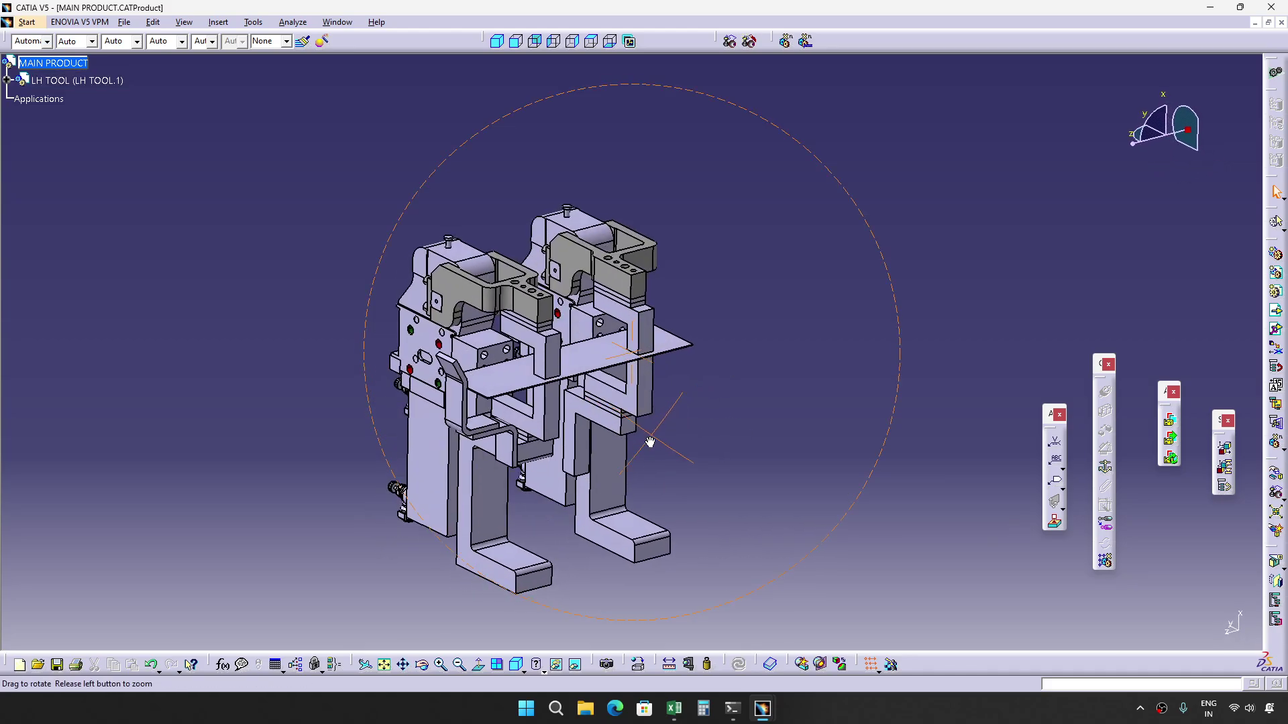
# Examine the LH TOOL assembly by highlighting CLAMP UNIT 1, CLAMP UNIT 2, LH PANEL and the whole tool.
pyautogui.click(7, 79)
pyautogui.click(94, 98)
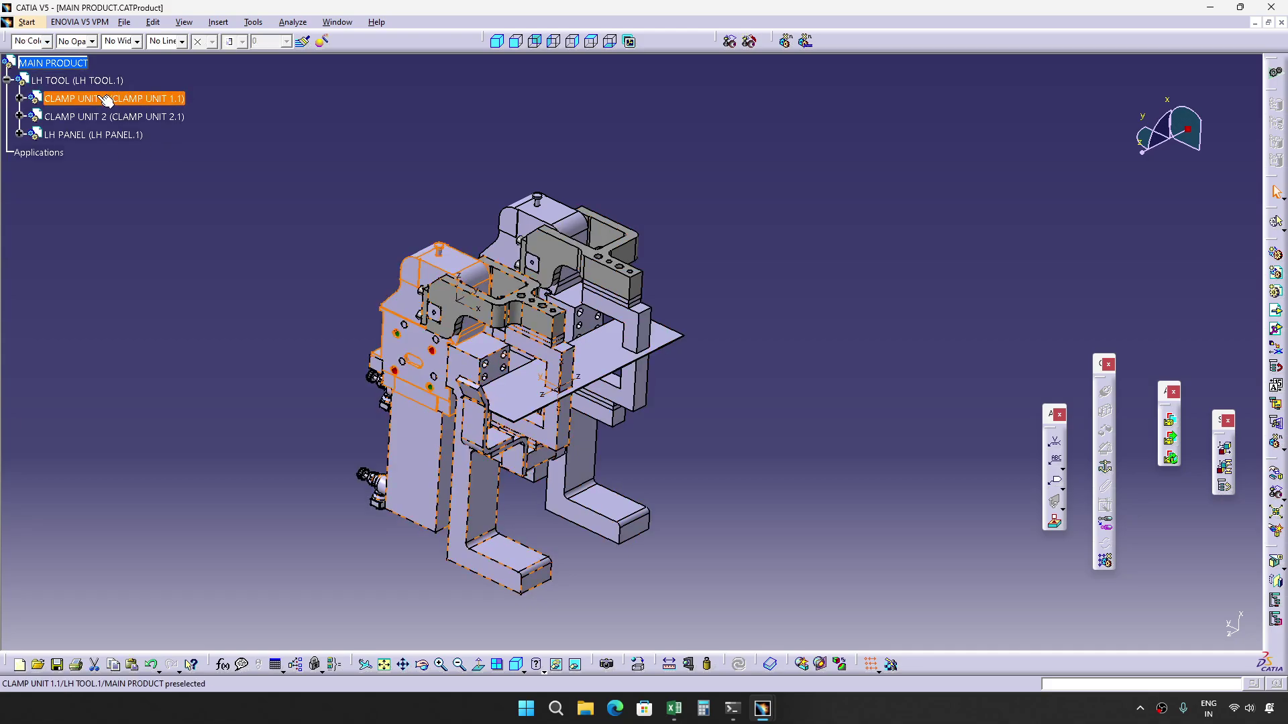
pyautogui.keyDown('ctrl'); pyautogui.click(116, 118); pyautogui.keyUp('ctrl')
pyautogui.keyDown('ctrl'); pyautogui.click(122, 136); pyautogui.keyUp('ctrl')
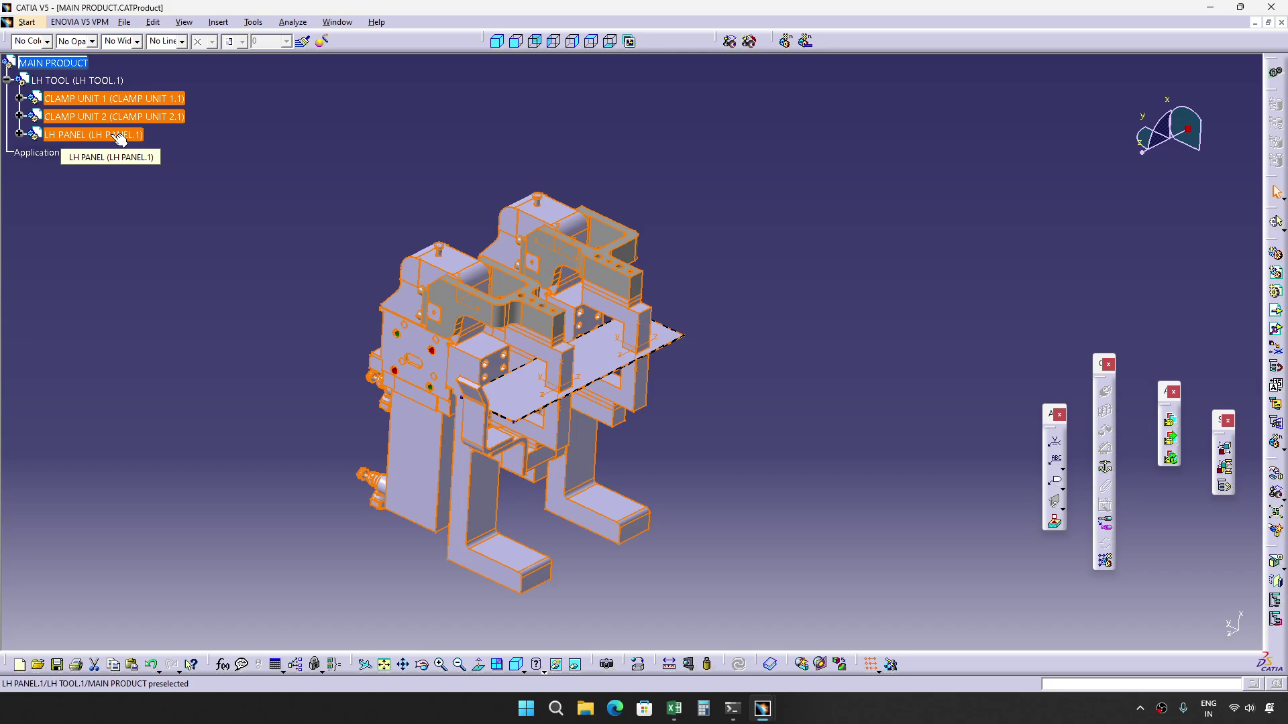
pyautogui.click(117, 137)
pyautogui.moveTo(644, 337); pyautogui.dragTo(628, 342, button='middle')
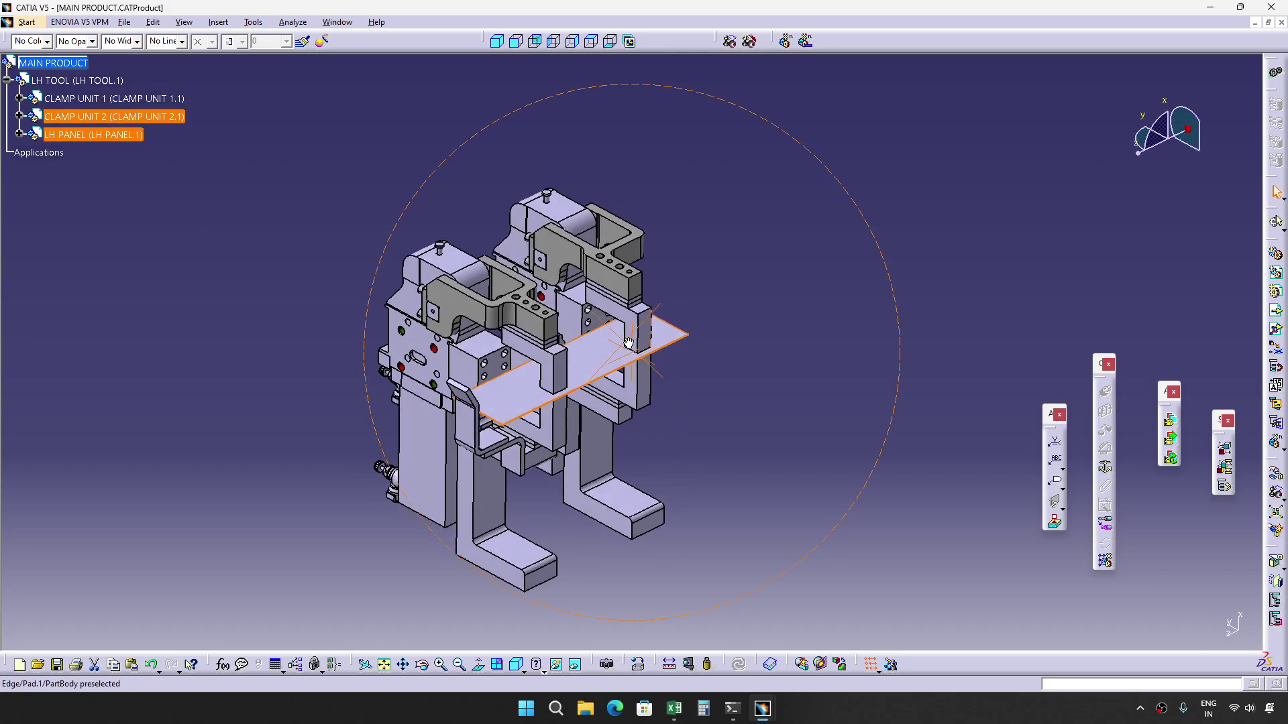
pyautogui.click(128, 137)
pyautogui.click(241, 233)
pyautogui.moveTo(416, 228); pyautogui.dragTo(423, 262, button='middle')
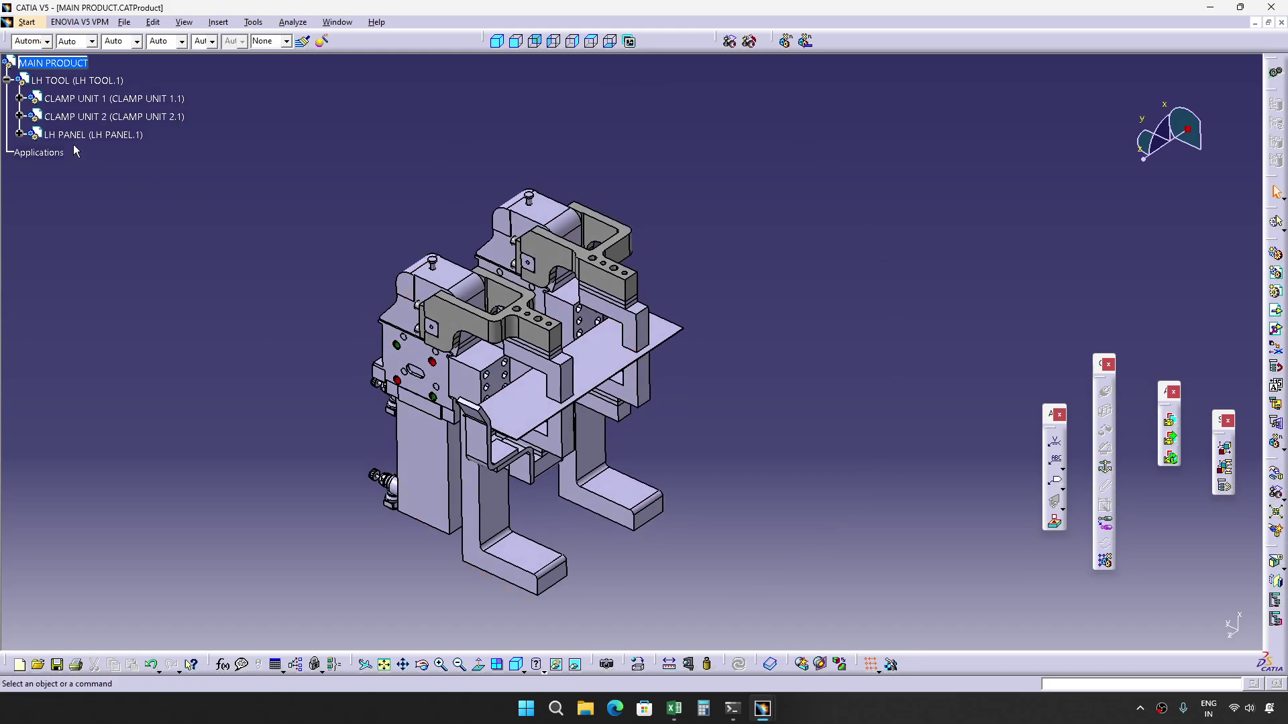
pyautogui.click(7, 80)
pyautogui.click(97, 84)
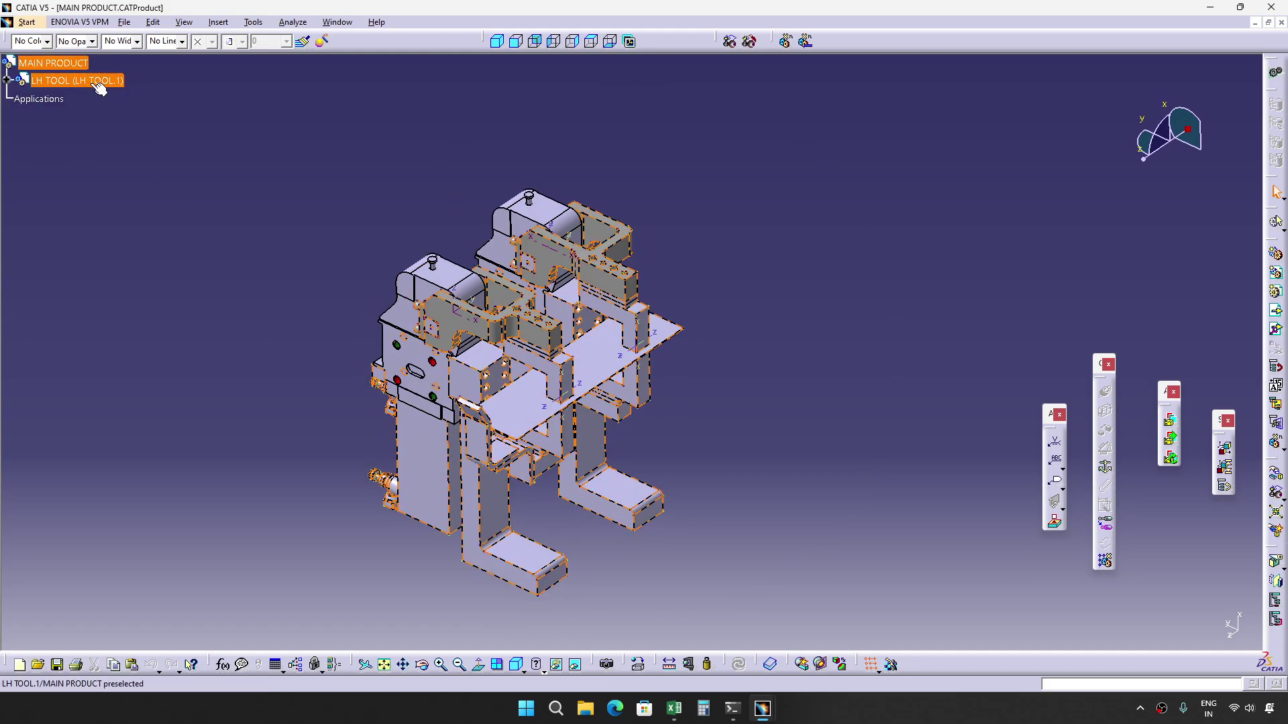
pyautogui.click(98, 88)
pyautogui.moveTo(747, 344); pyautogui.dragTo(708, 367, button='middle')
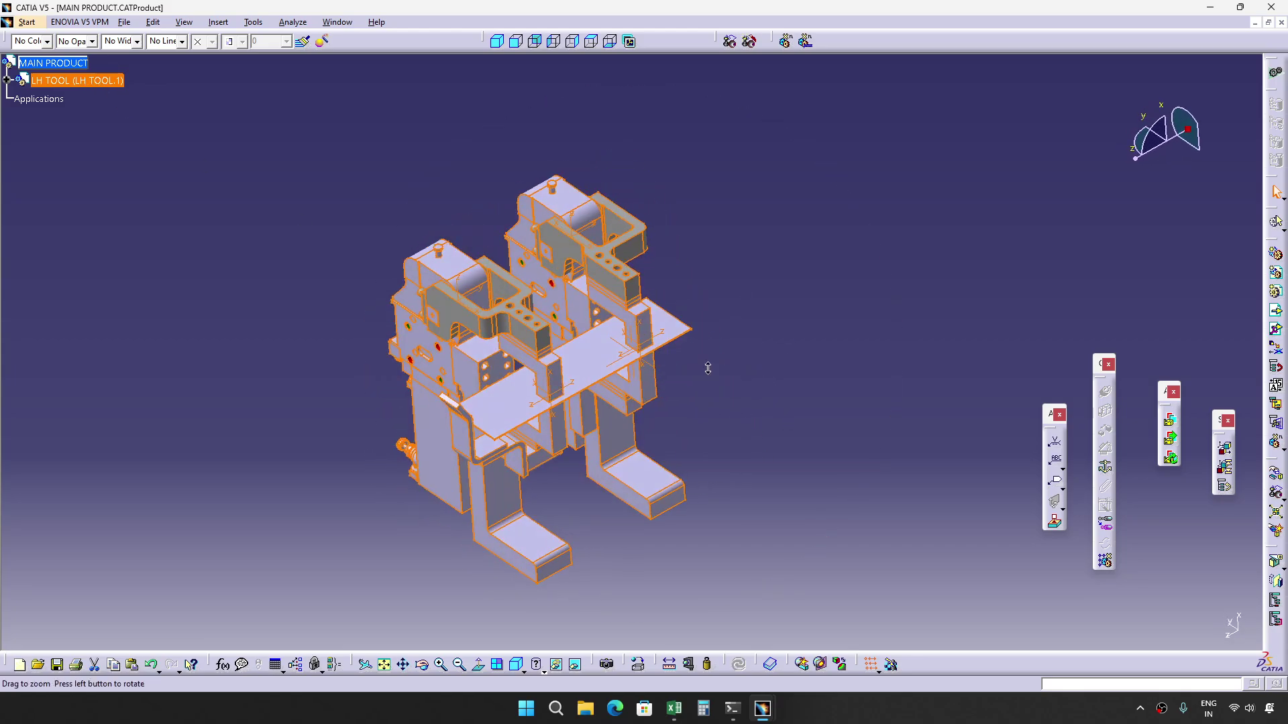
pyautogui.click(205, 228)
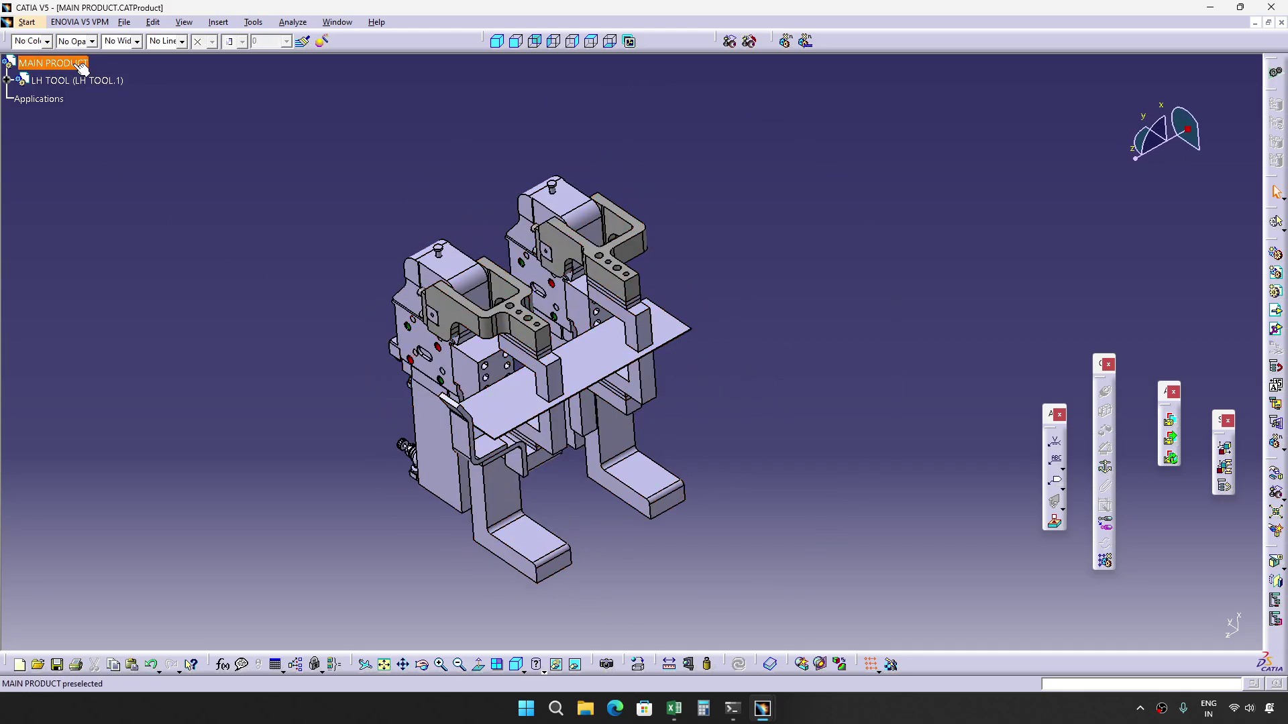
# Add a new part to MAIN PRODUCT, using the assembly's origin as the part's origin point.
pyautogui.rightClick(82, 64)
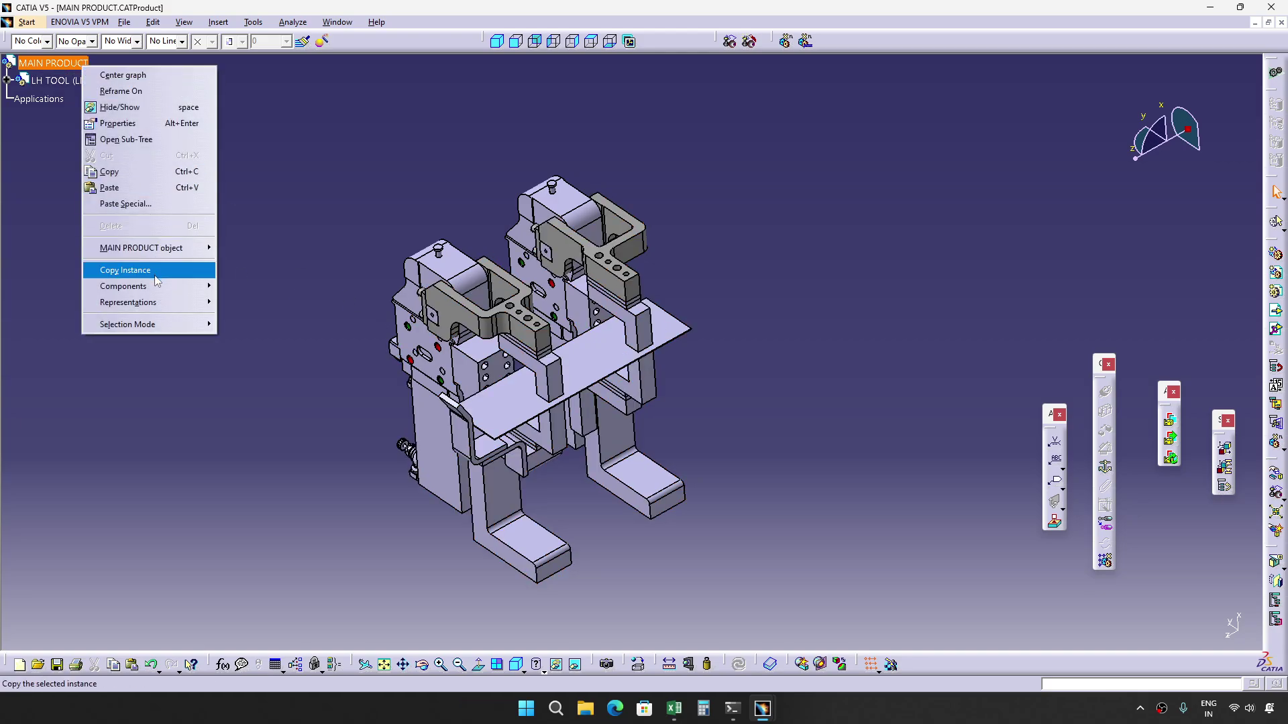
pyautogui.moveTo(161, 286)
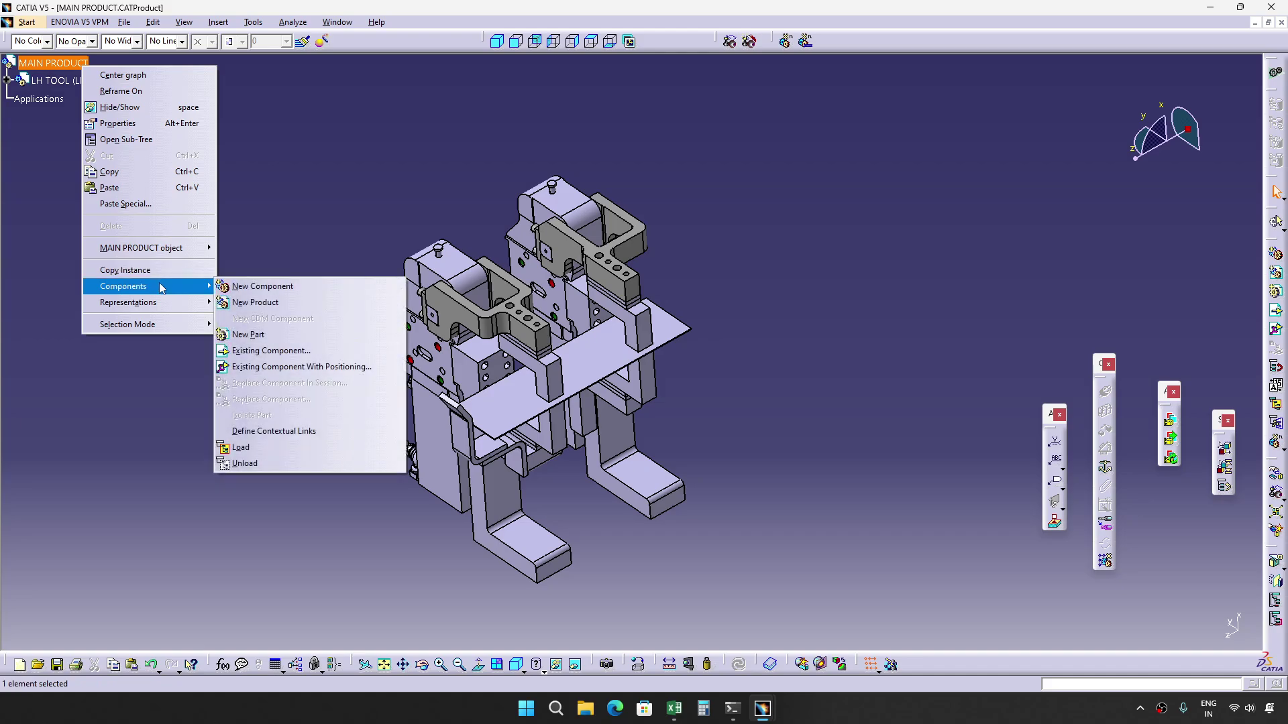
pyautogui.click(249, 334)
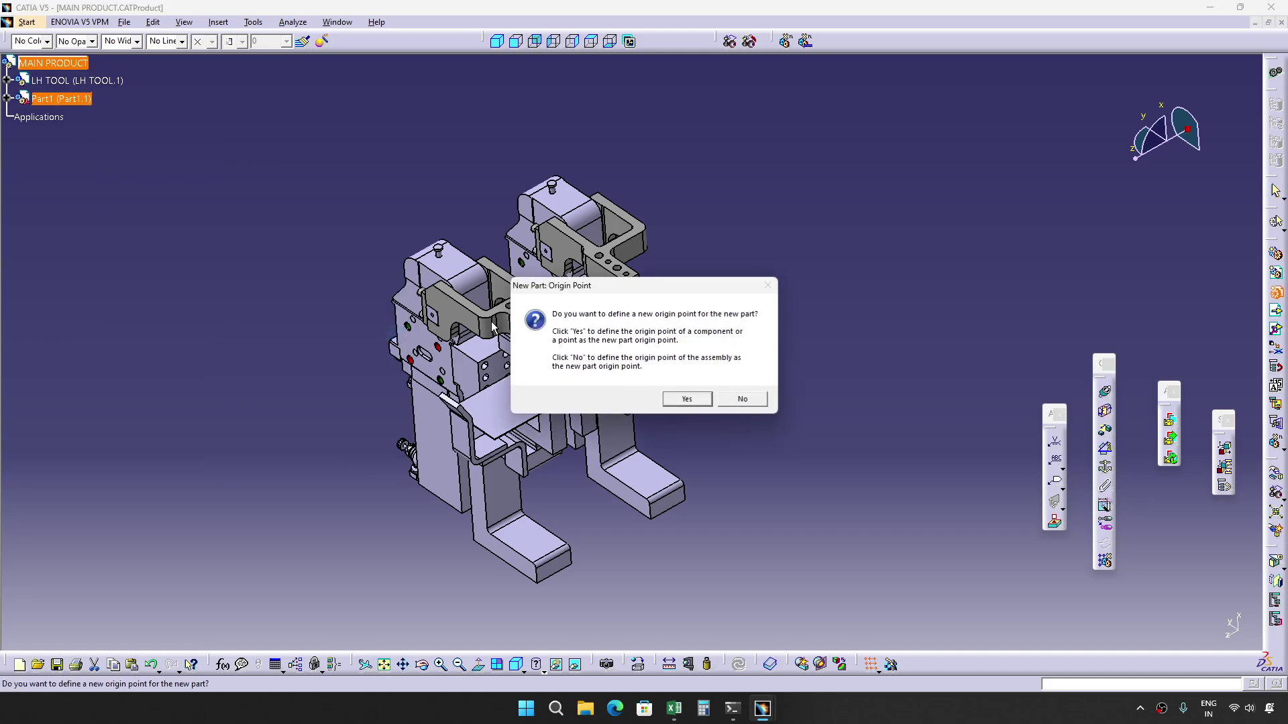
pyautogui.click(745, 399)
pyautogui.click(69, 62)
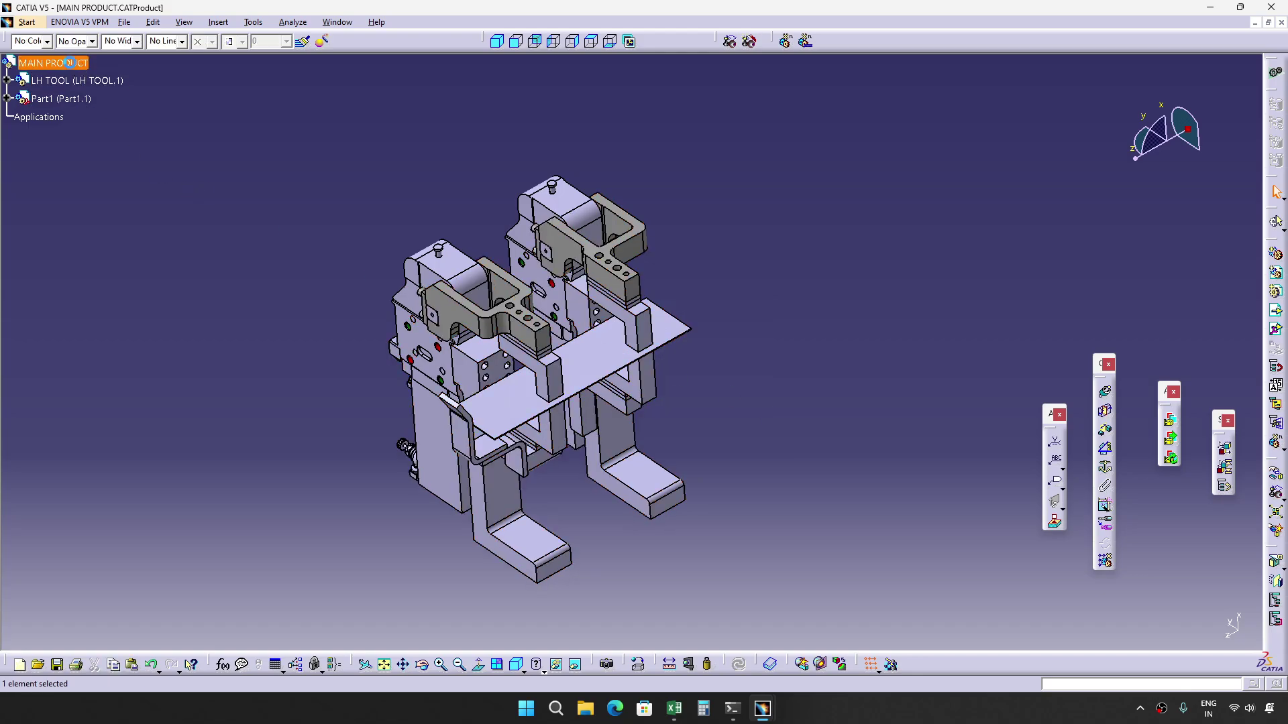
pyautogui.click(87, 102)
pyautogui.moveTo(703, 385); pyautogui.dragTo(709, 400, button='middle')
pyautogui.click(709, 400)
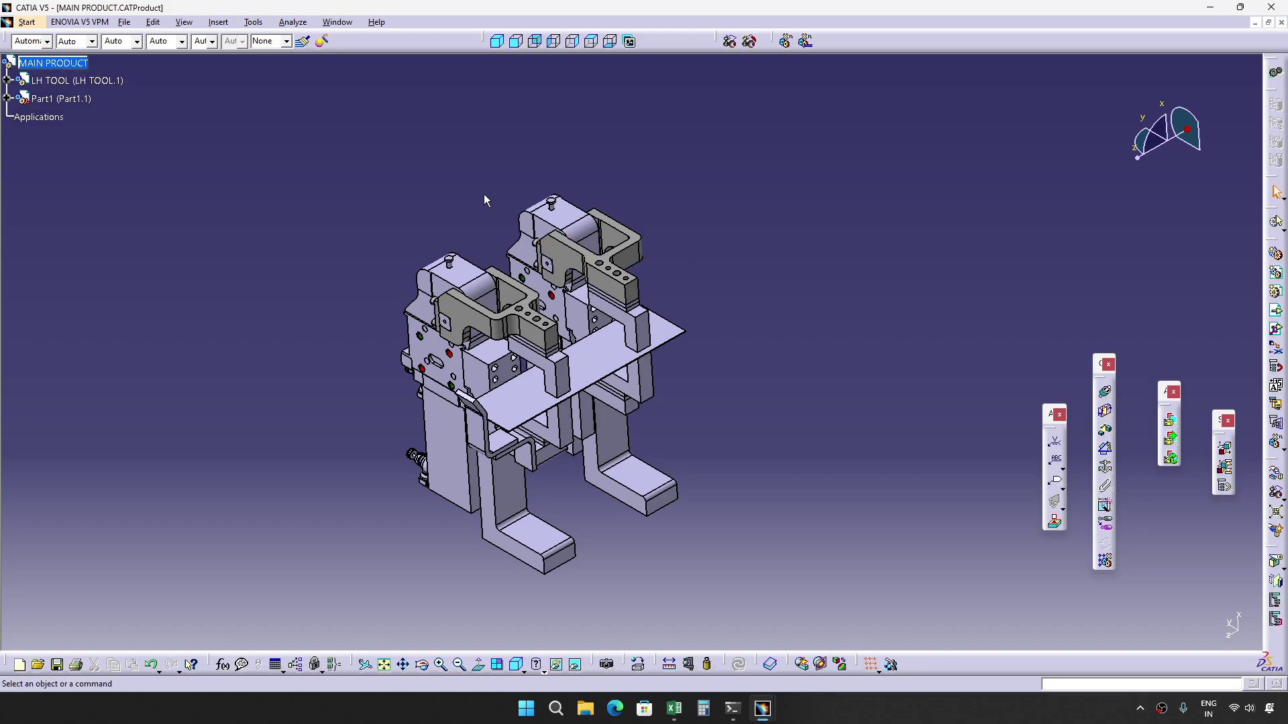
# Mirror LH TOOL as a new component about Part1's zx plane with Assembly Symmetry, keeping links in position and with geometry.
pyautogui.click(81, 65)
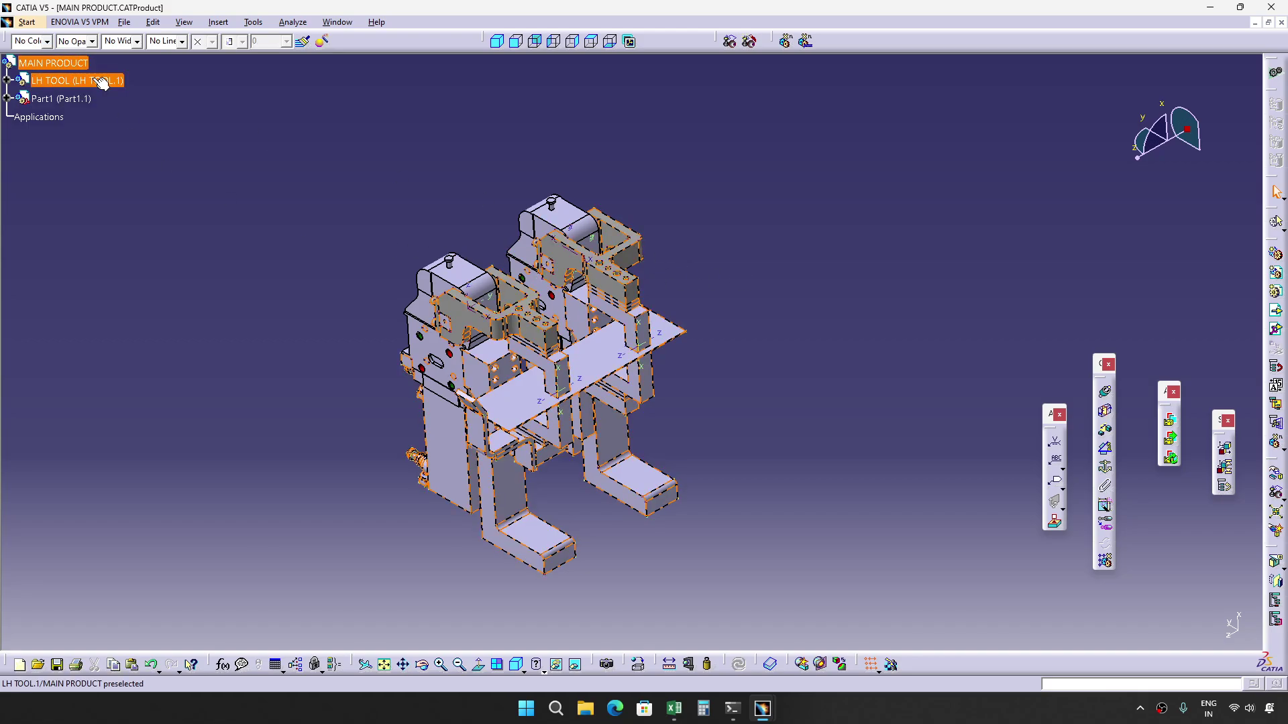
pyautogui.click(102, 82)
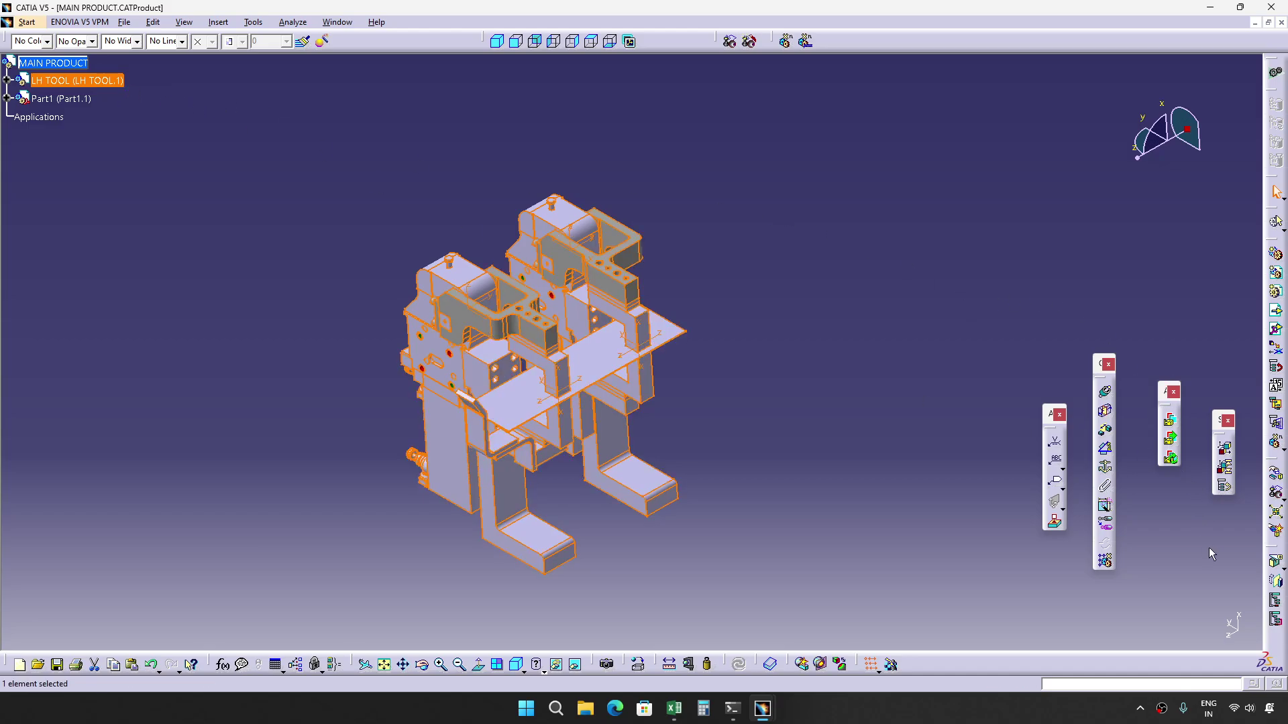
pyautogui.click(1275, 582)
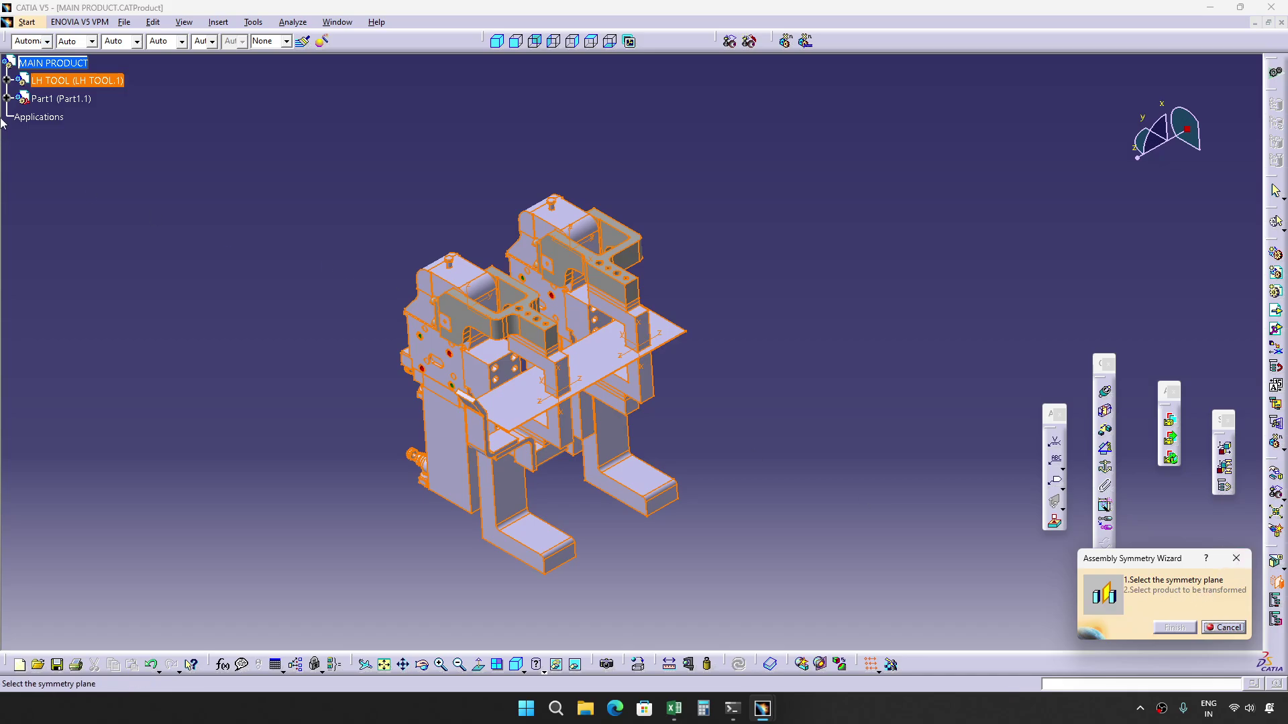
pyautogui.click(7, 98)
pyautogui.click(19, 116)
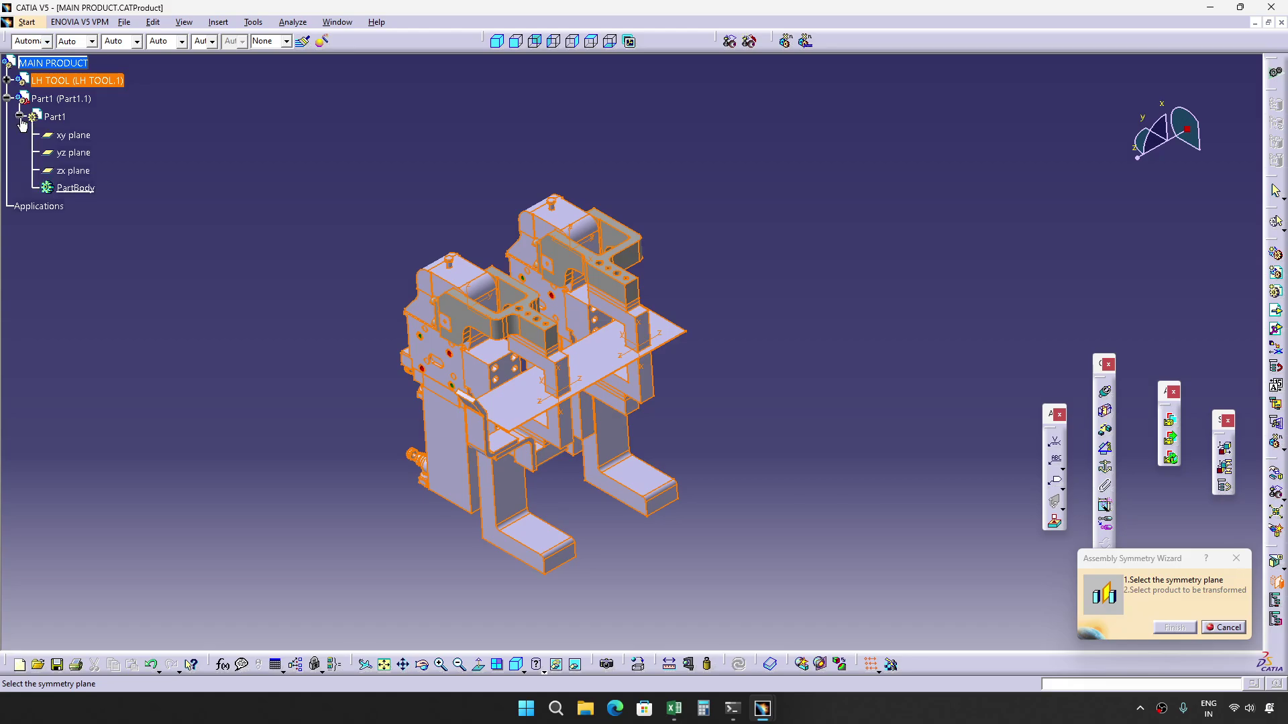
pyautogui.click(85, 173)
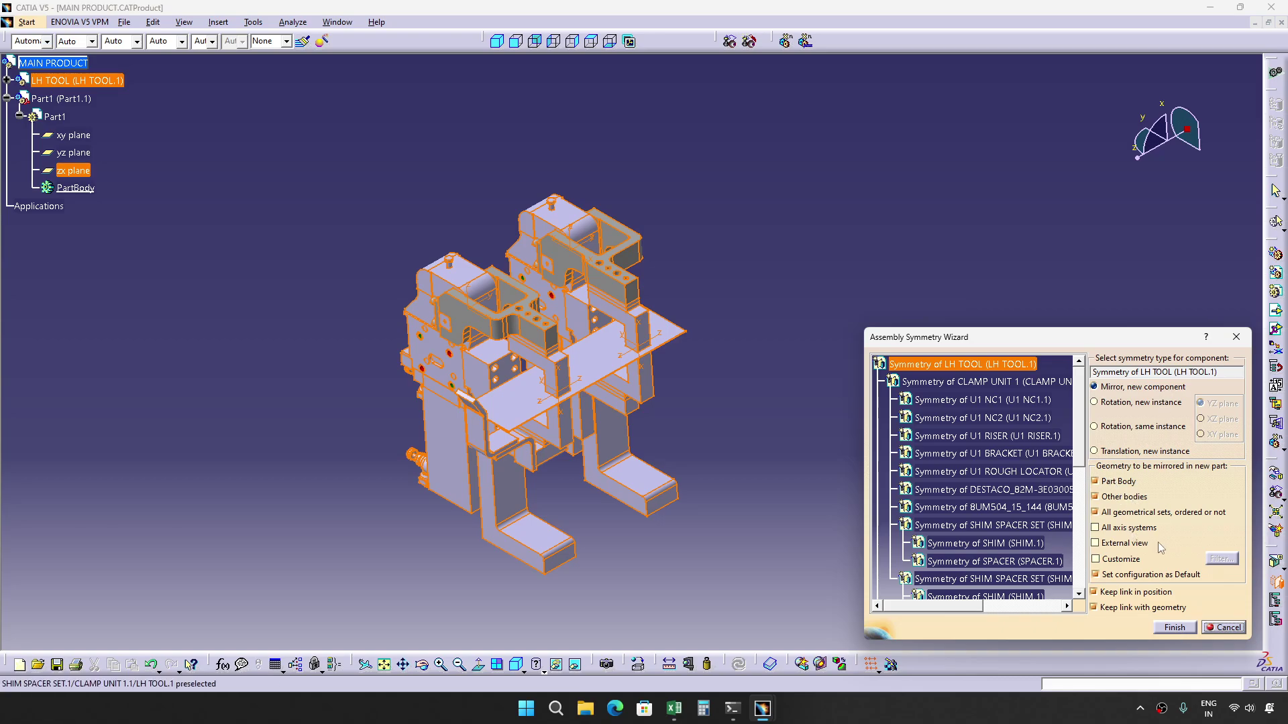
pyautogui.click(1175, 628)
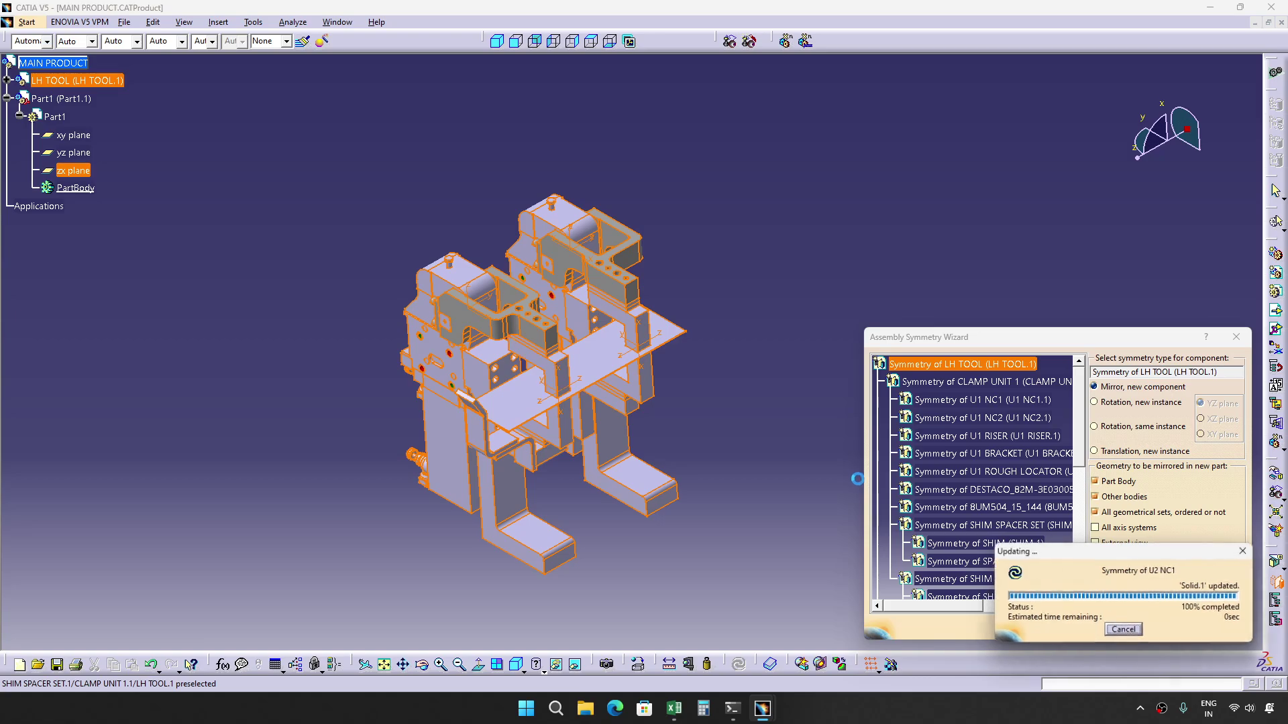
pyautogui.click(1225, 627)
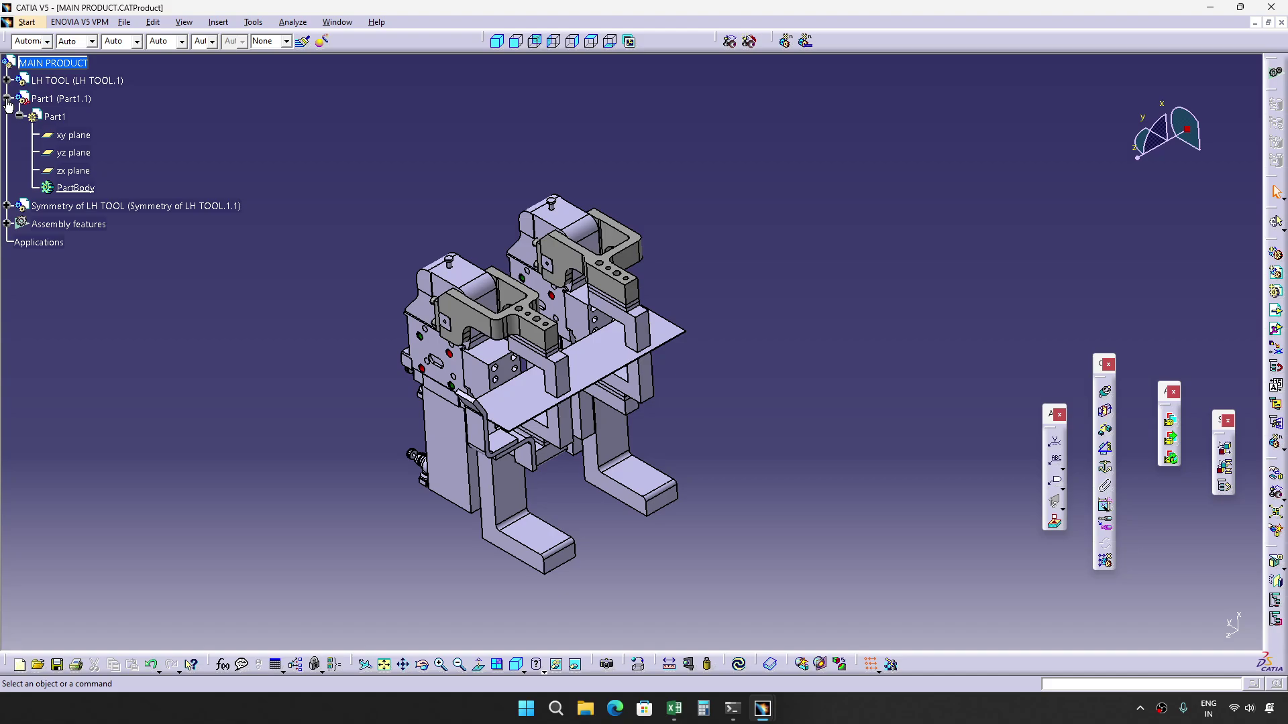
# Set the mirrored tool's part number to RH TOOL and its instance name to RH TOOL.1.
pyautogui.moveTo(451, 258); pyautogui.dragTo(669, 473, button='middle')
pyautogui.moveTo(709, 435); pyautogui.dragTo(764, 413, button='middle')
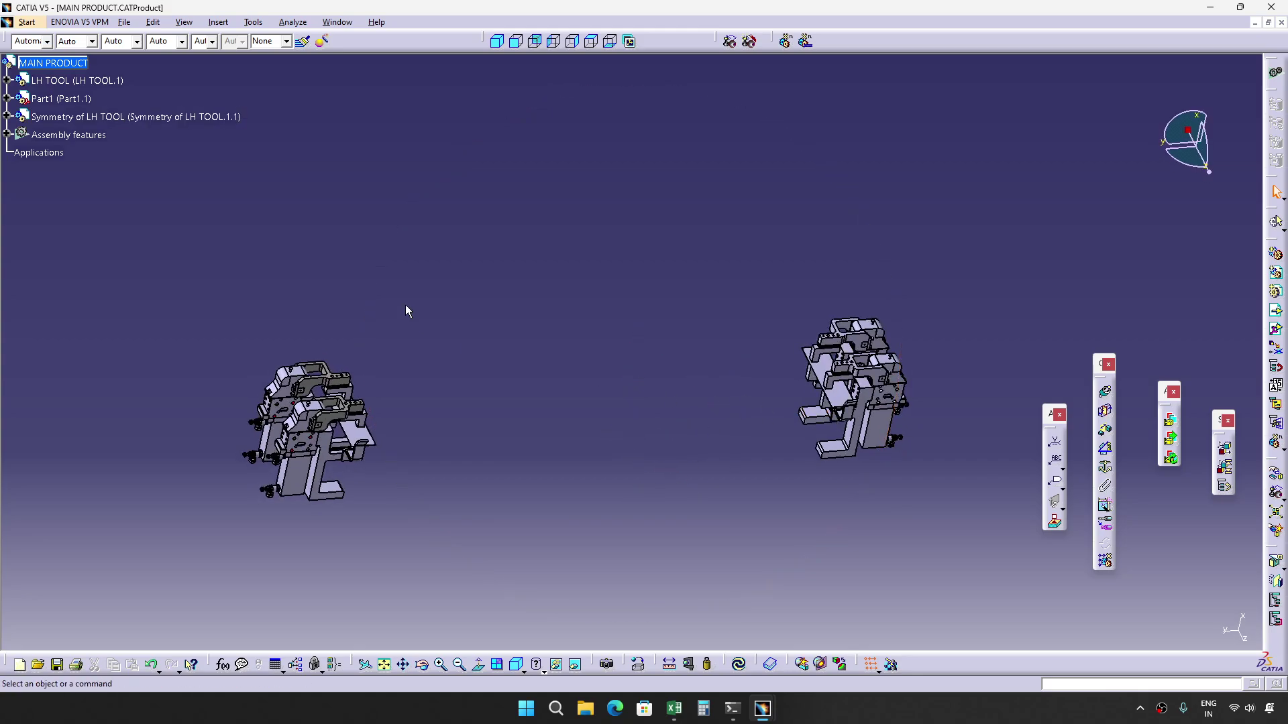
pyautogui.click(58, 57)
pyautogui.click(191, 120)
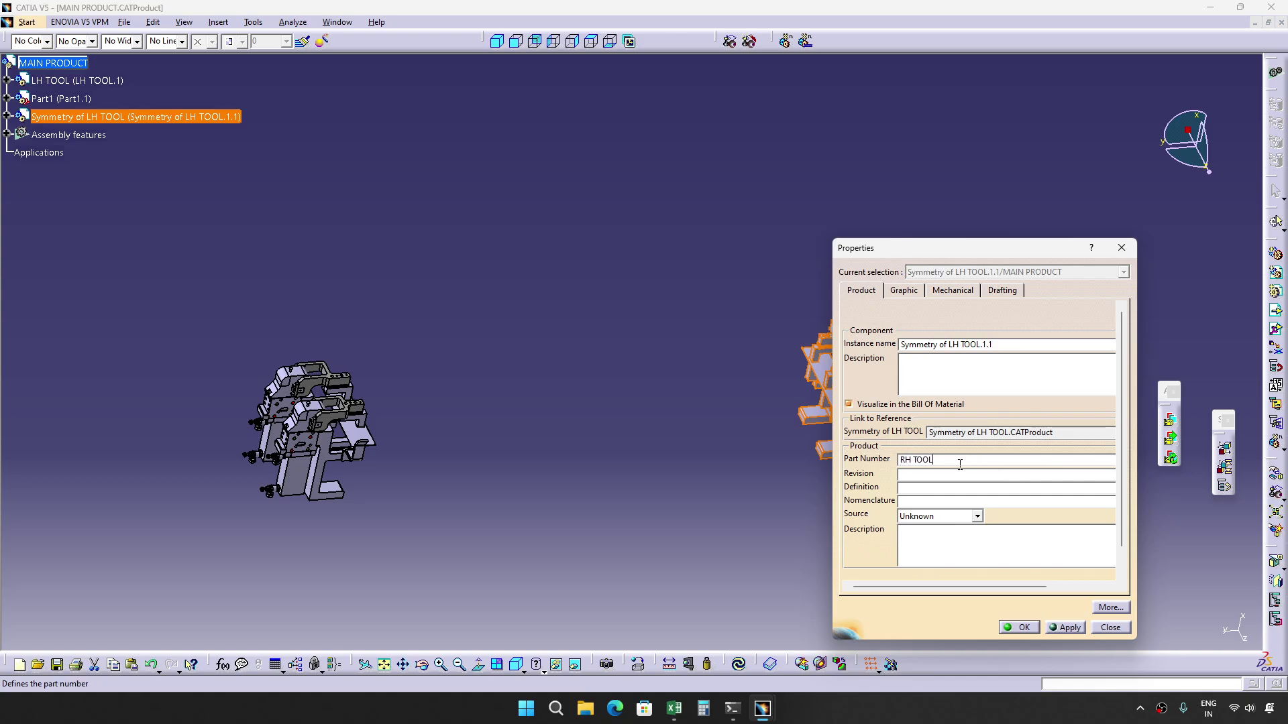
pyautogui.moveTo(960, 464); pyautogui.dragTo(784, 446)
pyautogui.hotkey('ctrl', 'c')
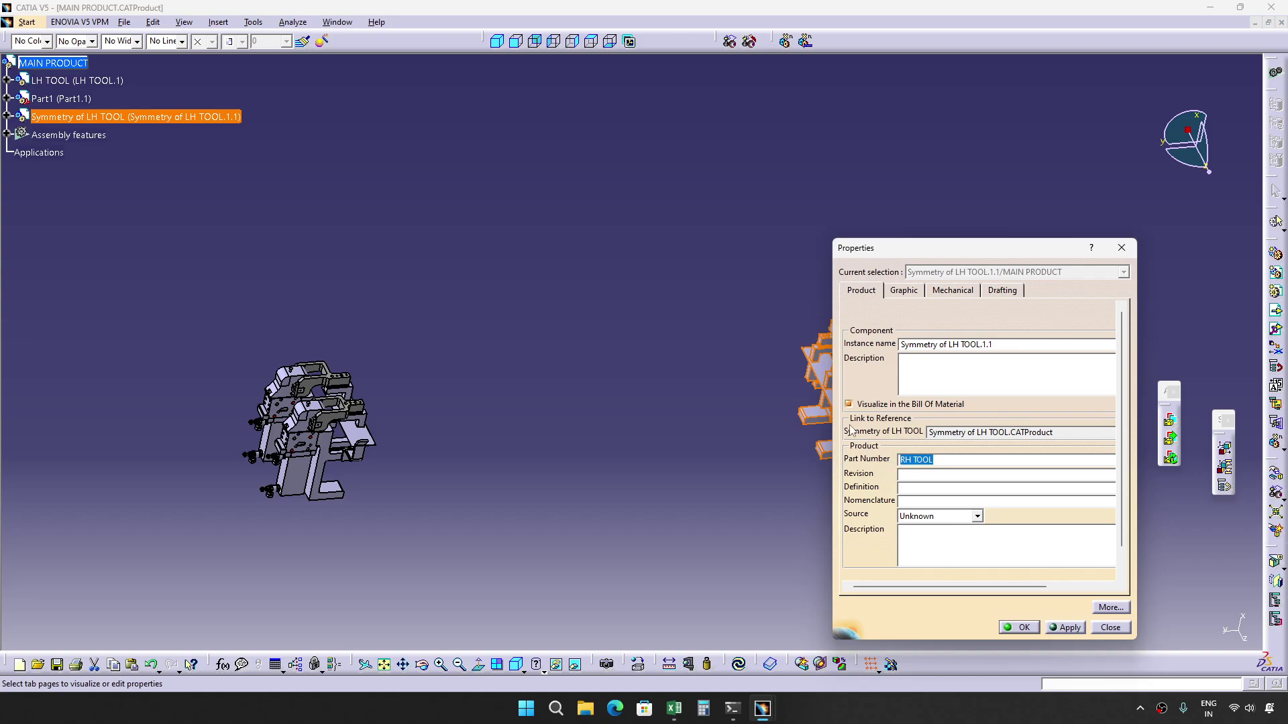
pyautogui.moveTo(1015, 346); pyautogui.dragTo(729, 328)
pyautogui.hotkey('ctrl', 'v')
pyautogui.press('Return')
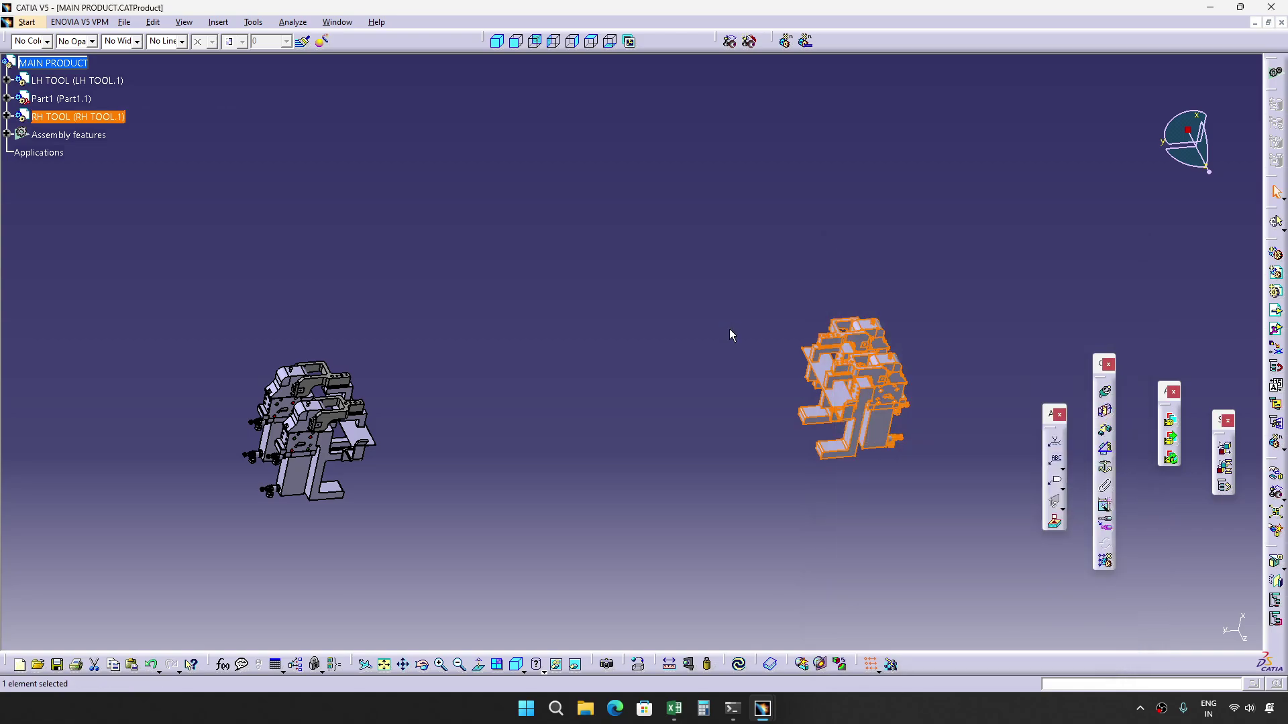
# Save the mirrored tool as RH TOOL.CATProduct in the SYMMETRY EXAMPLE - Copy folder, overwriting the existing file, and reactivate MAIN PRODUCT.
pyautogui.click(119, 117)
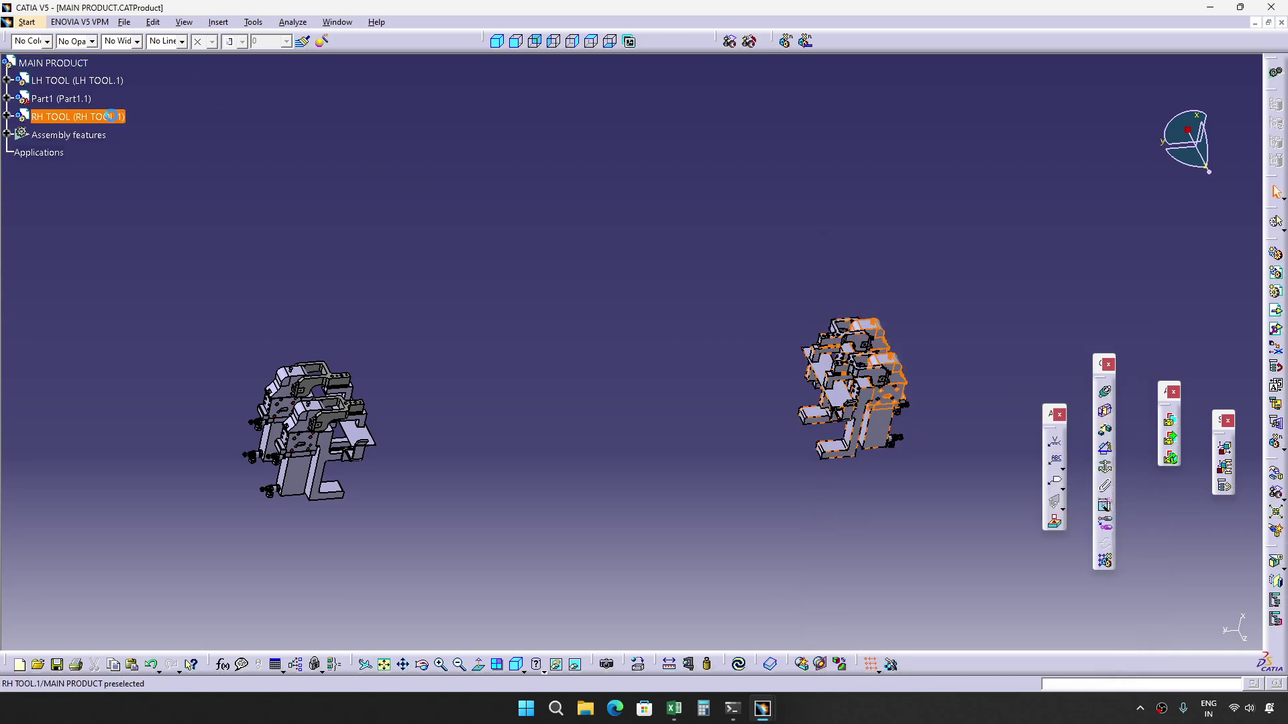
pyautogui.hotkey('alt', 'f')
pyautogui.press('a')
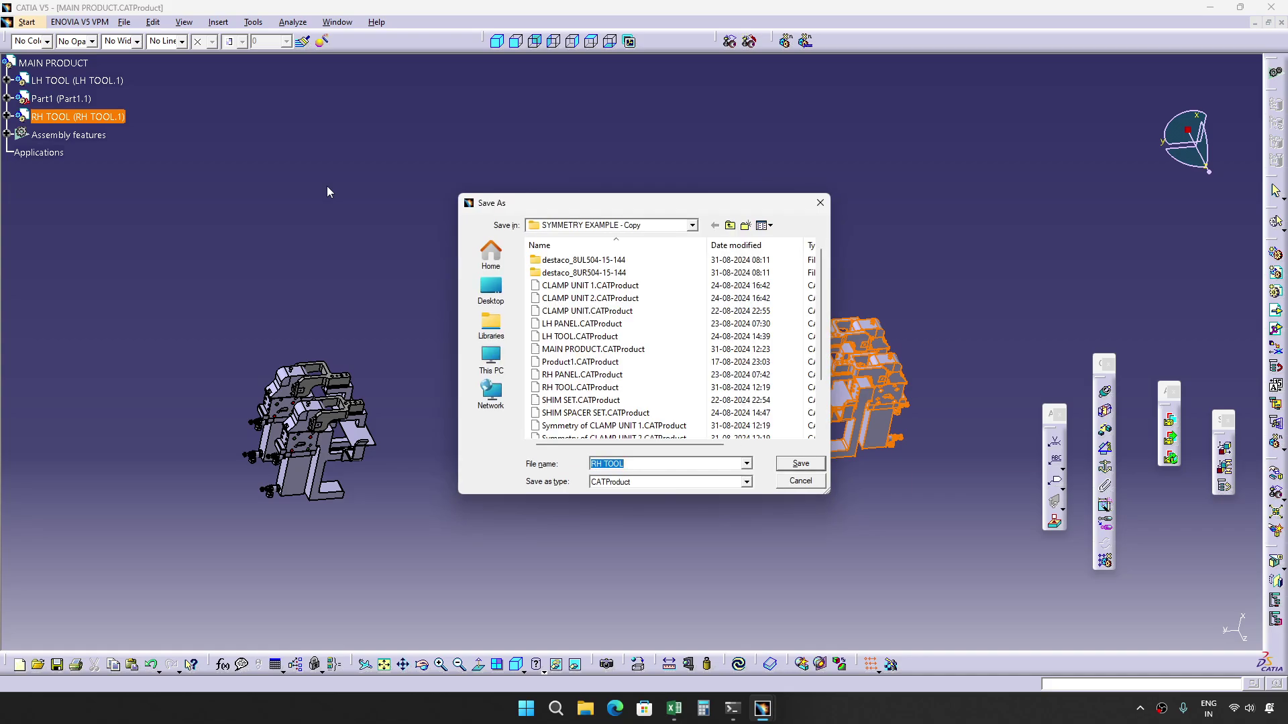
pyautogui.press('Return')
pyautogui.press('Return')
pyautogui.press('Return')
pyautogui.press('Return')
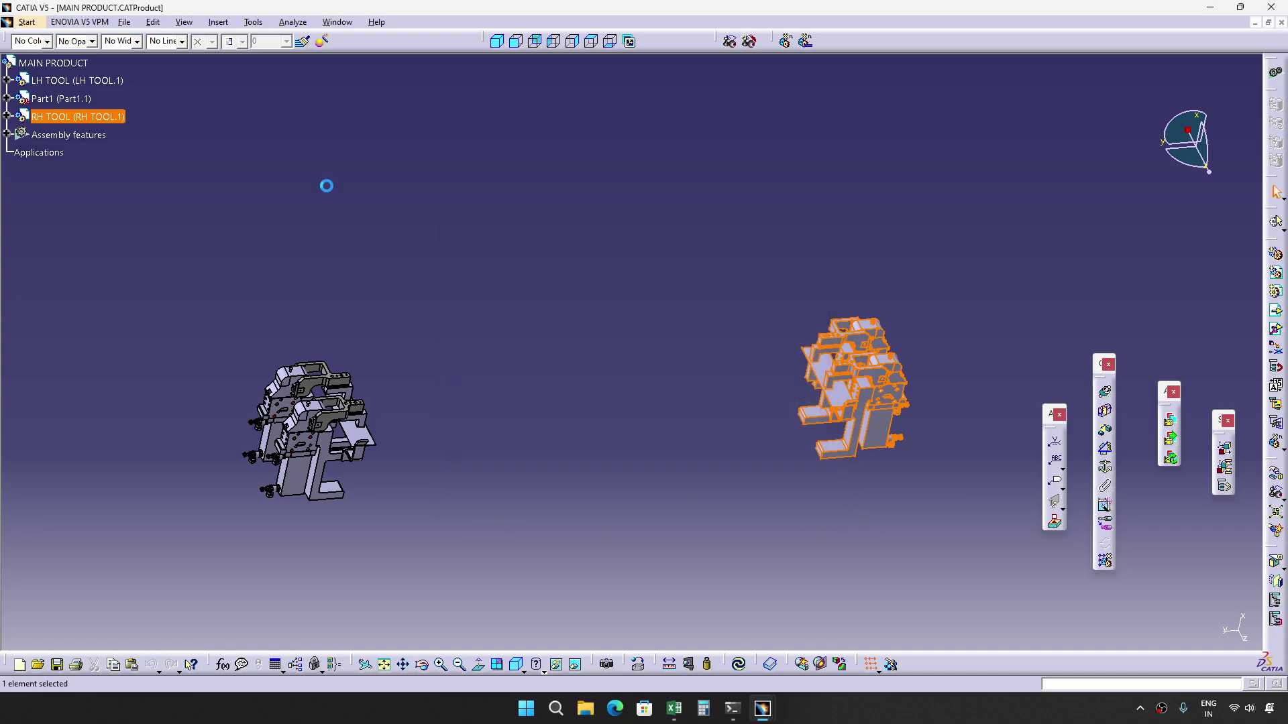
pyautogui.moveTo(514, 378); pyautogui.dragTo(484, 342, button='middle')
pyautogui.doubleClick(76, 62)
pyautogui.click(432, 295)
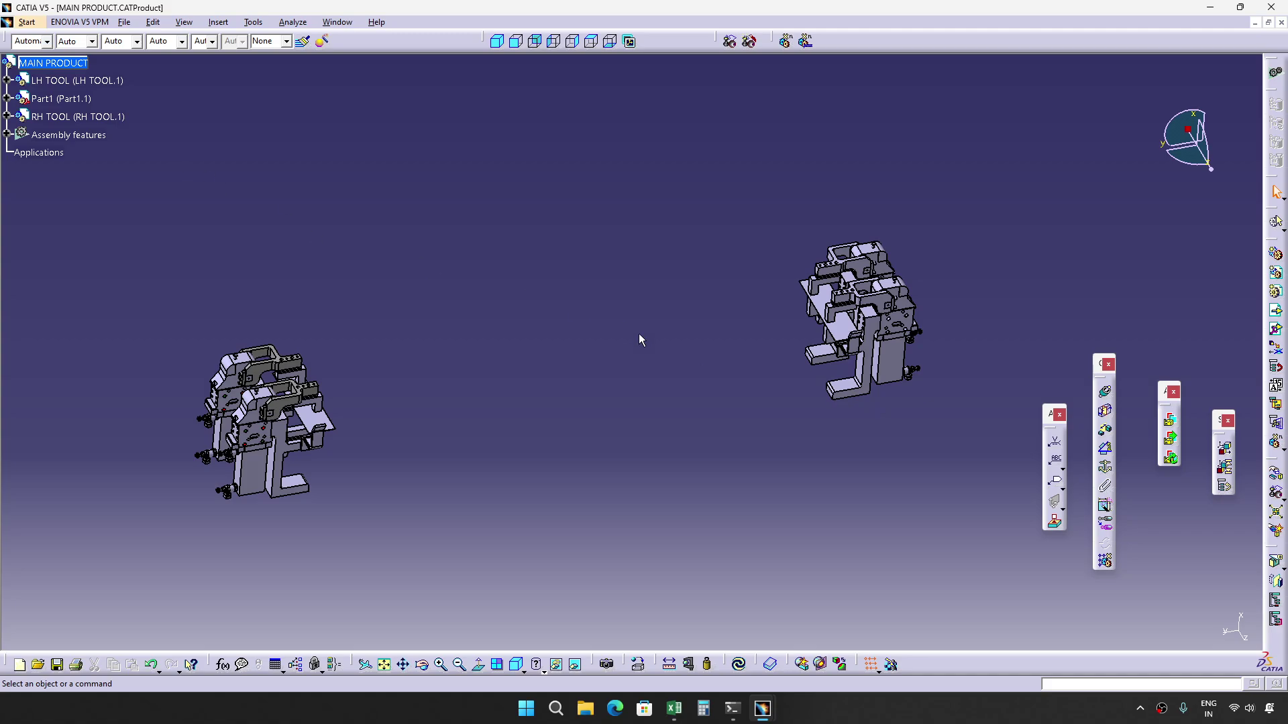
# Activate RH TOOL and delete its mirrored LH PANEL component.
pyautogui.moveTo(731, 363); pyautogui.dragTo(505, 365, button='middle')
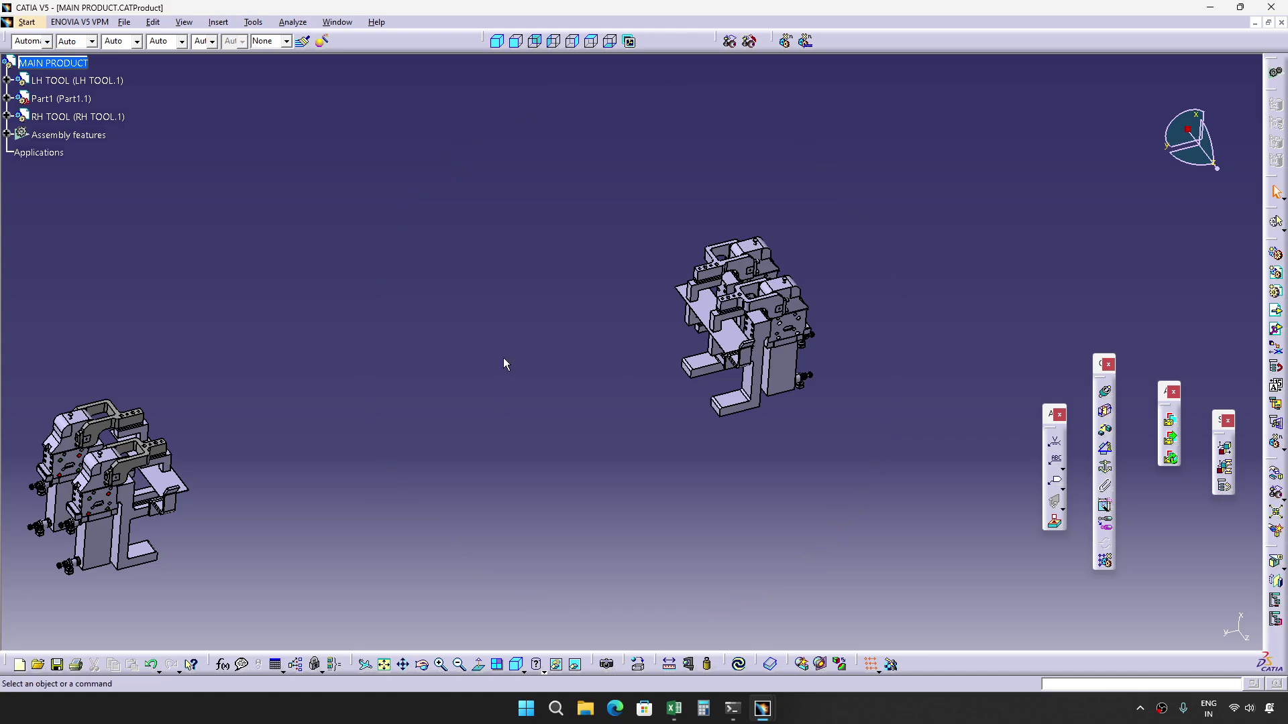
pyautogui.click(733, 337)
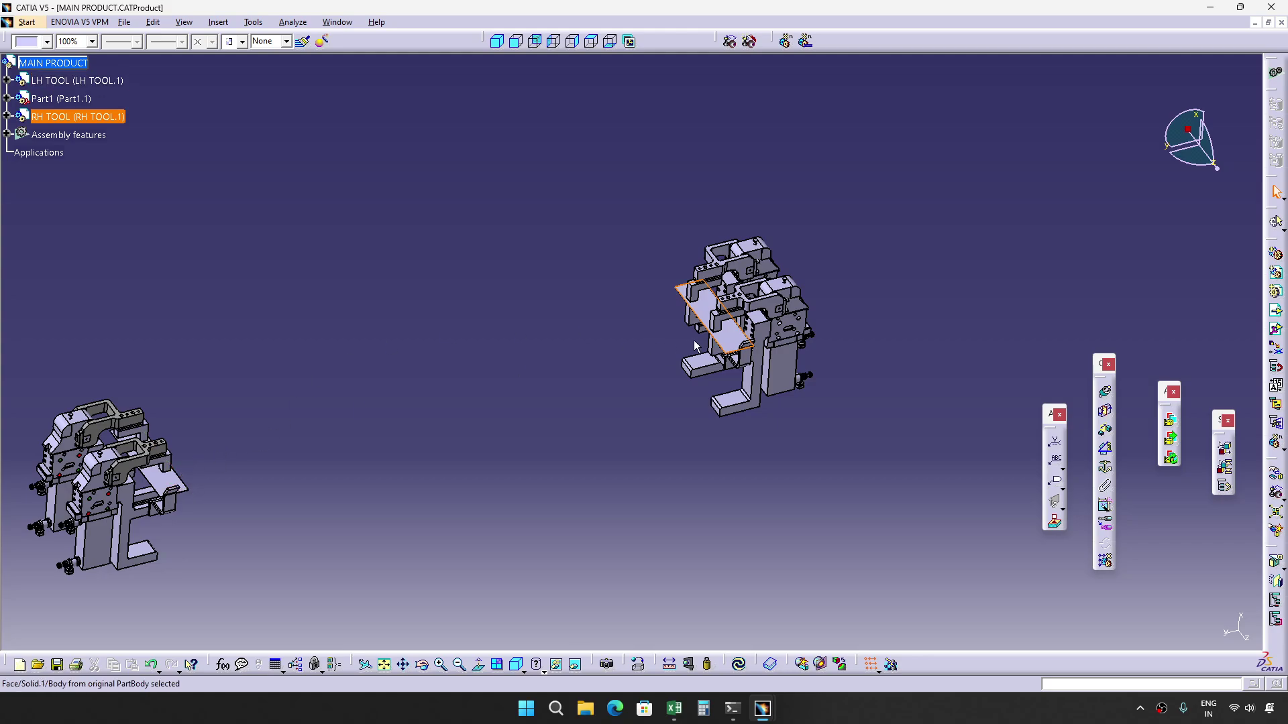
pyautogui.moveTo(594, 412); pyautogui.dragTo(676, 388, button='middle')
pyautogui.click(7, 116)
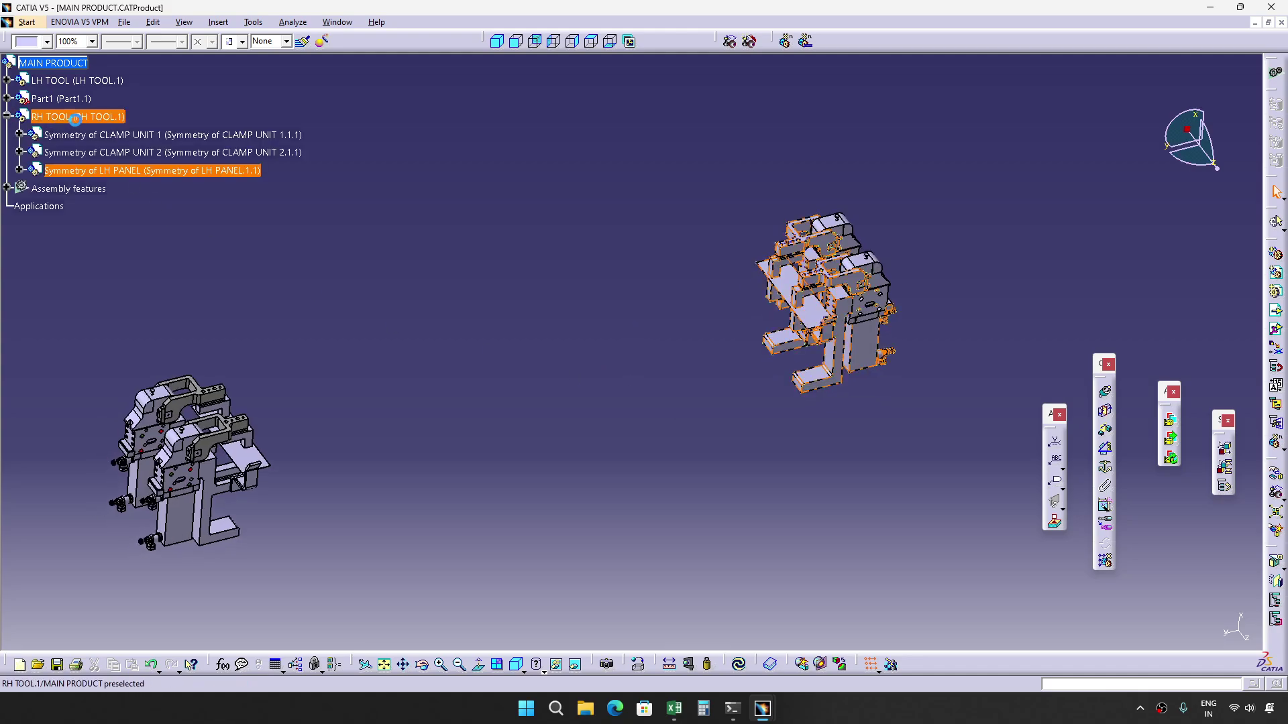
pyautogui.click(101, 118)
pyautogui.moveTo(546, 265); pyautogui.dragTo(324, 318, button='middle')
pyautogui.moveTo(469, 314); pyautogui.dragTo(469, 301, button='middle')
pyautogui.click(469, 305)
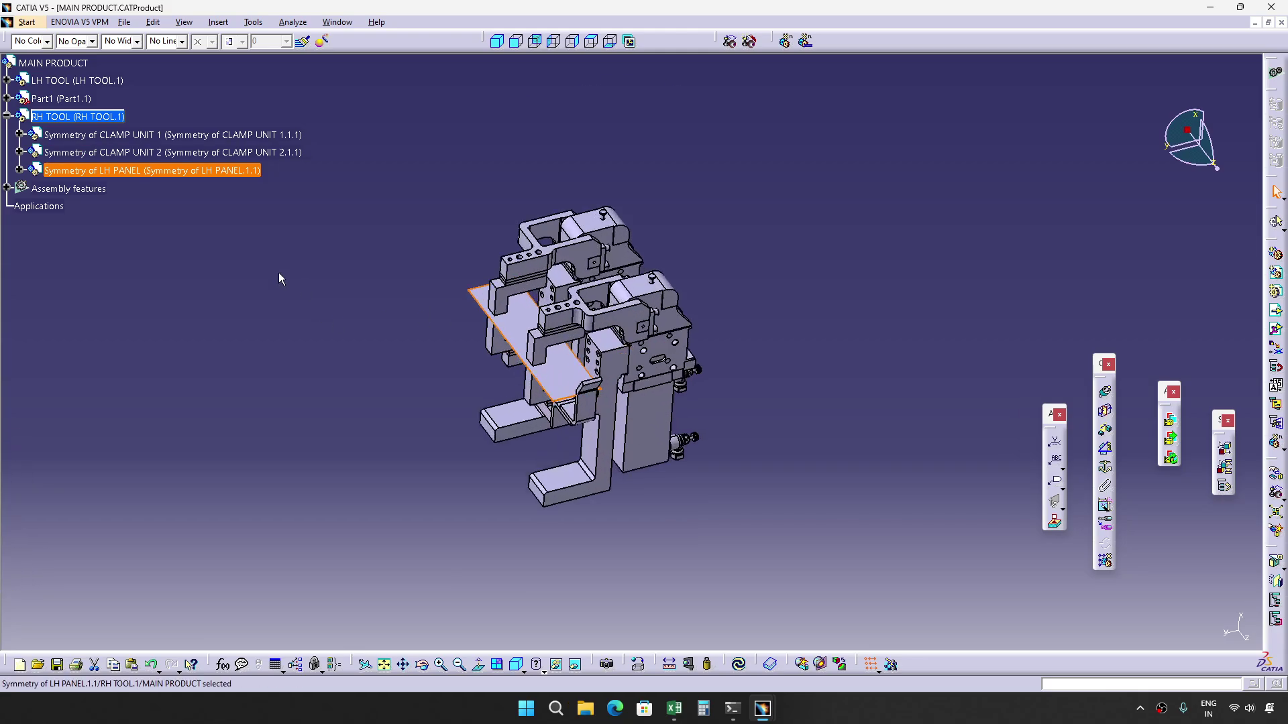
pyautogui.press('Delete')
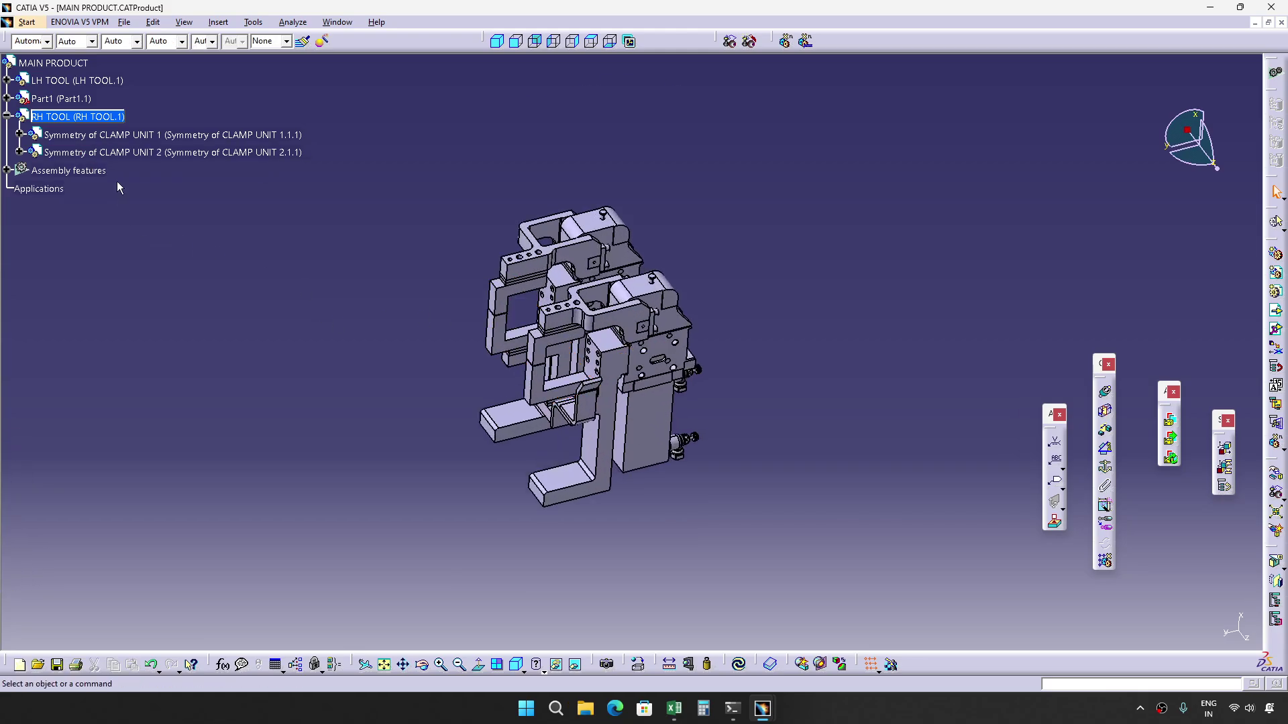
# Start inserting an existing component into RH TOOL and browse to the SYMMETRY EXAMPLE - Copy folder.
pyautogui.click(100, 117)
pyautogui.rightClick(98, 117)
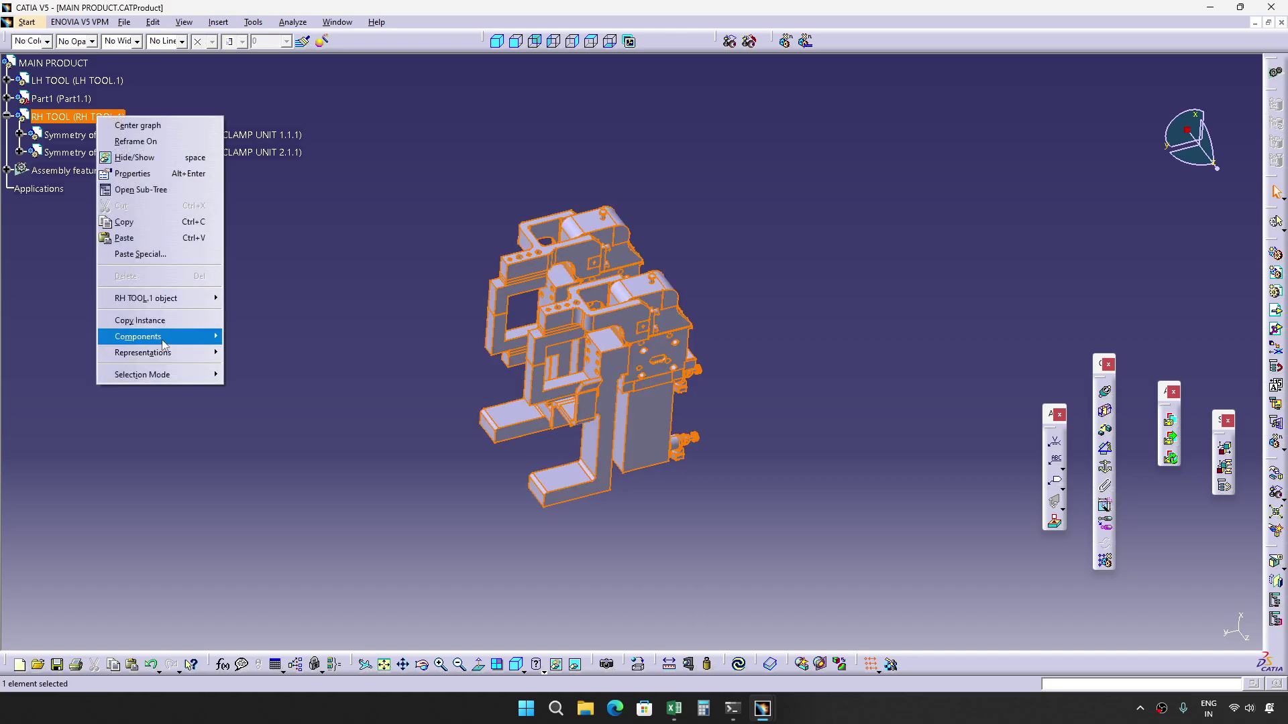
pyautogui.moveTo(162, 344)
pyautogui.click(281, 406)
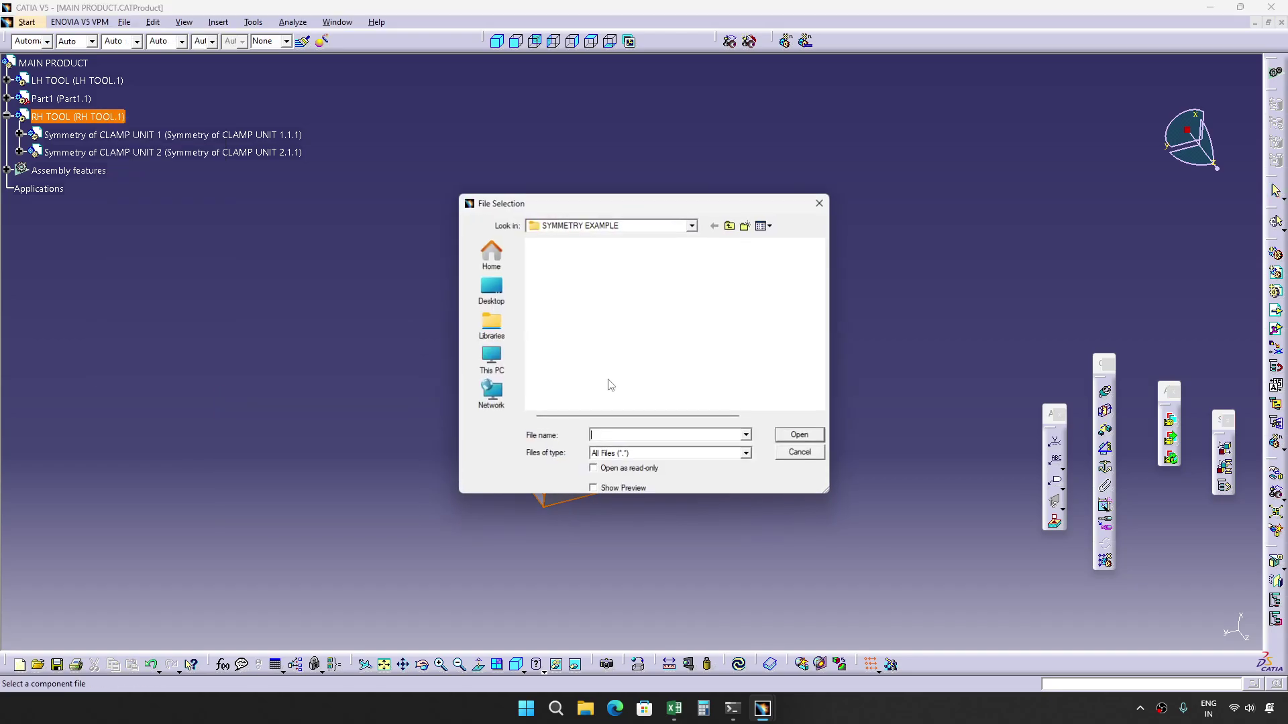
pyautogui.scroll(-3, 636, 328)
pyautogui.scroll(-3, 635, 328)
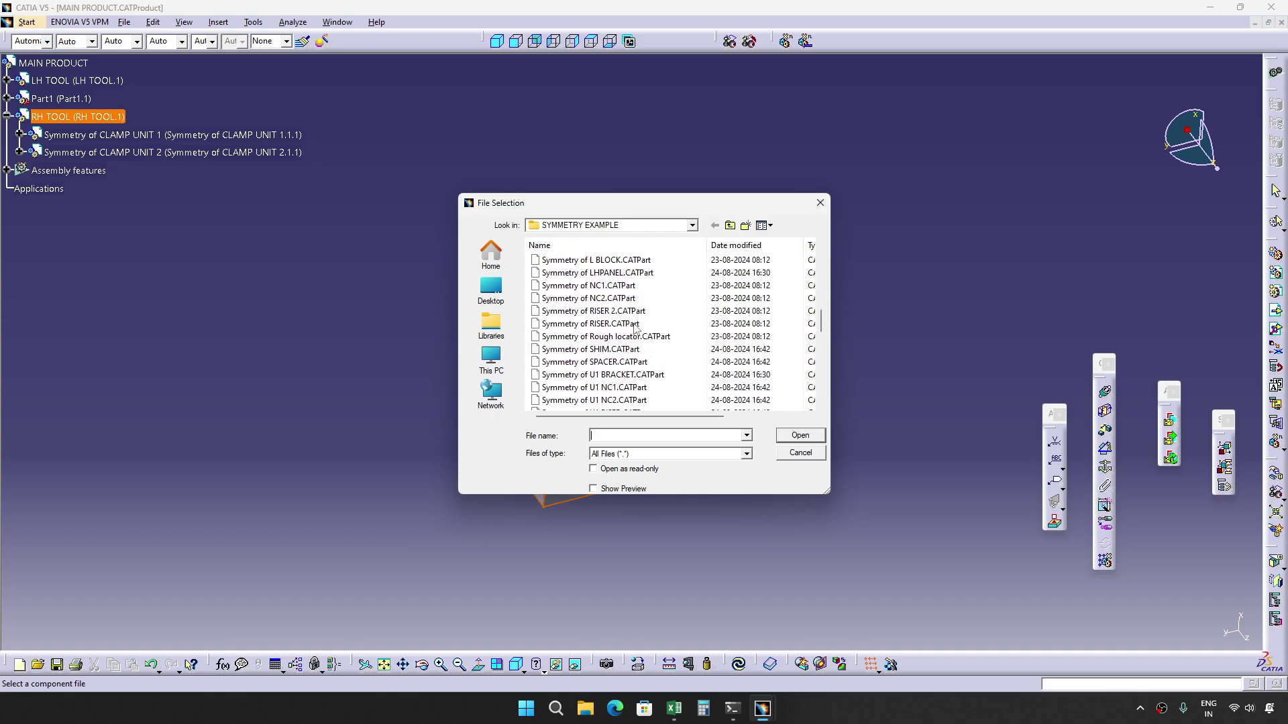
pyautogui.scroll(5, 636, 328)
pyautogui.scroll(-2, 636, 328)
pyautogui.scroll(3, 636, 329)
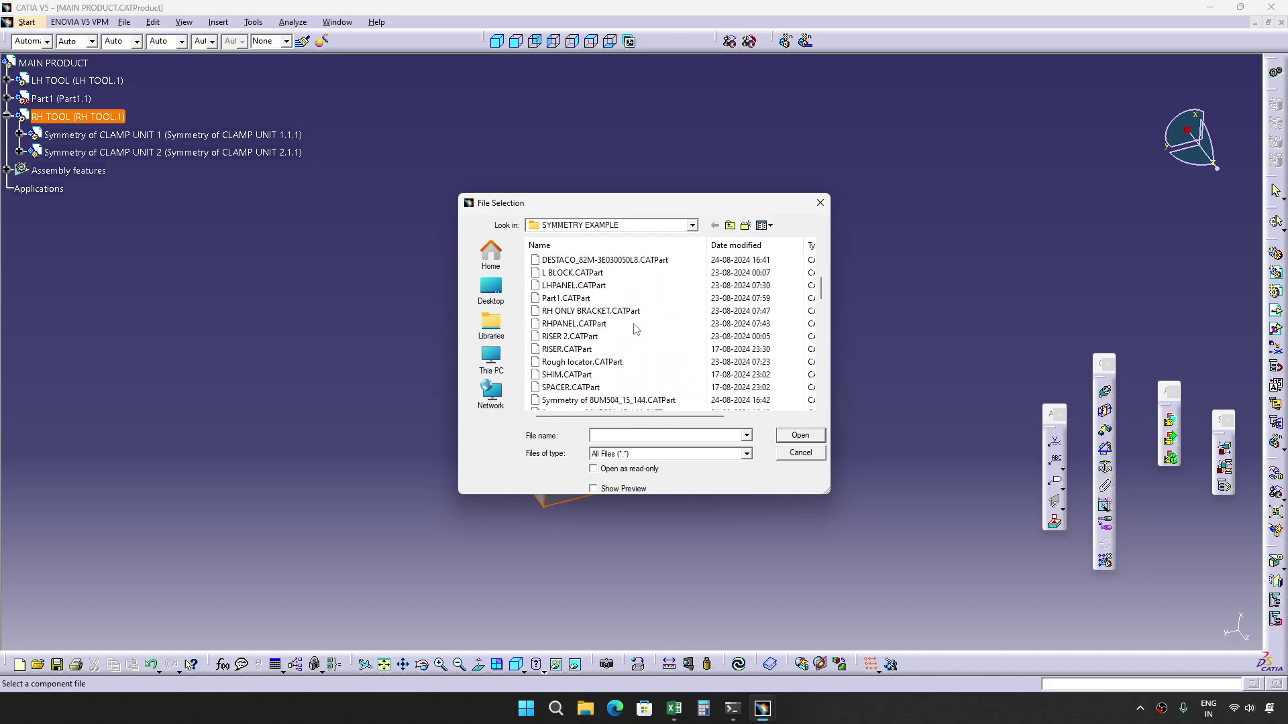
pyautogui.click(730, 225)
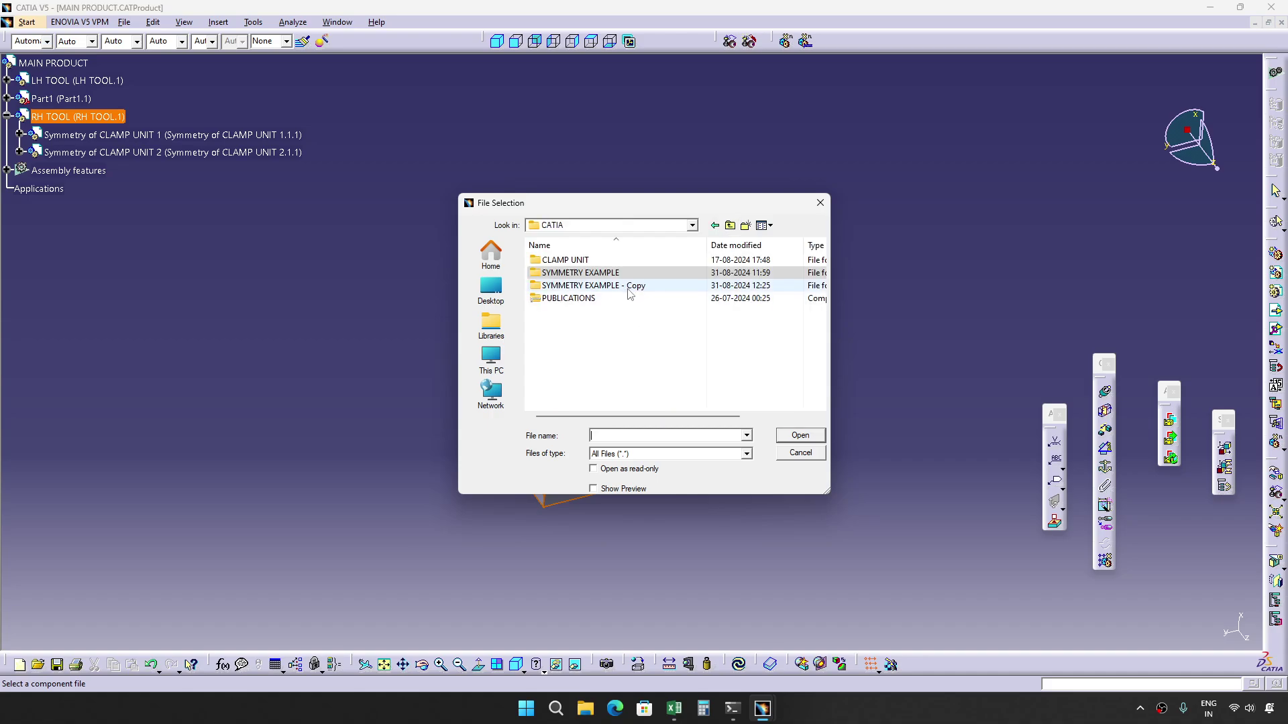
pyautogui.doubleClick(629, 287)
# Insert RH PANEL.CATProduct into RH TOOL and dismiss the missing-file notice.
pyautogui.scroll(-6, 617, 361)
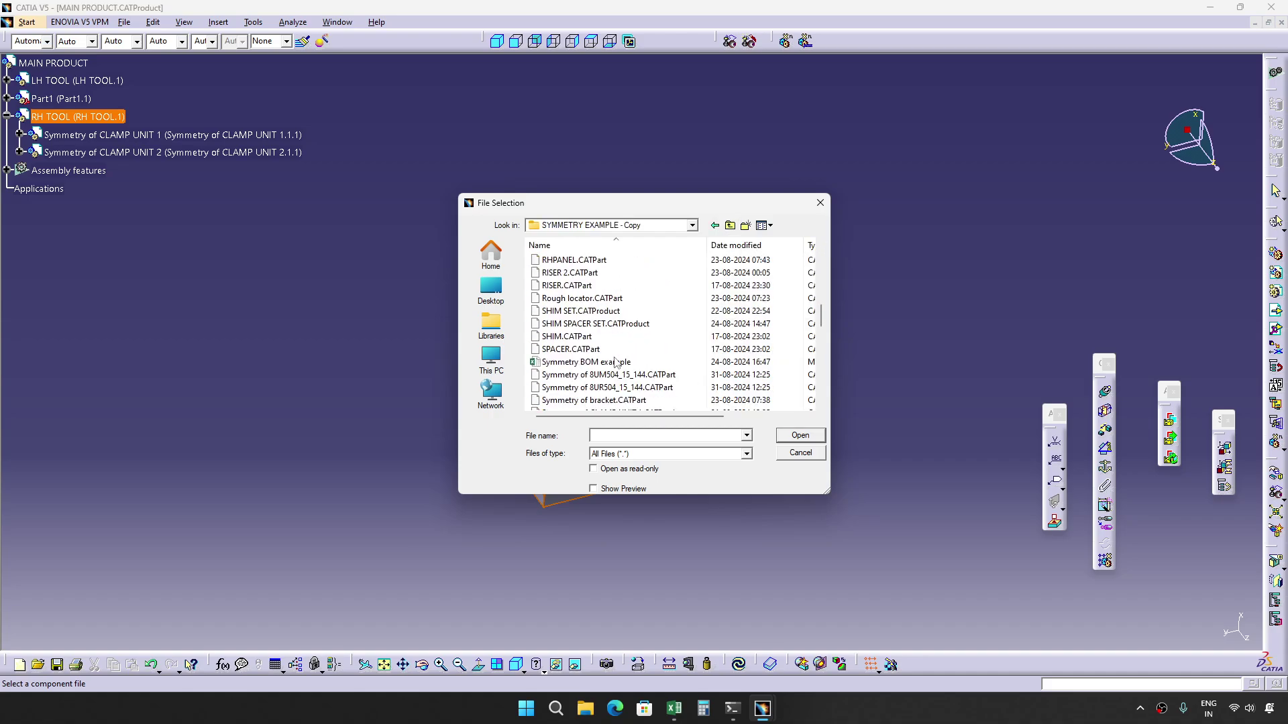
pyautogui.scroll(3, 616, 363)
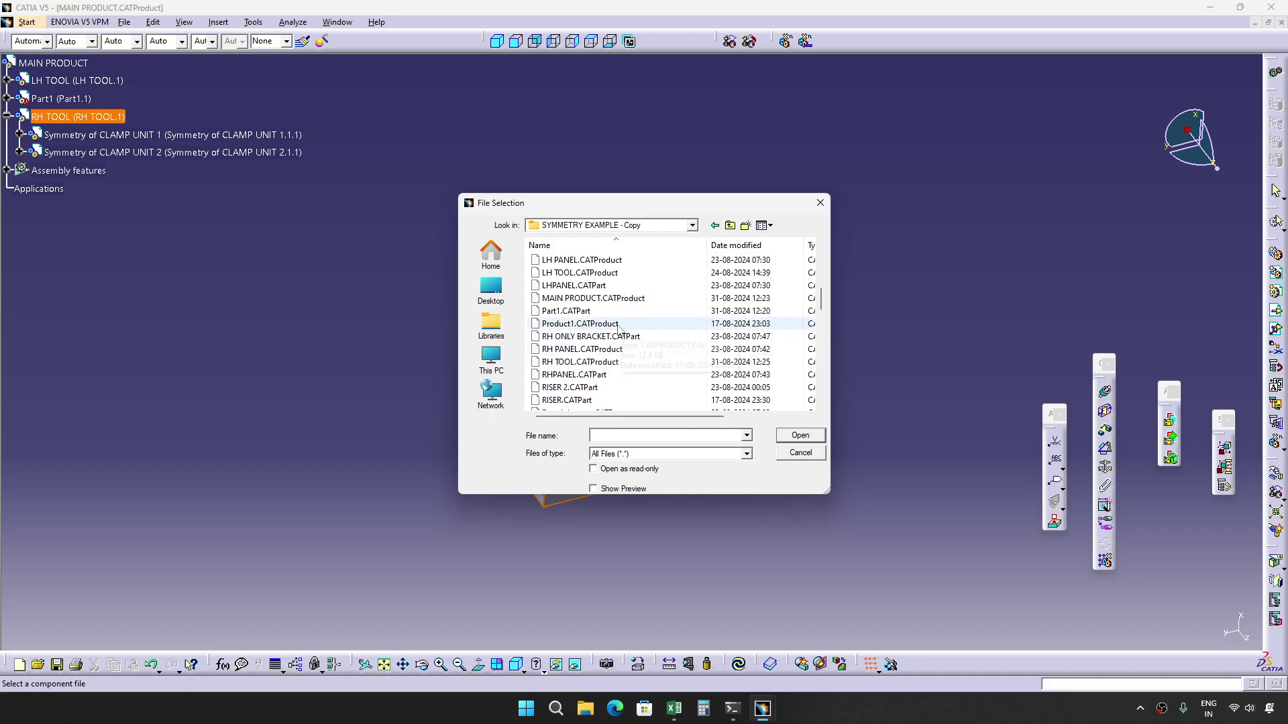
pyautogui.scroll(1, 614, 328)
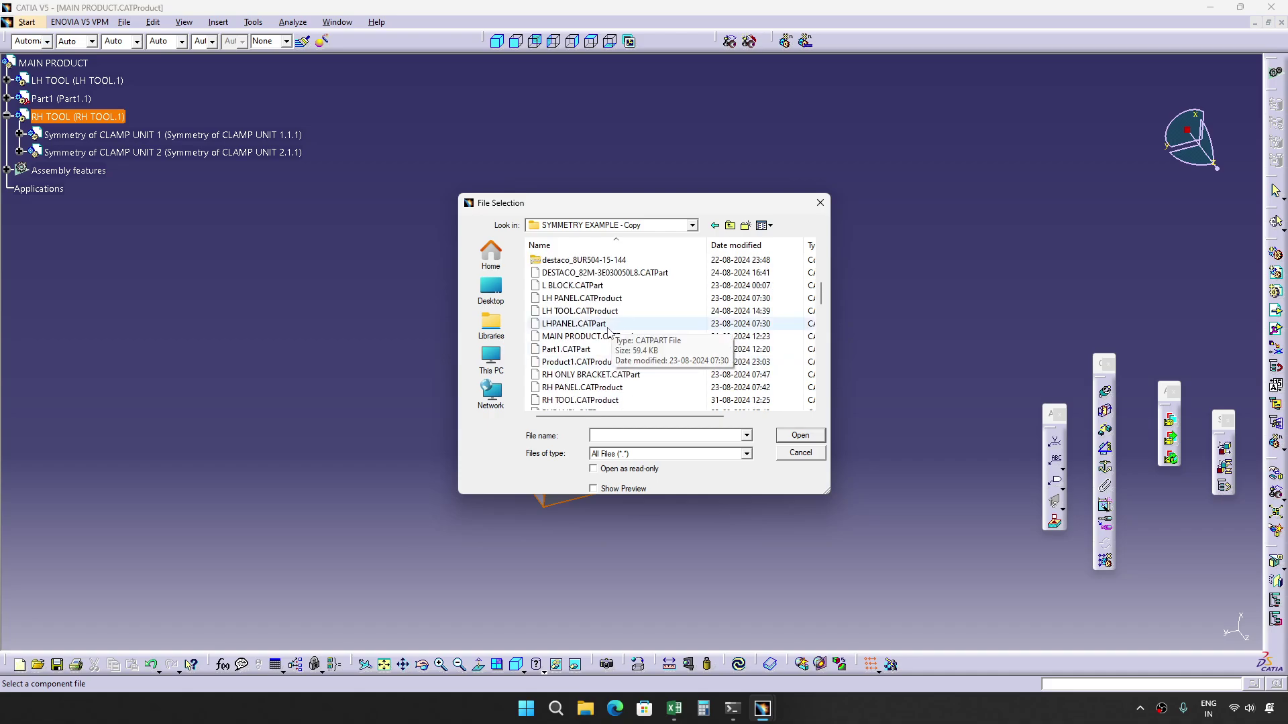
pyautogui.scroll(-2, 609, 335)
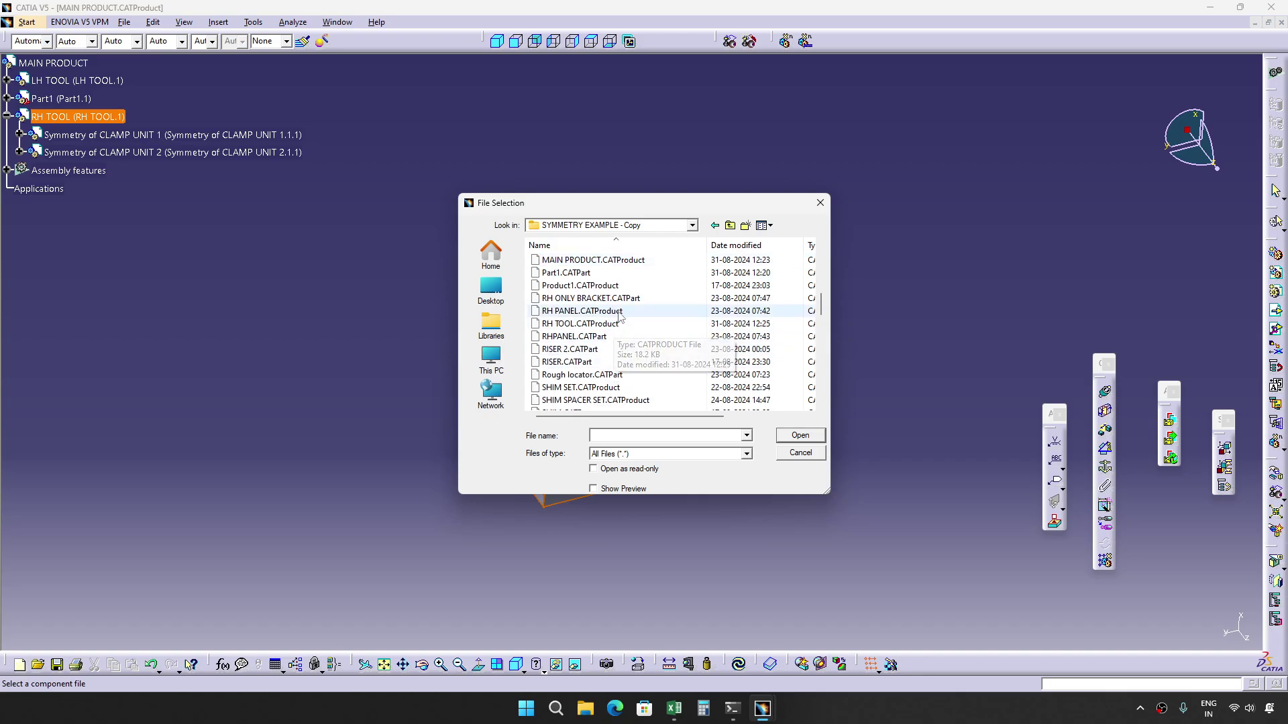
pyautogui.click(583, 312)
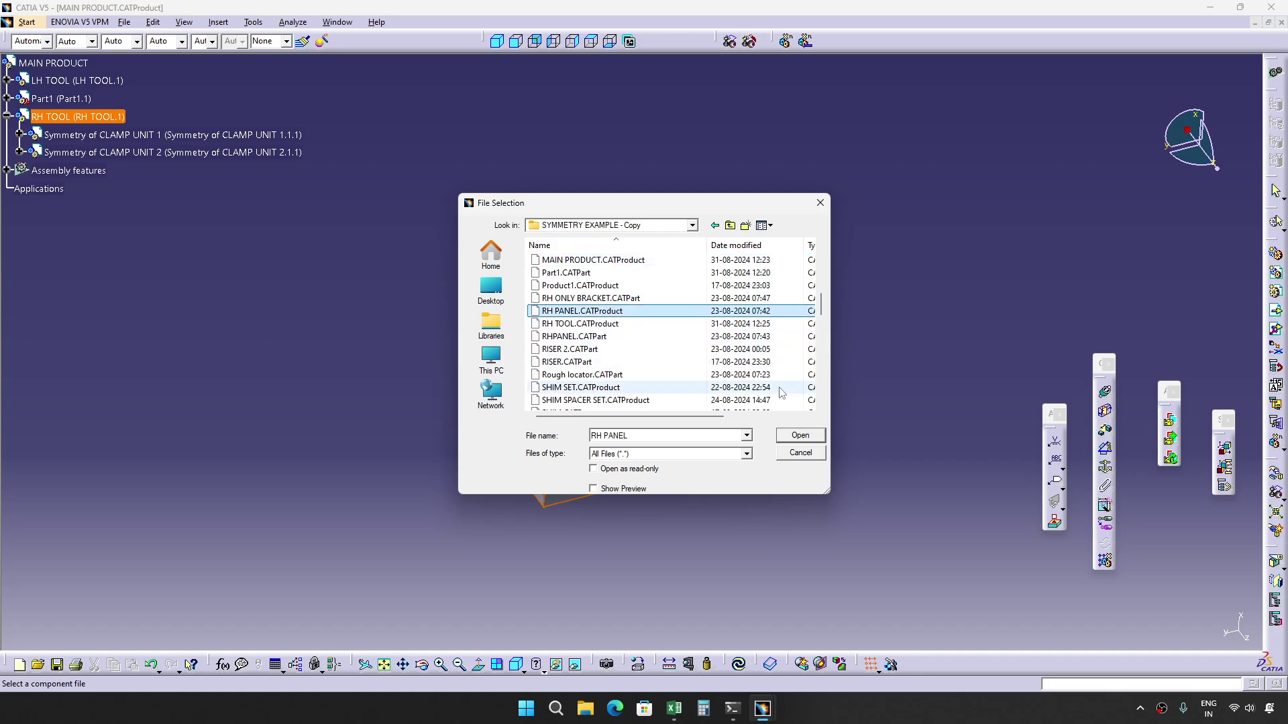
pyautogui.click(810, 436)
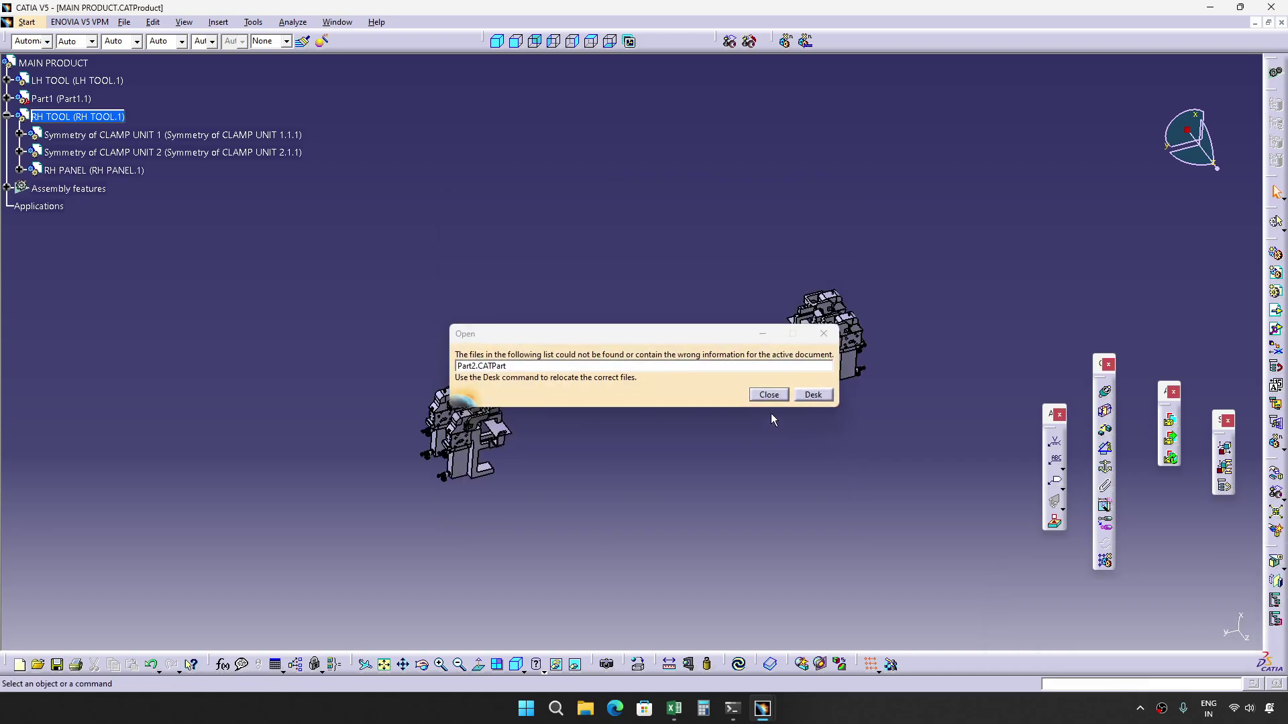
pyautogui.click(782, 396)
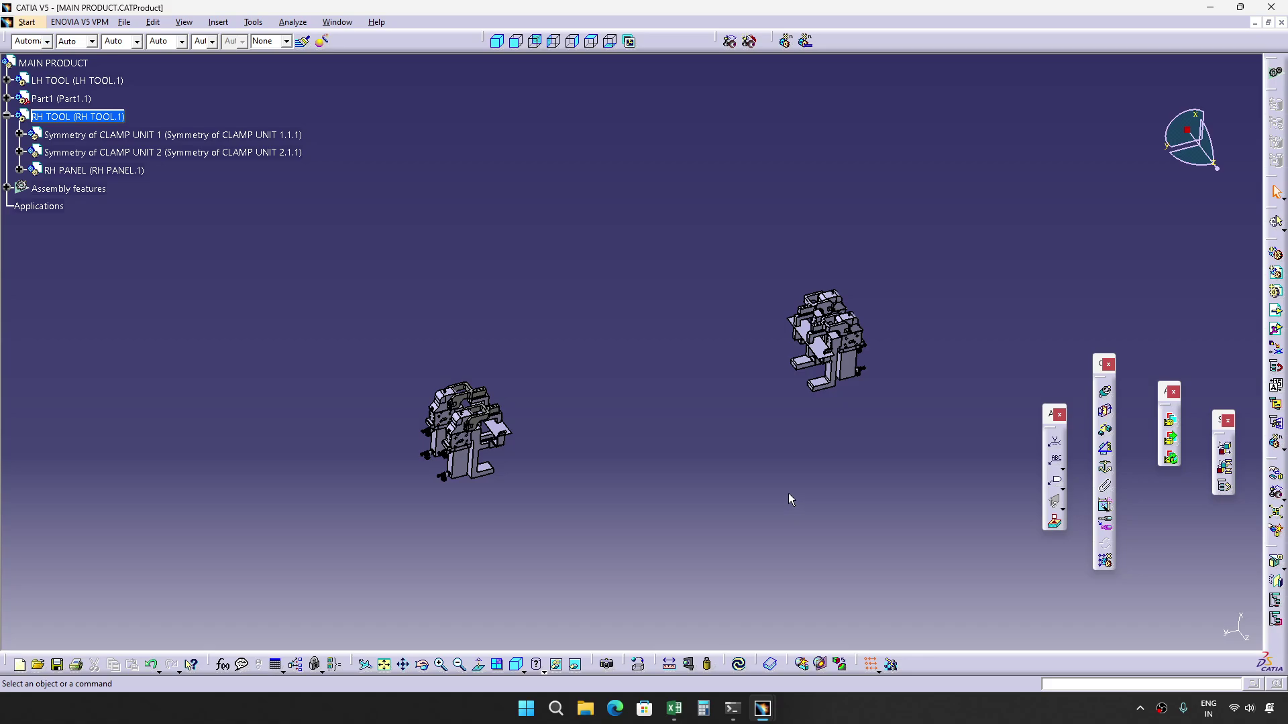
# Examine how the inserted RH PANEL fits against the rough locator and clamp units of RH TOOL.
pyautogui.moveTo(839, 465); pyautogui.dragTo(667, 466, button='middle')
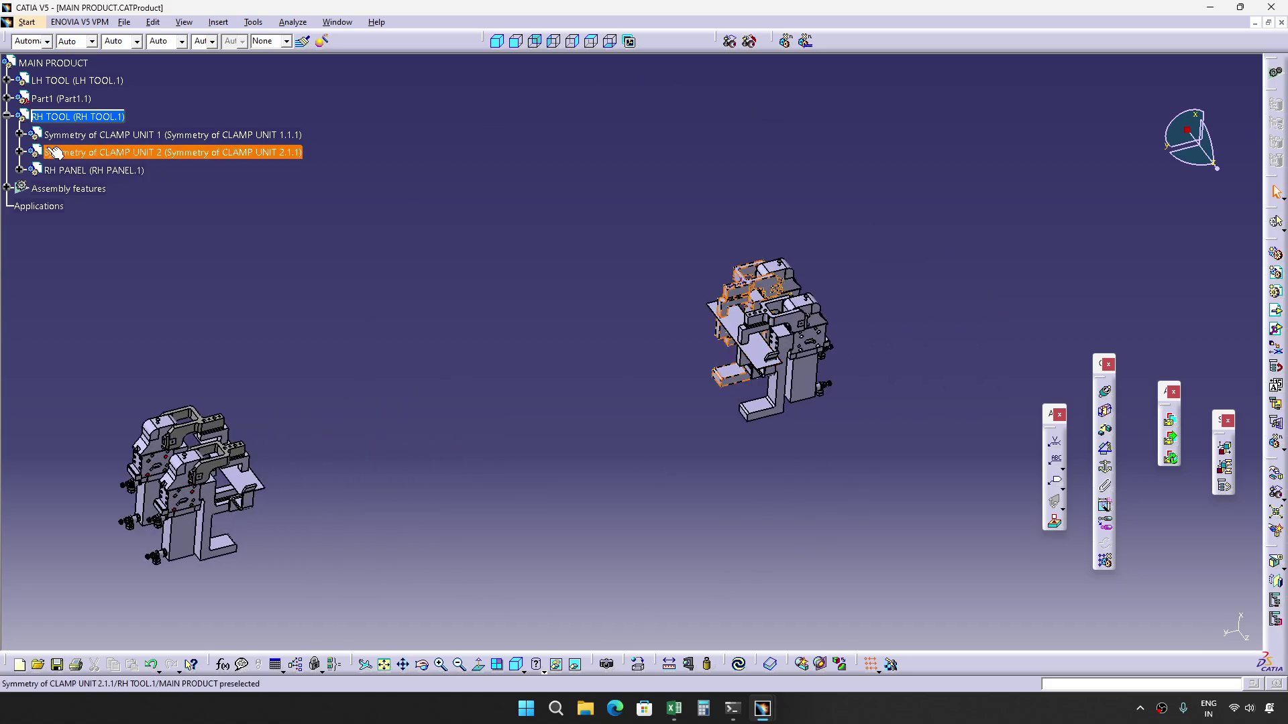
pyautogui.click(6, 116)
pyautogui.moveTo(810, 430); pyautogui.dragTo(725, 457, button='middle')
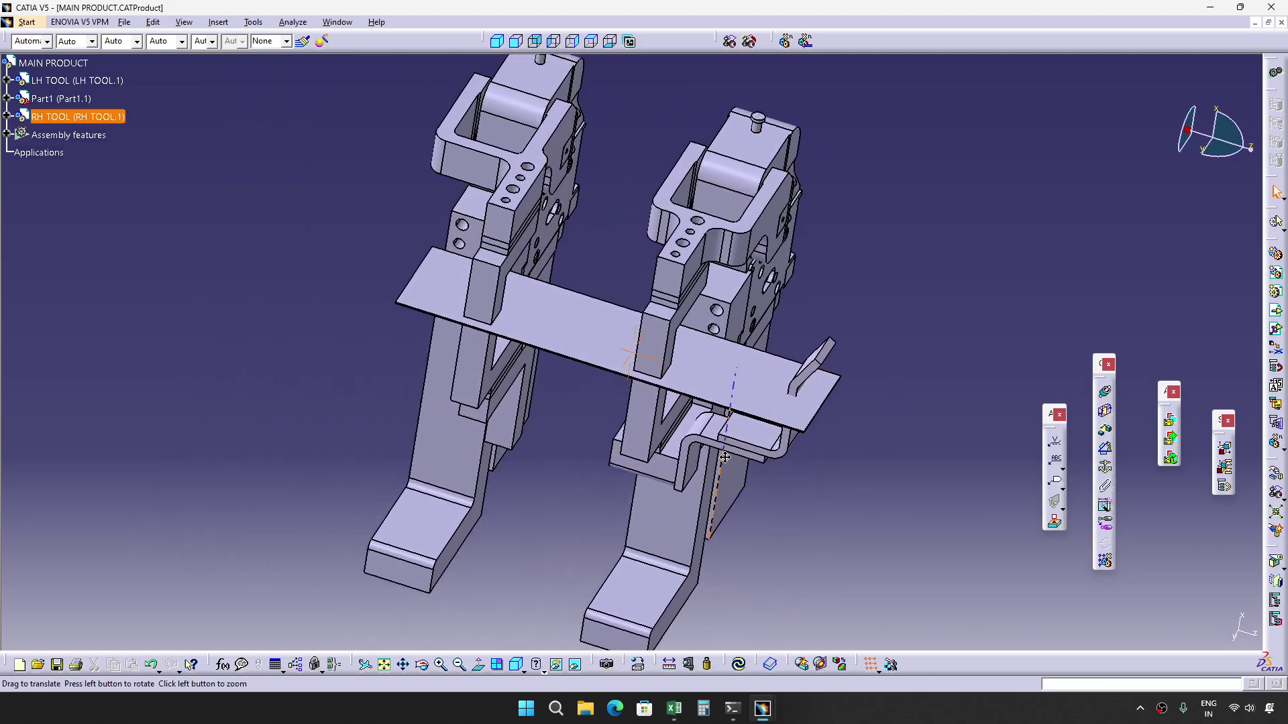
pyautogui.click(580, 345)
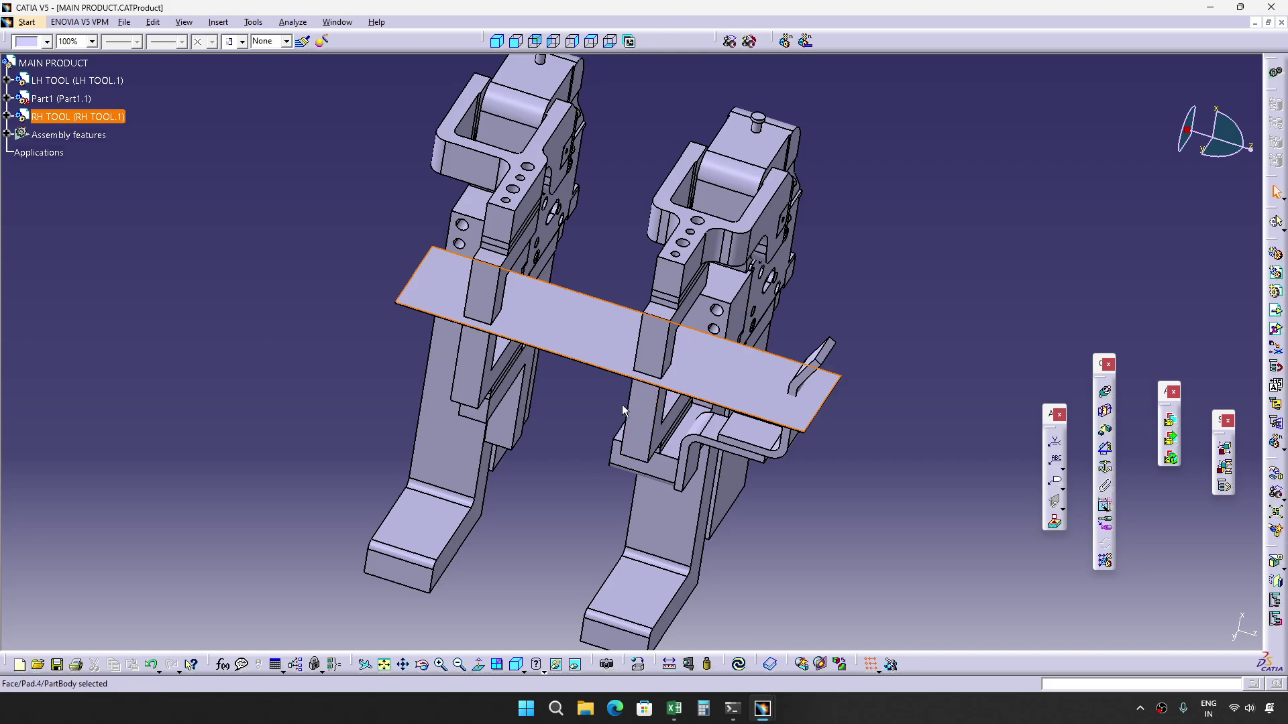
pyautogui.moveTo(575, 444); pyautogui.dragTo(624, 440, button='middle')
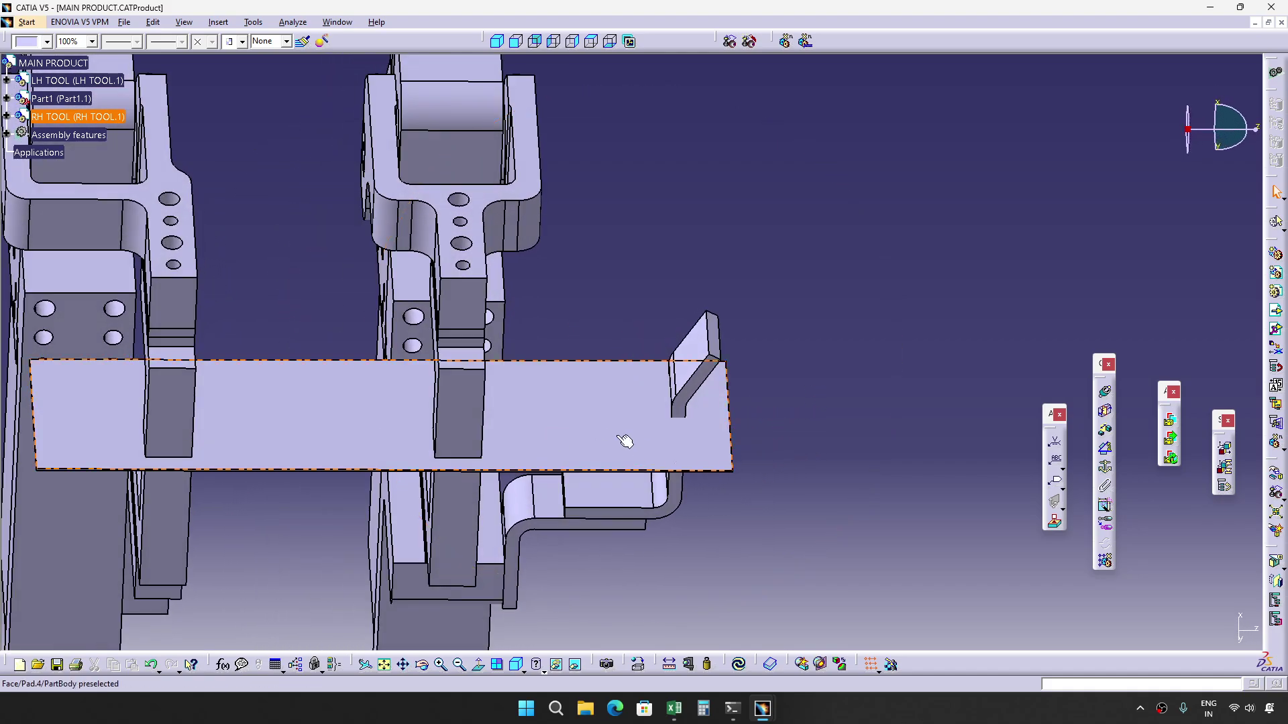
pyautogui.moveTo(773, 396); pyautogui.dragTo(676, 405, button='middle')
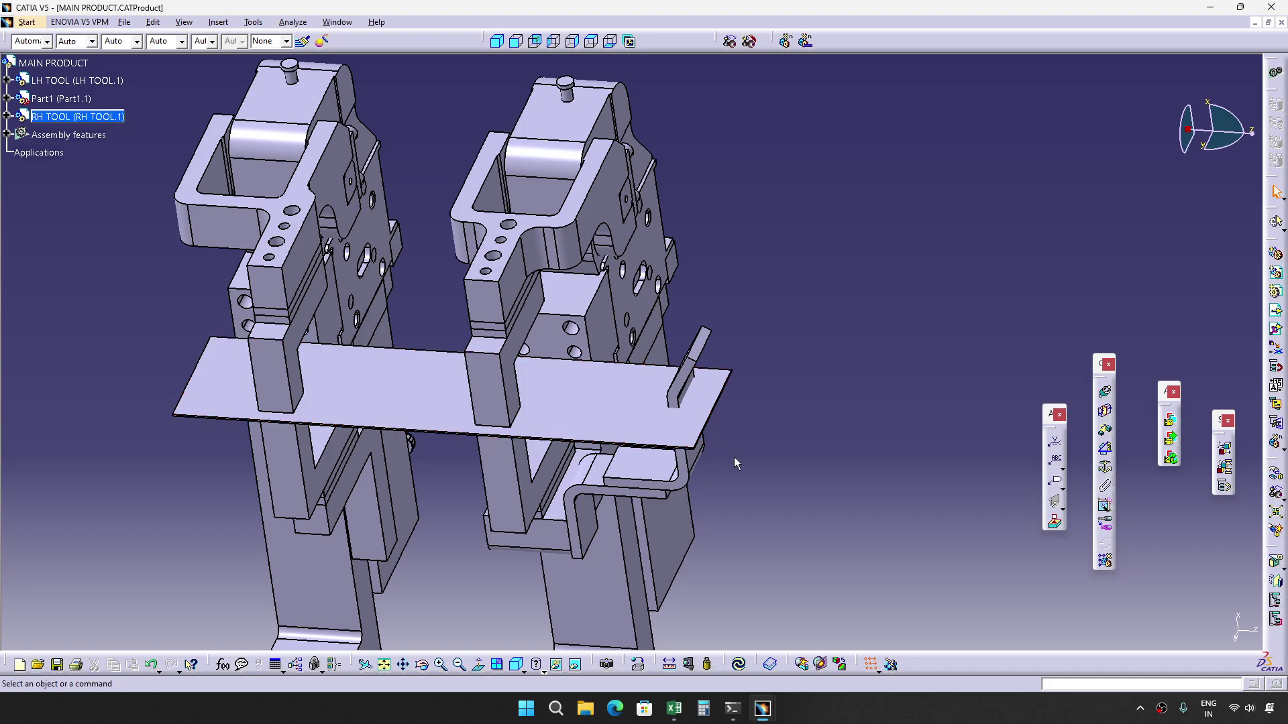
pyautogui.moveTo(731, 473); pyautogui.dragTo(691, 412, button='middle')
pyautogui.click(678, 392)
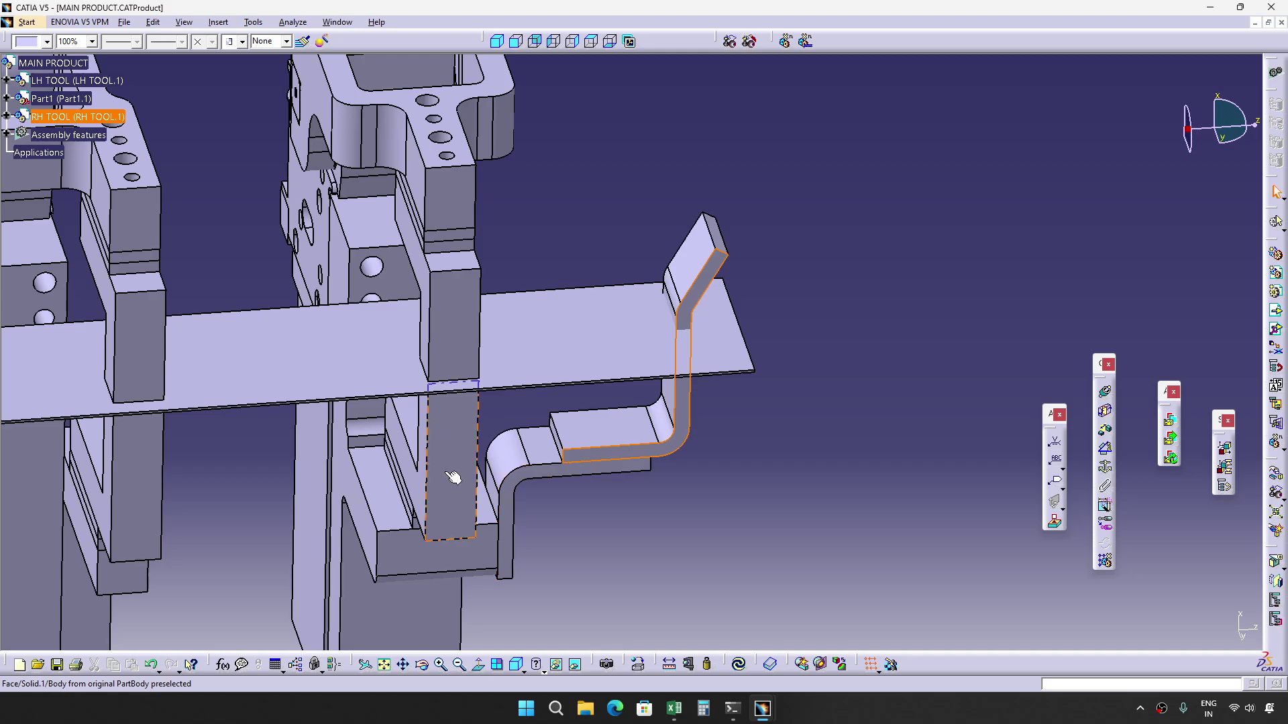
pyautogui.moveTo(722, 463); pyautogui.dragTo(569, 501, button='middle')
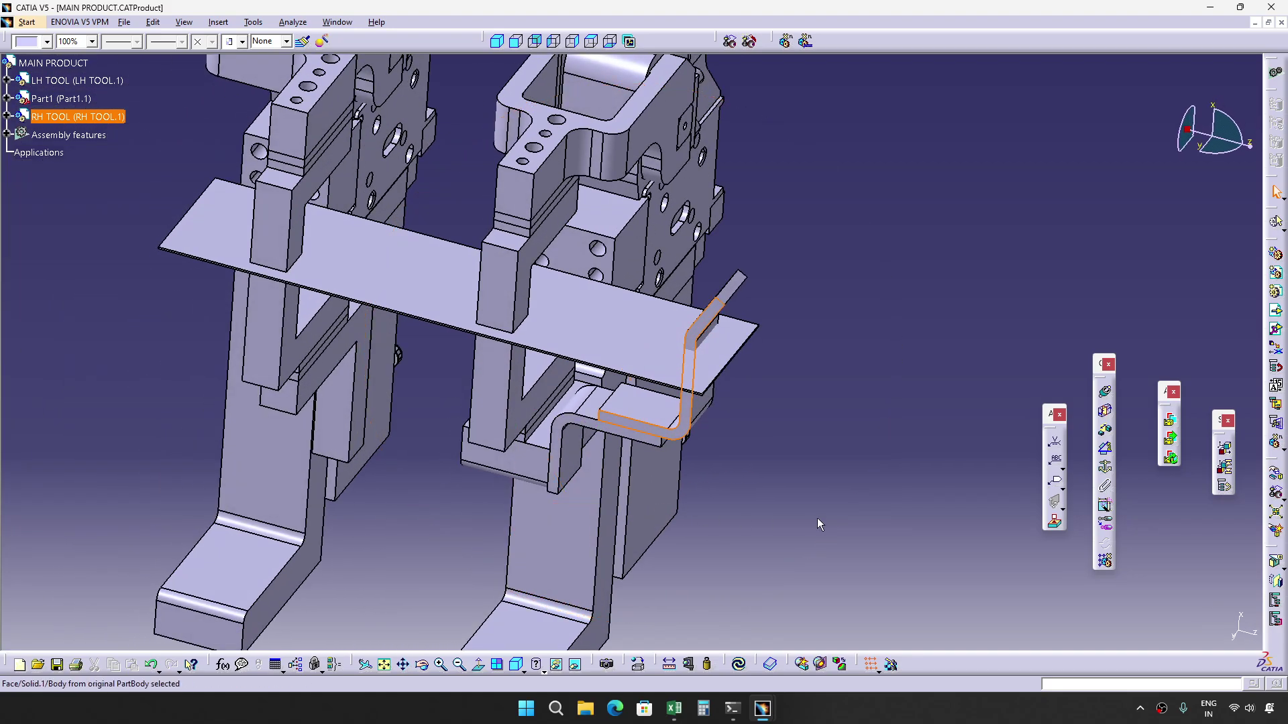
pyautogui.click(817, 518)
# Activate Symmetry of CLAMP UNIT 1 within RH TOOL and expand its list of components.
pyautogui.click(53, 117)
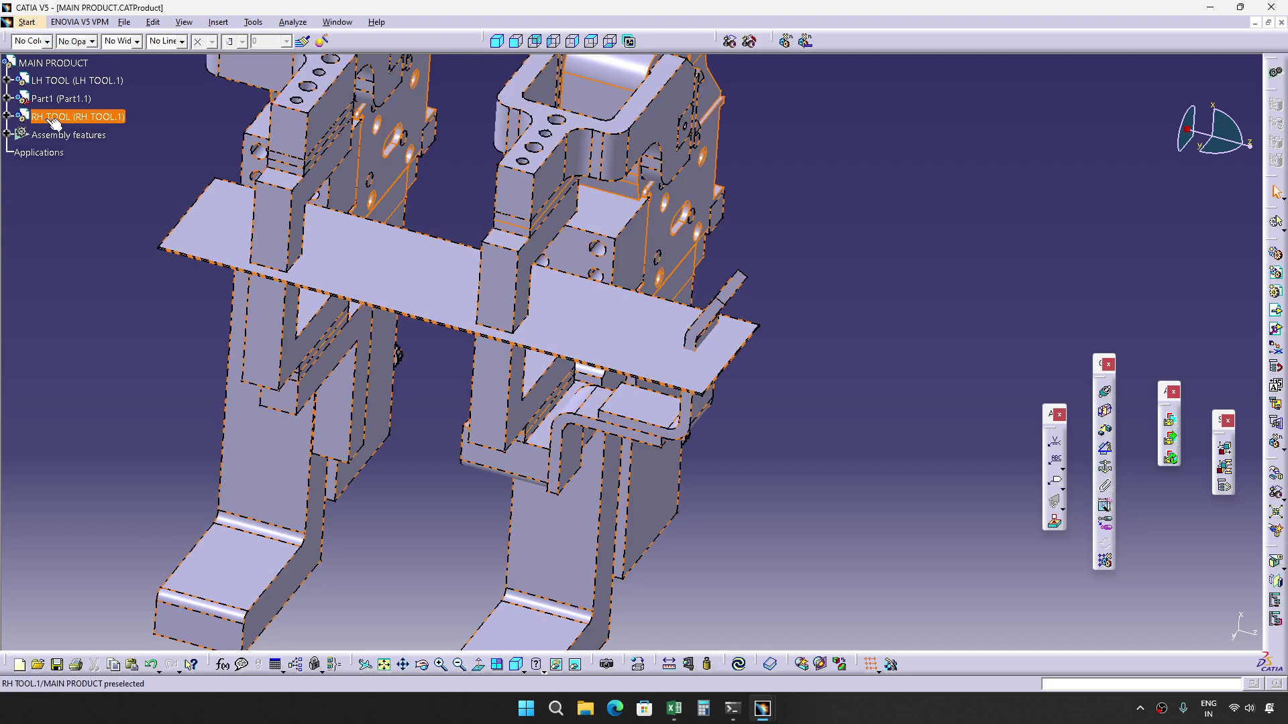
pyautogui.doubleClick(24, 119)
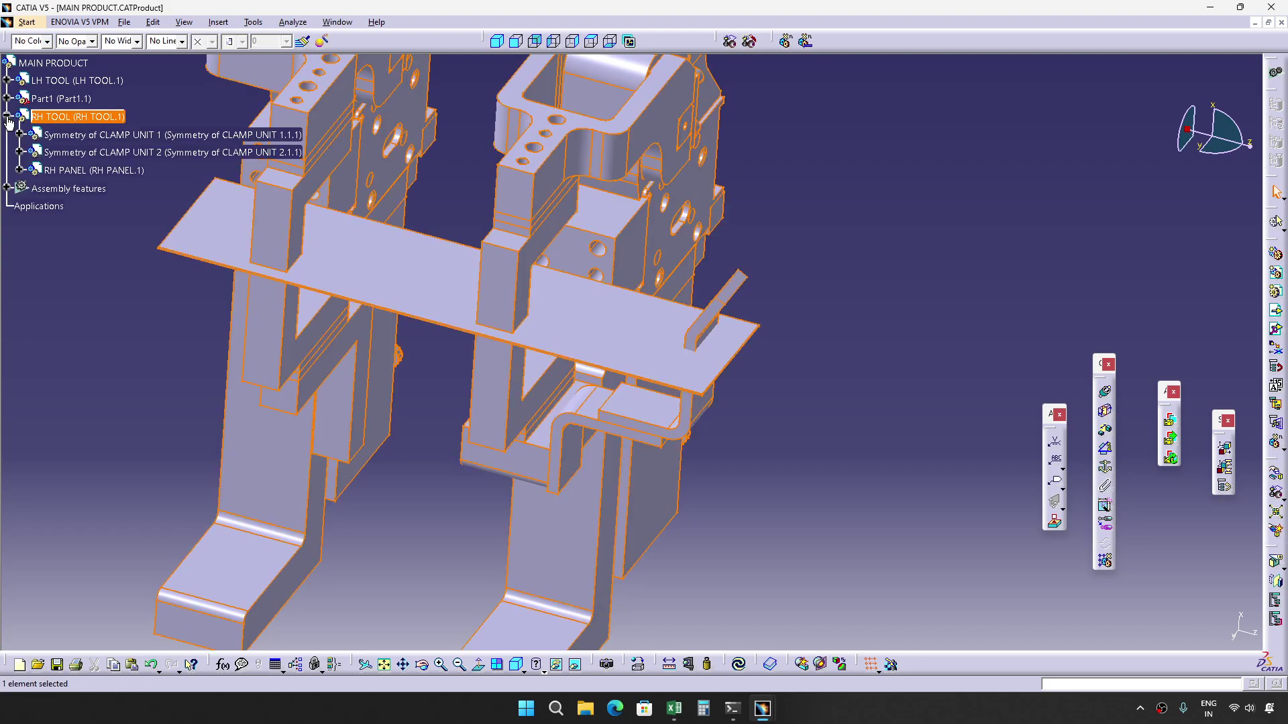
pyautogui.click(107, 155)
pyautogui.click(109, 137)
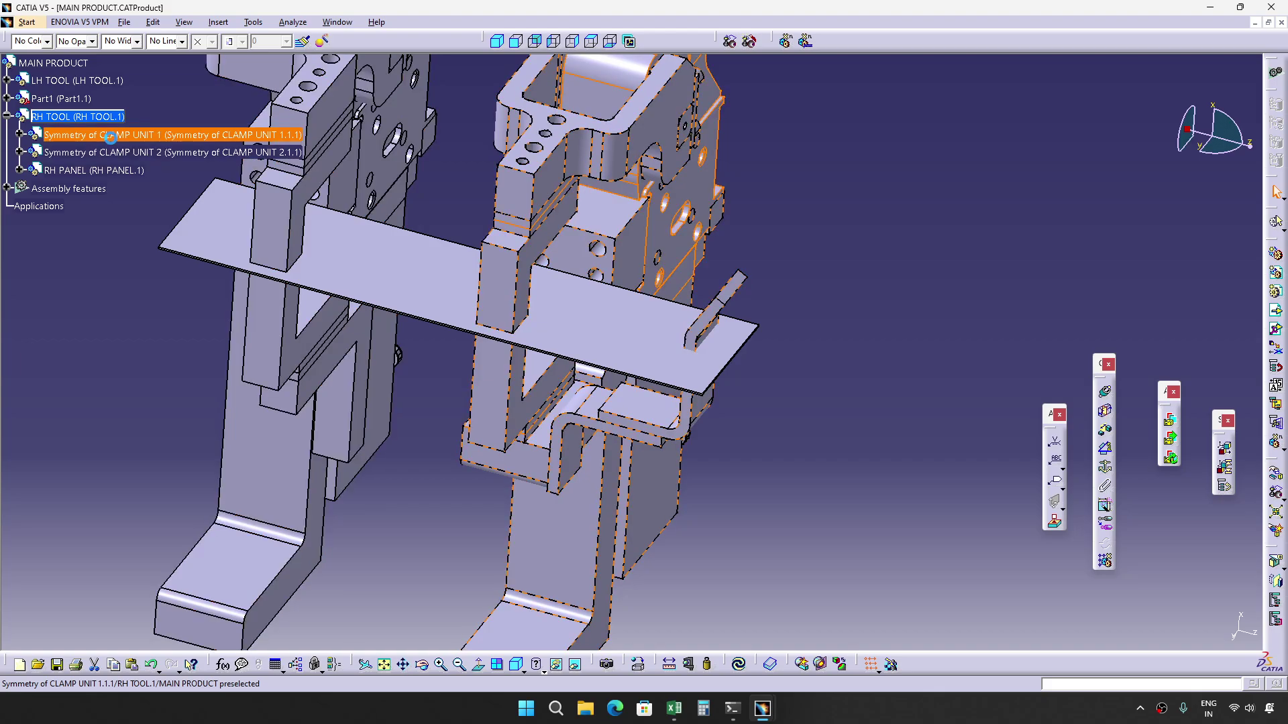
pyautogui.doubleClick(114, 135)
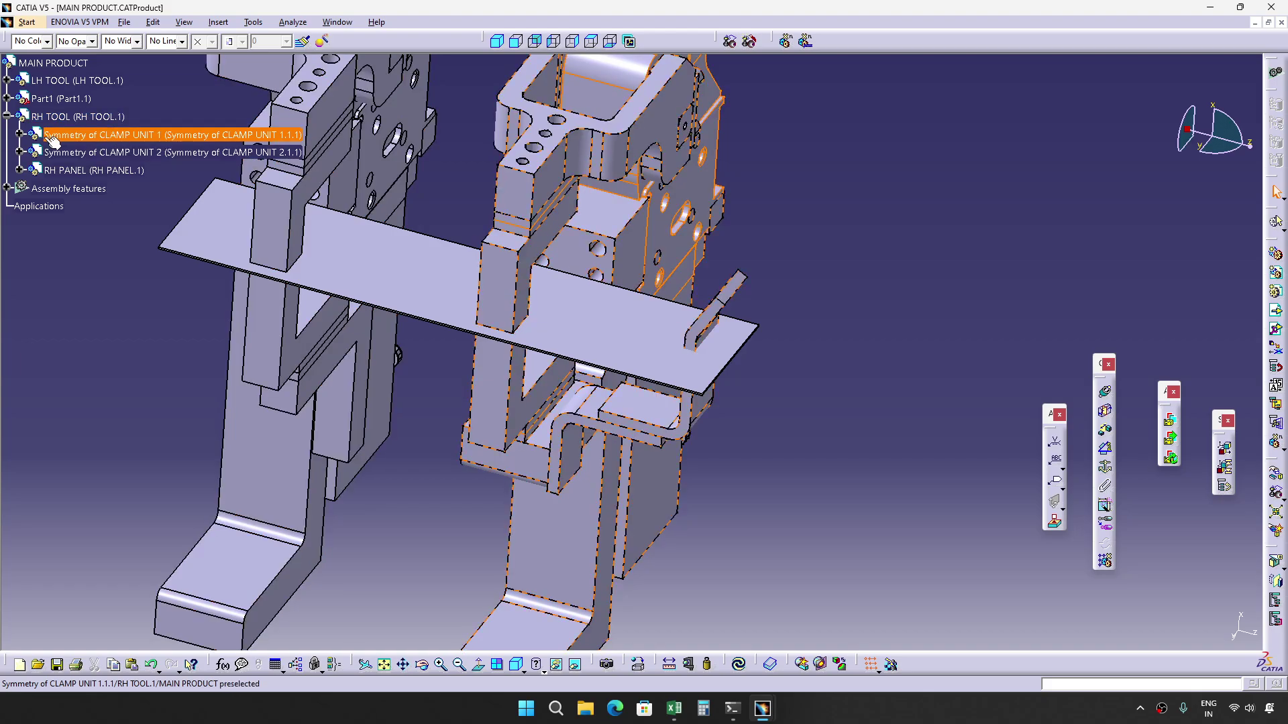
pyautogui.click(22, 134)
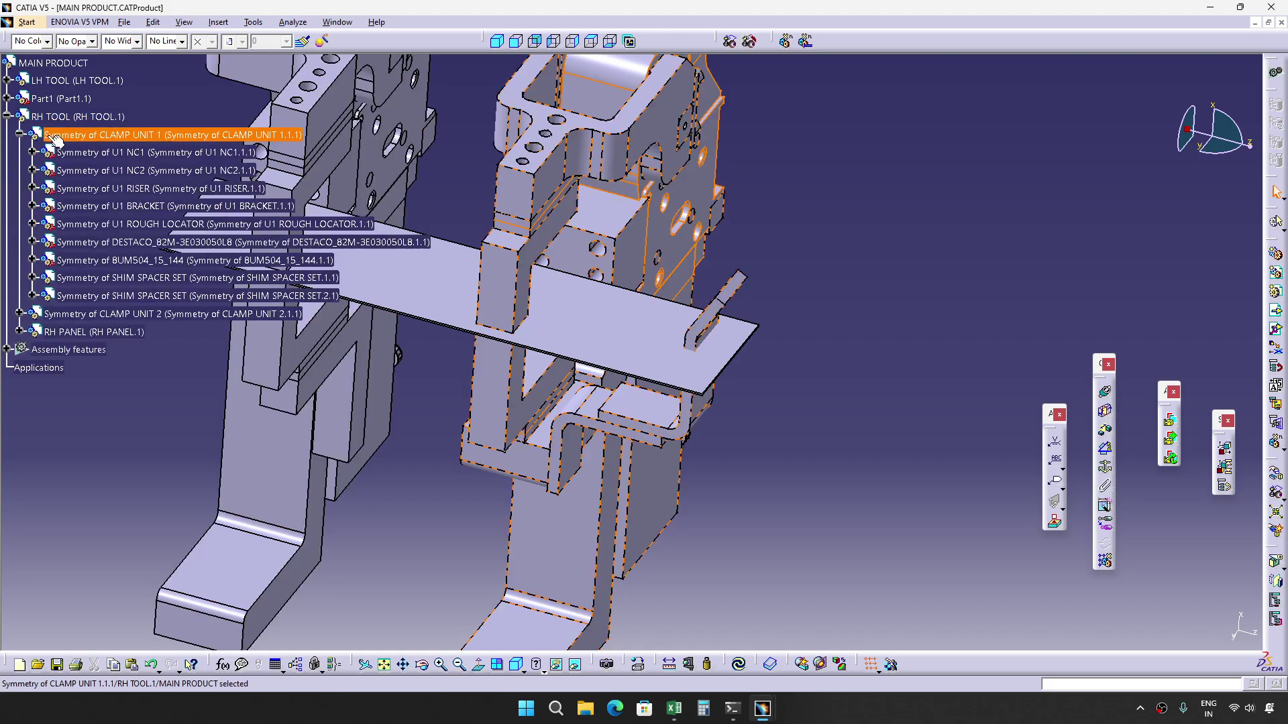
pyautogui.click(847, 390)
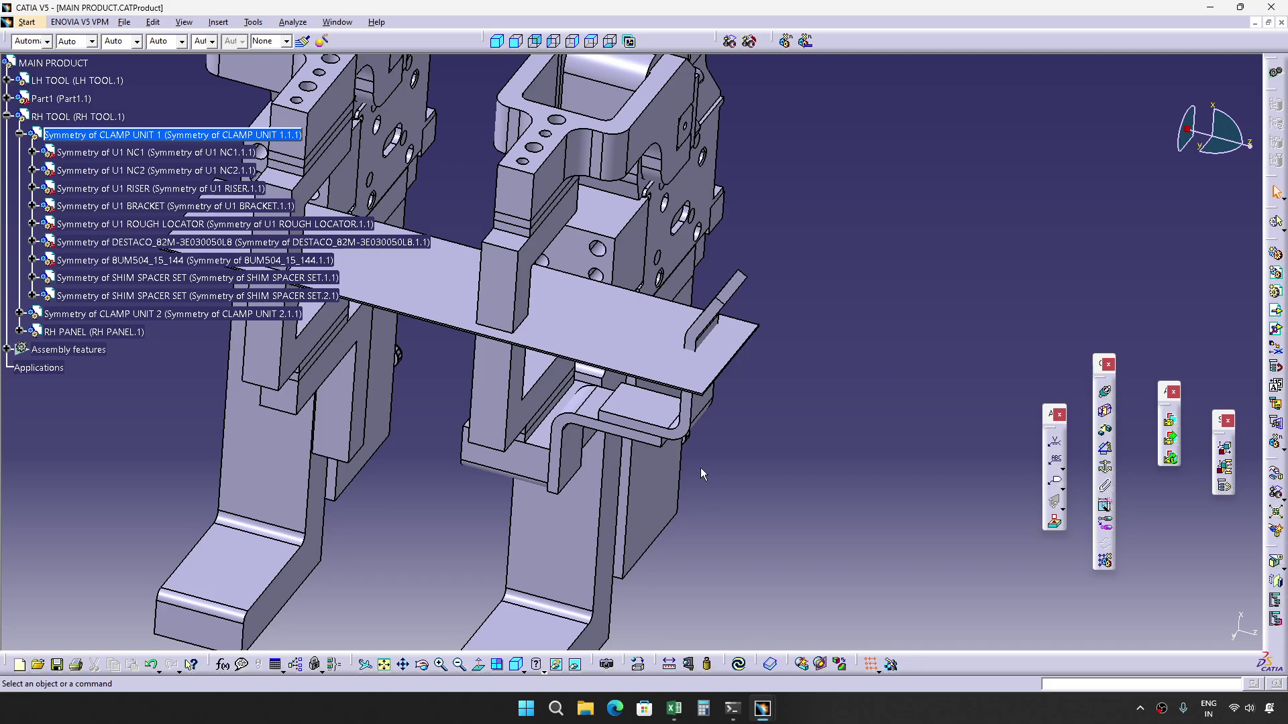
# Move Symmetry of U1 ROUGH LOCATOR 25 mm along W with the compass, clear of the panel, and reset the compass.
pyautogui.moveTo(700, 468); pyautogui.dragTo(780, 389, button='middle')
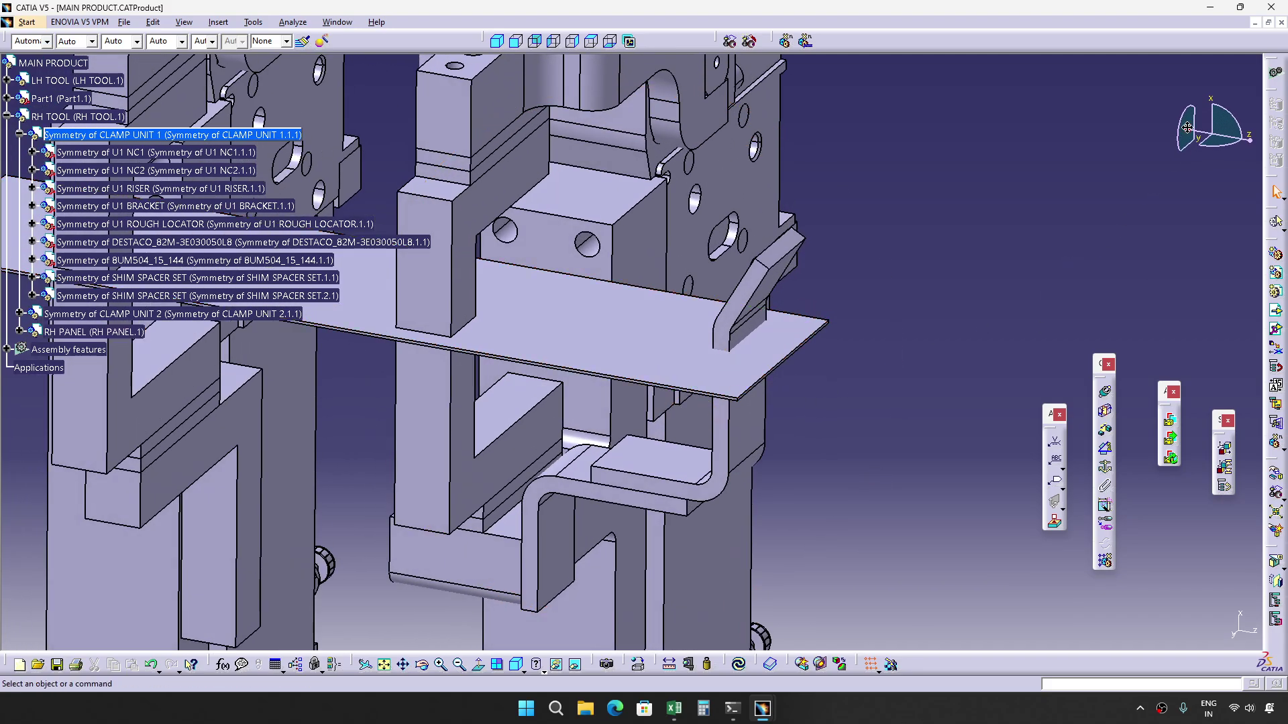
pyautogui.moveTo(750, 419); pyautogui.dragTo(750, 417)
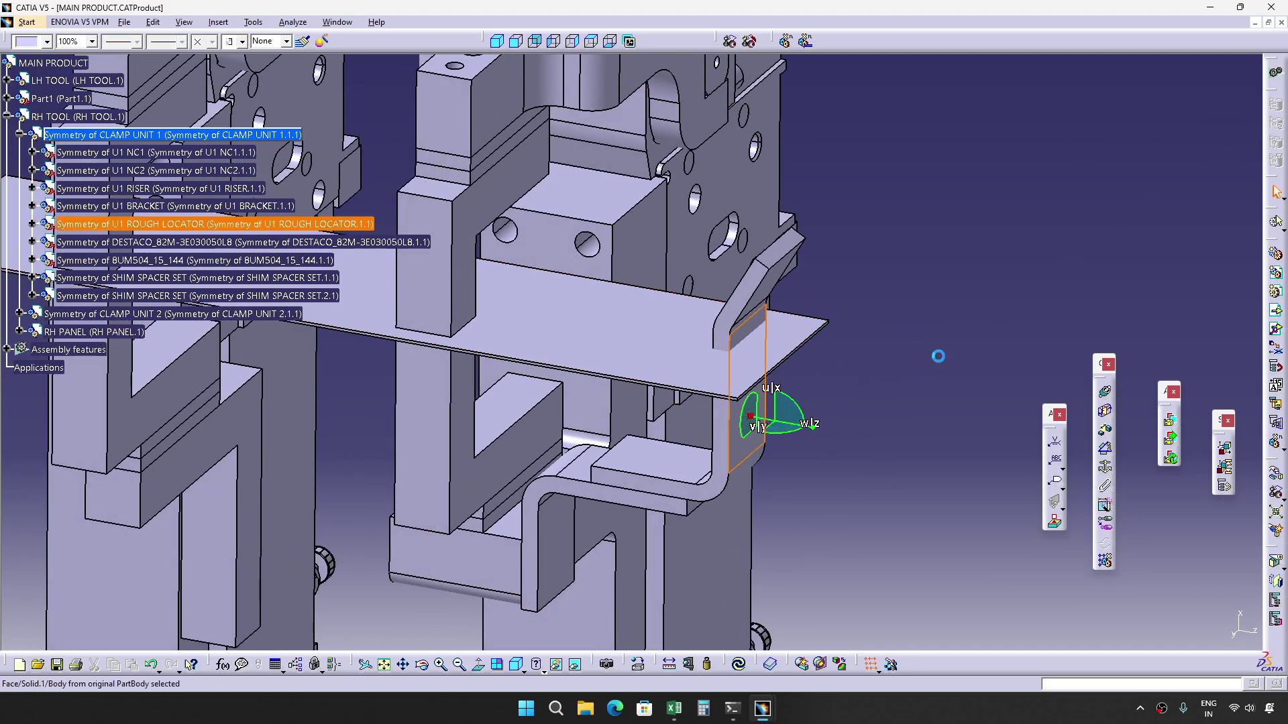
pyautogui.click(203, 136)
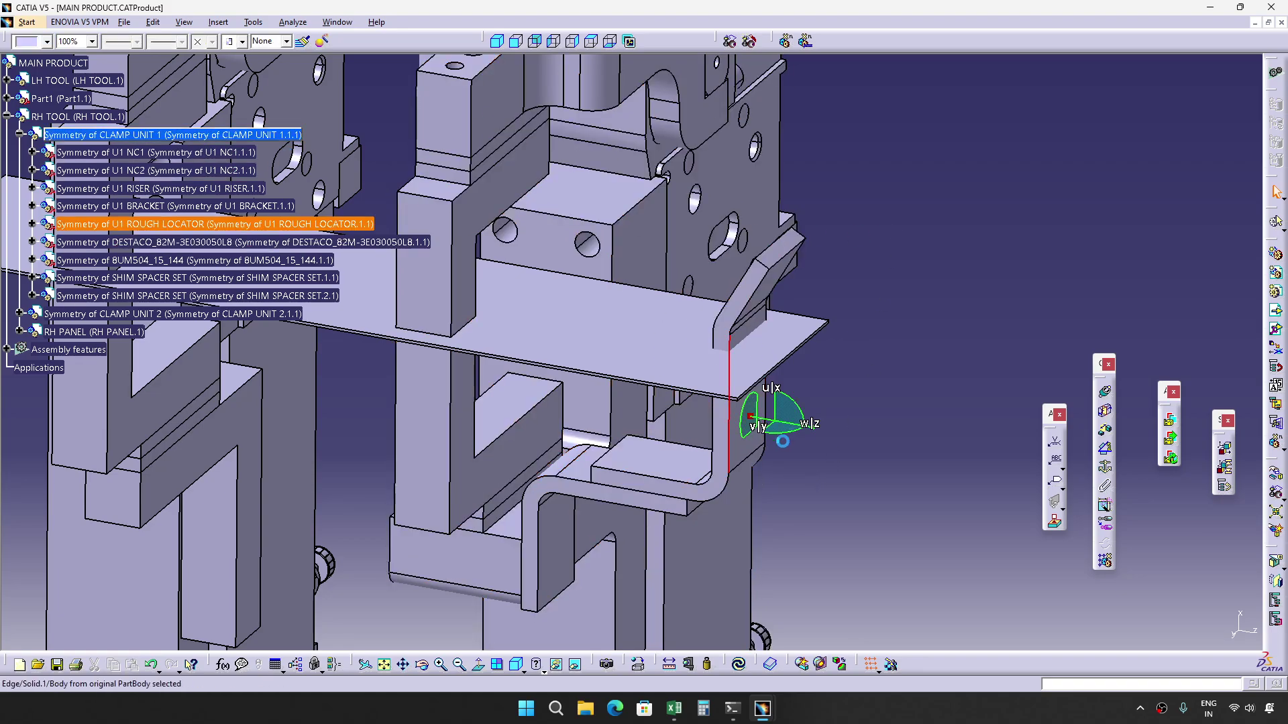
pyautogui.doubleClick(786, 427)
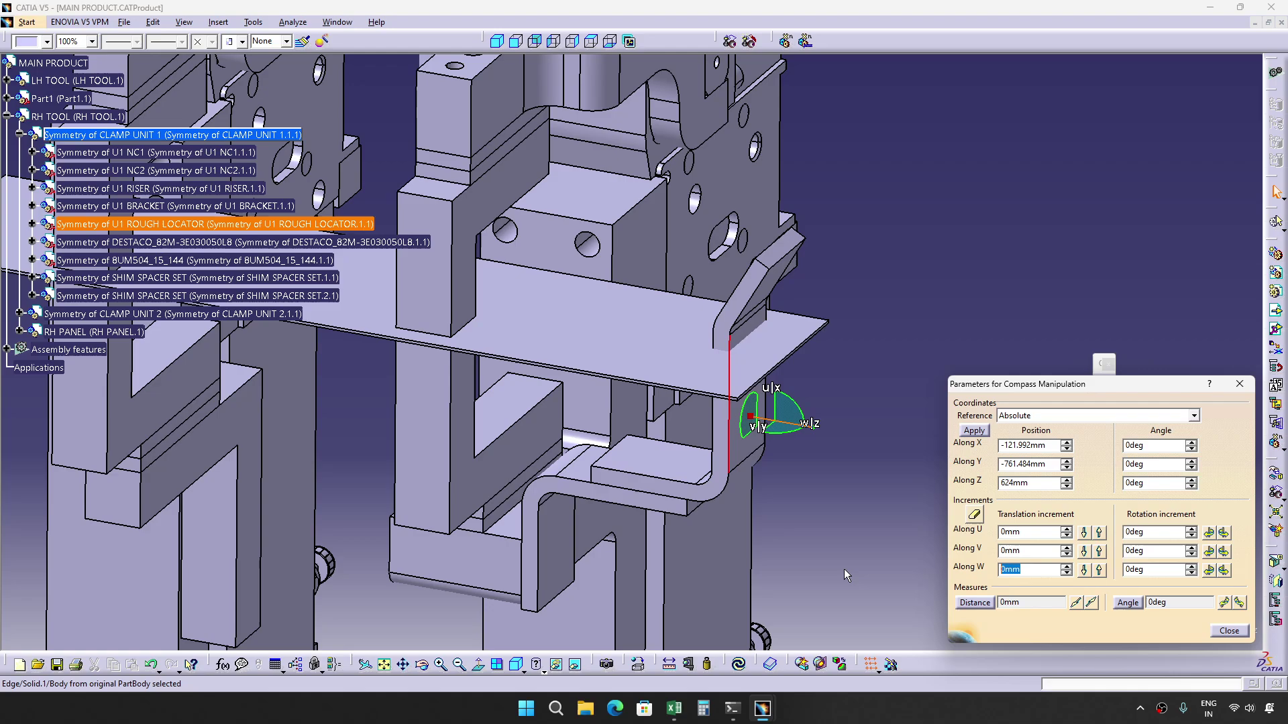
pyautogui.write('25')
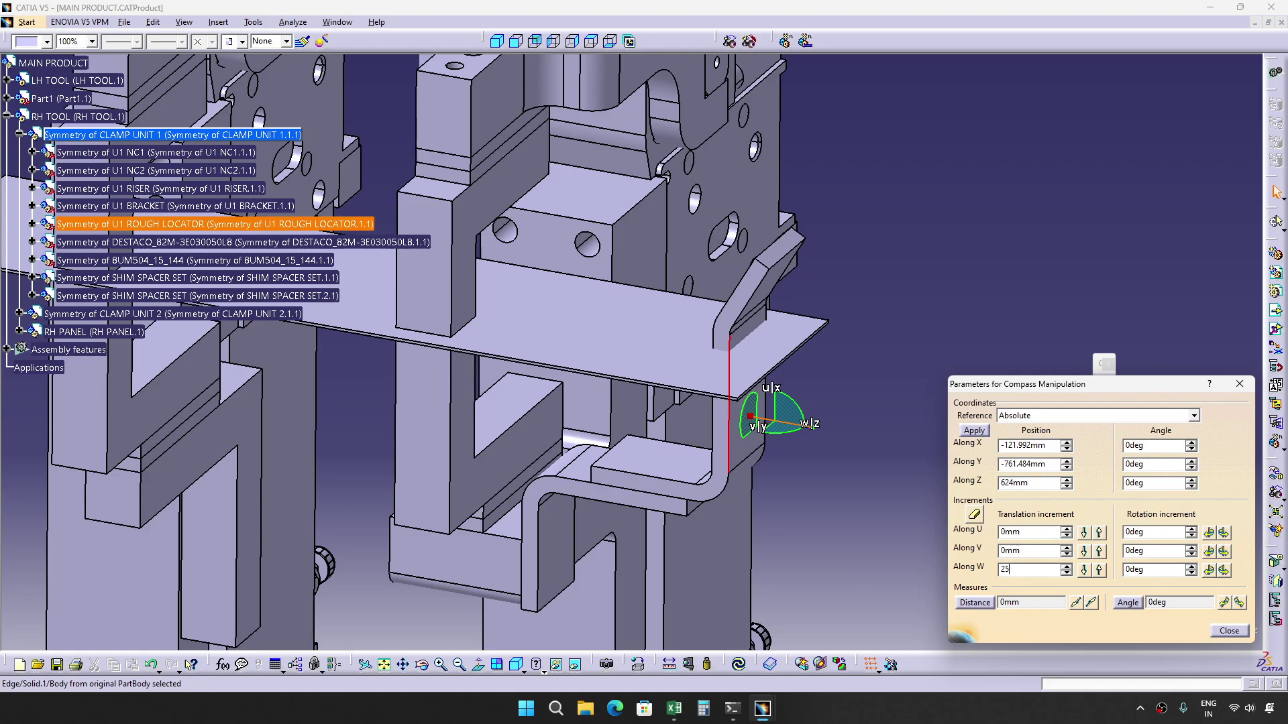
pyautogui.click(1100, 571)
pyautogui.click(1227, 631)
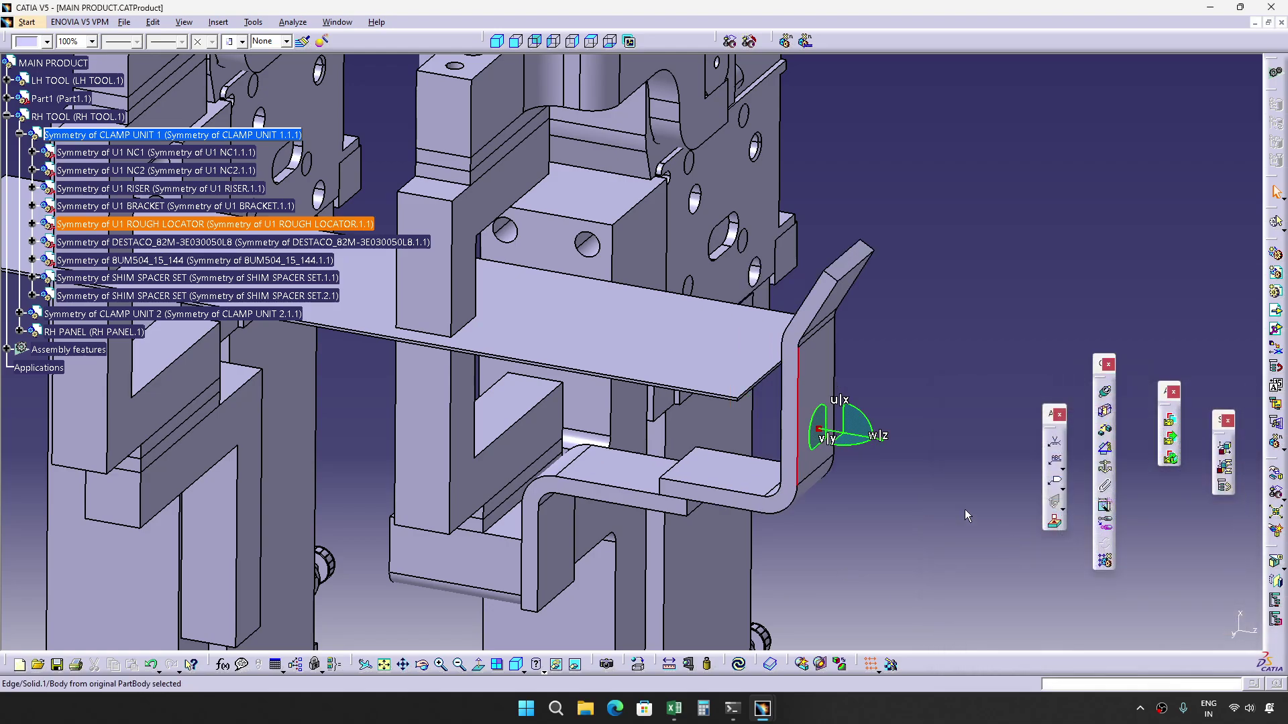
pyautogui.hotkey('alt', 'v')
pyautogui.press('r')
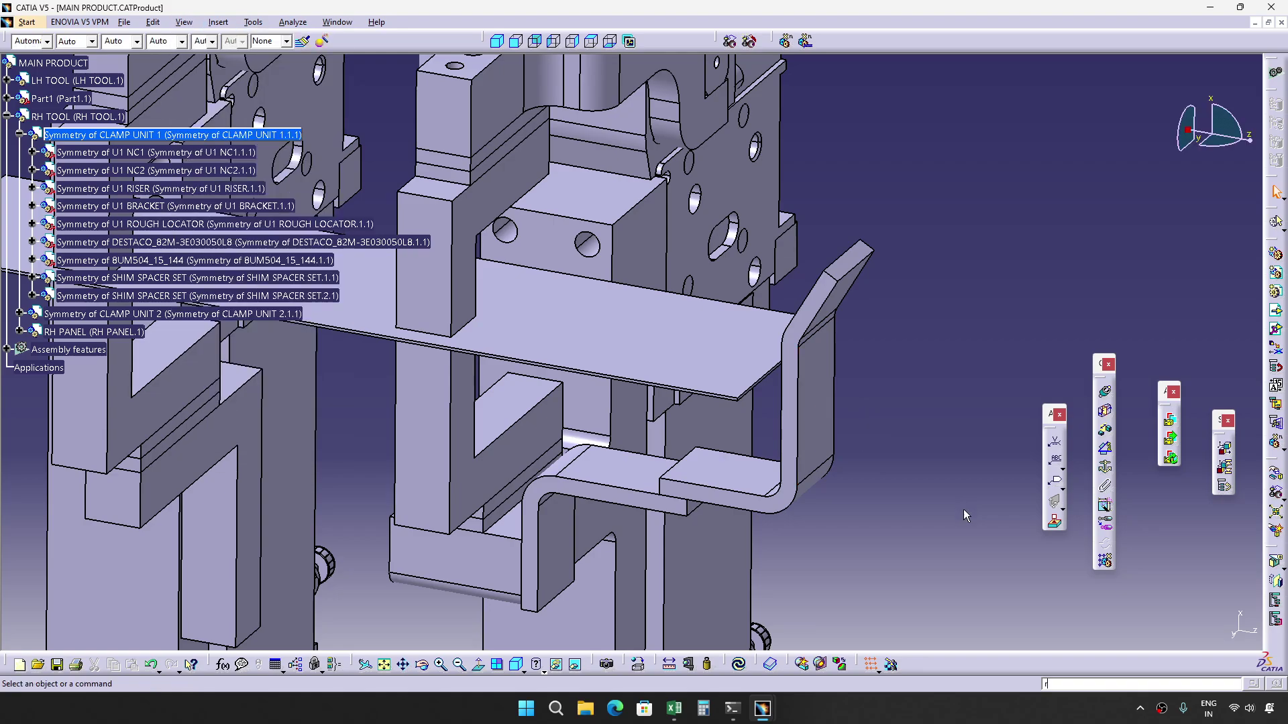
# Replace Symmetry of U1 BRACKET in Symmetry of CLAMP UNIT 1 with RH ONLY BRACKET.CATPart for all instances.
pyautogui.moveTo(693, 520); pyautogui.dragTo(771, 432, button='middle')
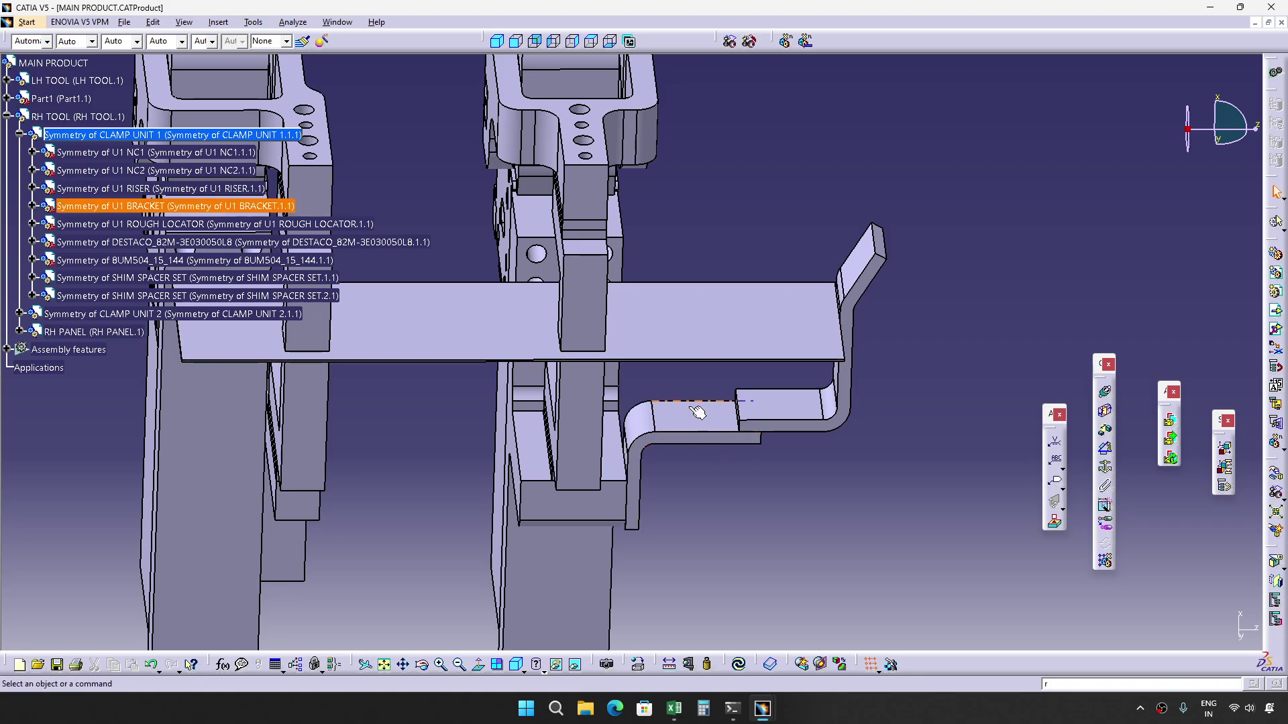
pyautogui.click(171, 135)
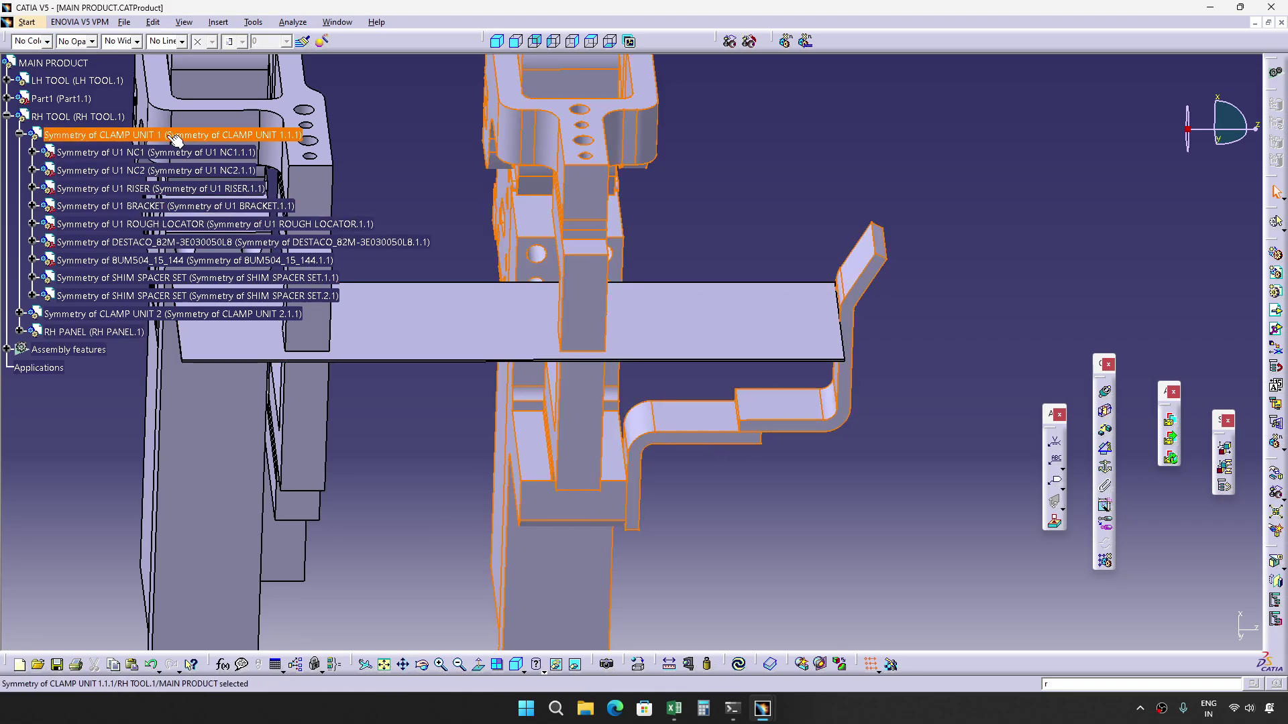
pyautogui.rightClick(210, 206)
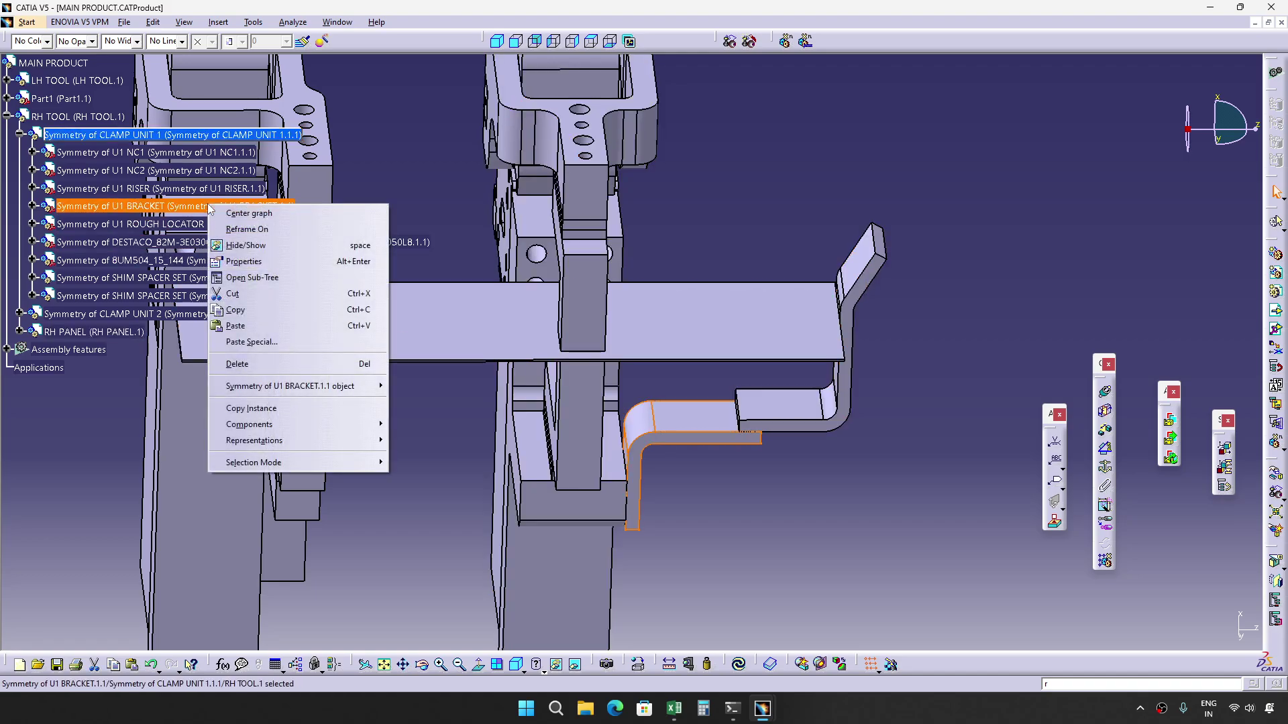
pyautogui.moveTo(286, 393)
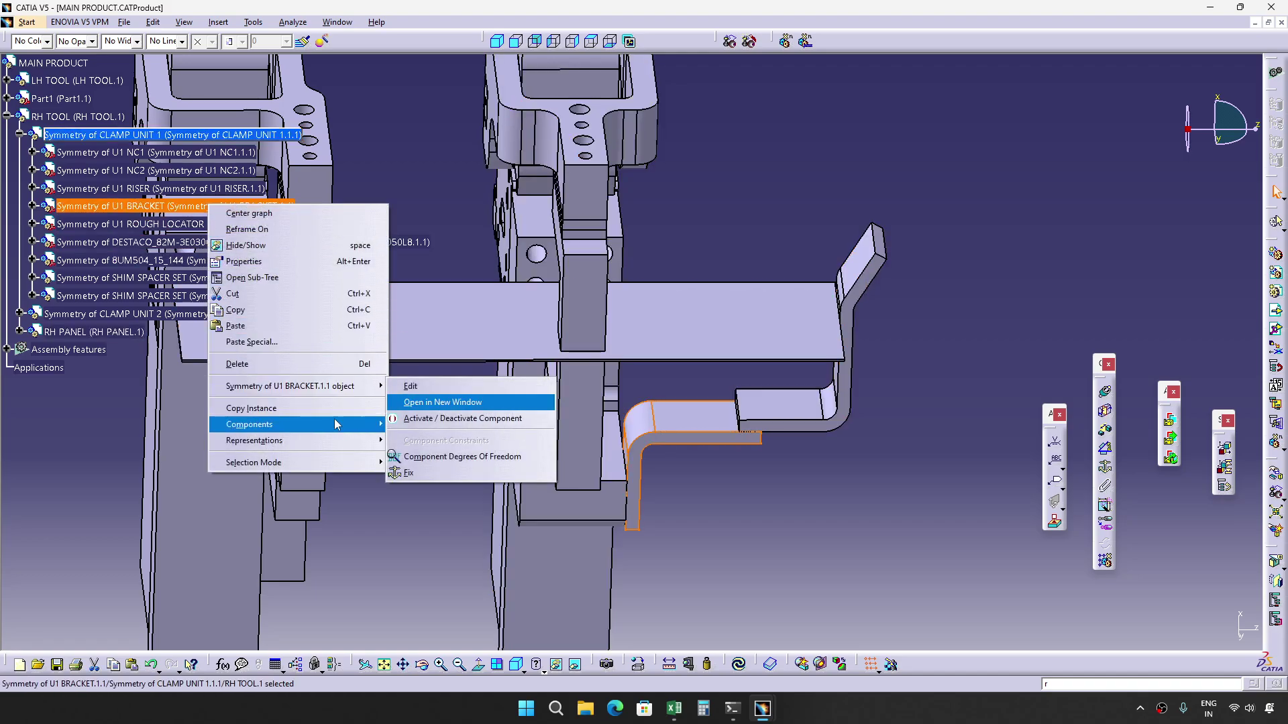
pyautogui.moveTo(335, 425)
pyautogui.click(429, 441)
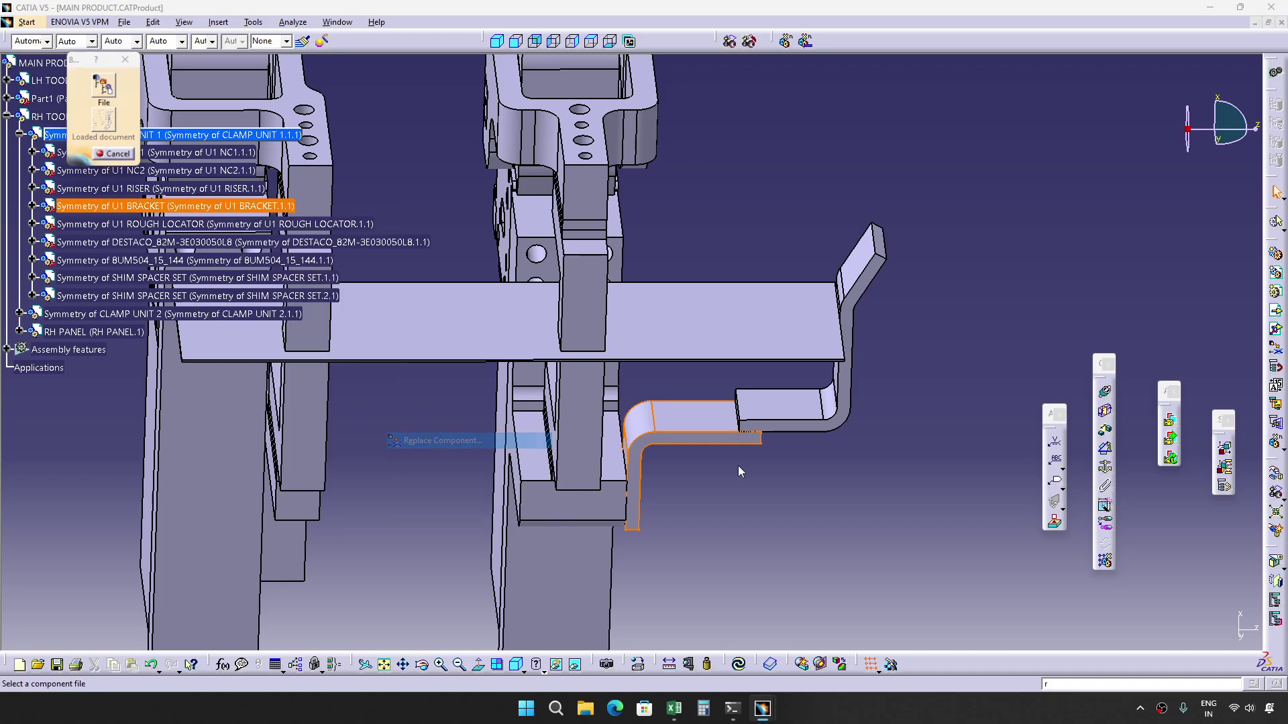
pyautogui.scroll(-1, 197, 152)
pyautogui.scroll(-3, 197, 152)
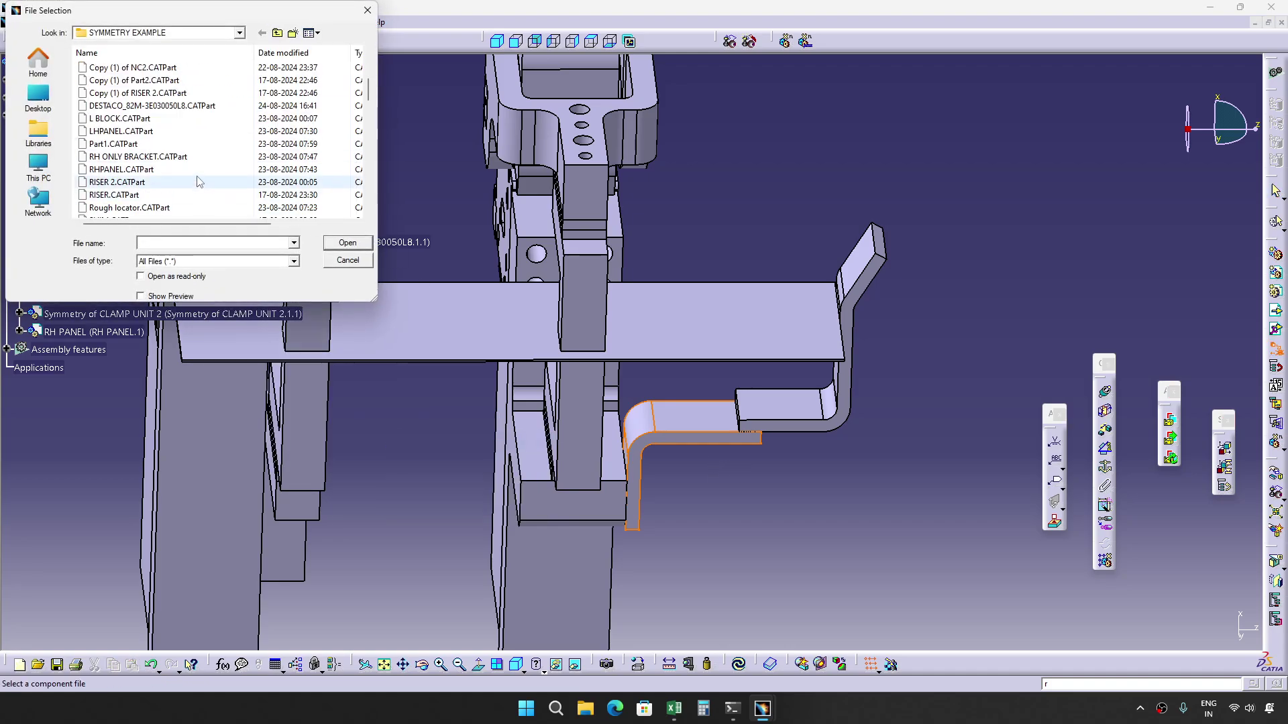
pyautogui.scroll(-1, 159, 158)
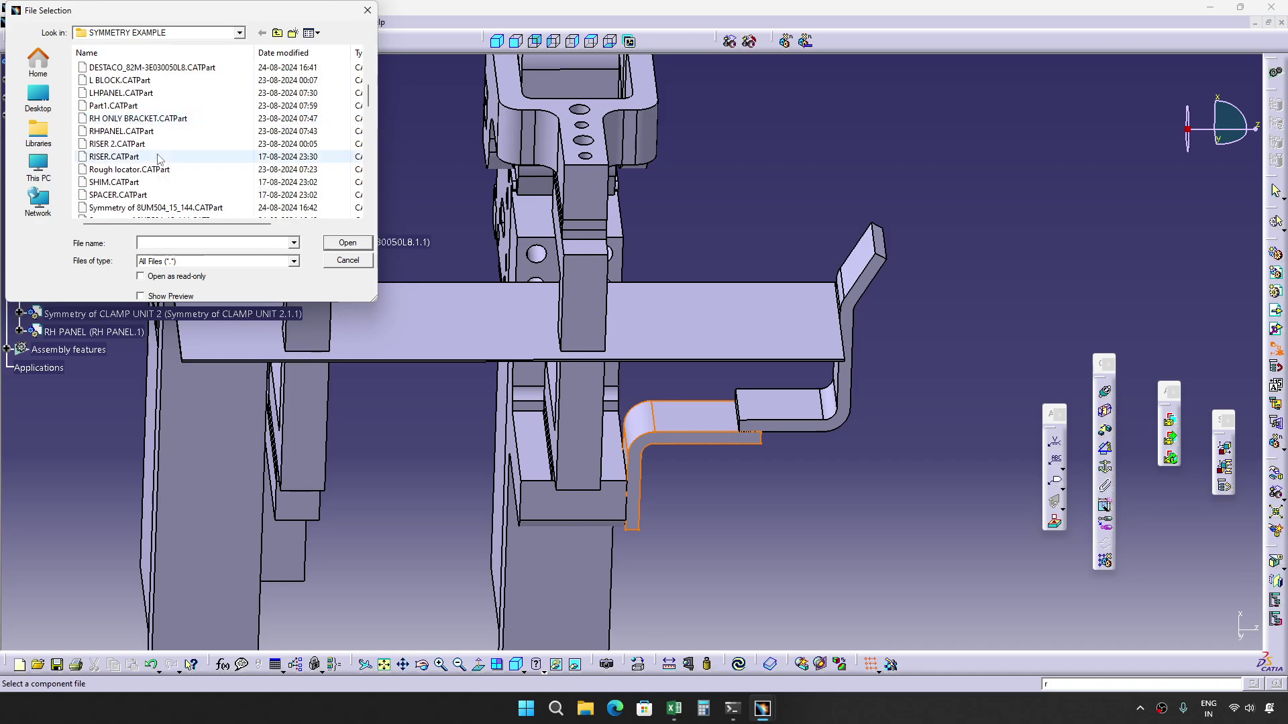
pyautogui.scroll(-3, 159, 158)
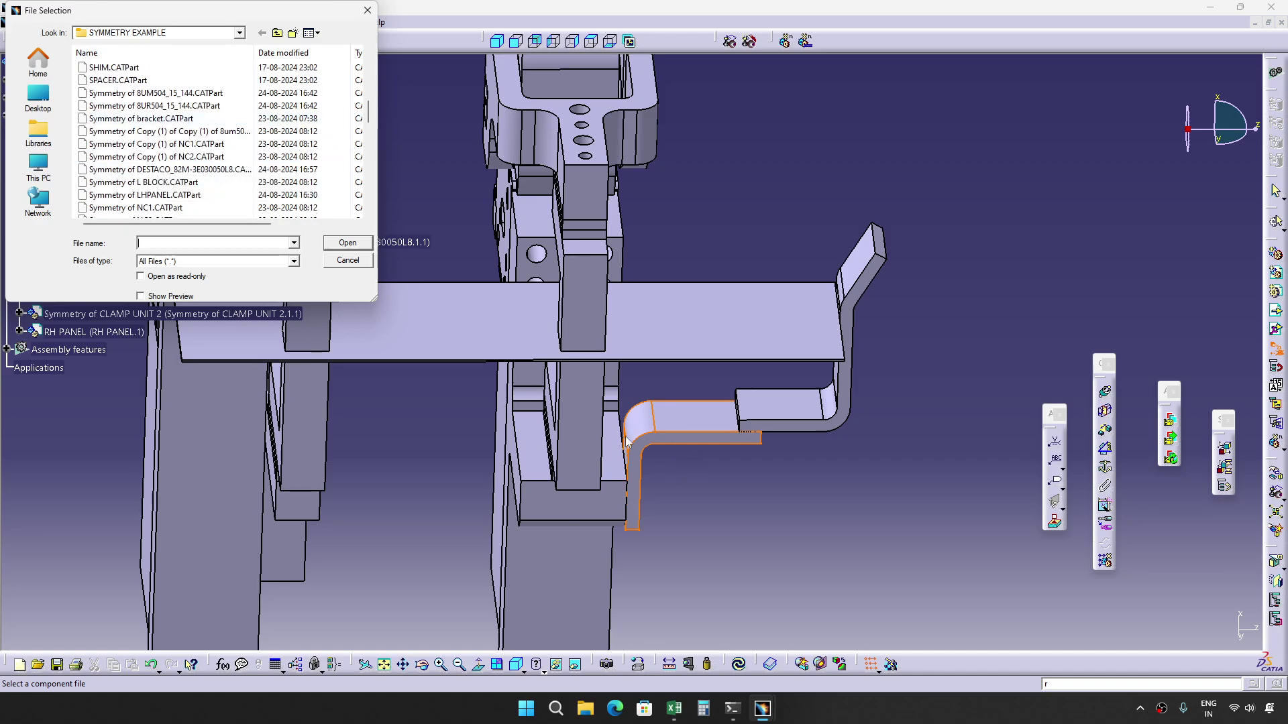
pyautogui.scroll(-1, 198, 176)
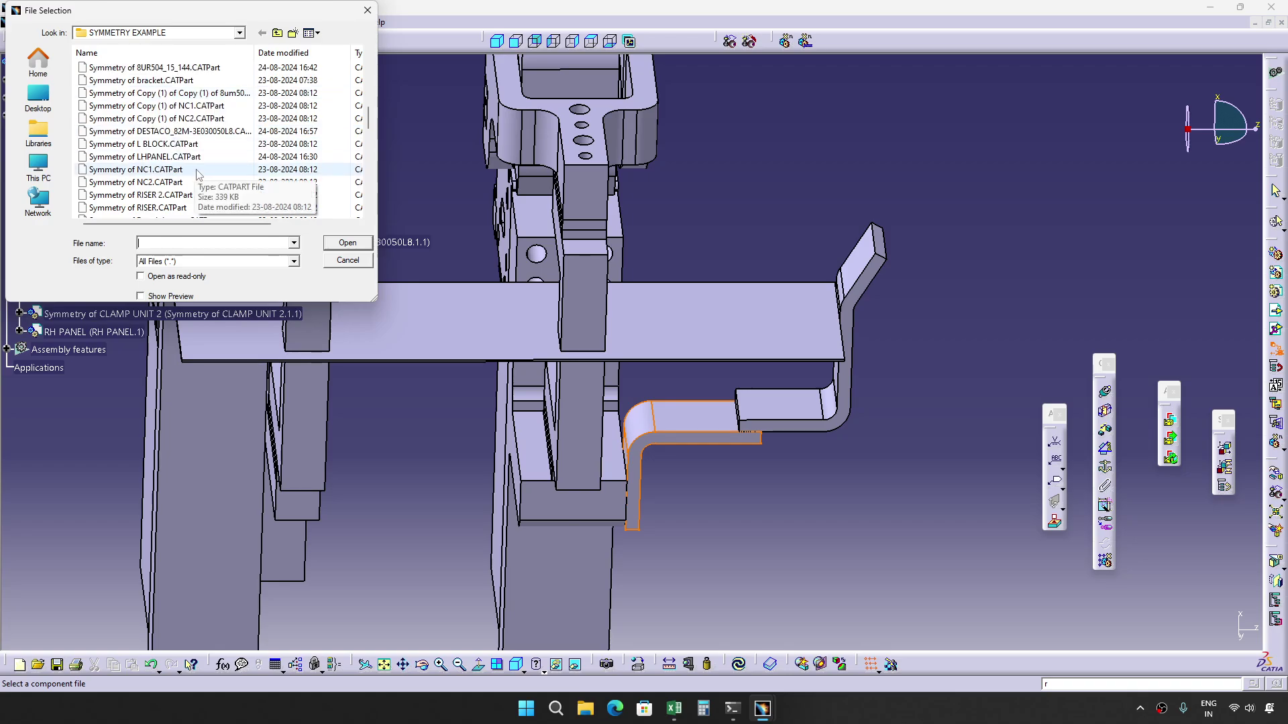
pyautogui.scroll(1, 199, 176)
pyautogui.scroll(4, 199, 175)
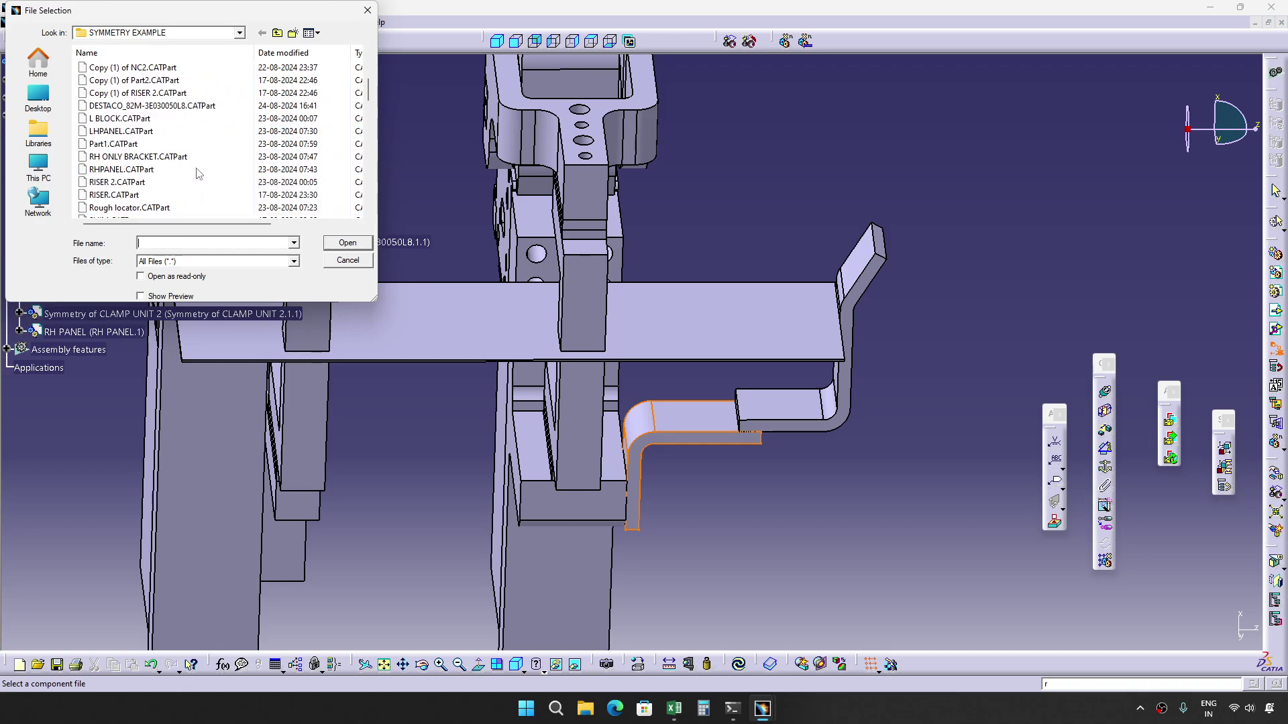
pyautogui.click(195, 157)
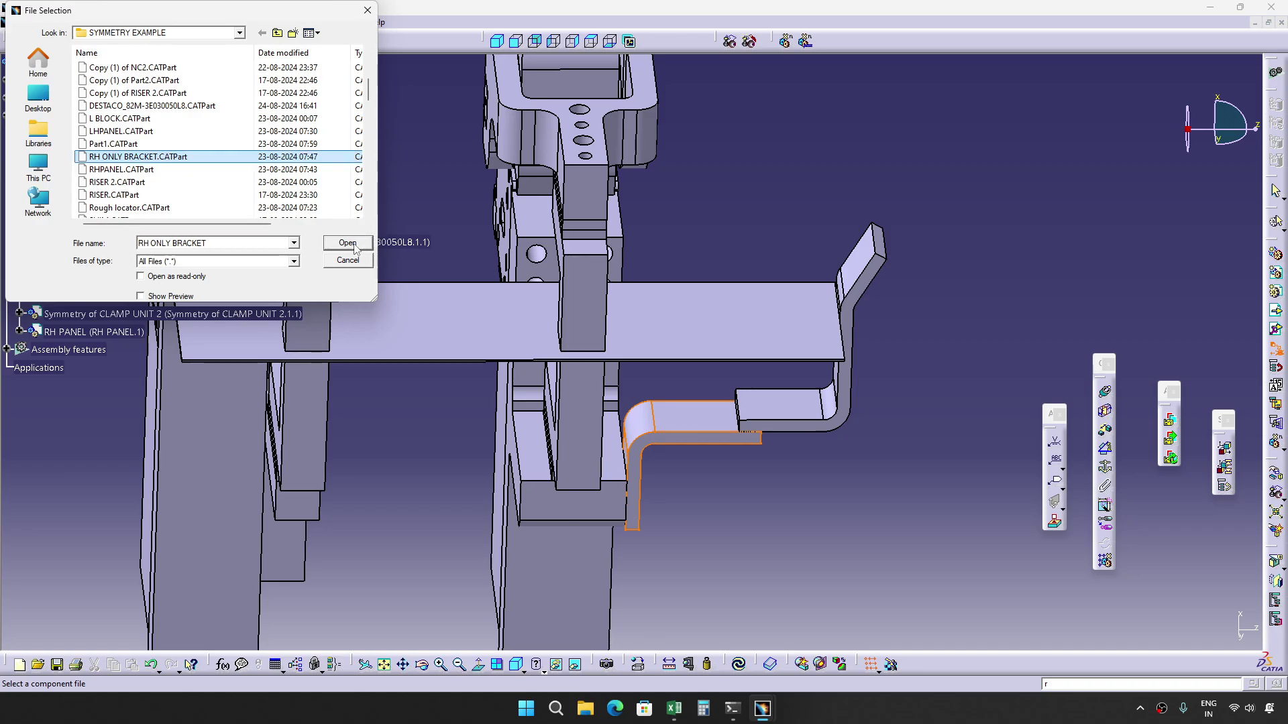
pyautogui.click(347, 243)
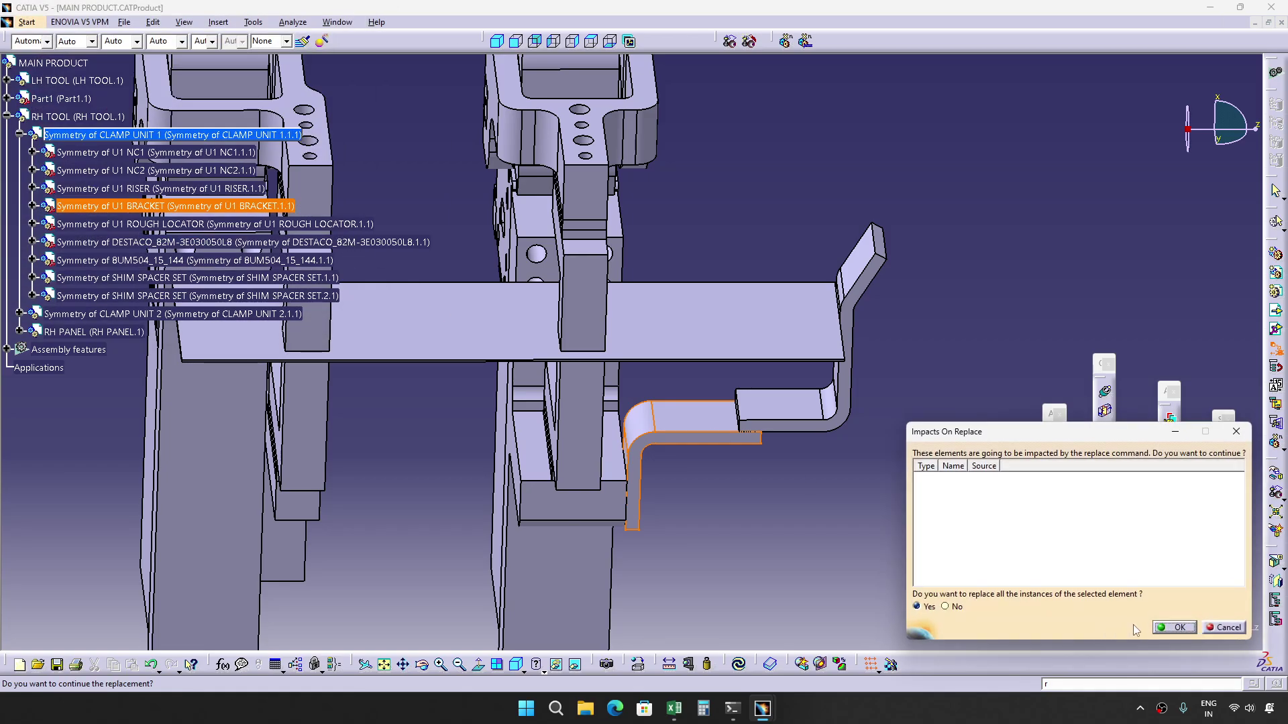
pyautogui.click(1162, 628)
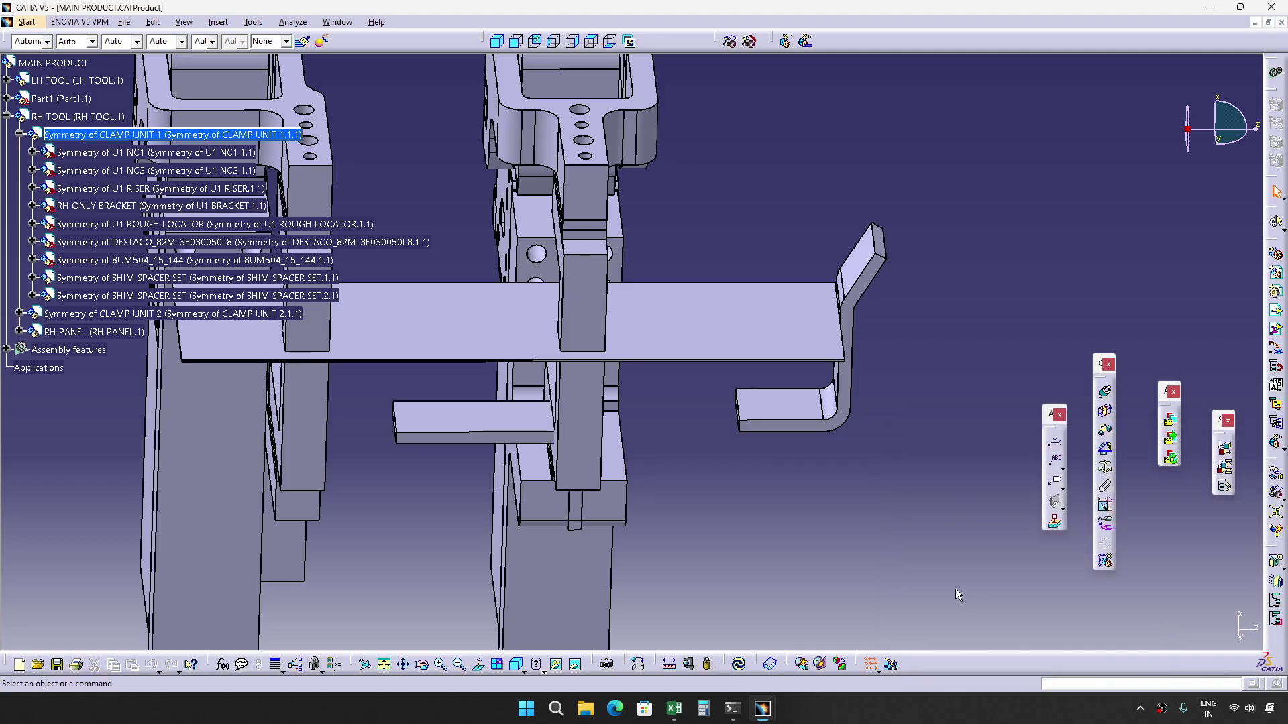
# Try to seat RH ONLY BRACKET's leg against the end face of clamp unit 1's riser with Smart Move.
pyautogui.moveTo(806, 503); pyautogui.dragTo(625, 489, button='middle')
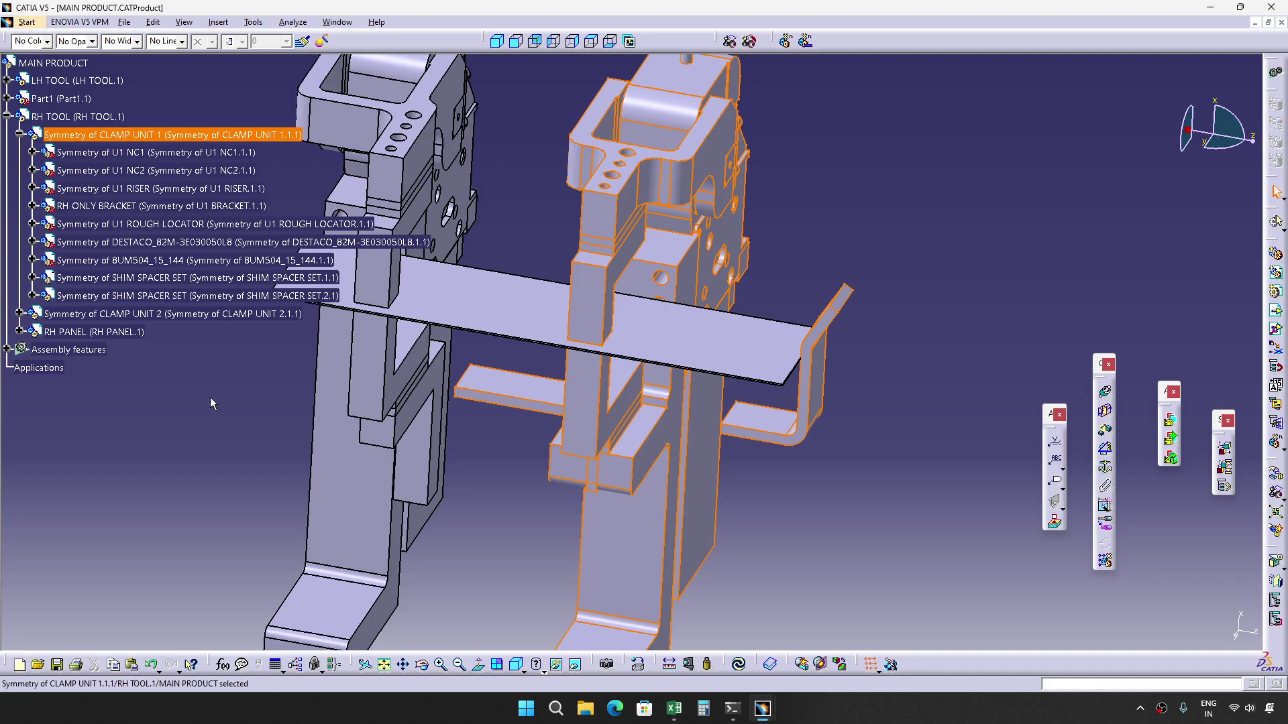
pyautogui.click(142, 137)
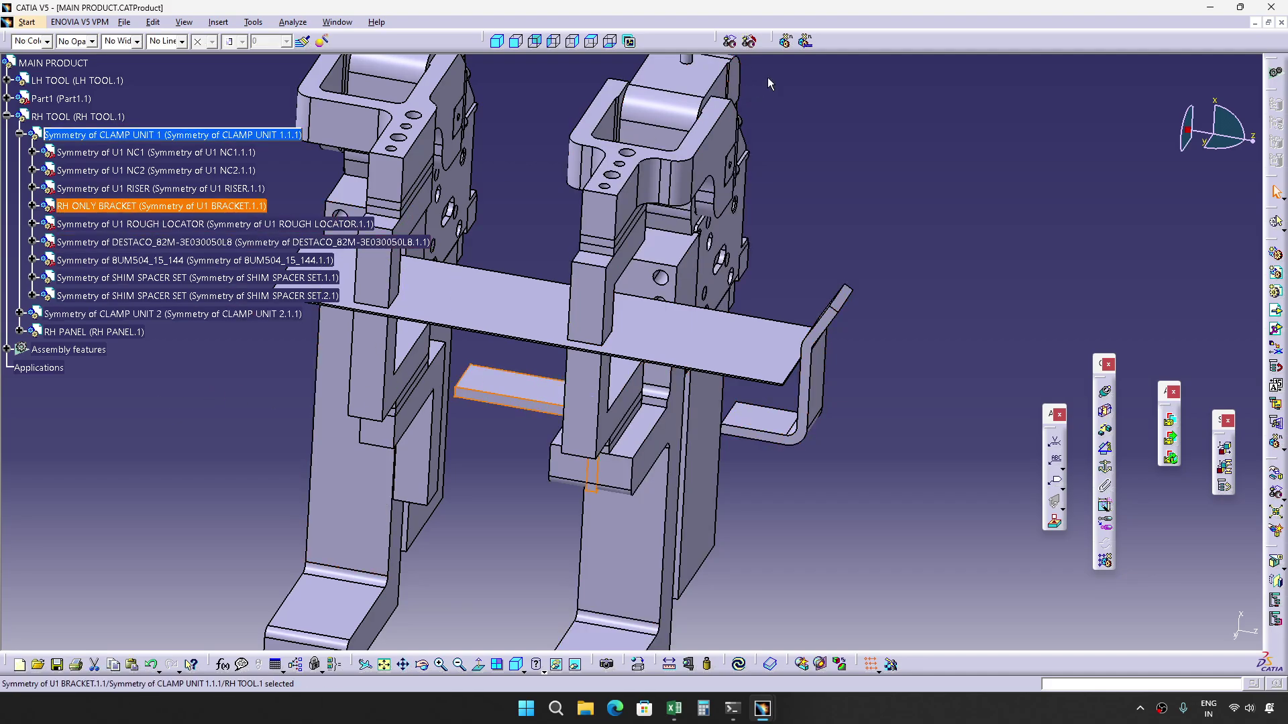
pyautogui.click(749, 41)
pyautogui.moveTo(1140, 528); pyautogui.dragTo(1148, 463, button='middle')
pyautogui.click(725, 490)
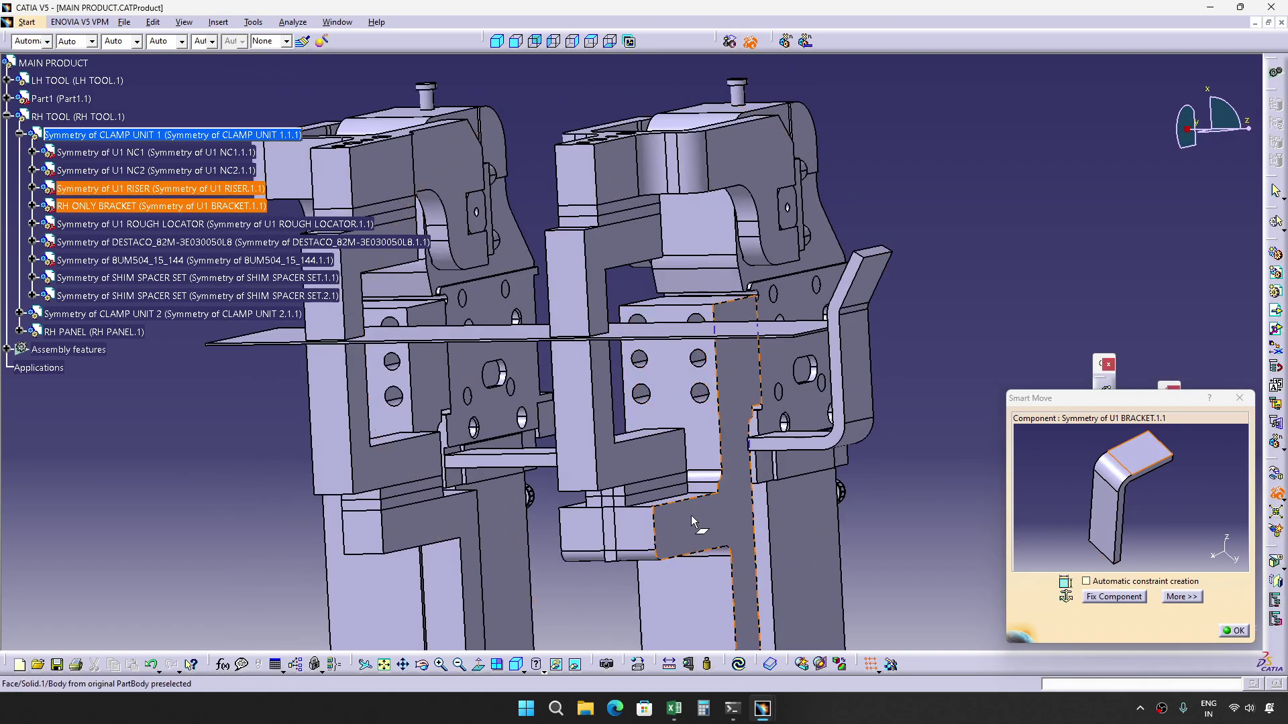
pyautogui.click(900, 517)
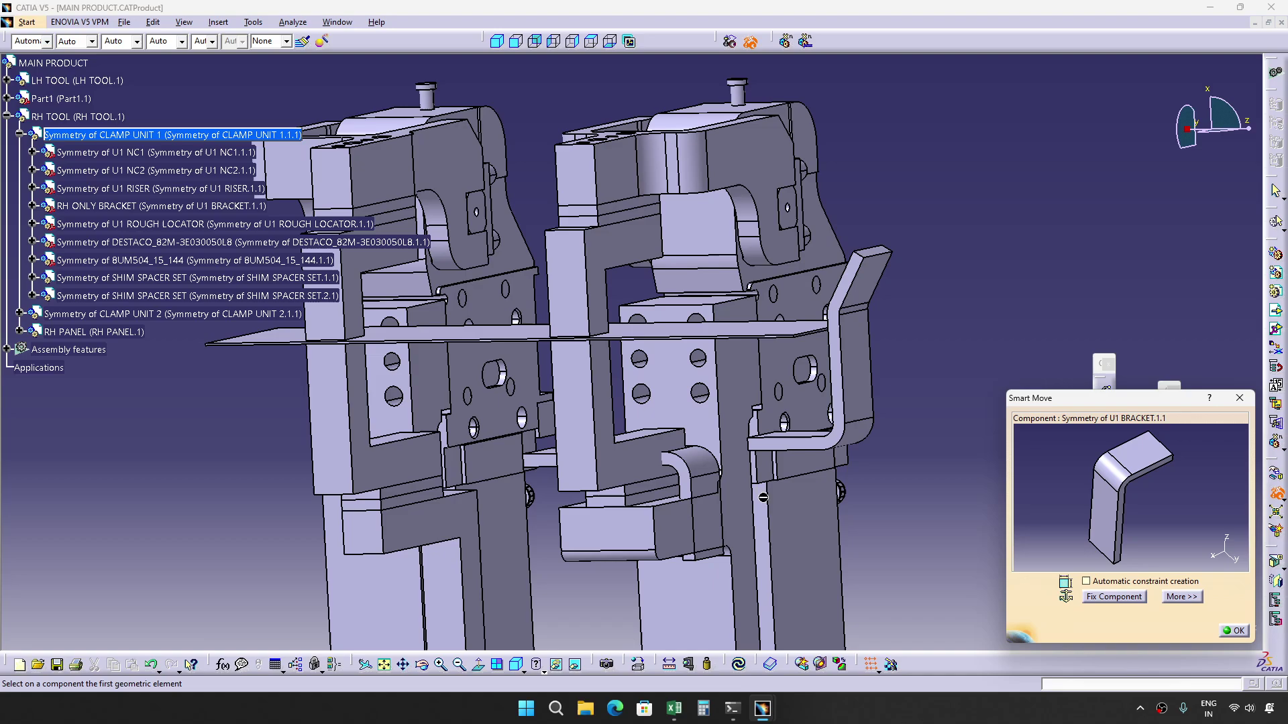
pyautogui.click(729, 492)
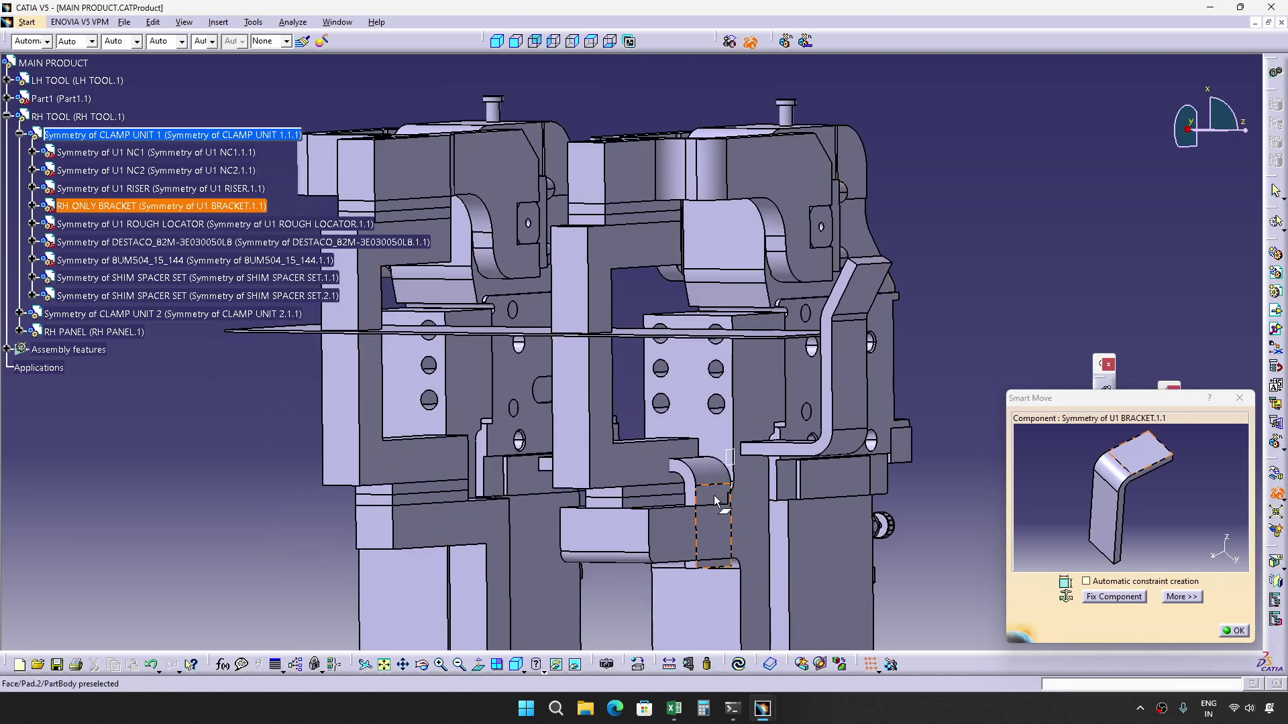
pyautogui.click(681, 536)
pyautogui.click(771, 497)
pyautogui.moveTo(892, 597); pyautogui.dragTo(926, 560, button='middle')
pyautogui.click(926, 561)
# Seat RH ONLY BRACKET's horizontal flange against the underside of the rough locator and finish Smart Move.
pyautogui.moveTo(786, 541); pyautogui.dragTo(626, 492, button='middle')
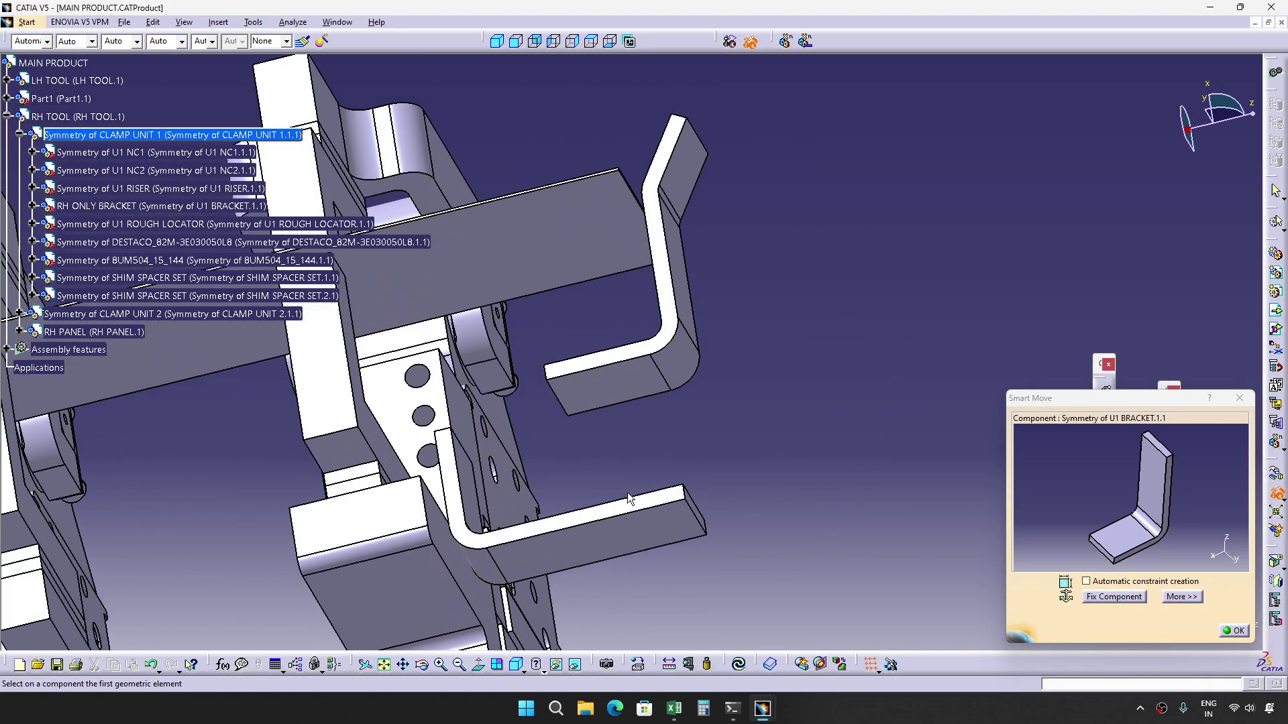
pyautogui.click(624, 452)
pyautogui.click(618, 391)
pyautogui.moveTo(698, 455); pyautogui.dragTo(662, 546, button='middle')
pyautogui.click(619, 492)
pyautogui.click(674, 493)
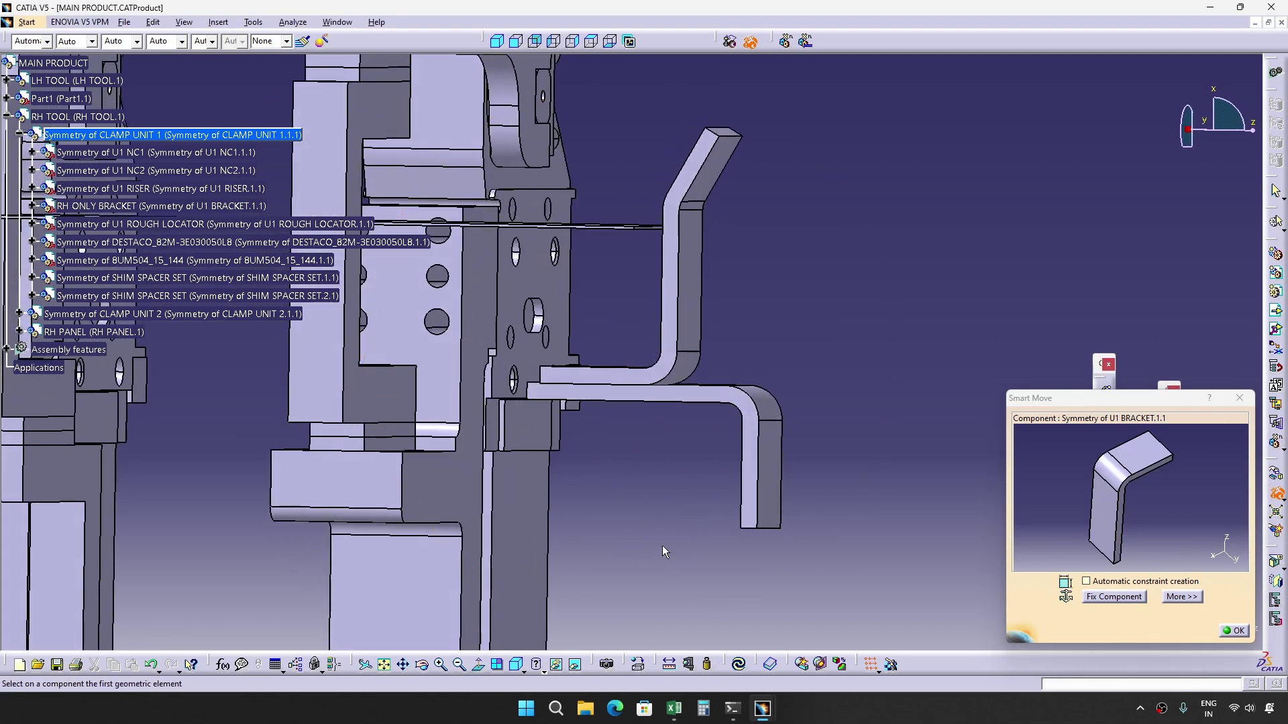
pyautogui.moveTo(778, 503); pyautogui.dragTo(765, 460, button='middle')
pyautogui.click(768, 461)
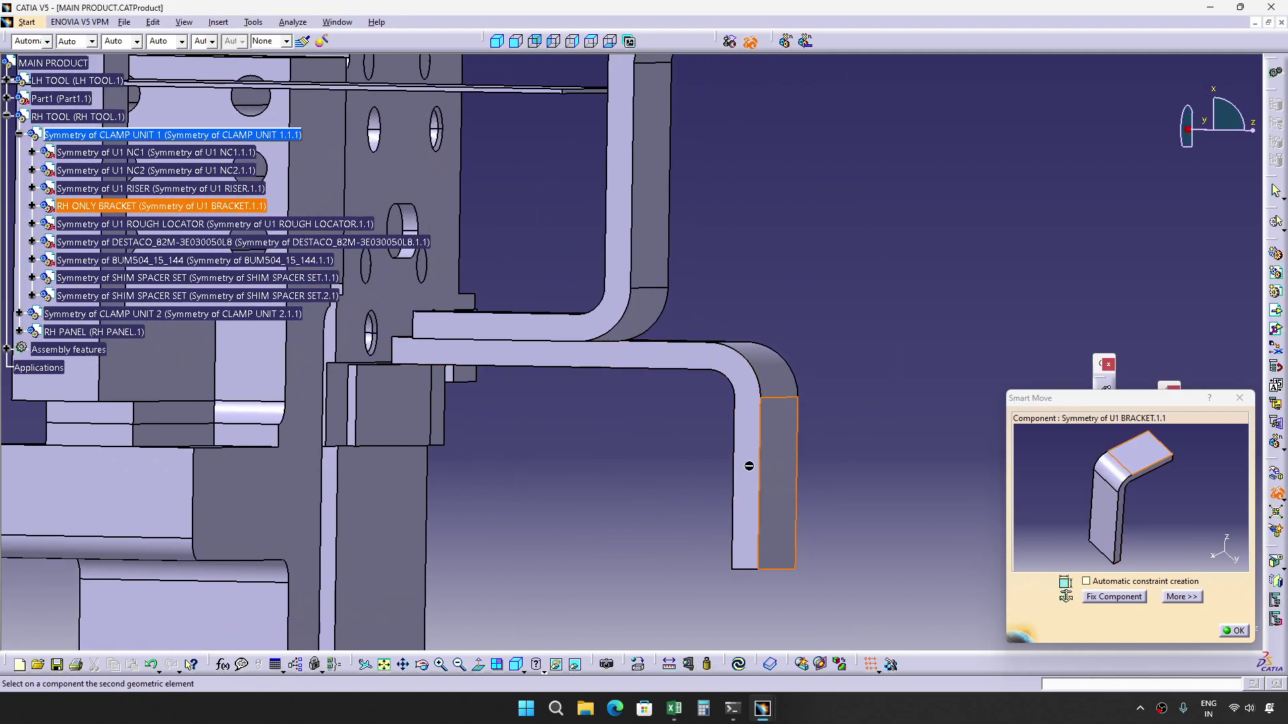
pyautogui.click(1231, 630)
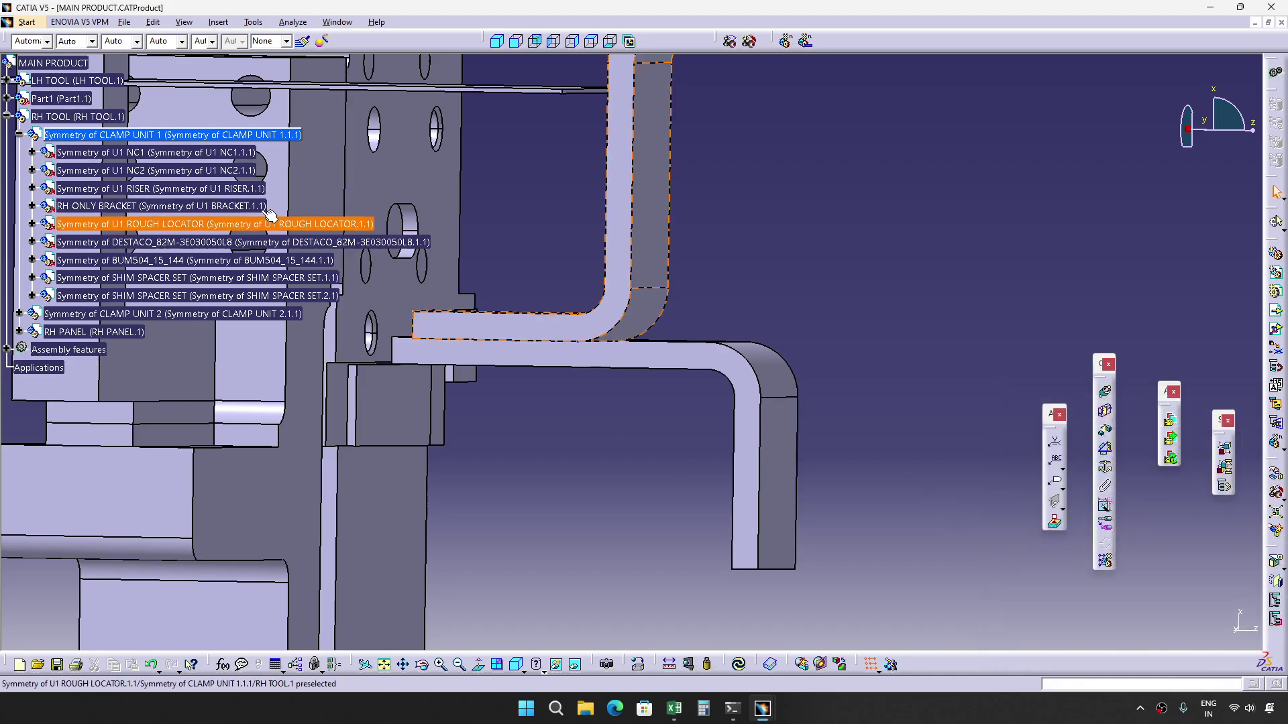
# Snap RH ONLY BRACKET's vertical leg onto the mounting face of the riser, turning its flange outward beneath the rough locator.
pyautogui.click(226, 137)
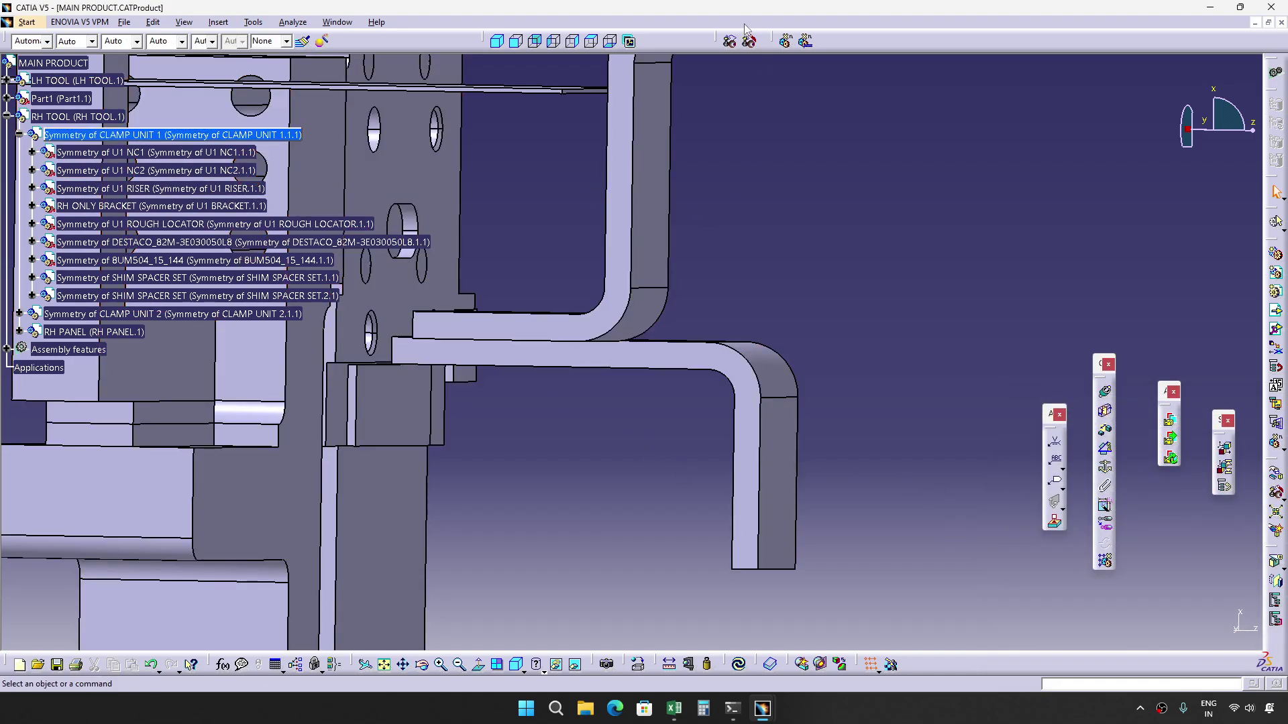
pyautogui.moveTo(829, 343); pyautogui.dragTo(807, 222, button='middle')
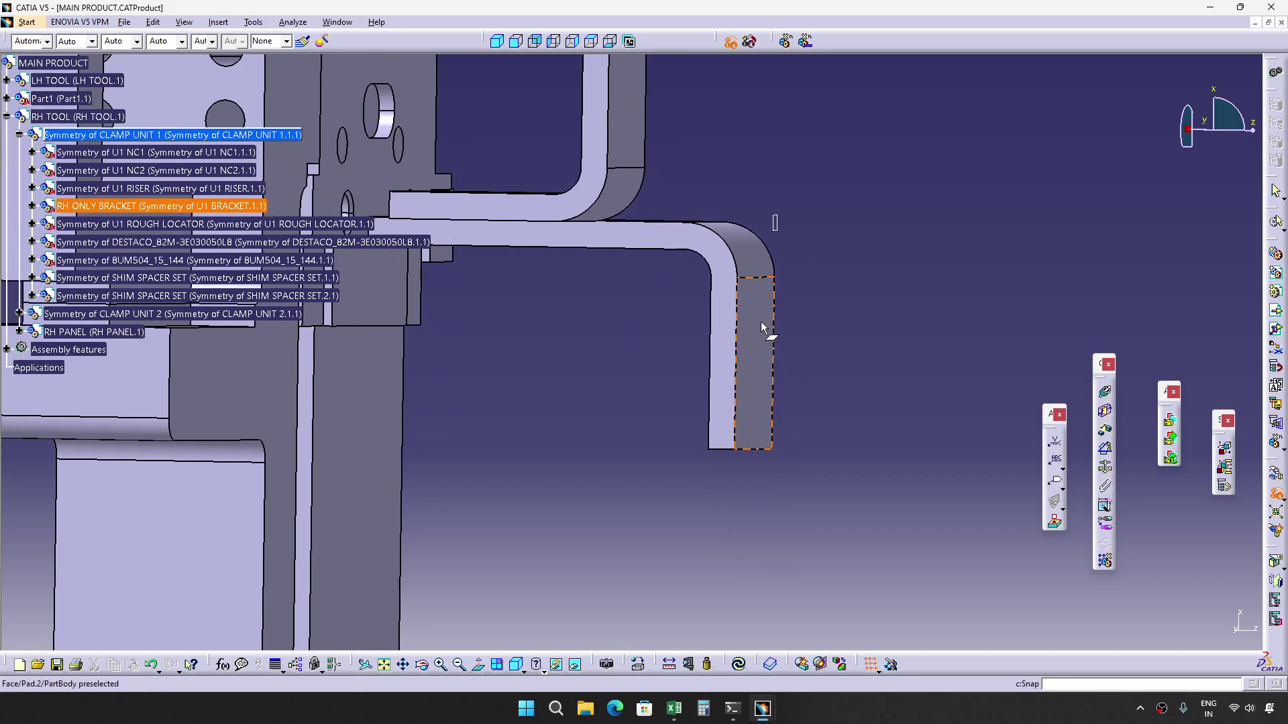
pyautogui.click(736, 346)
pyautogui.click(796, 362)
pyautogui.moveTo(796, 362); pyautogui.dragTo(806, 356, button='middle')
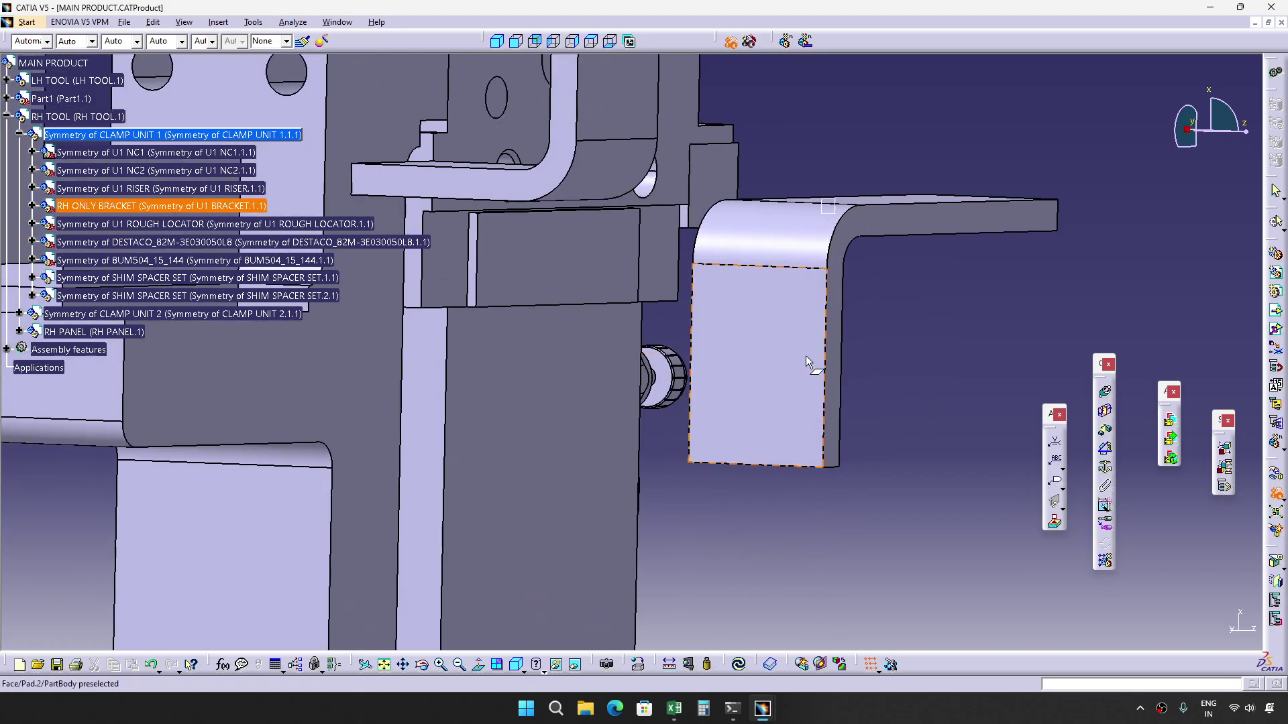
pyautogui.click(795, 344)
pyautogui.click(964, 377)
pyautogui.moveTo(669, 302); pyautogui.dragTo(838, 349, button='middle')
pyautogui.moveTo(570, 312); pyautogui.dragTo(396, 358, button='middle')
pyautogui.click(397, 359)
pyautogui.click(632, 425)
# Snap the side face of RH ONLY BRACKET flush with the side face of the rough locator.
pyautogui.moveTo(661, 363); pyautogui.dragTo(554, 267, button='middle')
pyautogui.click(535, 271)
pyautogui.click(535, 275)
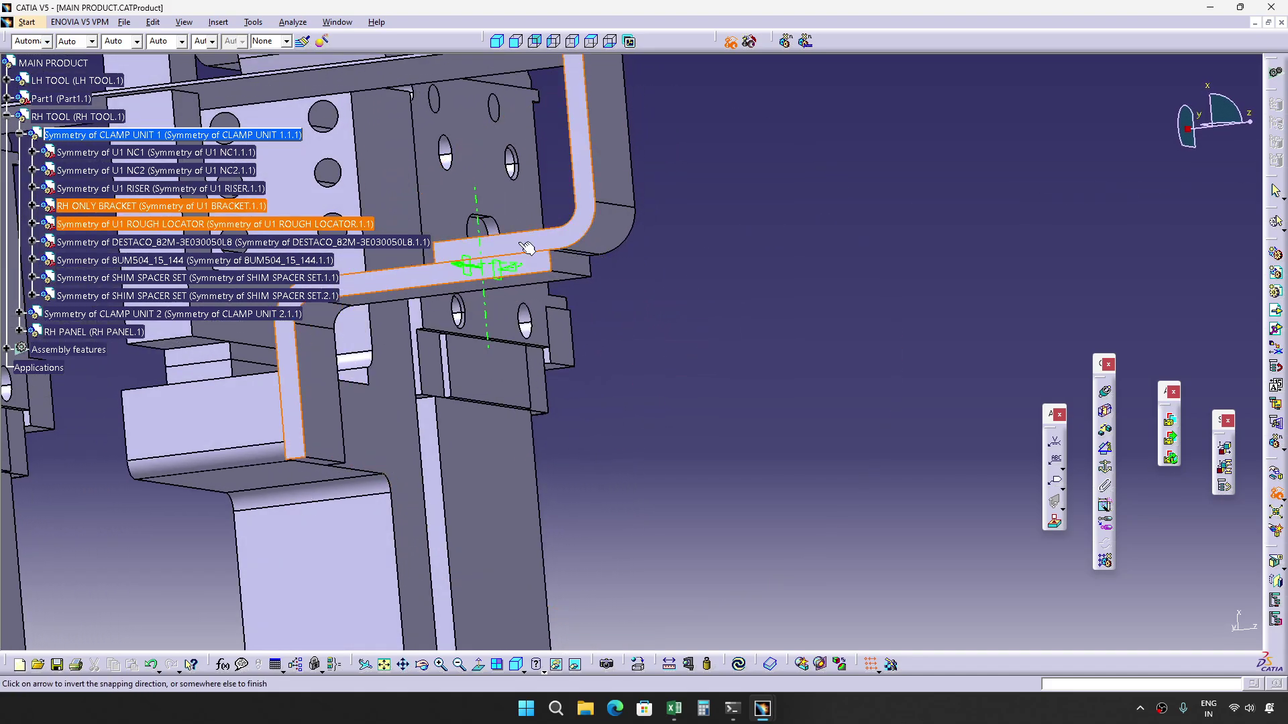
pyautogui.click(712, 328)
pyautogui.moveTo(712, 328); pyautogui.dragTo(693, 446, button='middle')
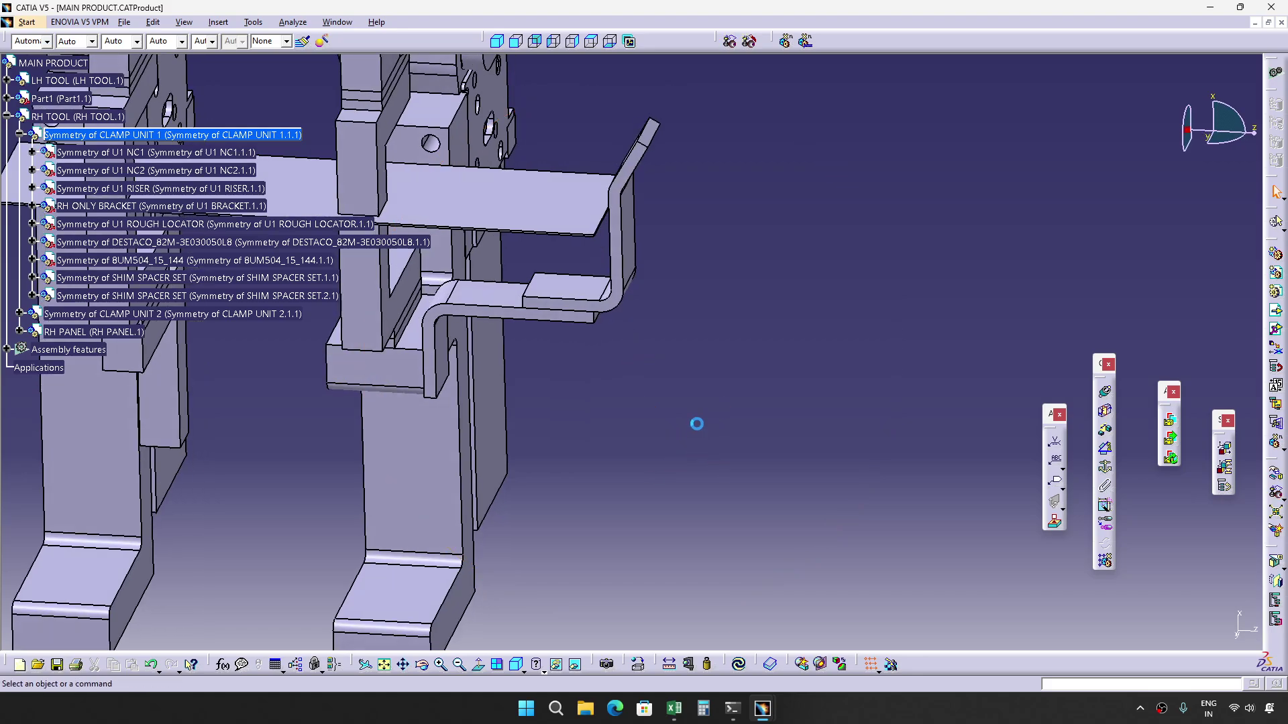
# Collapse RH TOOL and examine its new bracket and rough locator against the panel, comparing them with LH TOOL.
pyautogui.moveTo(679, 394); pyautogui.dragTo(590, 346, button='middle')
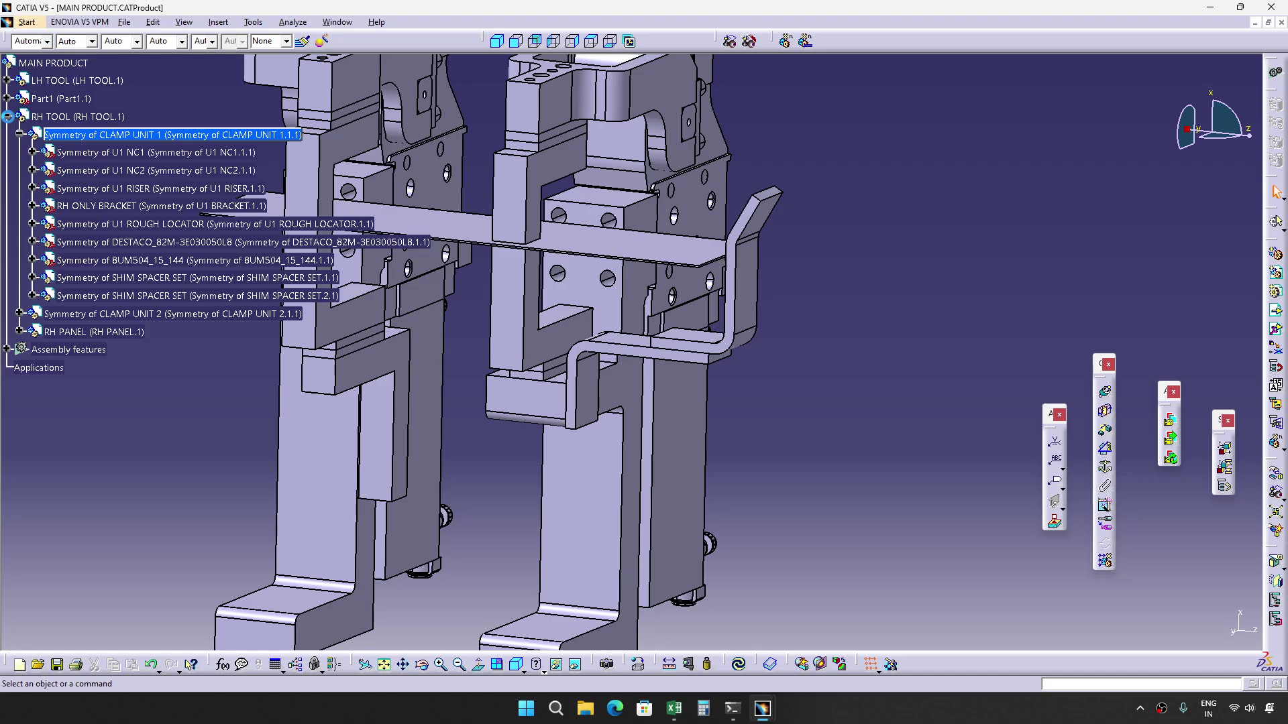
pyautogui.click(7, 116)
pyautogui.moveTo(743, 486)
pyautogui.mouseDown(button='middle')
pyautogui.moveTo(682, 382)
pyautogui.moveTo(720, 485)
pyautogui.mouseUp(button='middle')
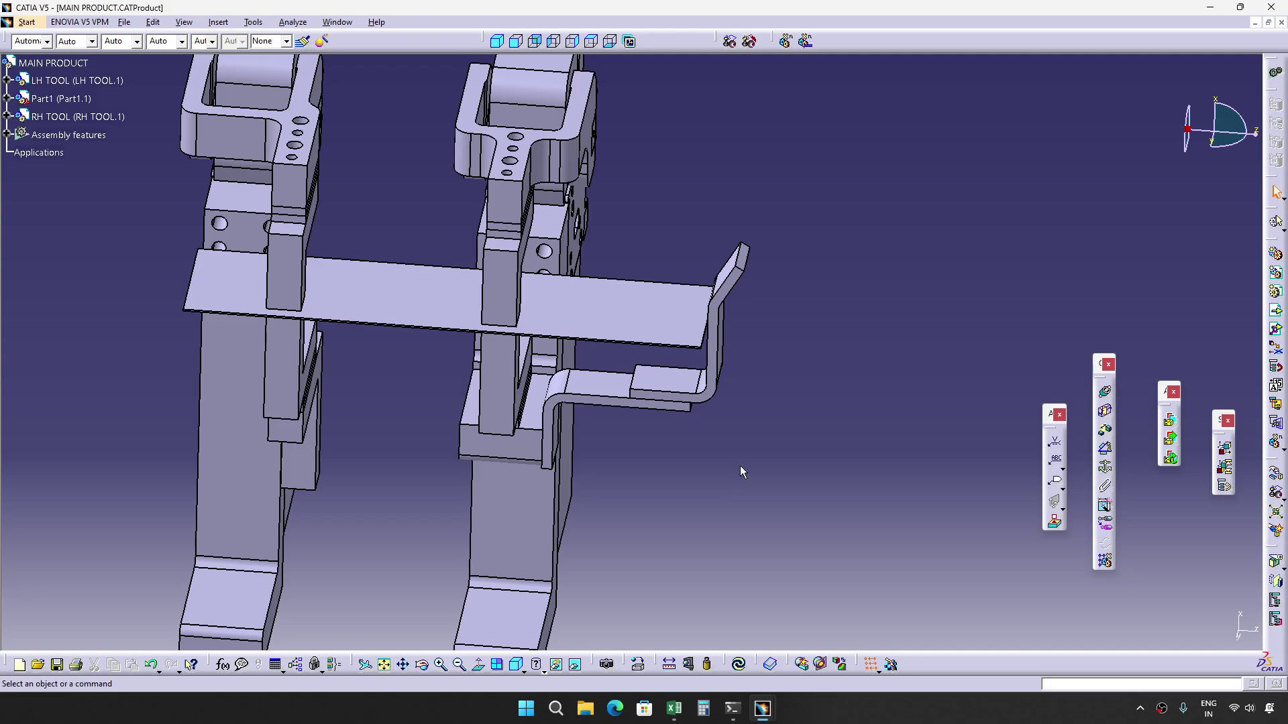
pyautogui.click(714, 377)
pyautogui.moveTo(714, 377); pyautogui.dragTo(573, 420, button='middle')
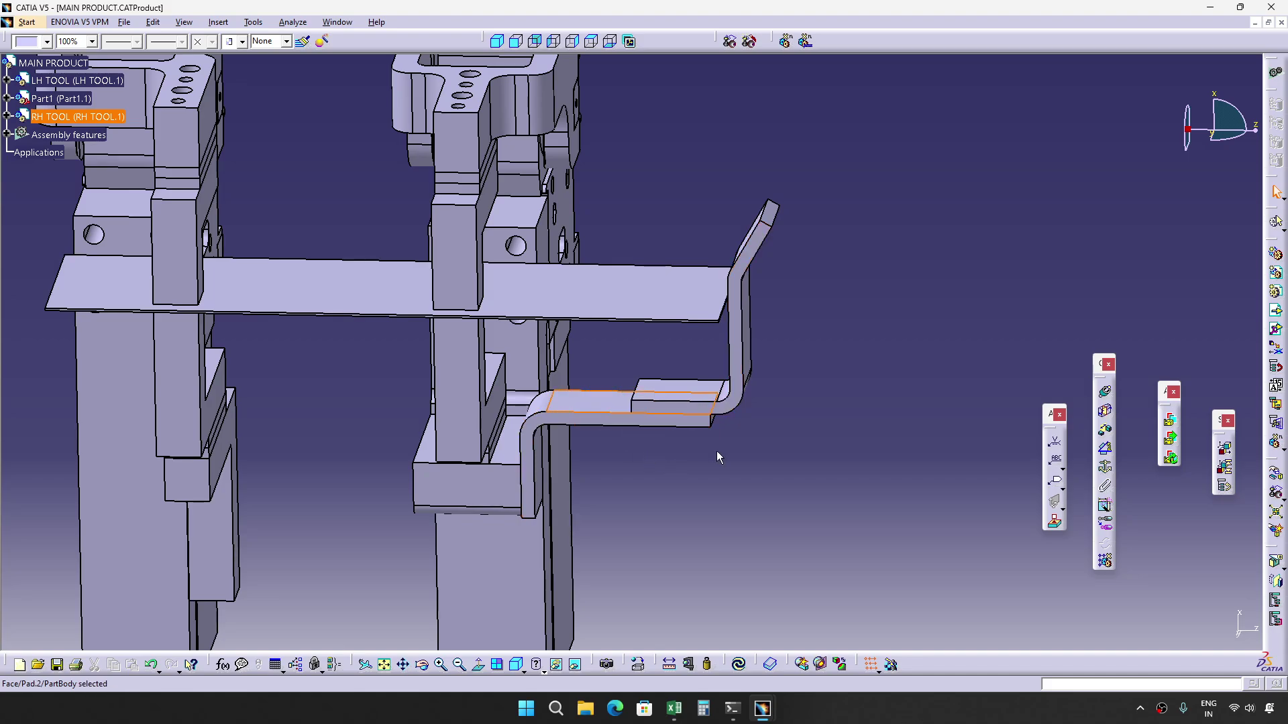
pyautogui.moveTo(716, 451); pyautogui.dragTo(539, 503, button='middle')
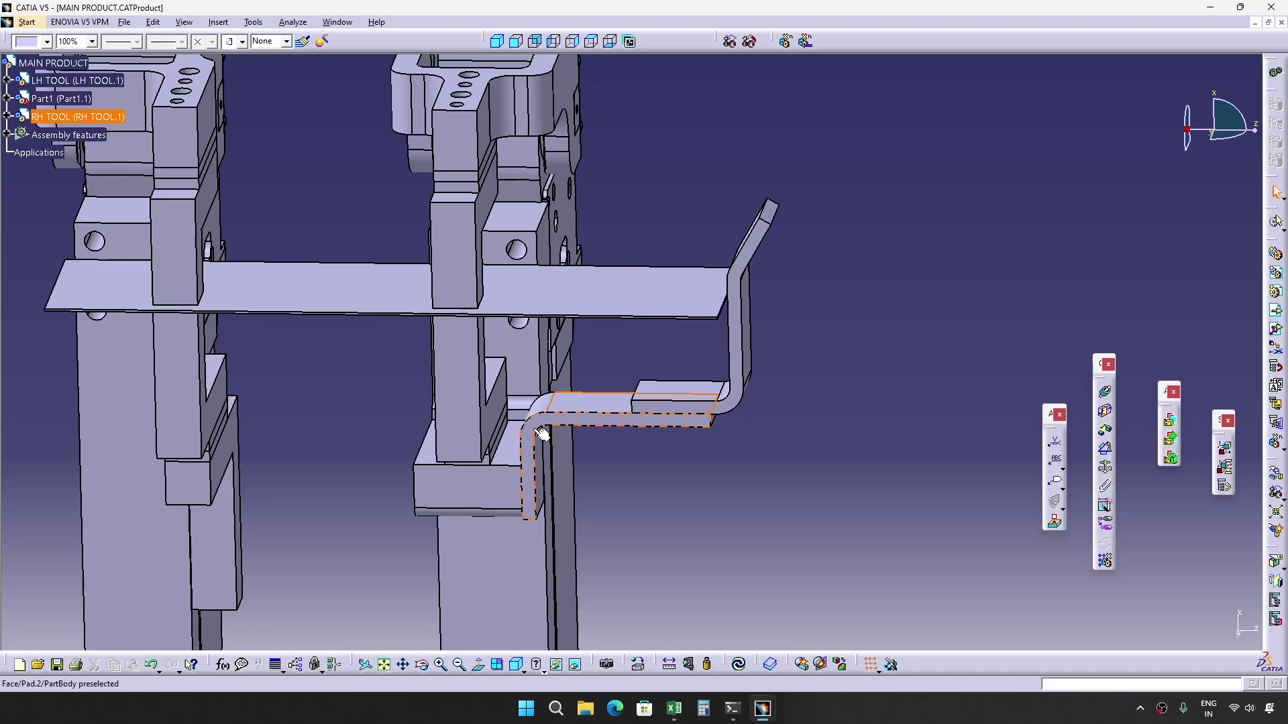
pyautogui.moveTo(758, 430); pyautogui.dragTo(661, 346, button='middle')
pyautogui.moveTo(496, 470); pyautogui.dragTo(521, 430, button='middle')
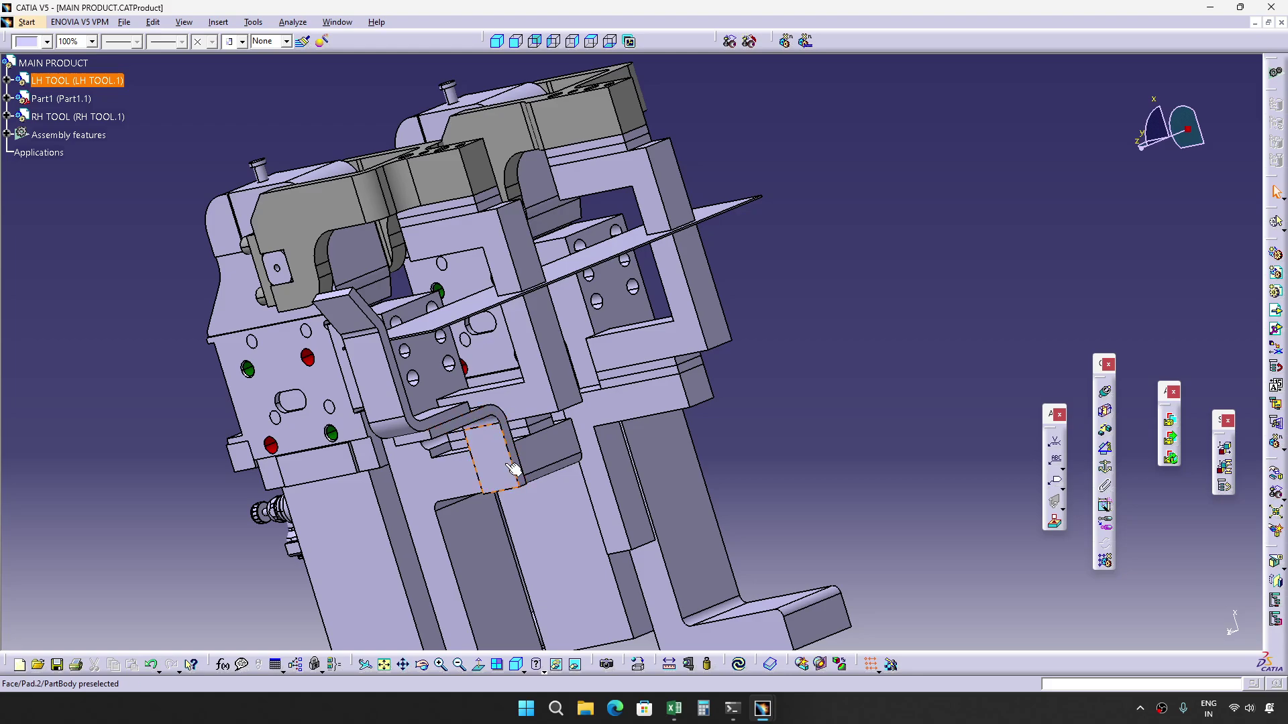
pyautogui.moveTo(469, 429); pyautogui.dragTo(582, 392, button='middle')
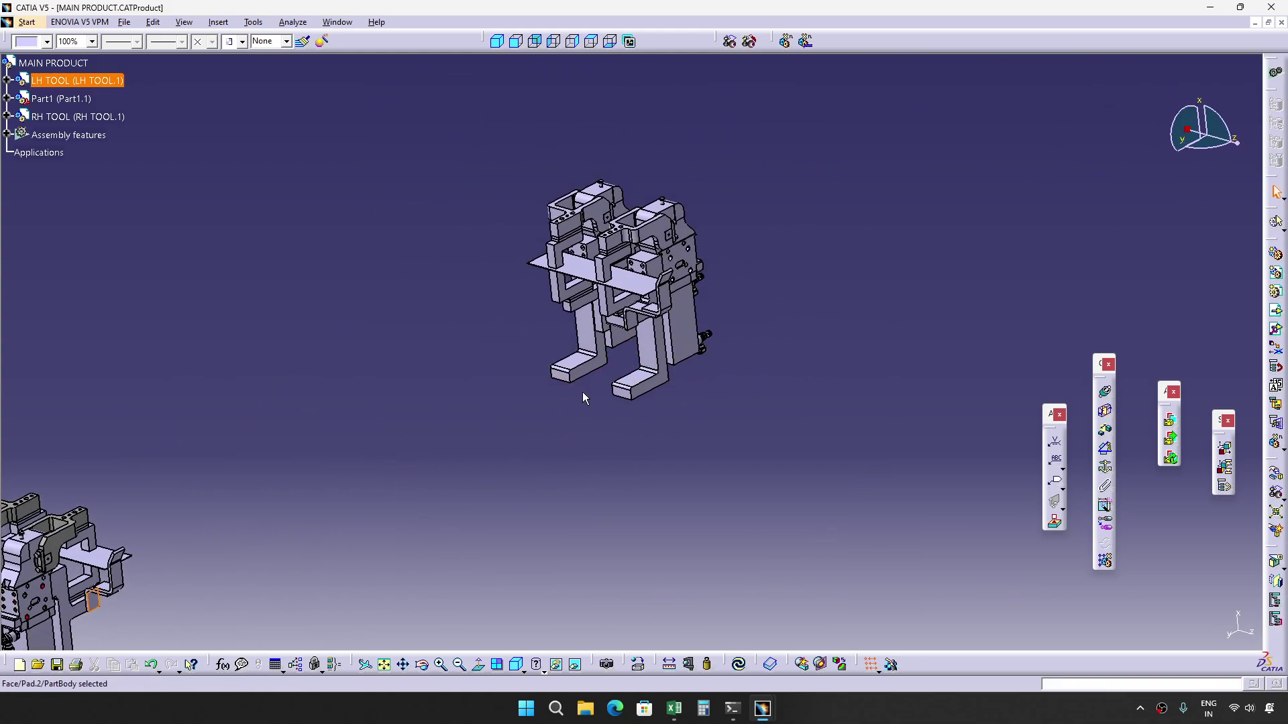
# Clear the face selection and switch to the other open CATIA window showing MAIN PRODUCT.
pyautogui.moveTo(695, 489); pyautogui.dragTo(617, 445, button='middle')
pyautogui.click(617, 446)
pyautogui.moveTo(763, 709)
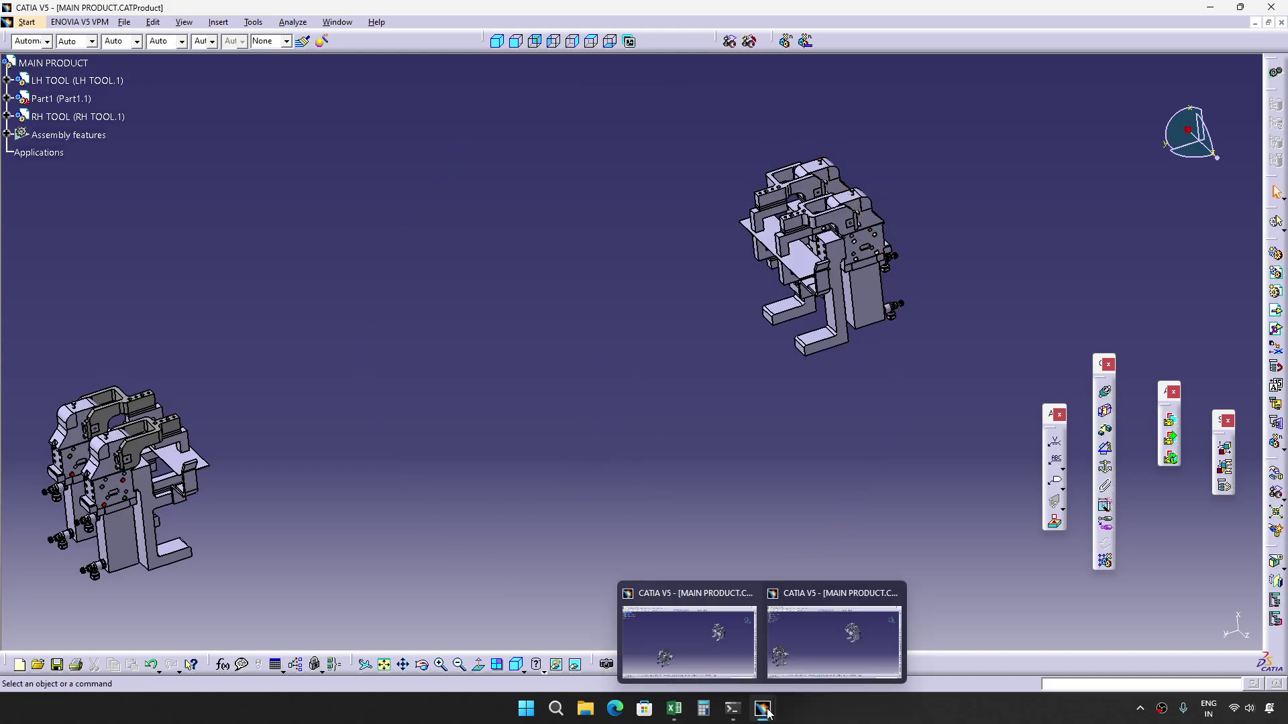
pyautogui.click(717, 659)
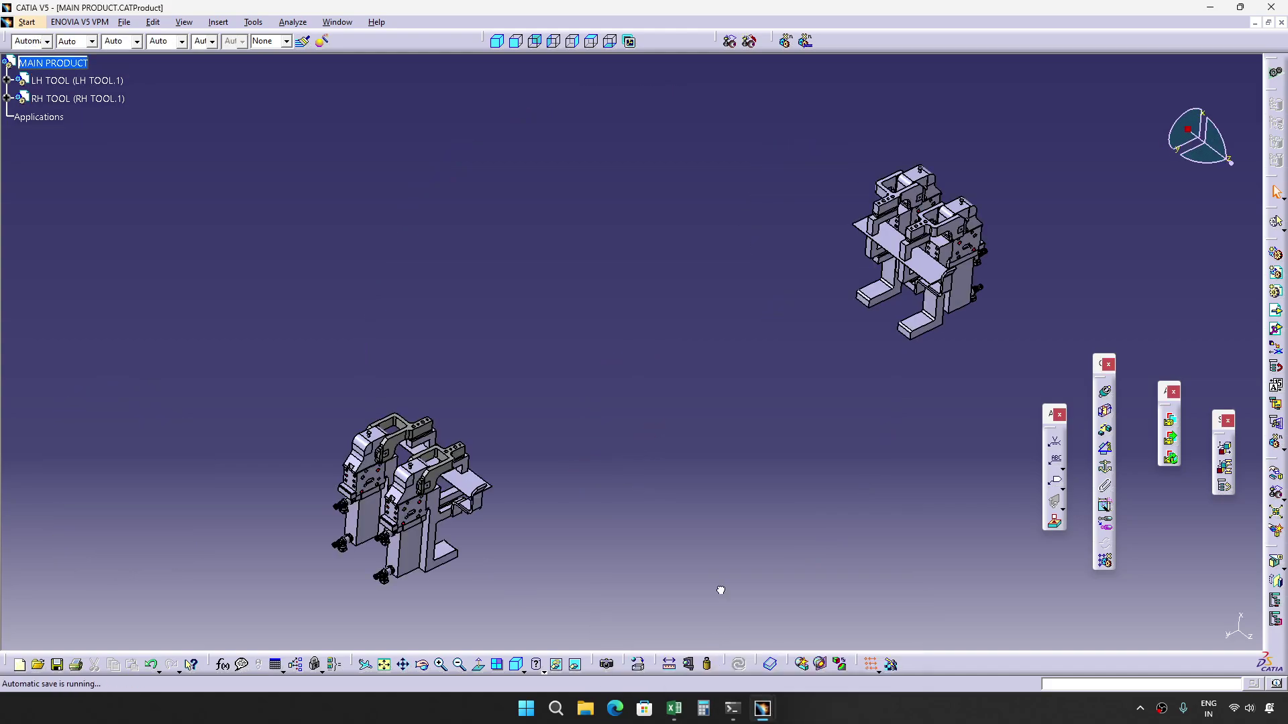
# Close the CATIA session whose MAIN PRODUCT contains Part1 and Assembly features, discarding its unsaved changes.
pyautogui.click(851, 614)
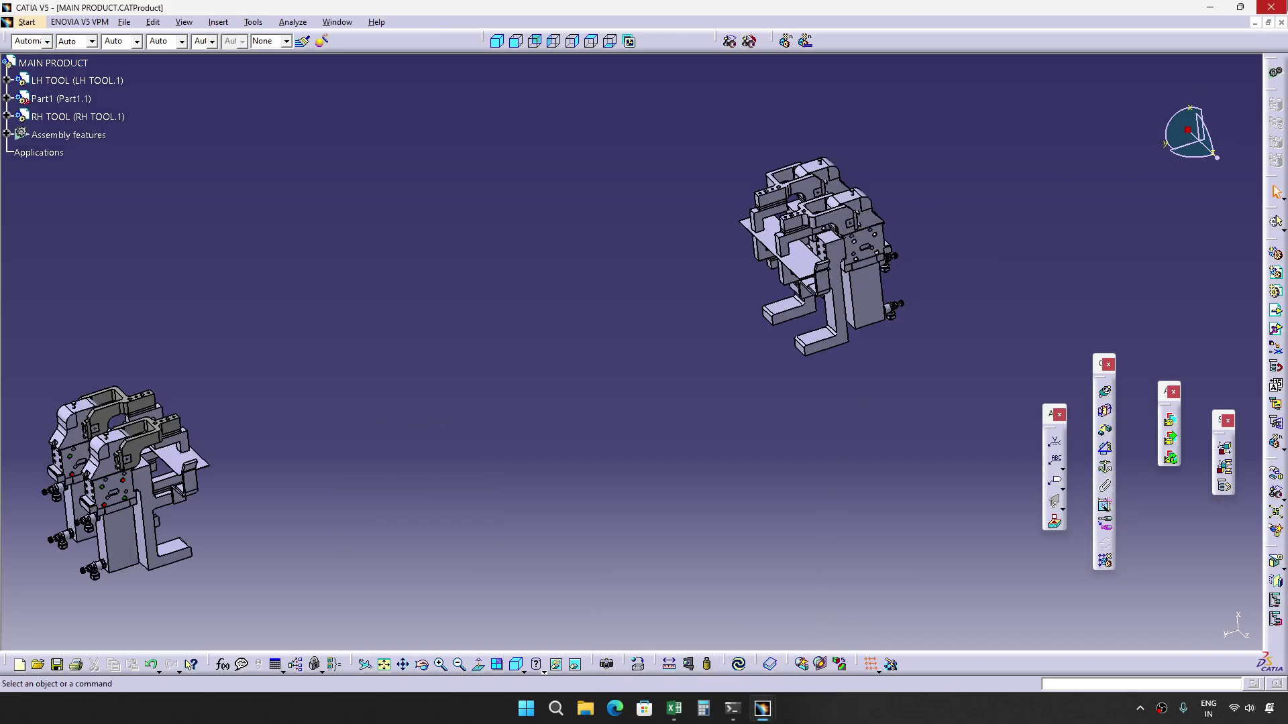
pyautogui.click(336, 22)
pyautogui.press('Escape')
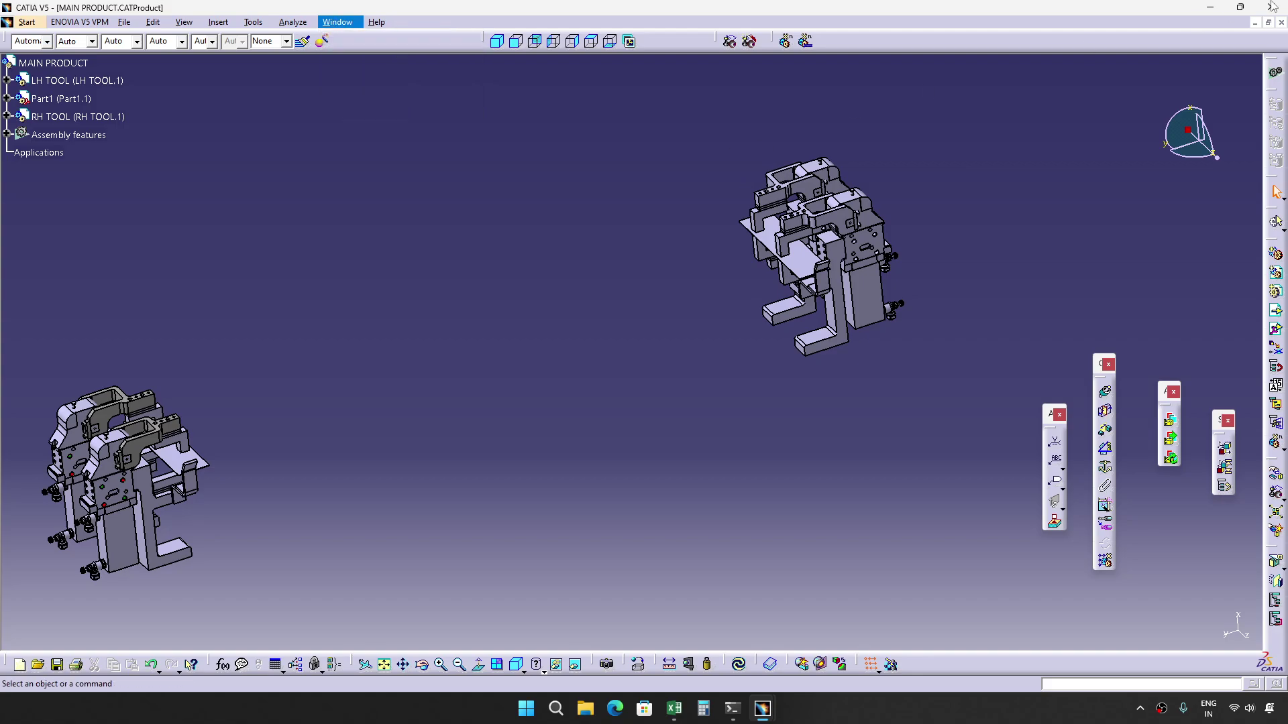
pyautogui.click(1271, 8)
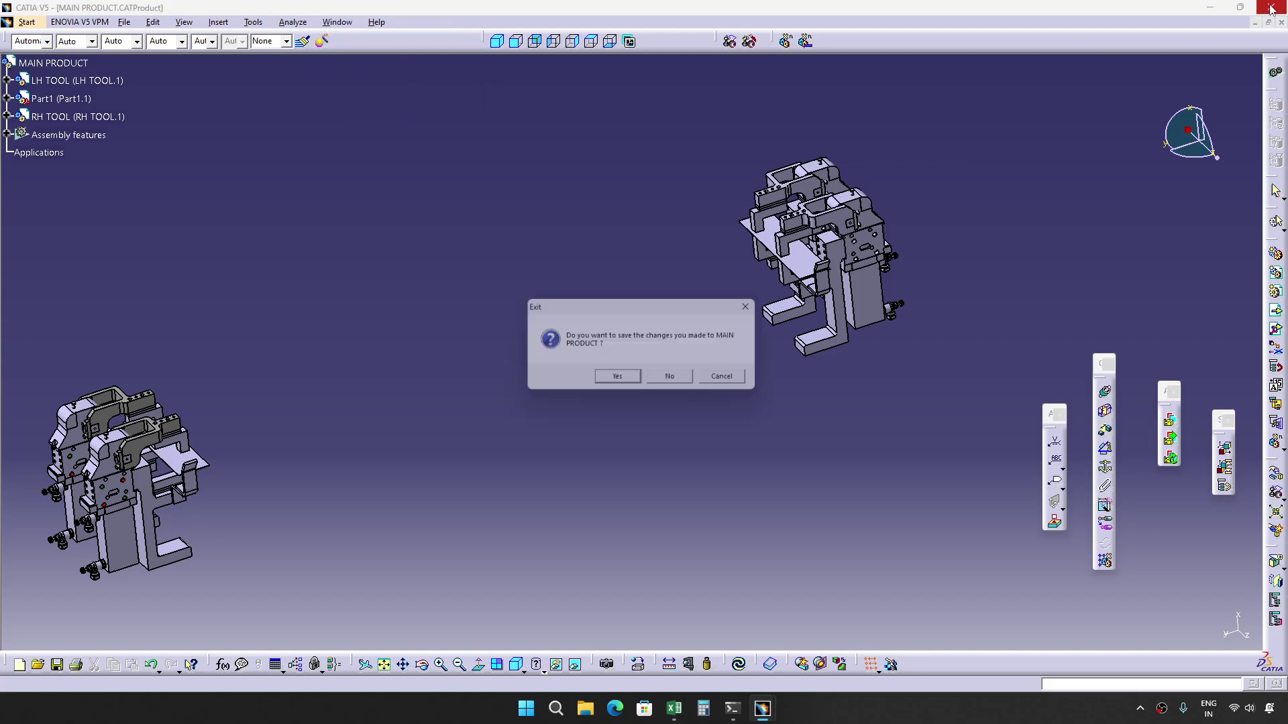
pyautogui.click(674, 380)
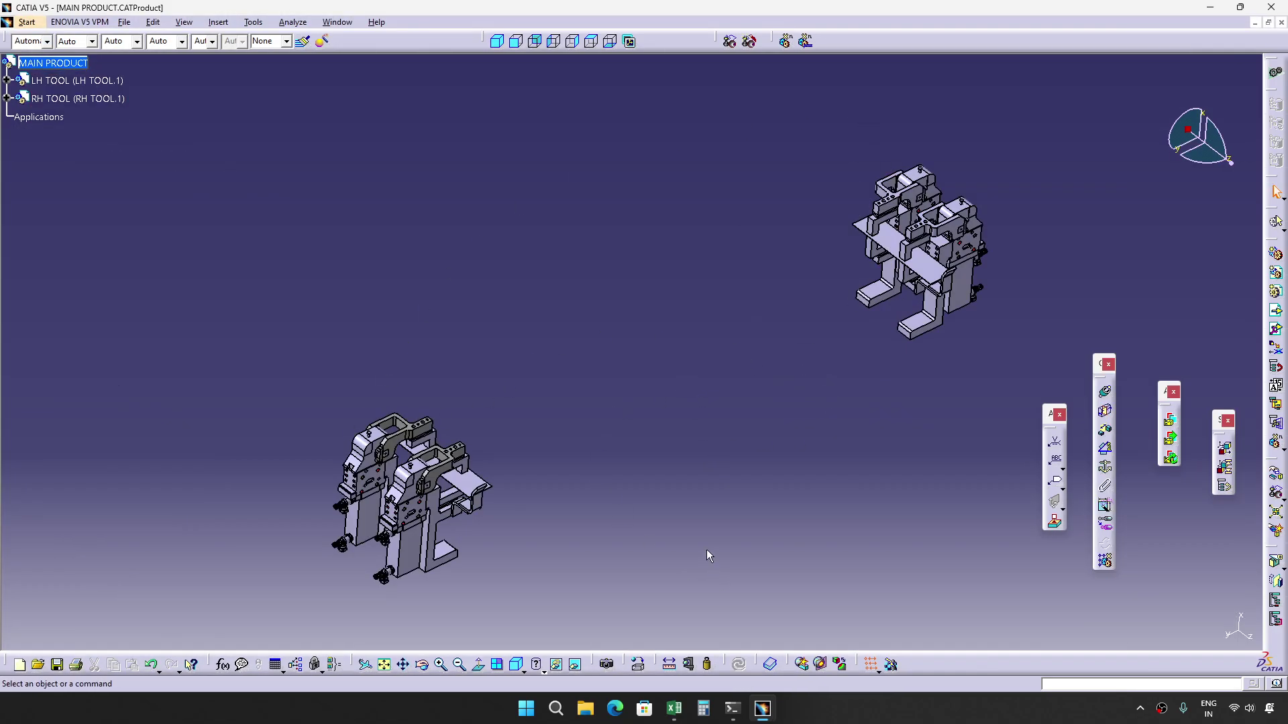
# Examine RH TOOL up close and locate RH PANEL in its product structure from the panel geometry.
pyautogui.moveTo(707, 550); pyautogui.dragTo(716, 469, button='middle')
pyautogui.moveTo(652, 425); pyautogui.dragTo(941, 421, button='middle')
pyautogui.moveTo(941, 420); pyautogui.dragTo(682, 413, button='middle')
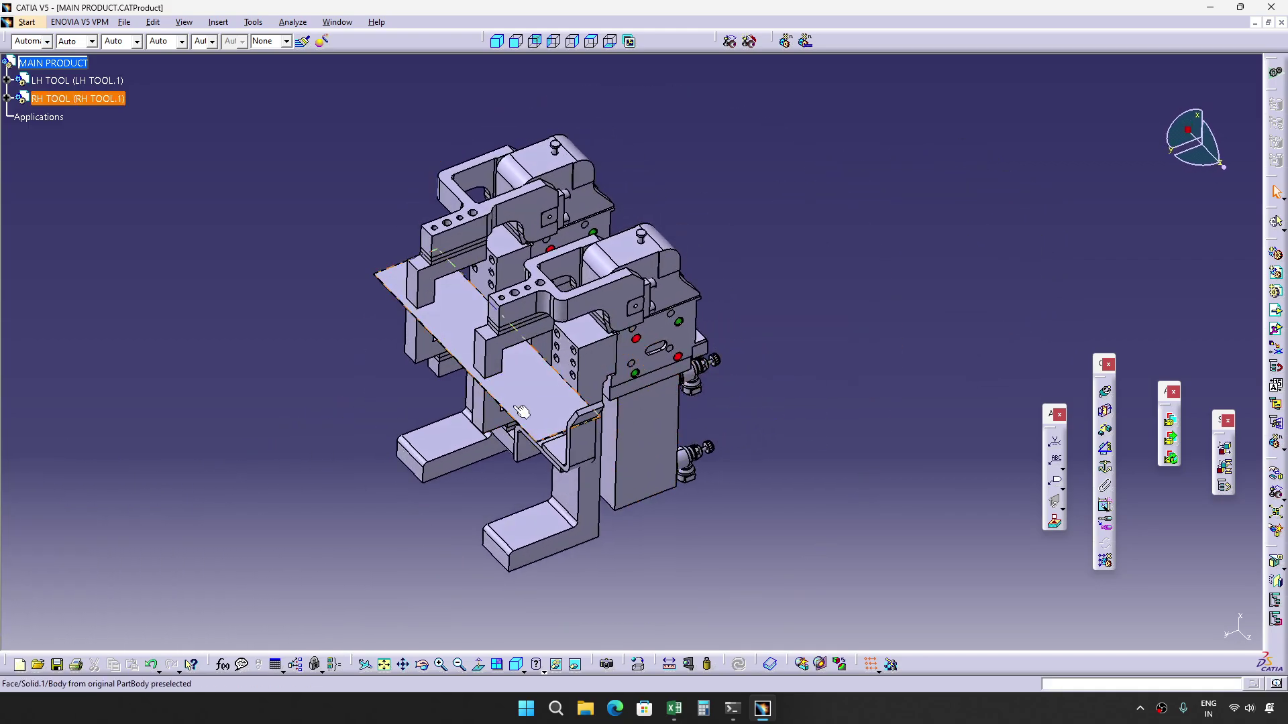
pyautogui.click(522, 411)
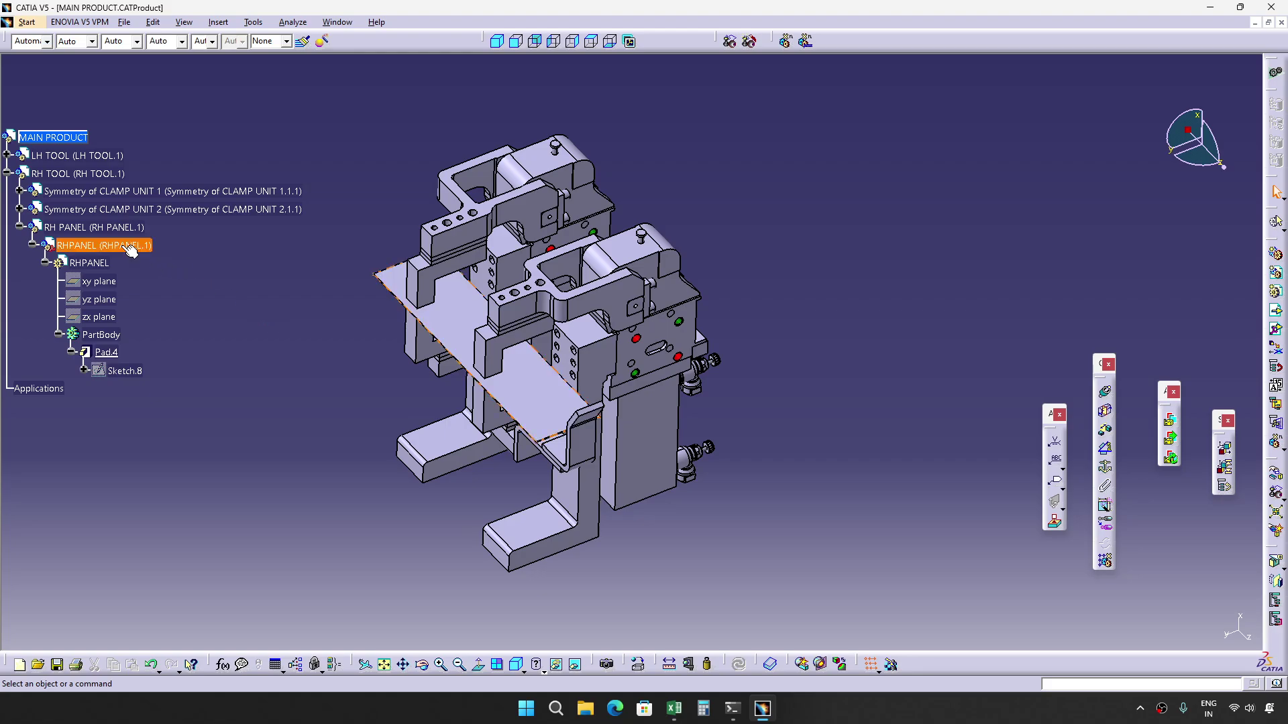
pyautogui.click(75, 228)
pyautogui.click(19, 227)
pyautogui.click(322, 392)
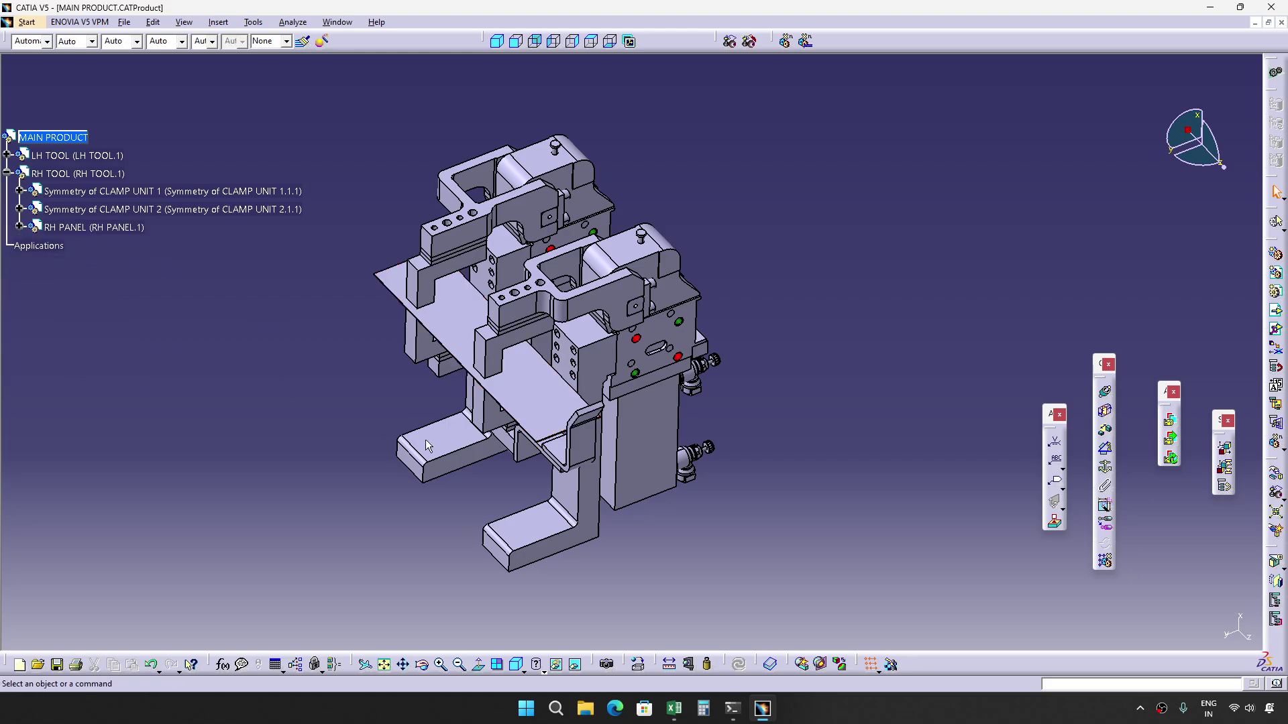
# Locate U1R BRACKET within the mirrored clamp unit 1 from its geometry, and collapse RH TOOL to view both tools.
pyautogui.moveTo(724, 462); pyautogui.dragTo(791, 352, button='middle')
pyautogui.rightClick(629, 445)
pyautogui.click(640, 447)
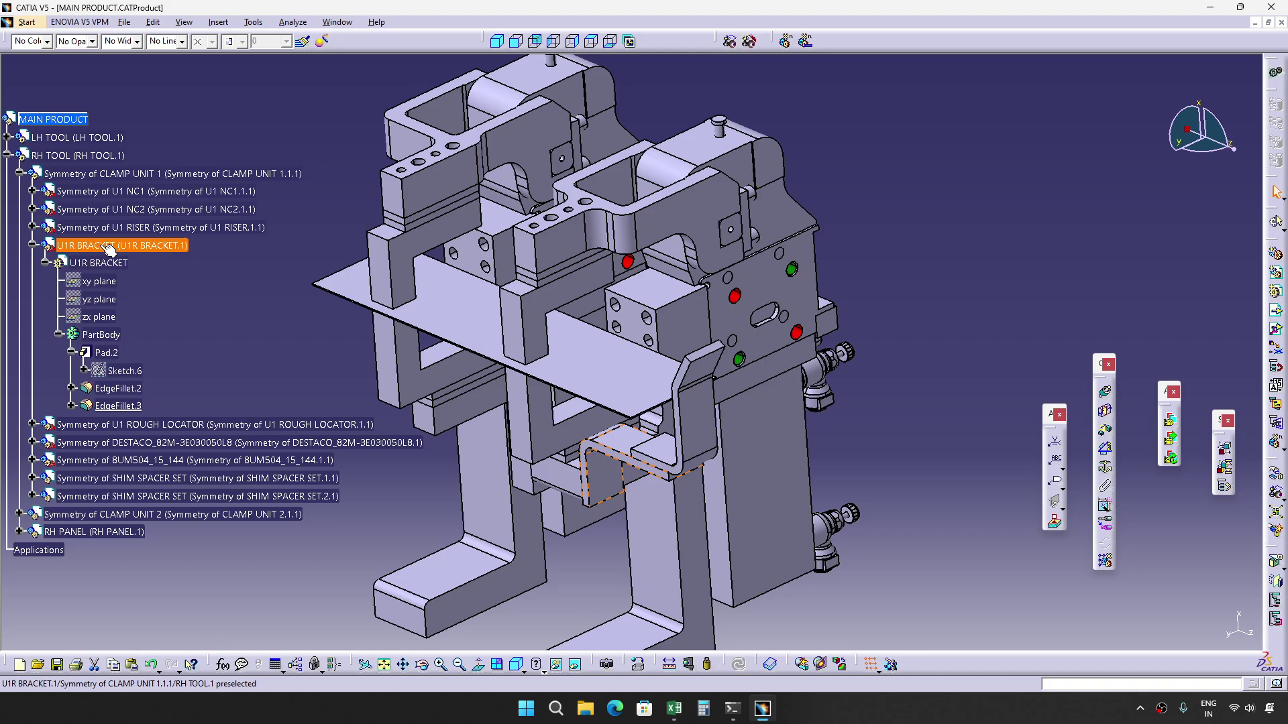
pyautogui.click(109, 249)
pyautogui.click(7, 156)
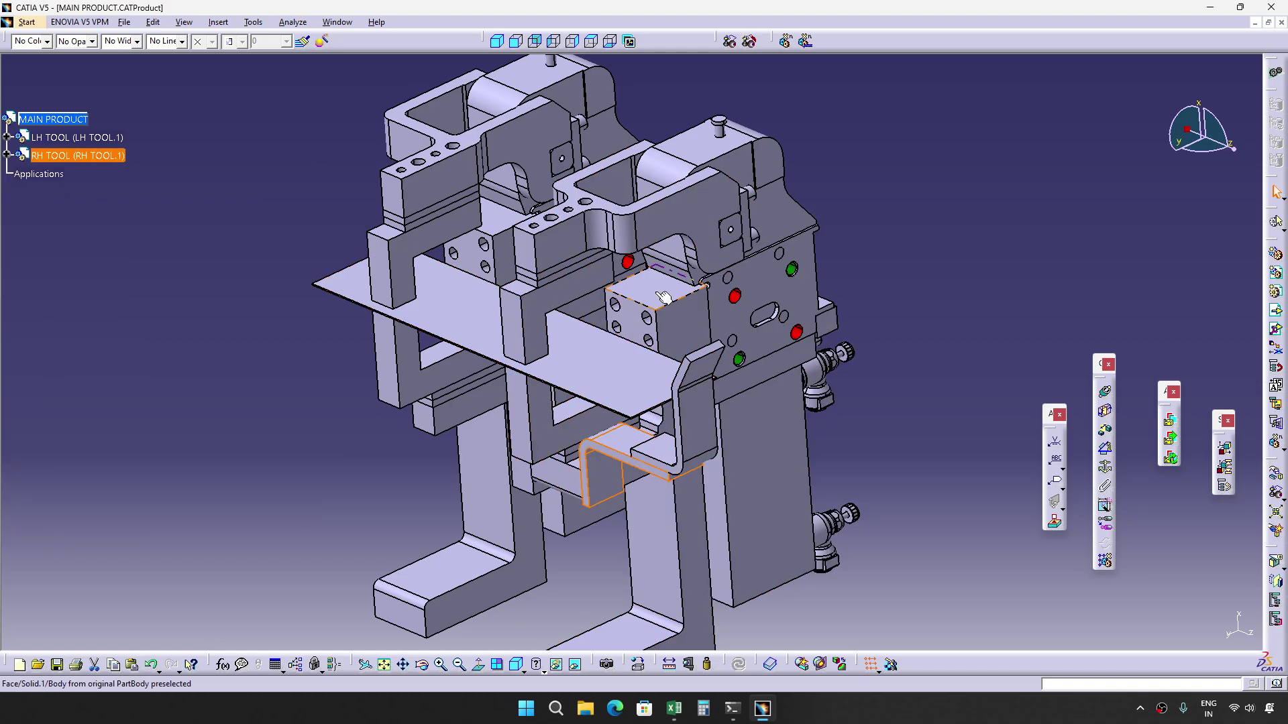
pyautogui.moveTo(663, 296); pyautogui.dragTo(629, 370, button='middle')
pyautogui.click(629, 370)
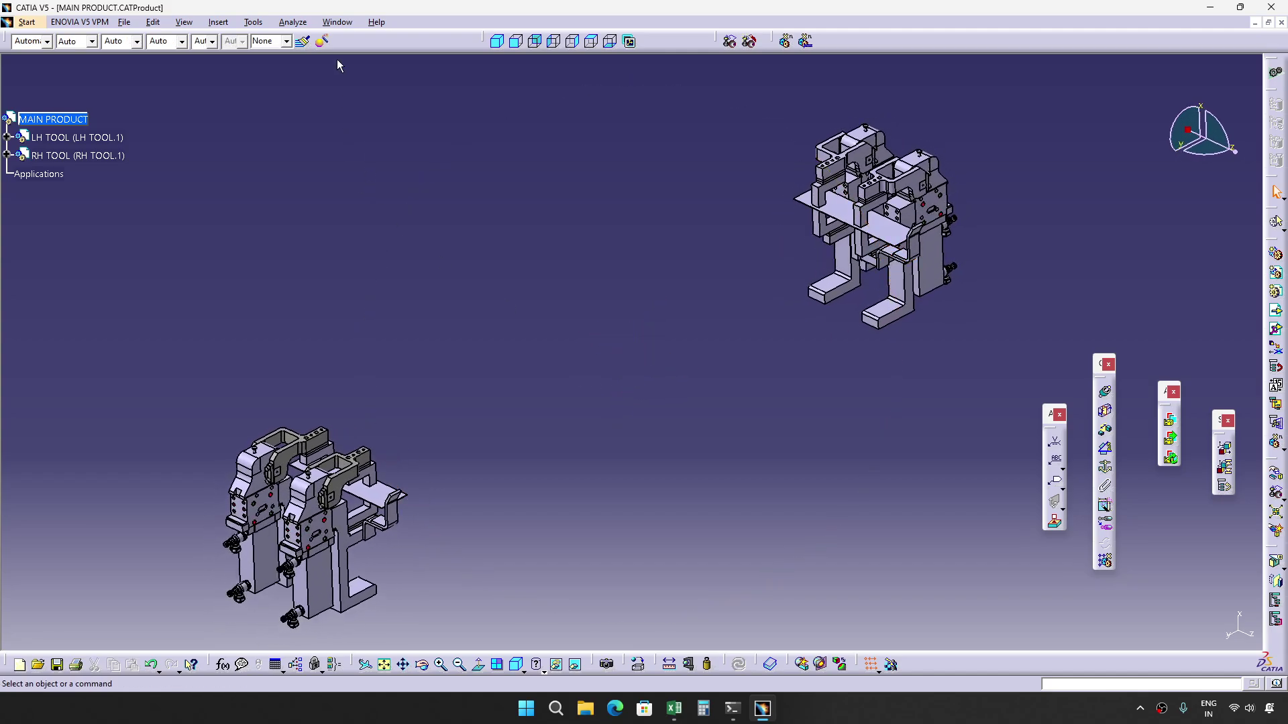
# Open the TOOL.CATDrawing window and examine the ballooned clamp units in its isometric view.
pyautogui.click(343, 23)
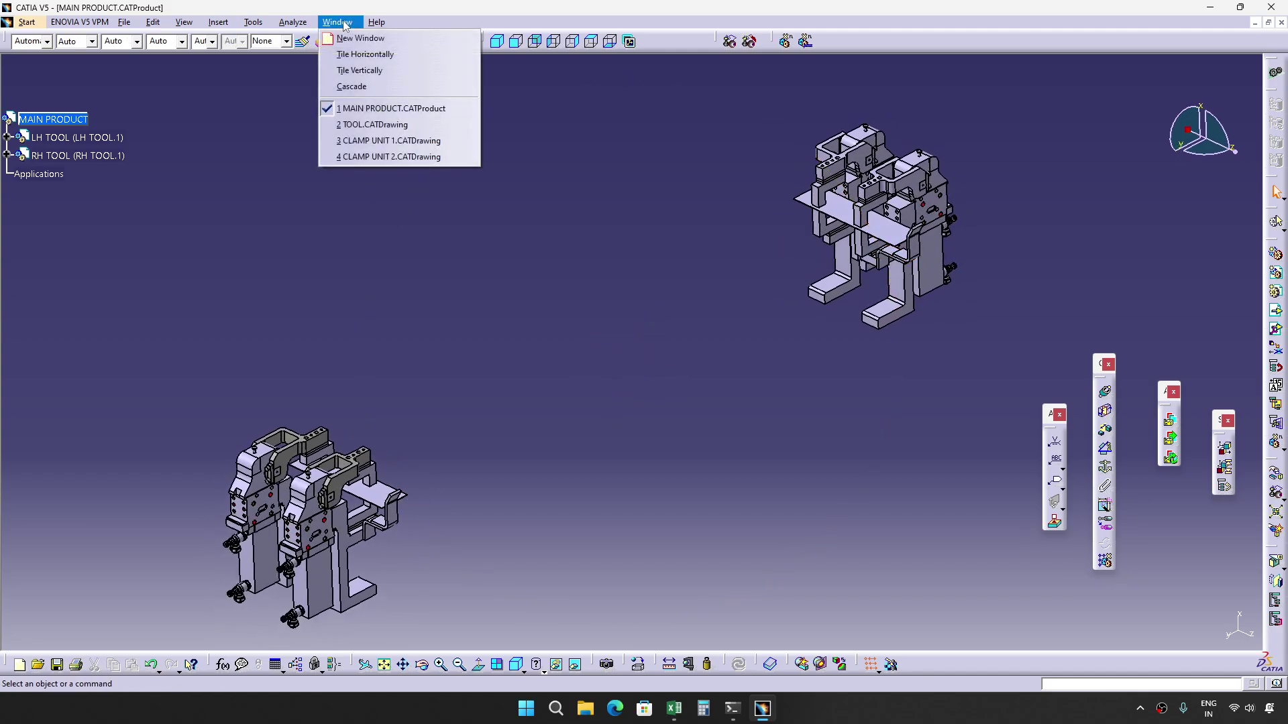
pyautogui.click(406, 125)
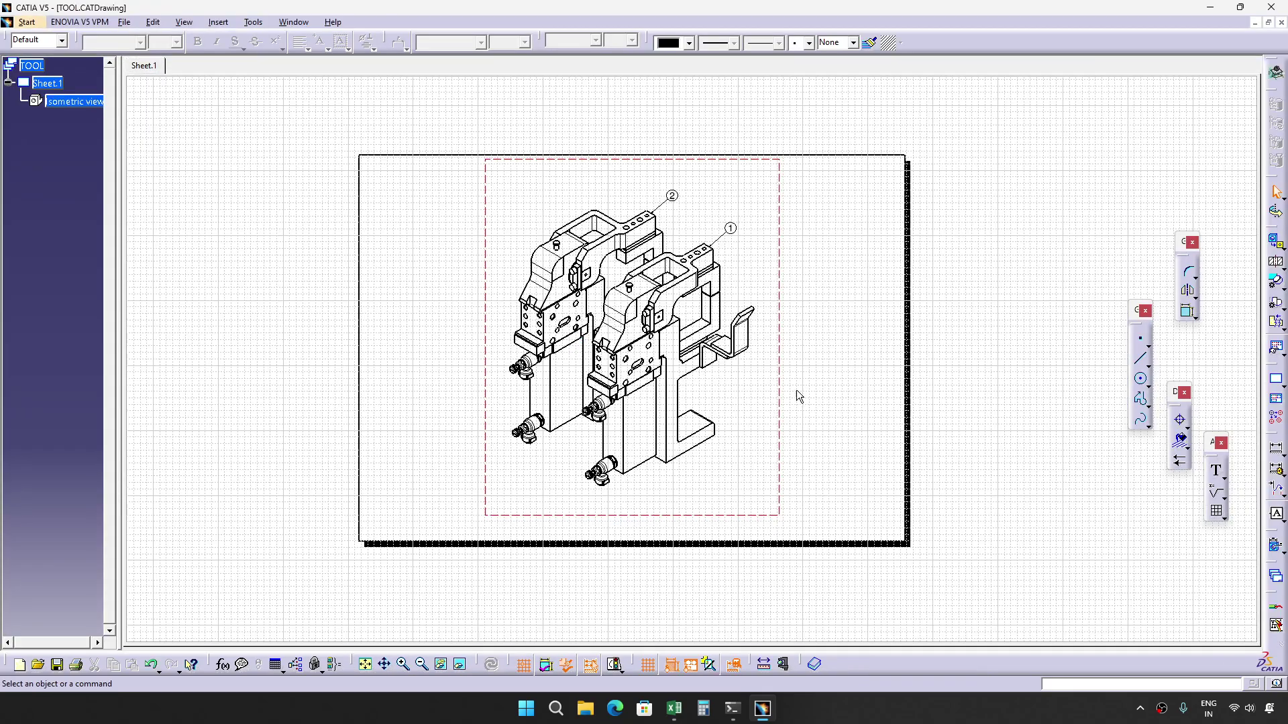
pyautogui.moveTo(784, 404)
pyautogui.keyDown('ctrl'); pyautogui.mouseDown(button='middle')
pyautogui.moveTo(790, 385)
pyautogui.moveTo(757, 443)
pyautogui.mouseUp(button='middle'); pyautogui.keyUp('ctrl')
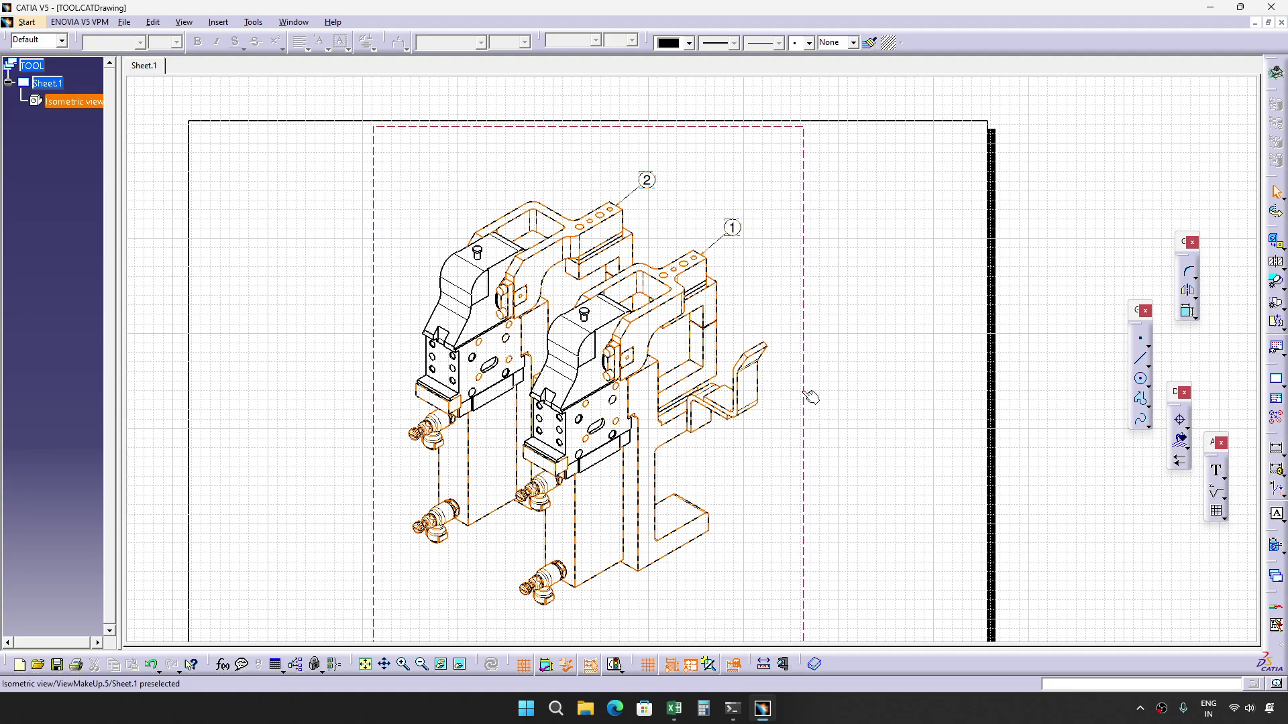
pyautogui.moveTo(698, 299)
pyautogui.keyDown('ctrl'); pyautogui.mouseDown(button='middle')
pyautogui.moveTo(696, 356)
pyautogui.moveTo(696, 322)
pyautogui.mouseUp(button='middle'); pyautogui.keyUp('ctrl')
pyautogui.moveTo(824, 325); pyautogui.dragTo(819, 399, button='middle')
pyautogui.scroll(2, 690, 358)
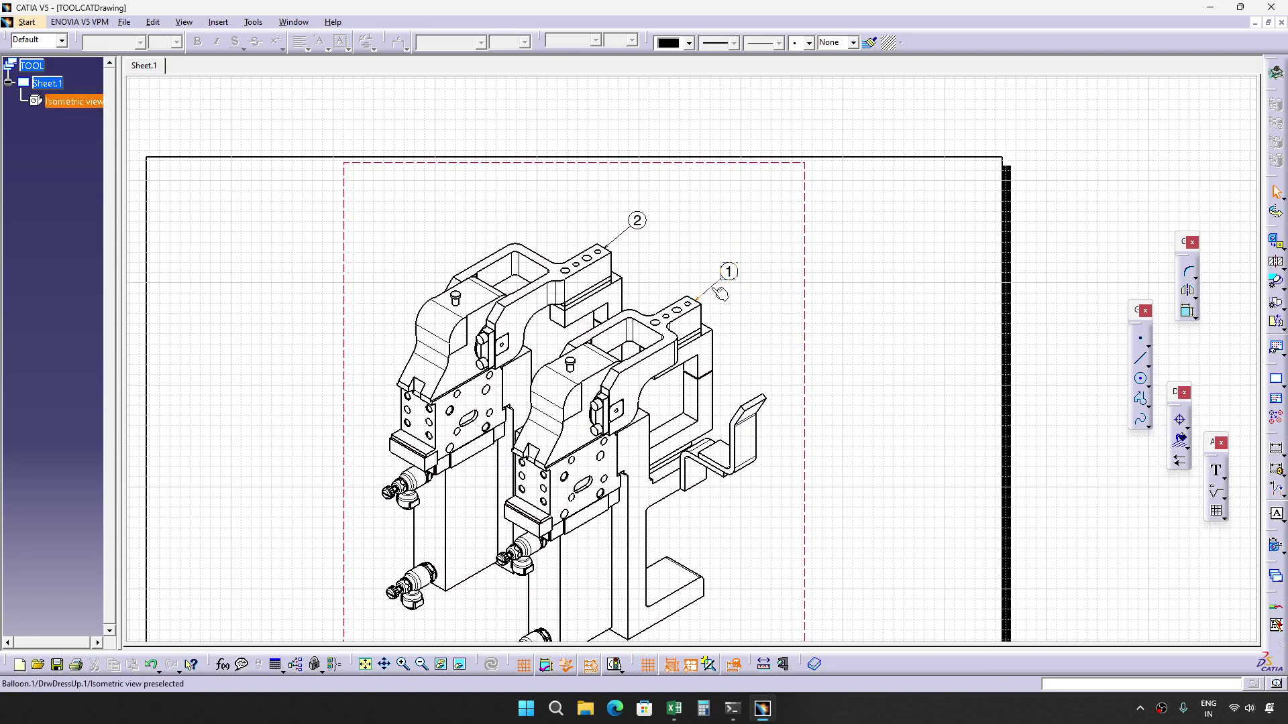
pyautogui.click(703, 295)
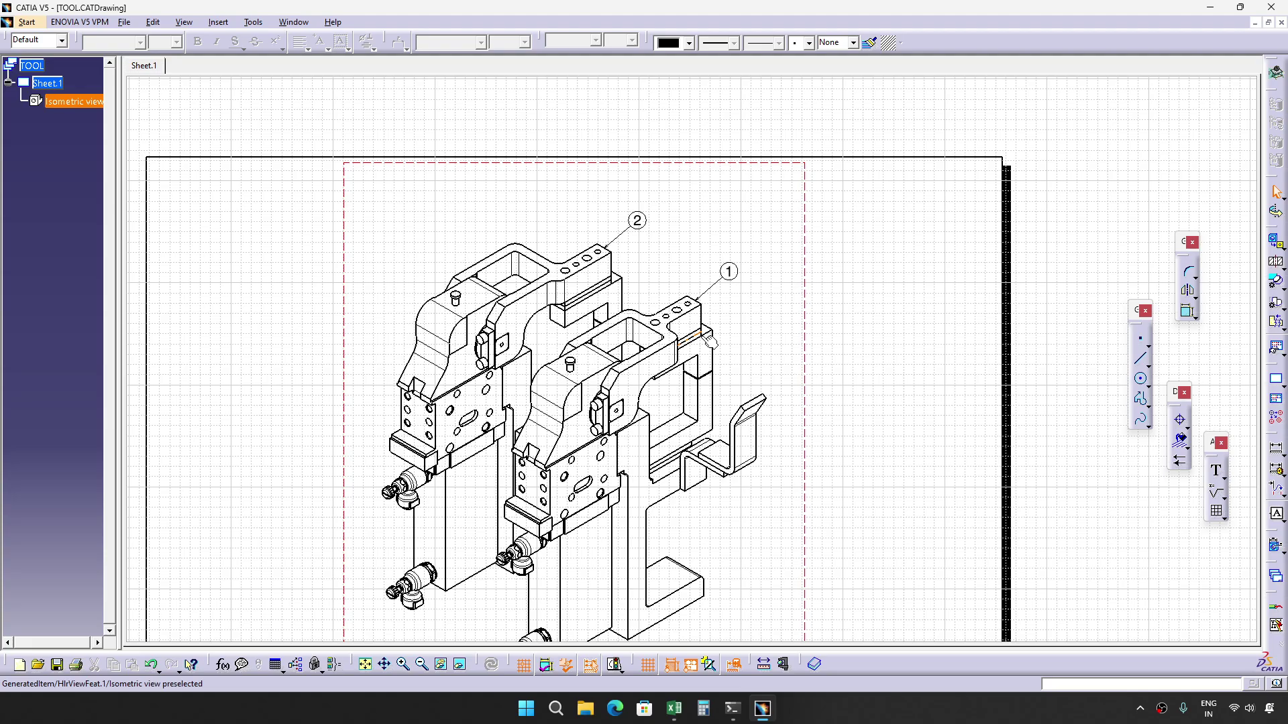
pyautogui.moveTo(751, 355); pyautogui.dragTo(763, 363, button='middle')
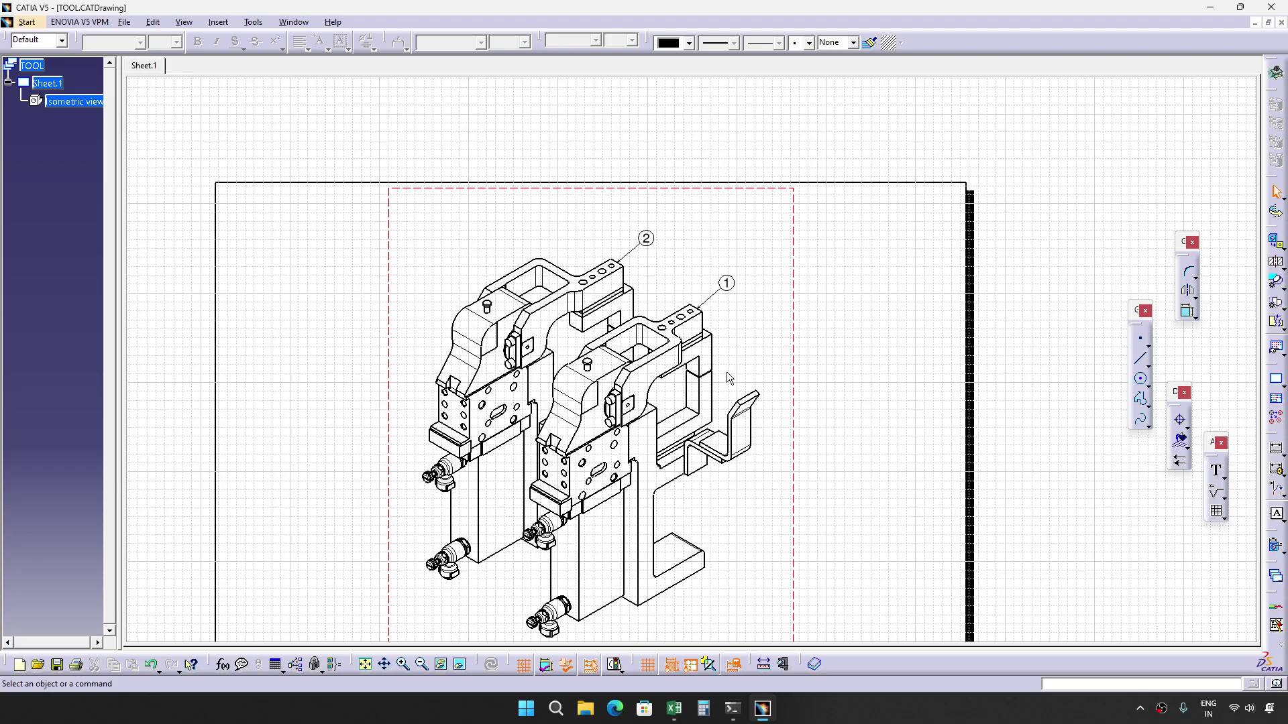
pyautogui.keyDown('ctrl'); pyautogui.moveTo(727, 347); pyautogui.dragTo(762, 423, button='middle'); pyautogui.keyUp('ctrl')
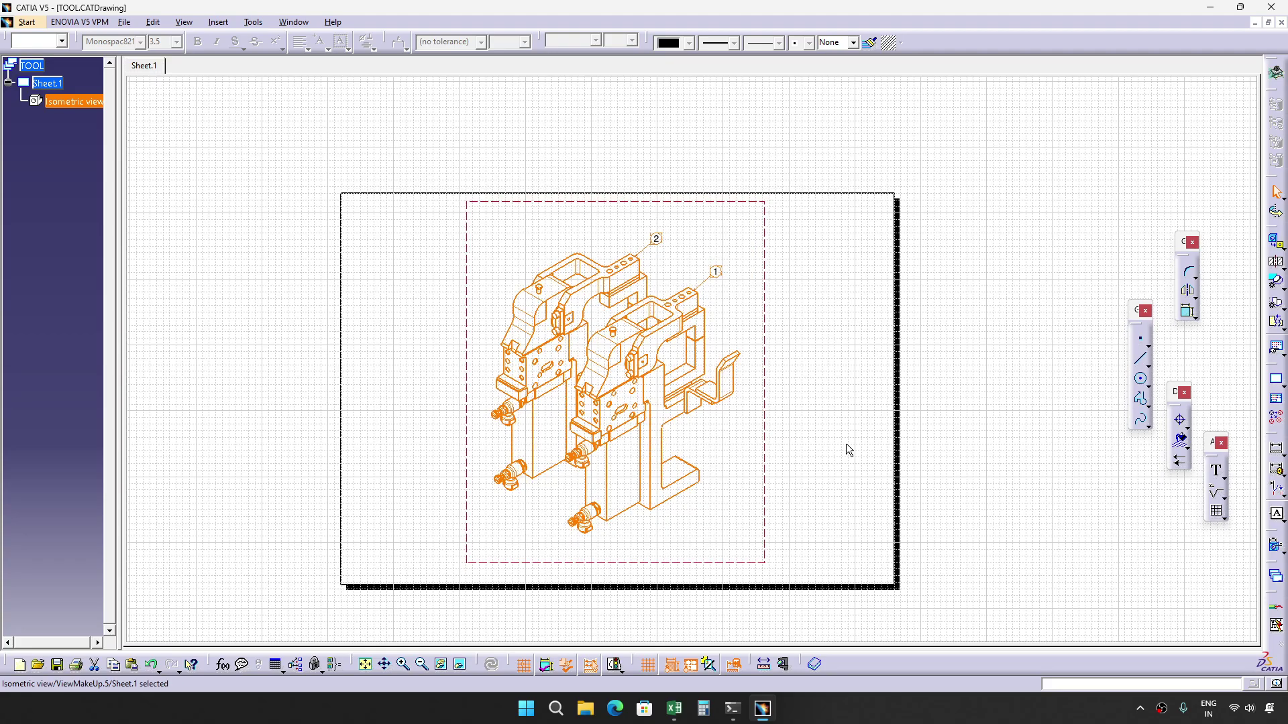
# Switch to Excel and review the LH and RH quantities of both clamp units on the TOOL sheet.
pyautogui.click(676, 711)
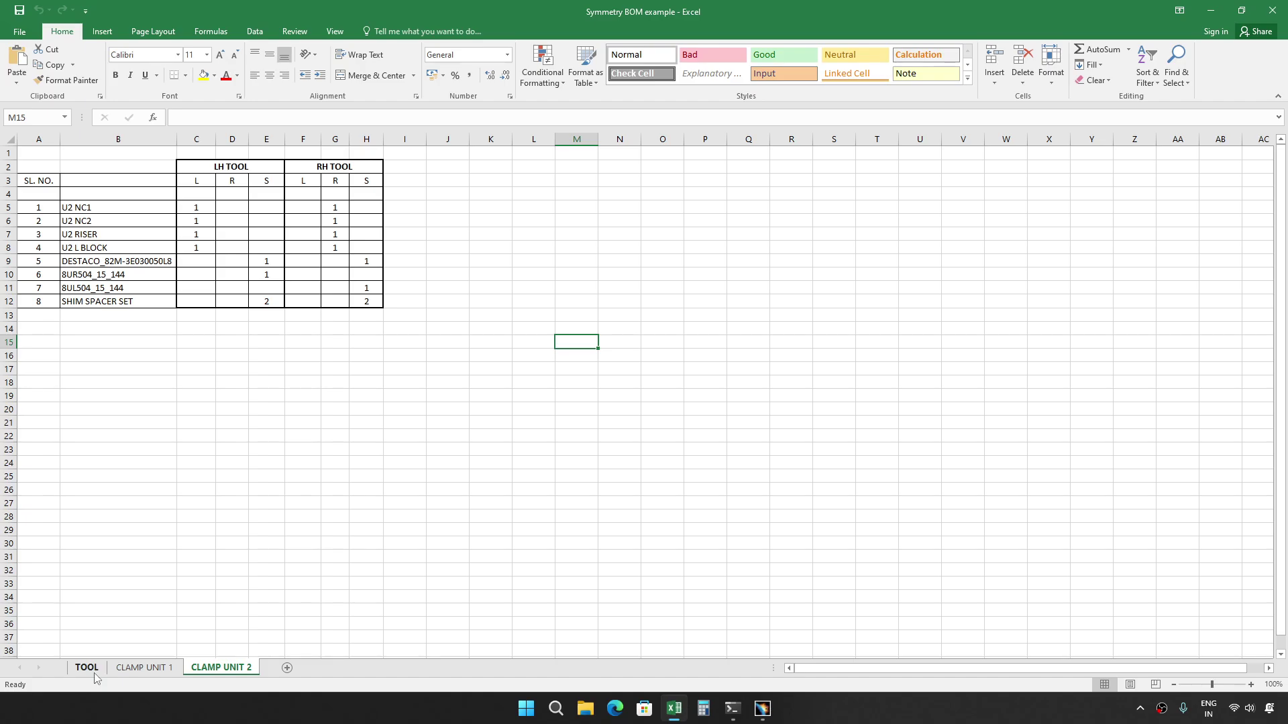
pyautogui.click(86, 668)
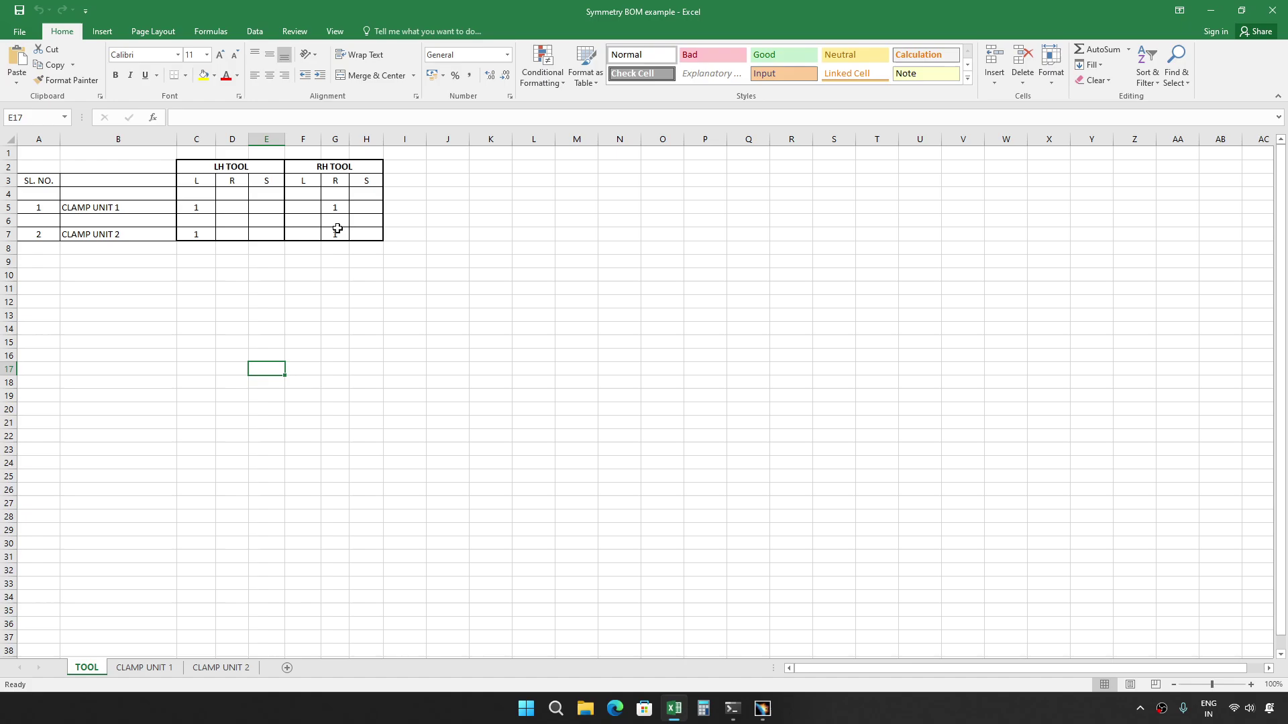
pyautogui.click(1211, 12)
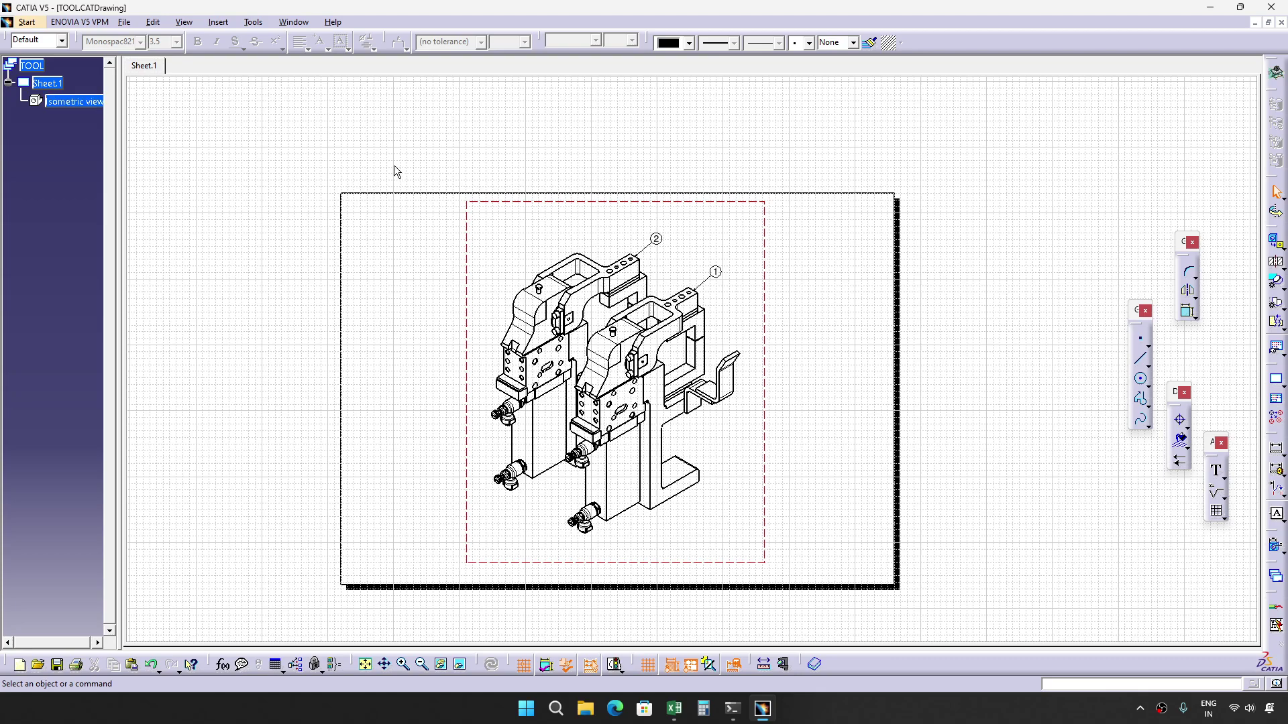
# Open the CLAMP UNIT 1.CATDrawing window and examine the ballooned components on Sheet.1.
pyautogui.click(299, 24)
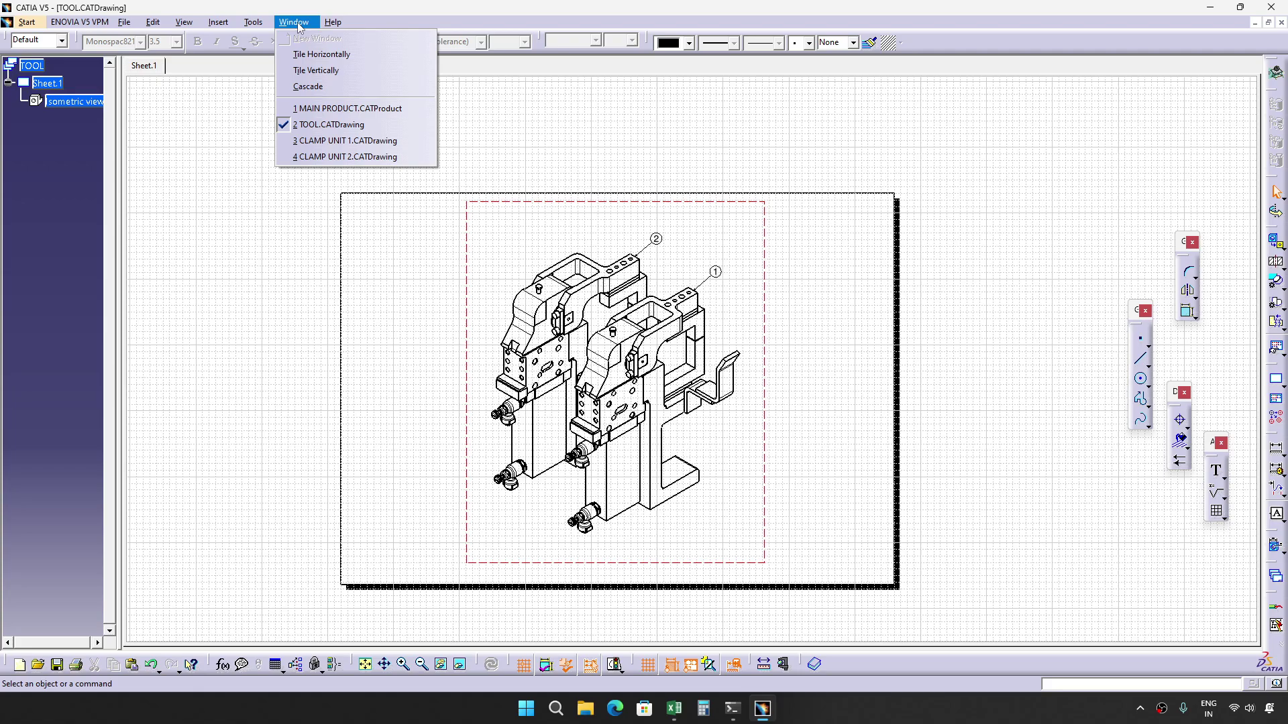
pyautogui.click(323, 142)
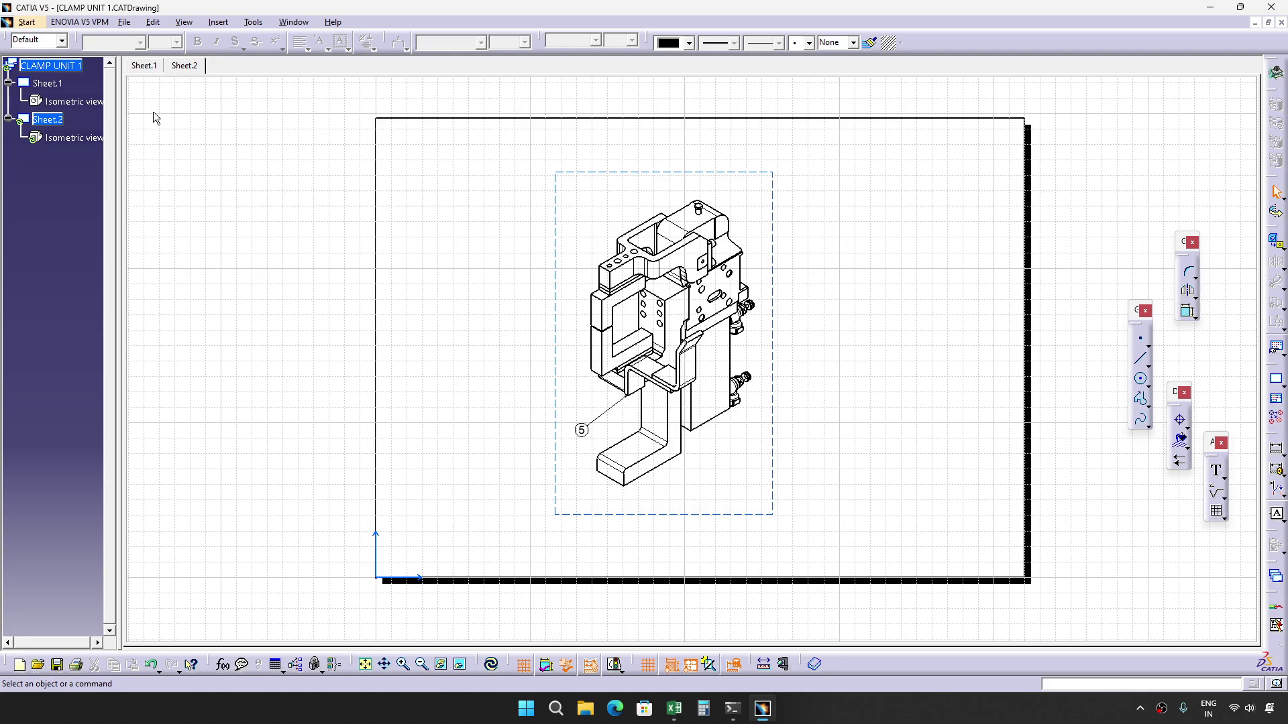
pyautogui.doubleClick(58, 84)
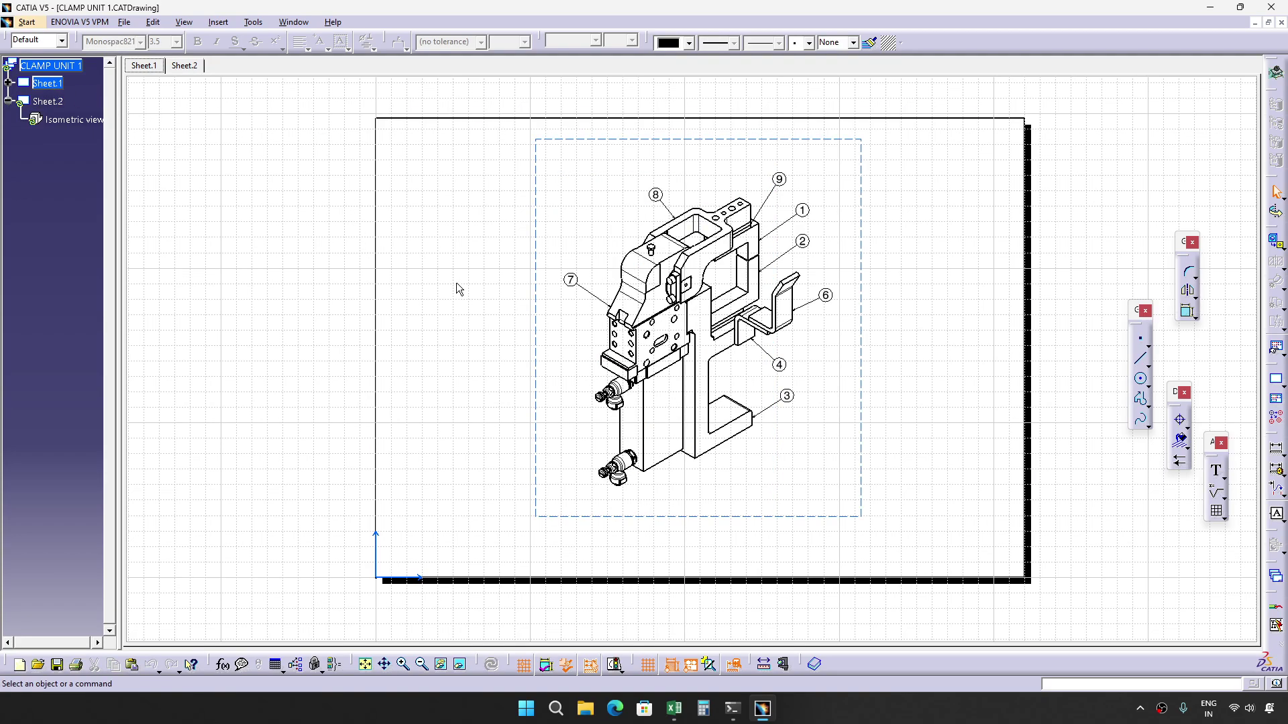
pyautogui.moveTo(456, 289)
pyautogui.keyDown('ctrl'); pyautogui.mouseDown(button='middle')
pyautogui.moveTo(451, 342)
pyautogui.moveTo(454, 315)
pyautogui.mouseUp(button='middle'); pyautogui.keyUp('ctrl')
pyautogui.moveTo(614, 297); pyautogui.dragTo(581, 302, button='middle')
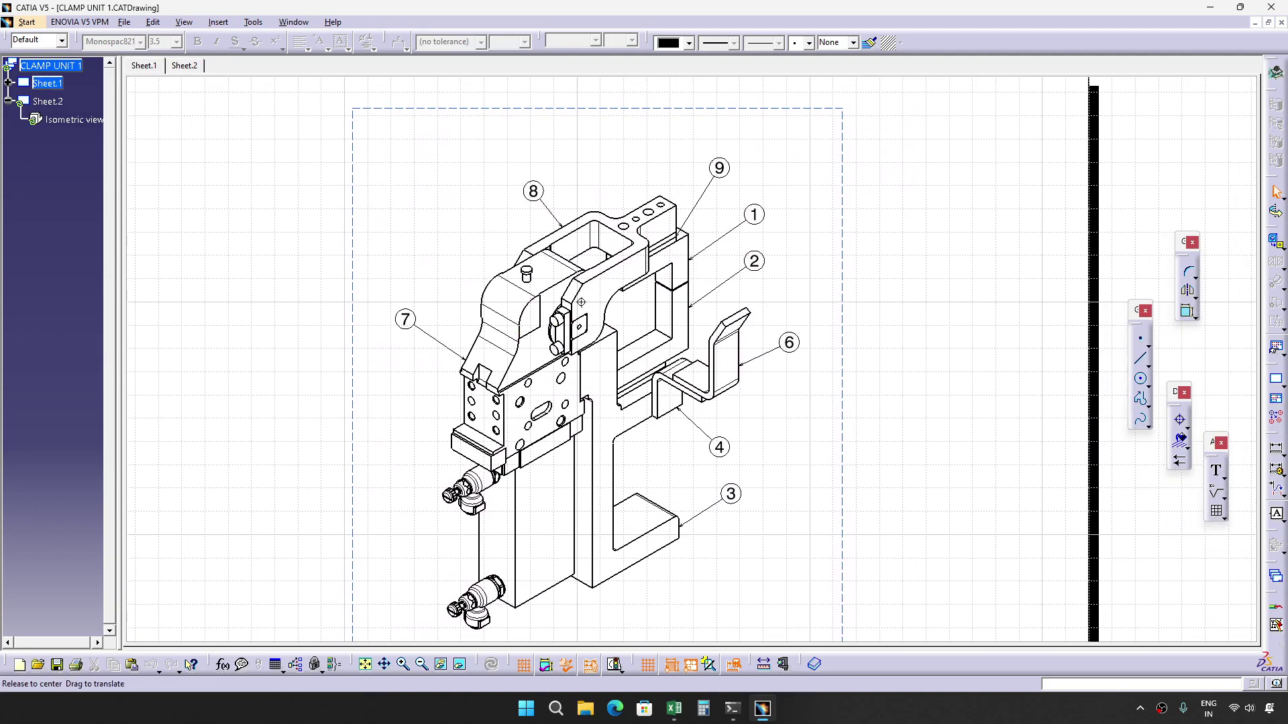
pyautogui.moveTo(451, 308); pyautogui.dragTo(919, 412, button='middle')
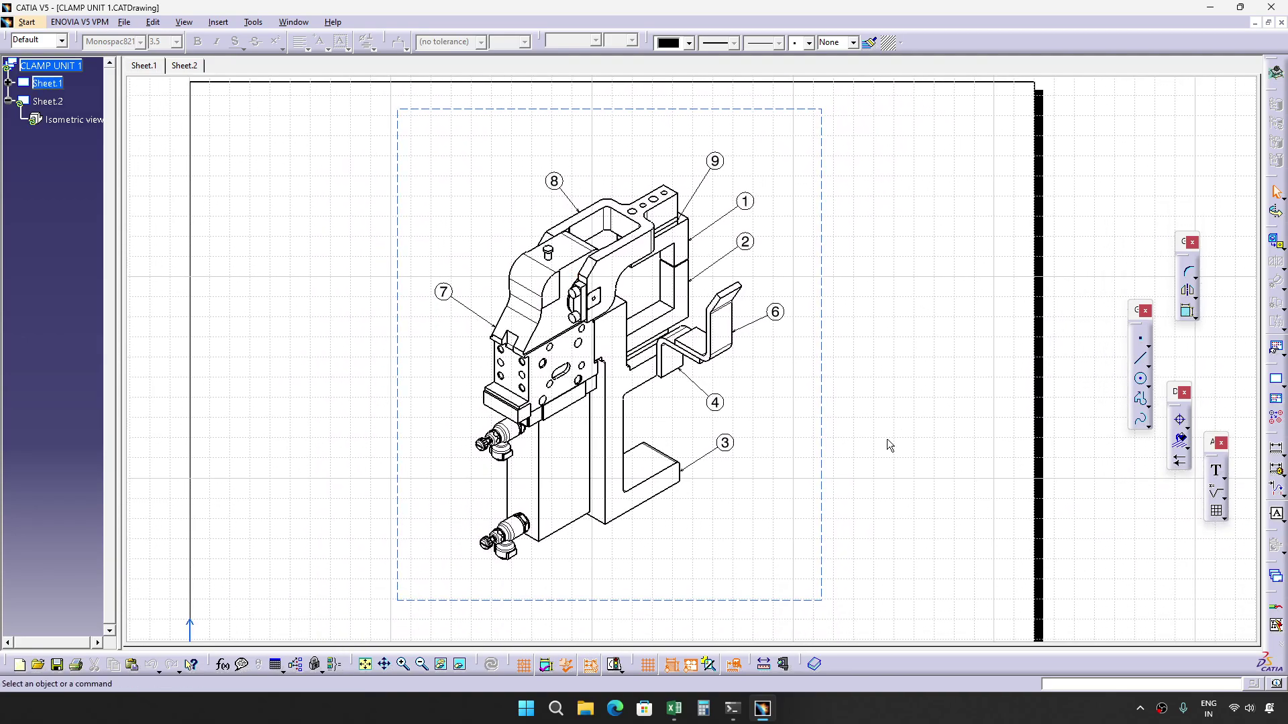
# Switch to Excel and check the LH quantity of U1 NC1 on the CLAMP UNIT 1 sheet.
pyautogui.click(674, 709)
pyautogui.click(144, 667)
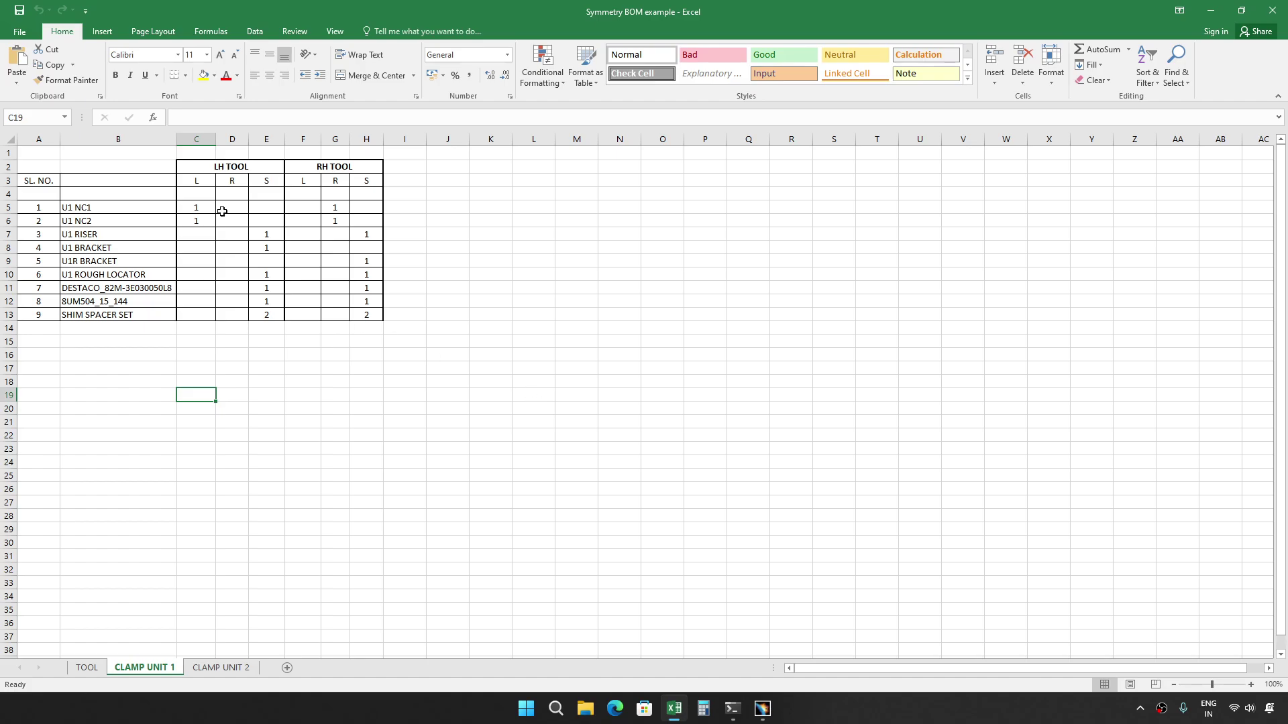
pyautogui.click(196, 211)
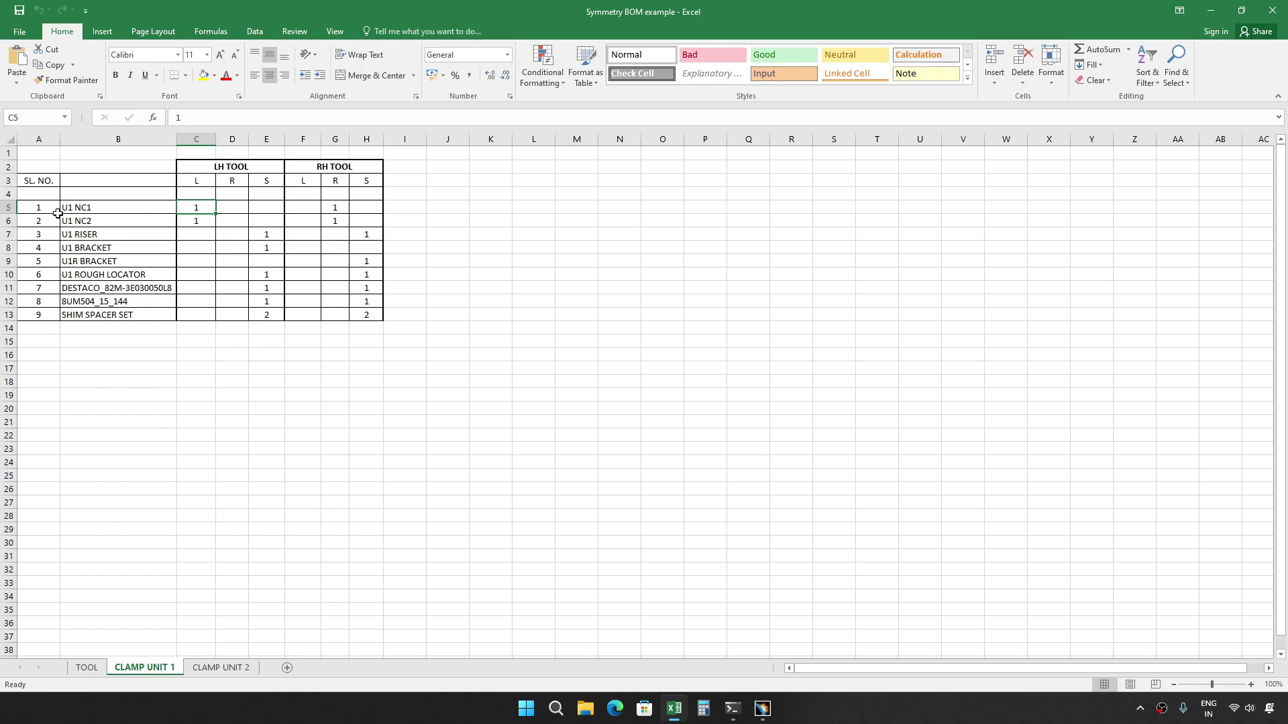
# Compare the balloon numbers on the clamp unit 1 drawing in CATIA with the CLAMP UNIT 1 bill of materials in Excel.
pyautogui.hotkey('alt', 'Tab')
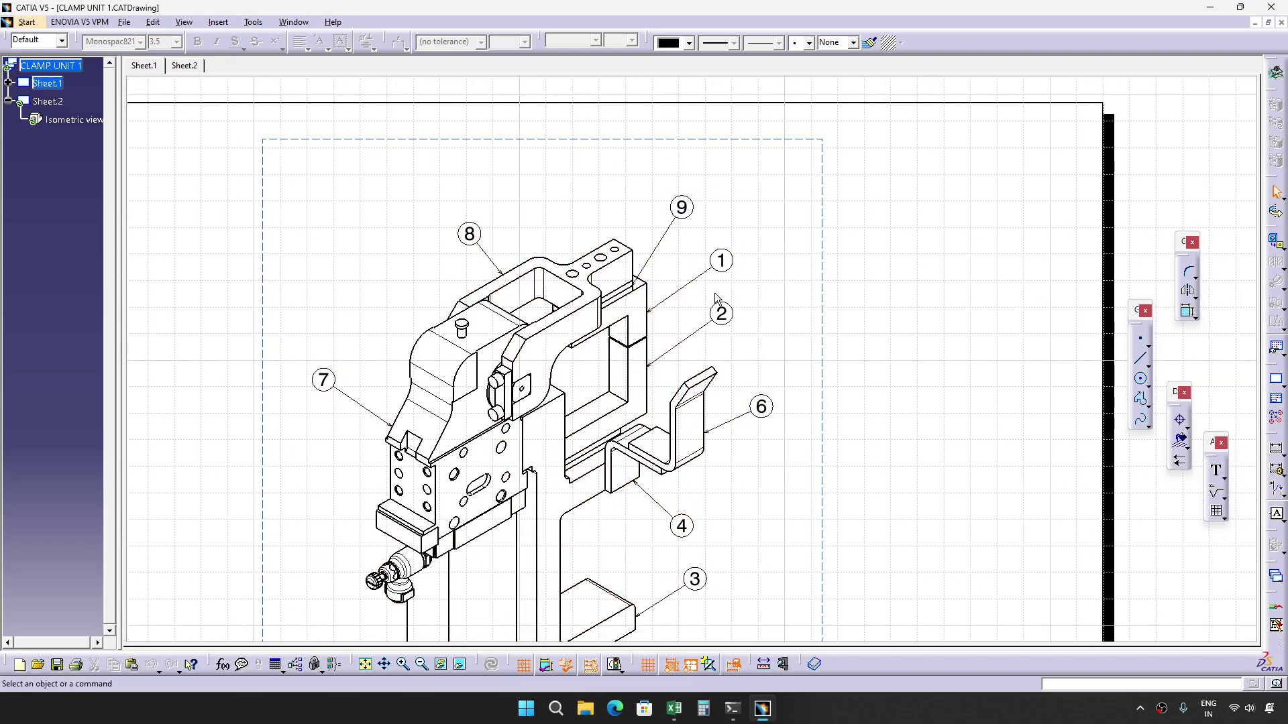
pyautogui.moveTo(769, 315)
pyautogui.keyDown('ctrl'); pyautogui.mouseDown(button='middle')
pyautogui.moveTo(771, 328)
pyautogui.moveTo(759, 299)
pyautogui.mouseUp(button='middle'); pyautogui.keyUp('ctrl')
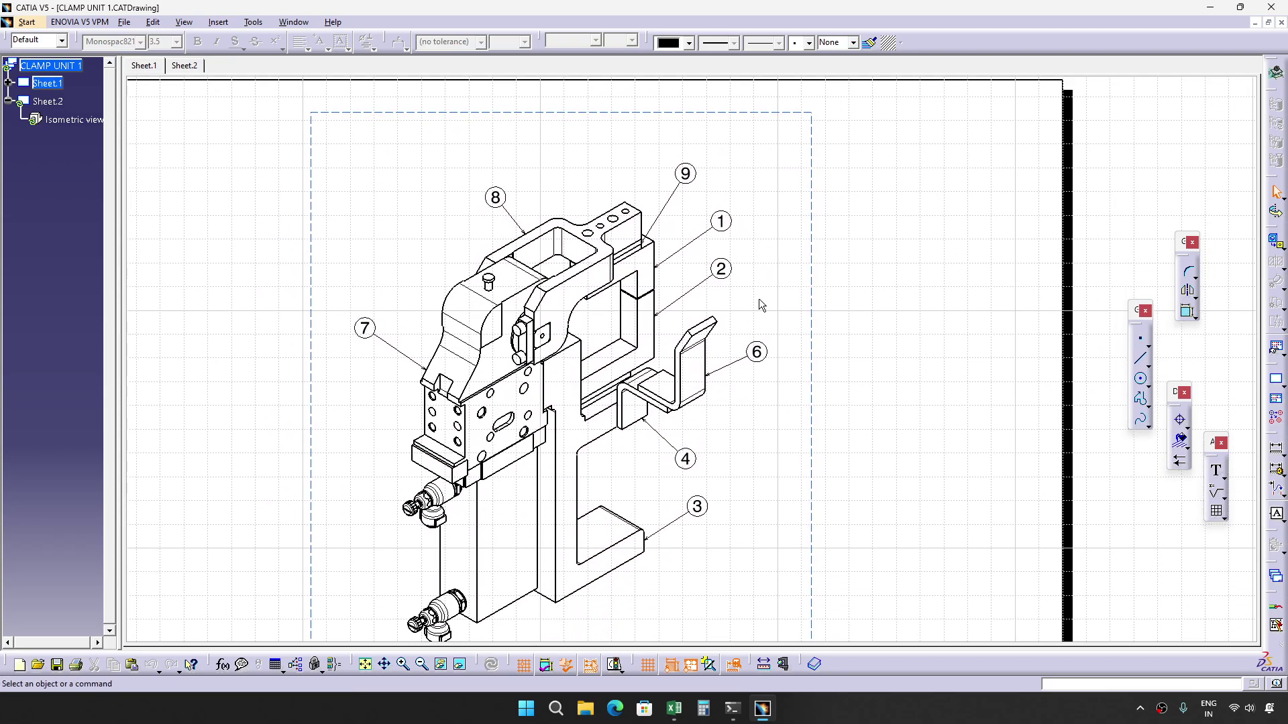
pyautogui.hotkey('alt', 'Tab')
pyautogui.hotkey('alt', 'Tab')
pyautogui.scroll(3, 774, 379)
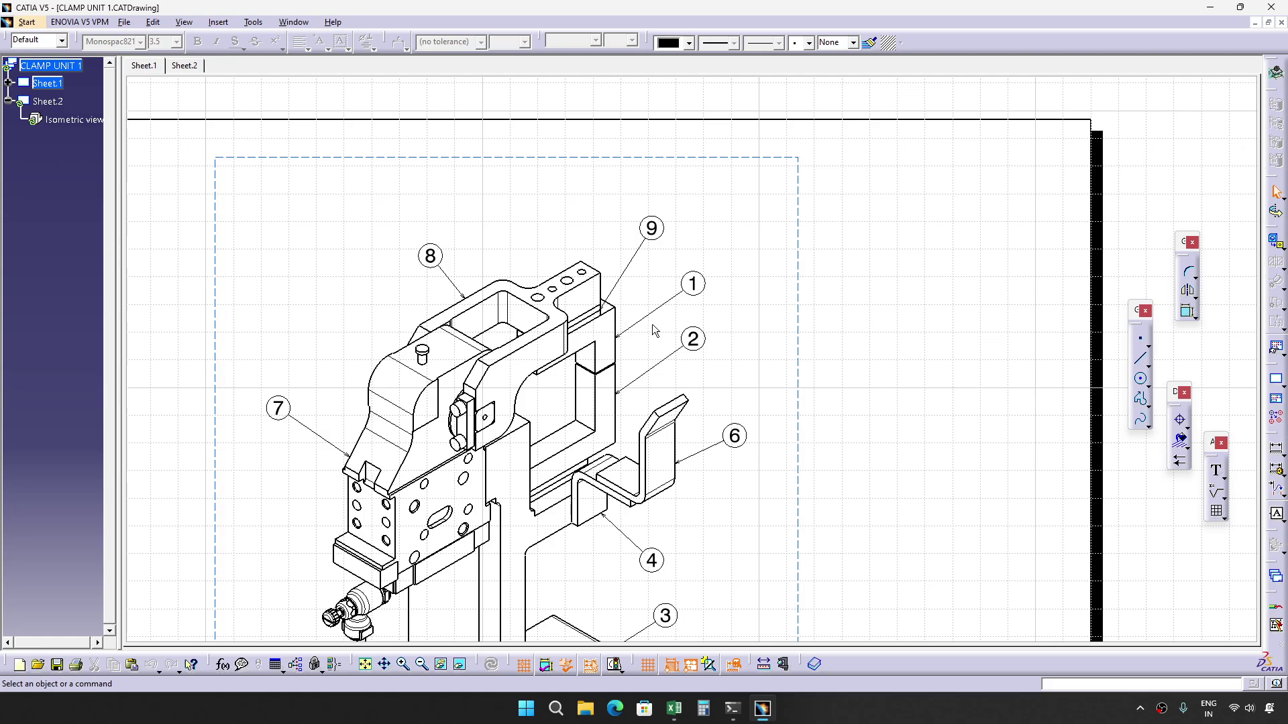
pyautogui.hotkey('alt', 'Tab')
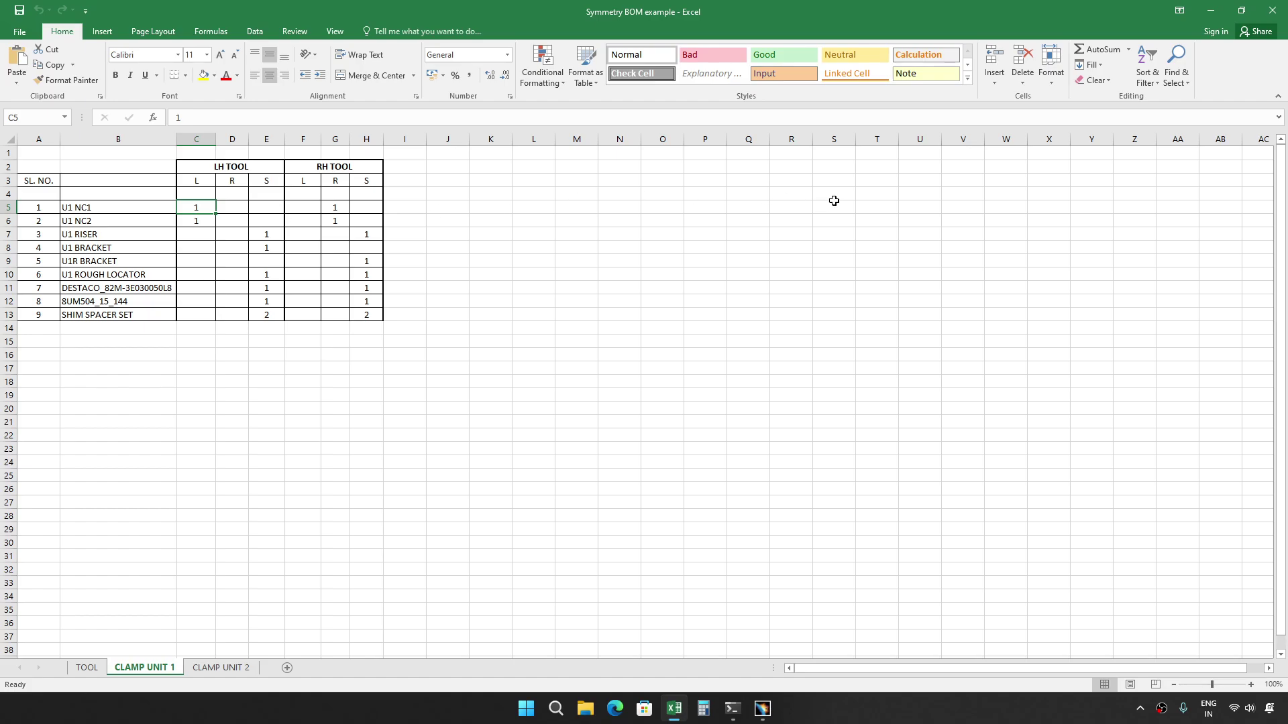
pyautogui.click(1207, 14)
pyautogui.click(1144, 93)
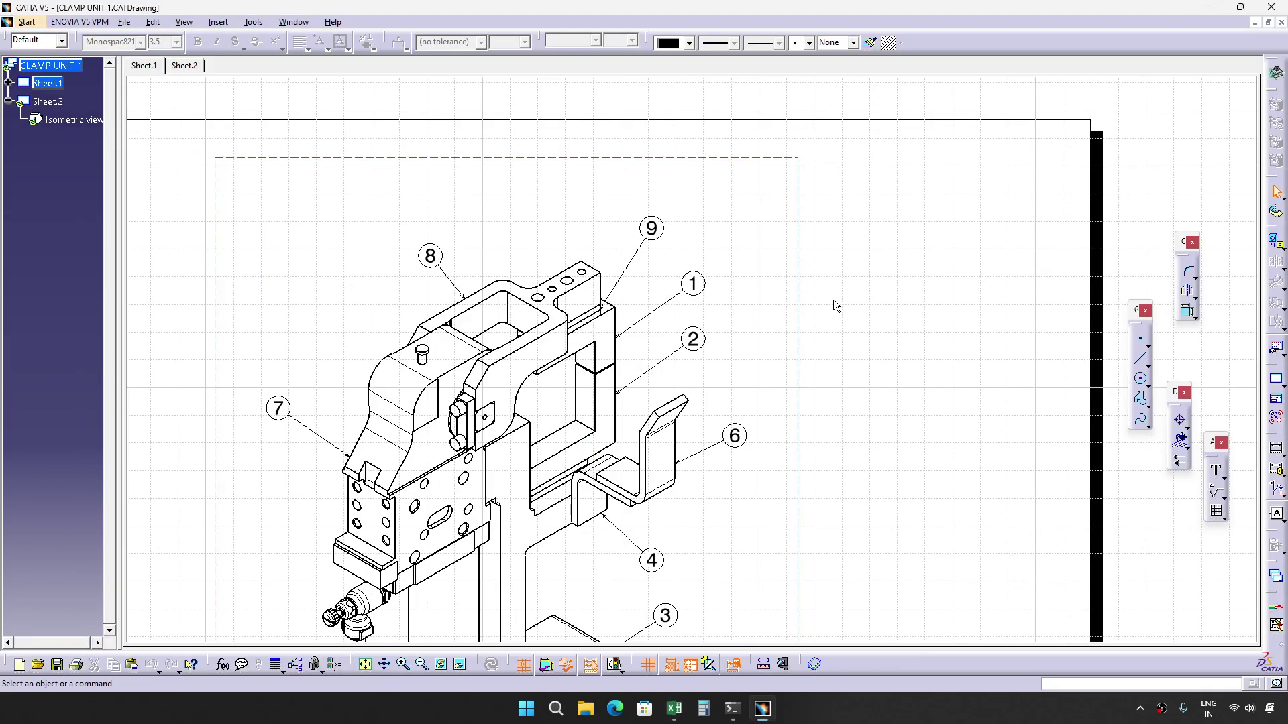
pyautogui.keyDown('ctrl'); pyautogui.moveTo(803, 287); pyautogui.dragTo(805, 305, button='middle'); pyautogui.keyUp('ctrl')
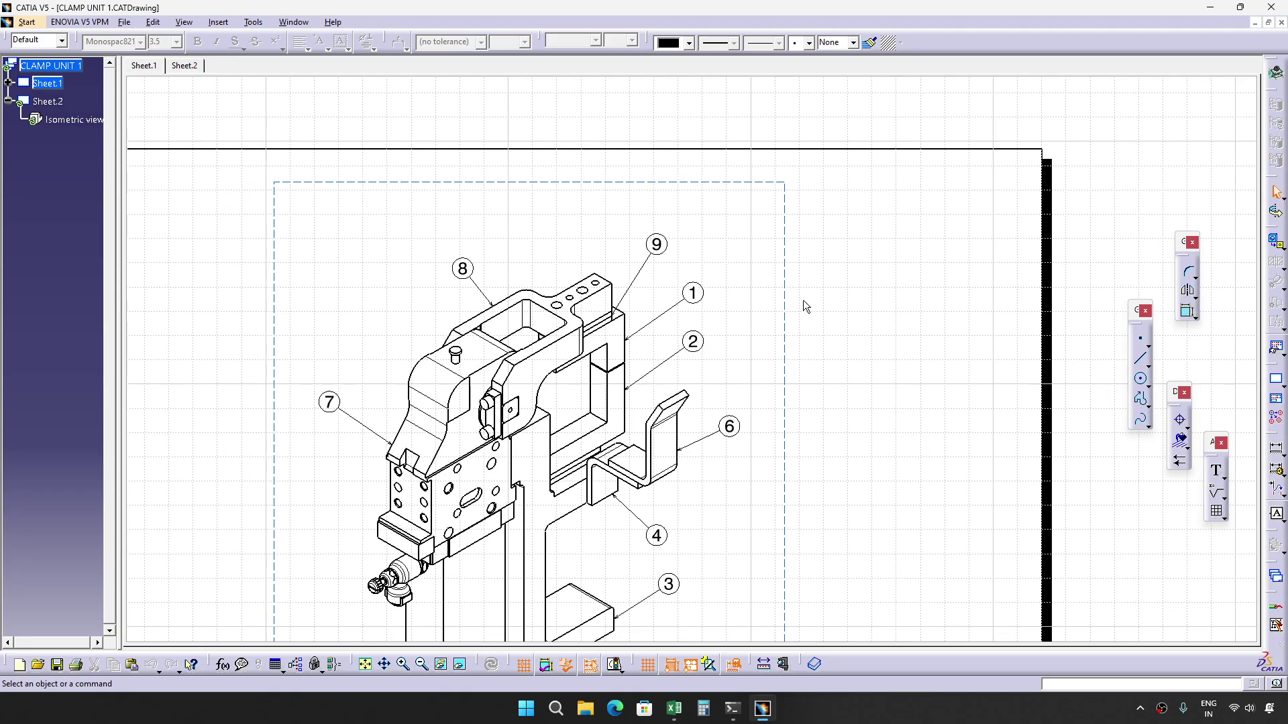
pyautogui.hotkey('alt', 'Tab')
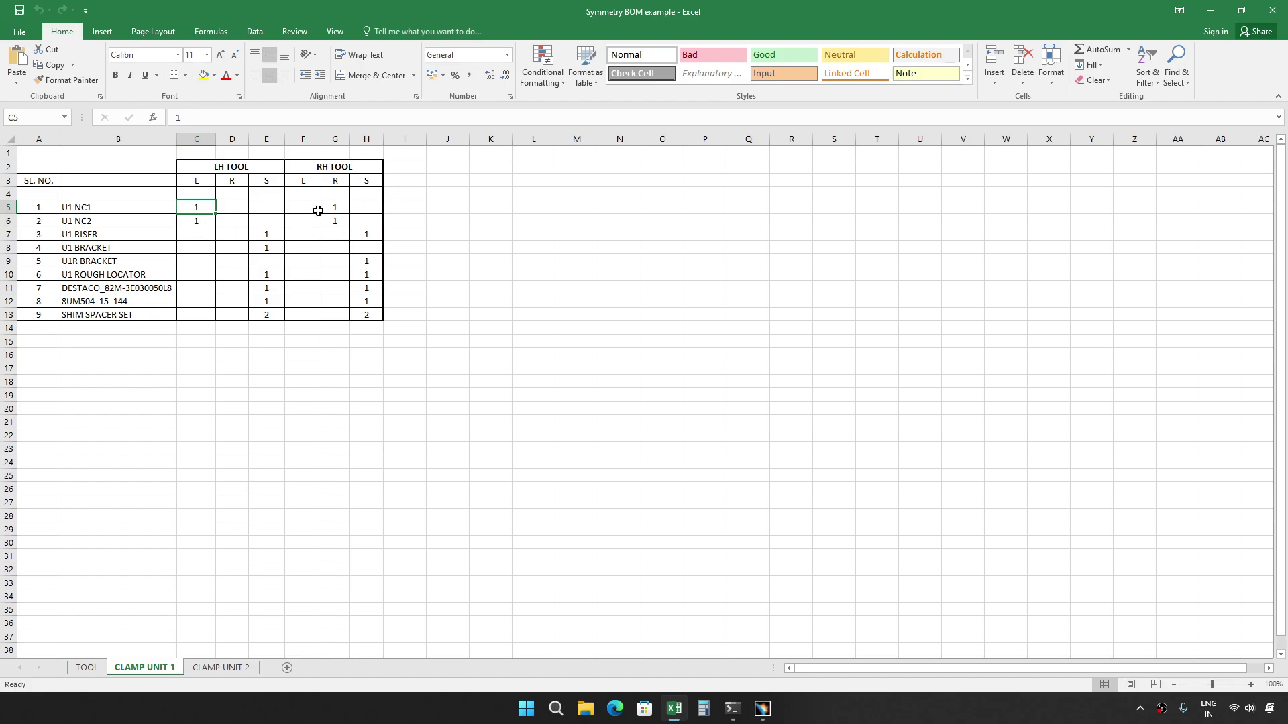
pyautogui.click(1211, 12)
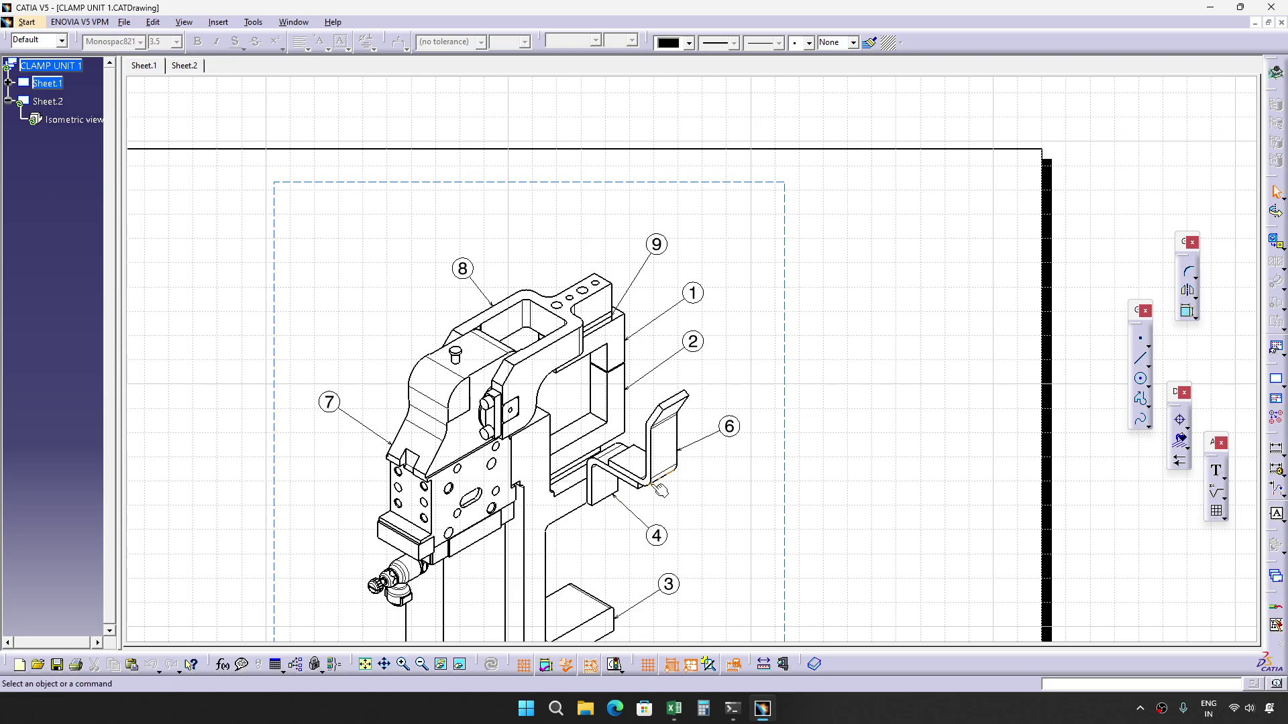
# Switch to the MAIN PRODUCT assembly and open CLAMP UNIT 1 of the LH TOOL in its own window.
pyautogui.click(293, 22)
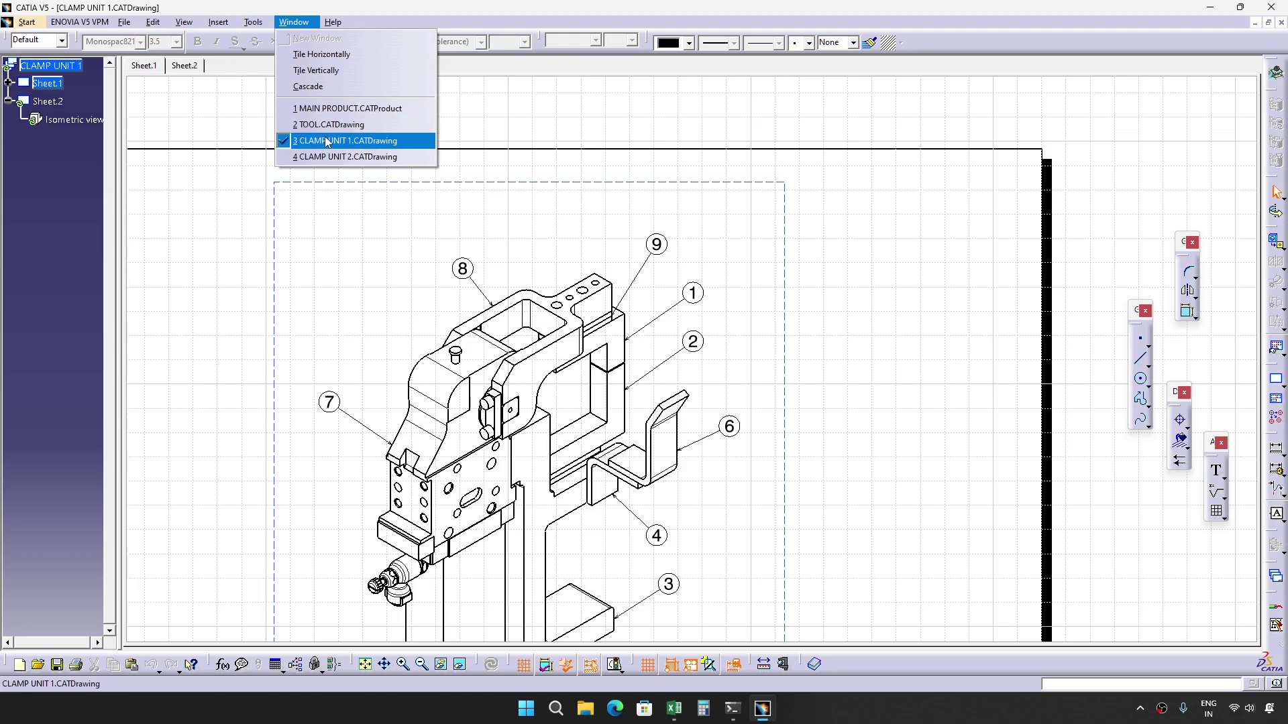
pyautogui.click(352, 113)
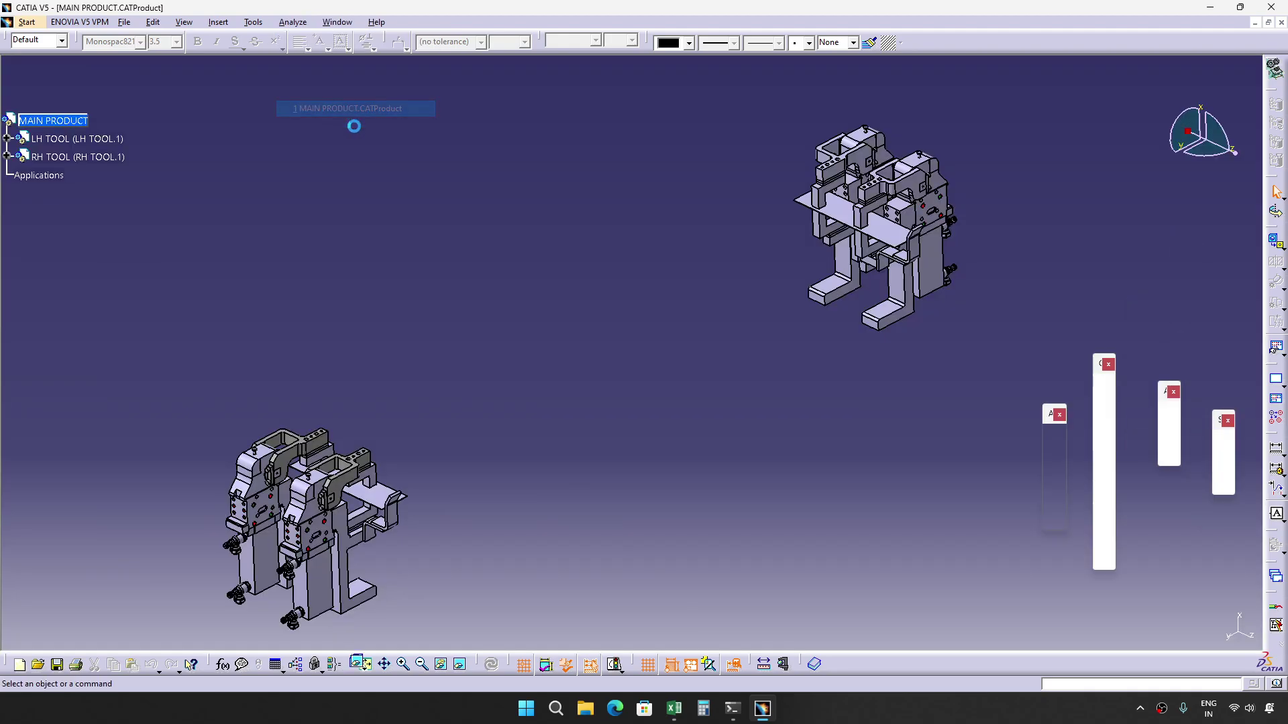
pyautogui.moveTo(493, 223); pyautogui.dragTo(640, 251, button='middle')
pyautogui.moveTo(504, 325); pyautogui.dragTo(501, 298, button='middle')
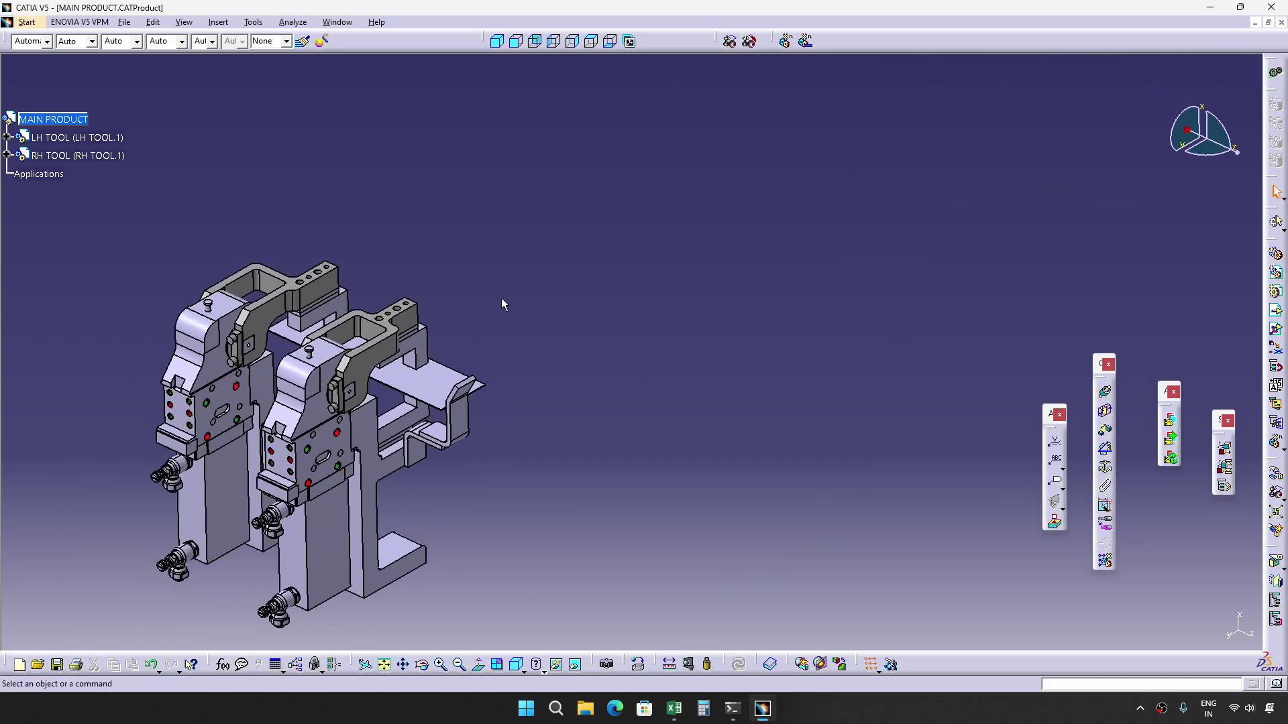
pyautogui.click(8, 136)
pyautogui.rightClick(122, 163)
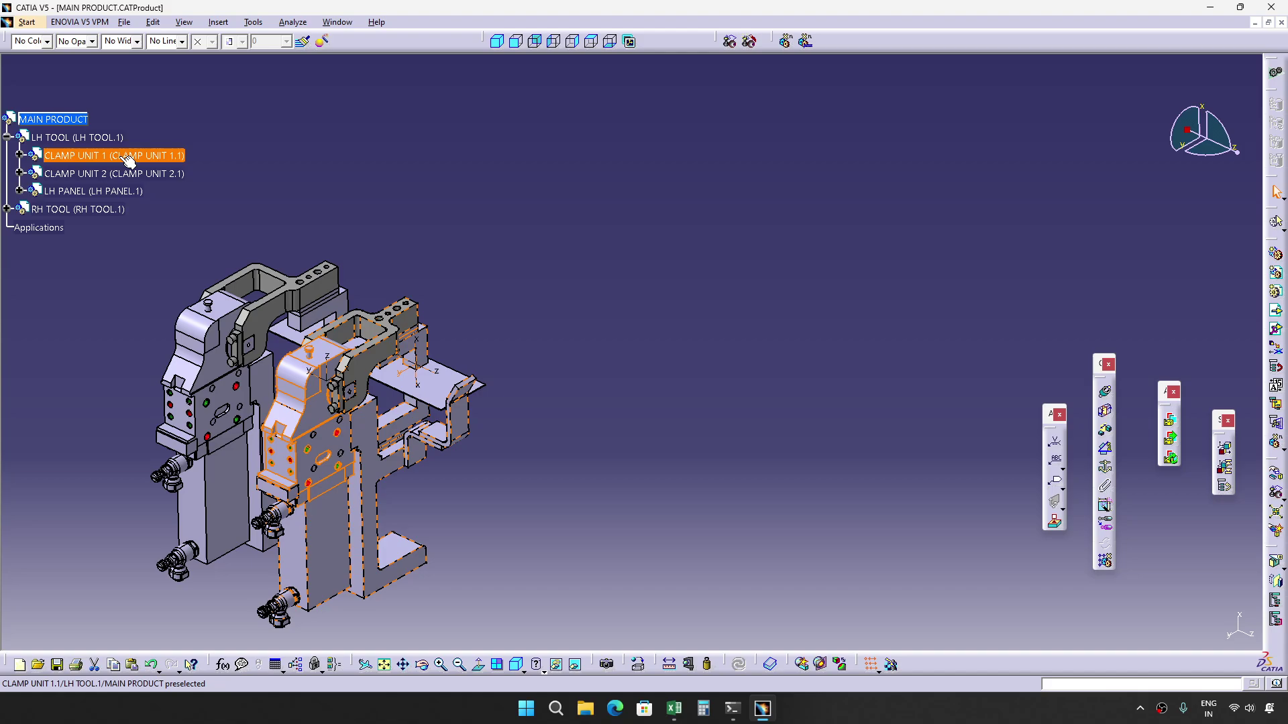
pyautogui.moveTo(194, 338)
pyautogui.click(310, 356)
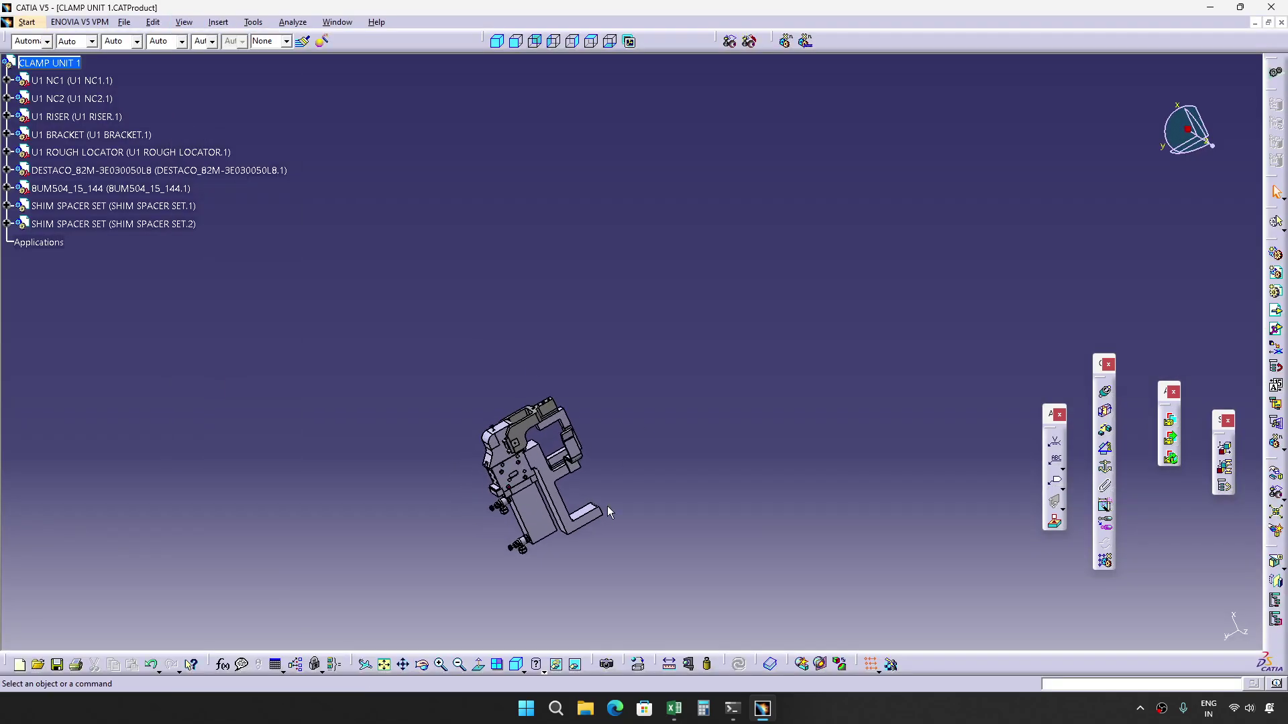
# Examine the U1 RISER geometry in CLAMP UNIT 1 and check its quantities on the CLAMP UNIT 1 sheet in Excel.
pyautogui.moveTo(606, 506); pyautogui.dragTo(625, 429, button='middle')
pyautogui.hotkey('alt', 'Tab')
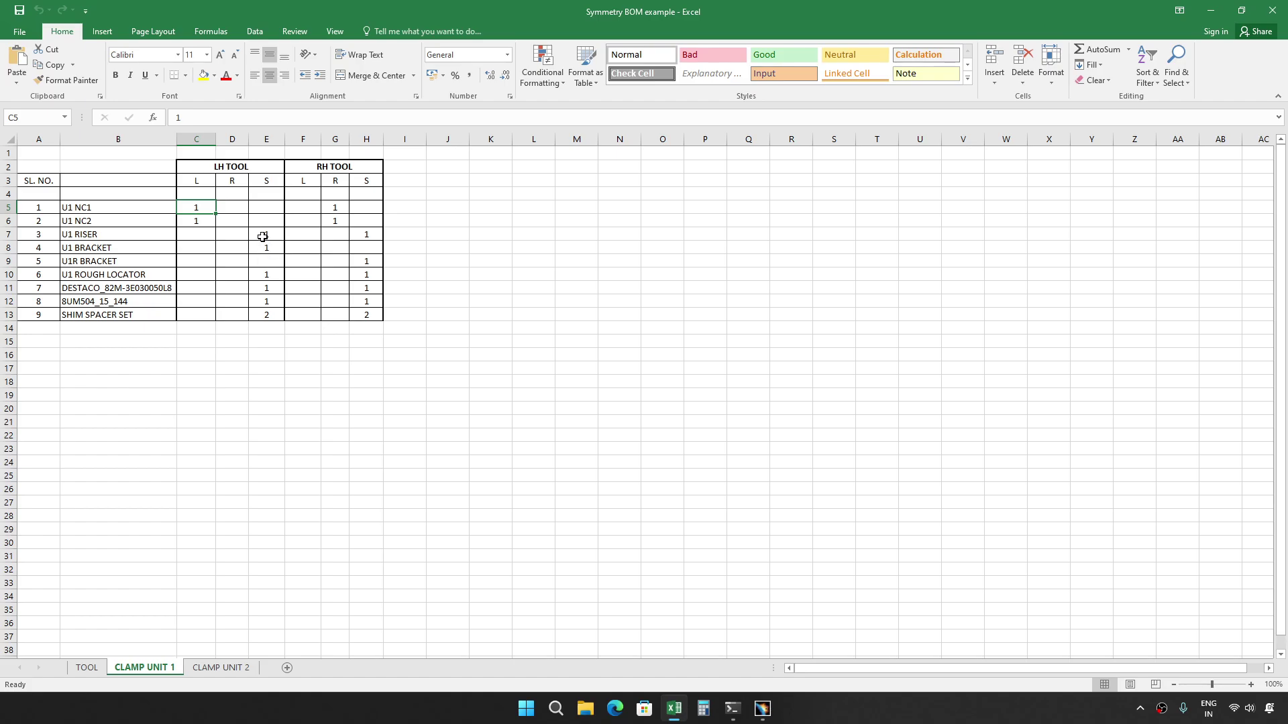
pyautogui.hotkey('alt', 'Tab')
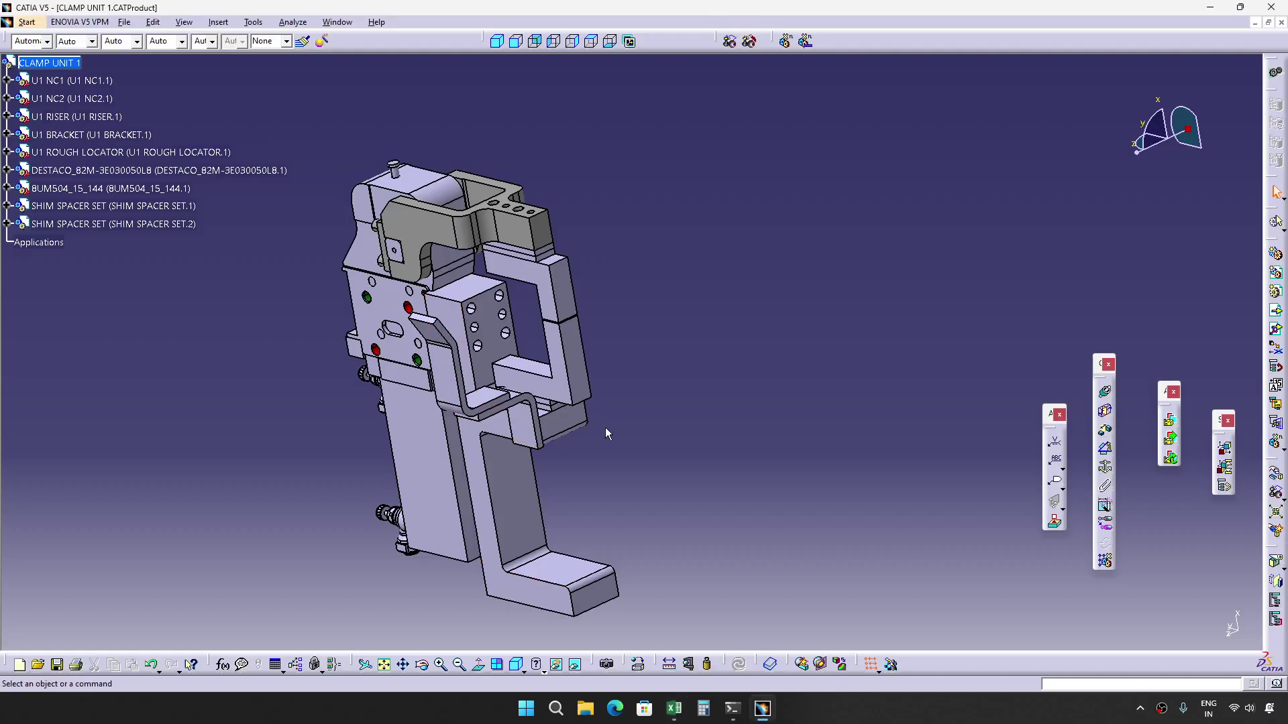
pyautogui.moveTo(606, 433); pyautogui.dragTo(756, 393, button='middle')
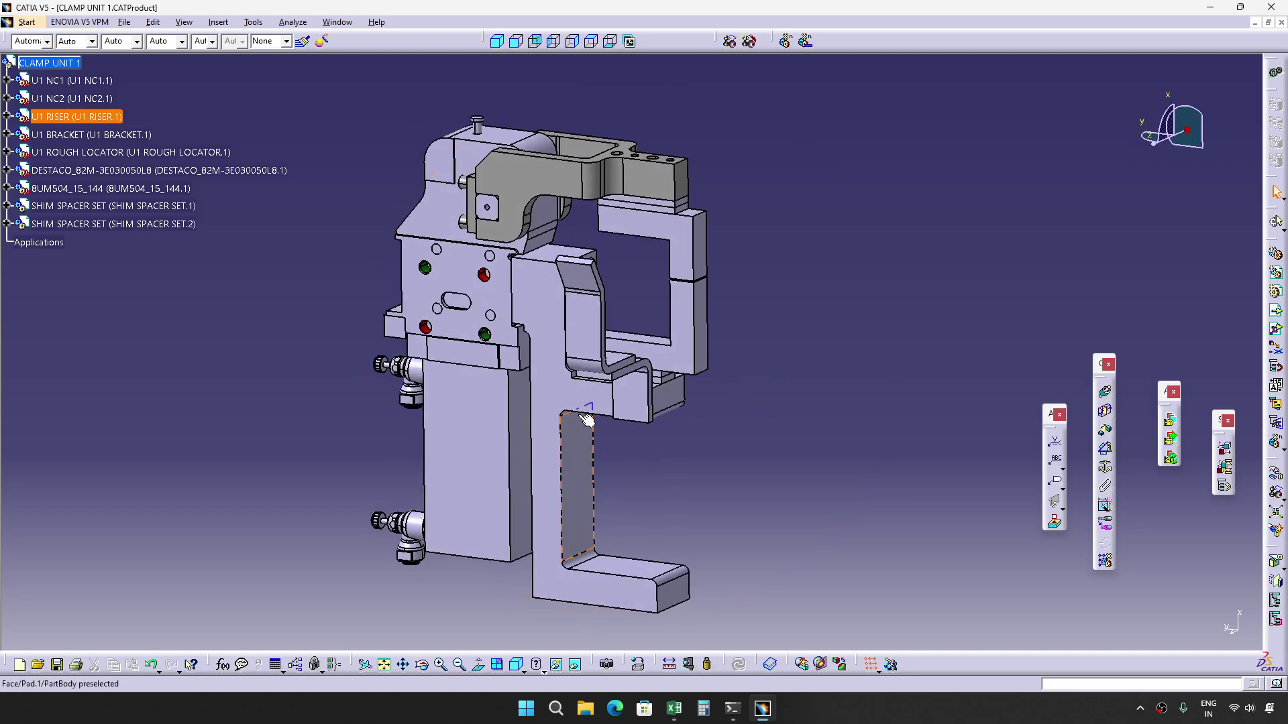
pyautogui.moveTo(529, 429); pyautogui.dragTo(733, 420, button='middle')
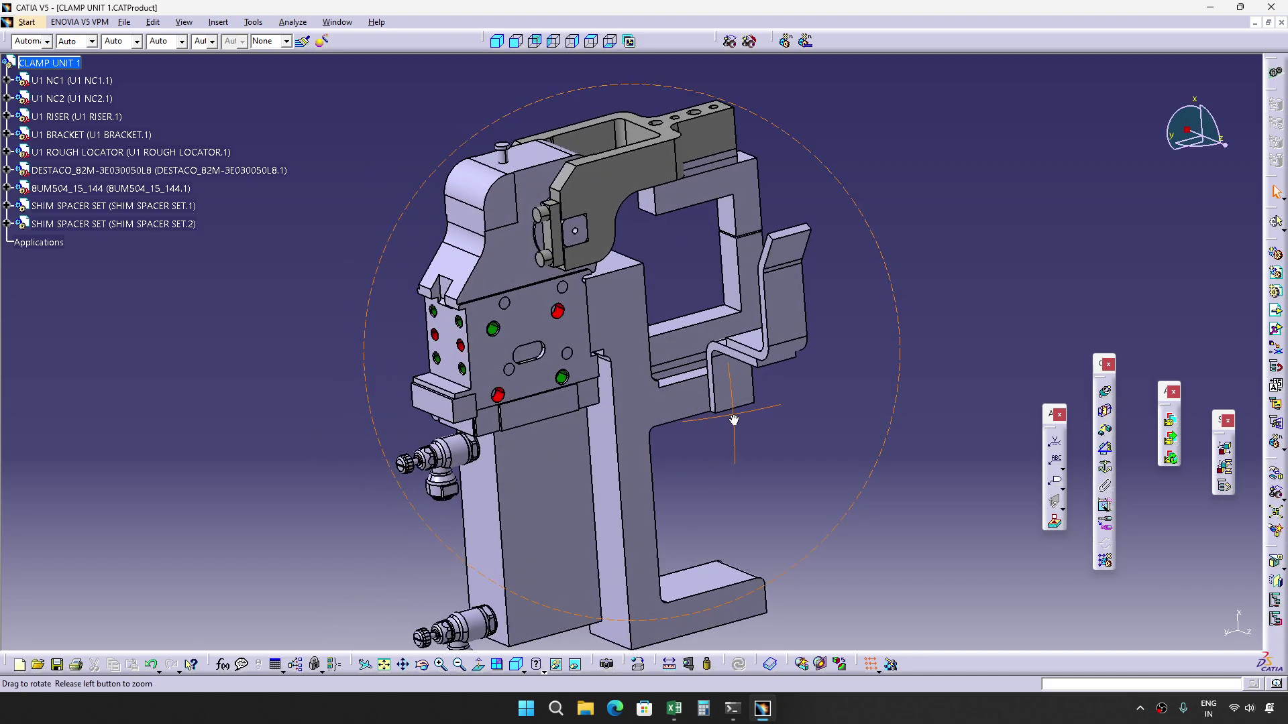
pyautogui.click(689, 401)
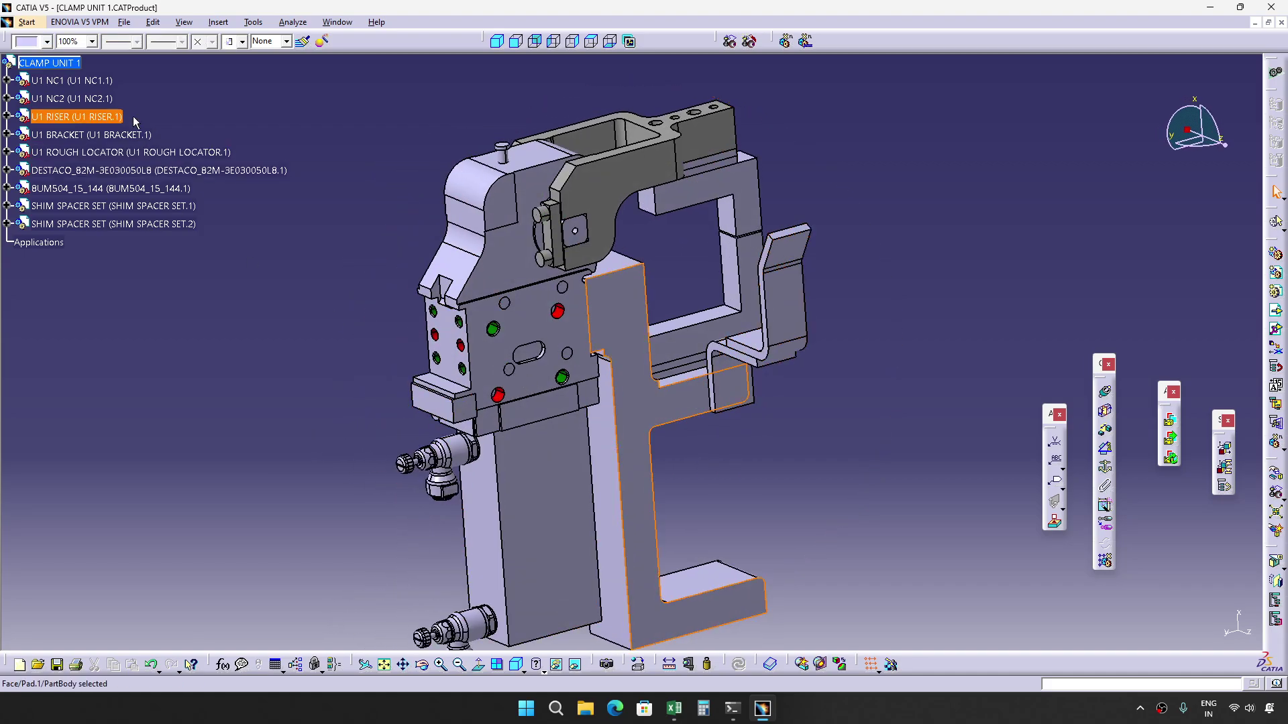
pyautogui.moveTo(672, 409)
pyautogui.mouseDown(button='middle')
pyautogui.moveTo(623, 407)
pyautogui.moveTo(657, 401)
pyautogui.mouseUp(button='middle')
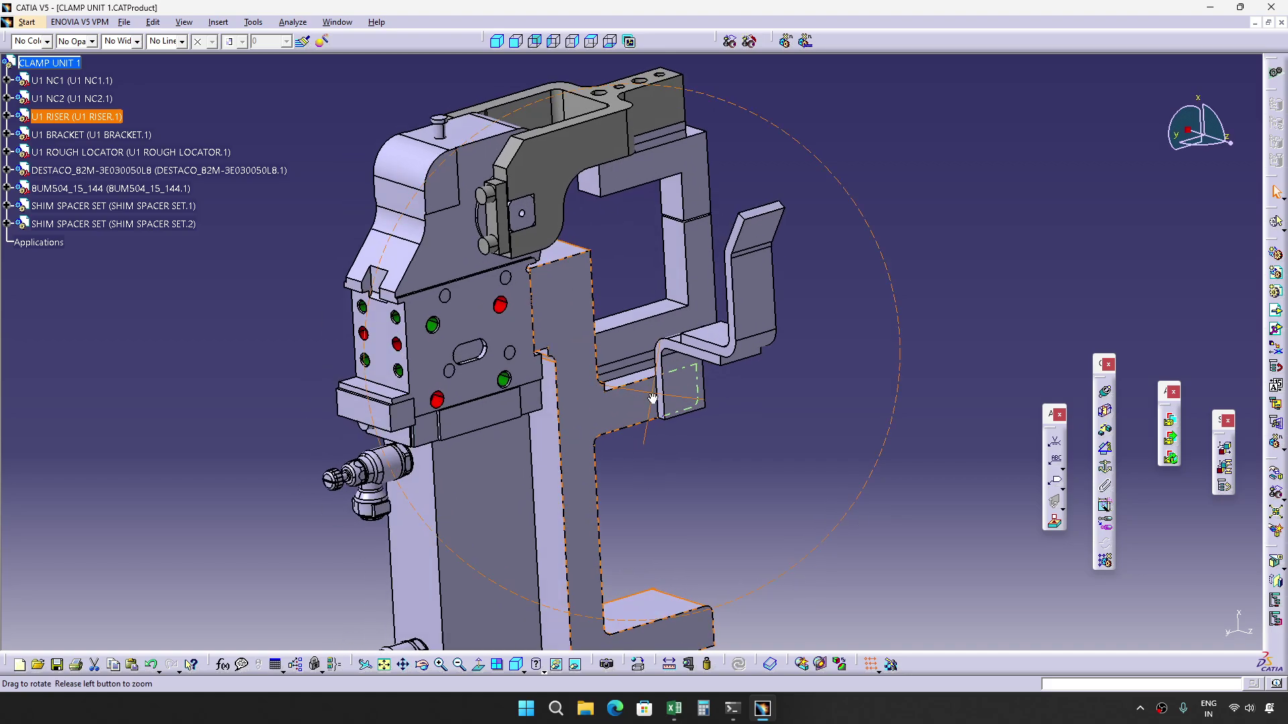
pyautogui.keyDown('ctrl'); pyautogui.click(690, 395); pyautogui.keyUp('ctrl')
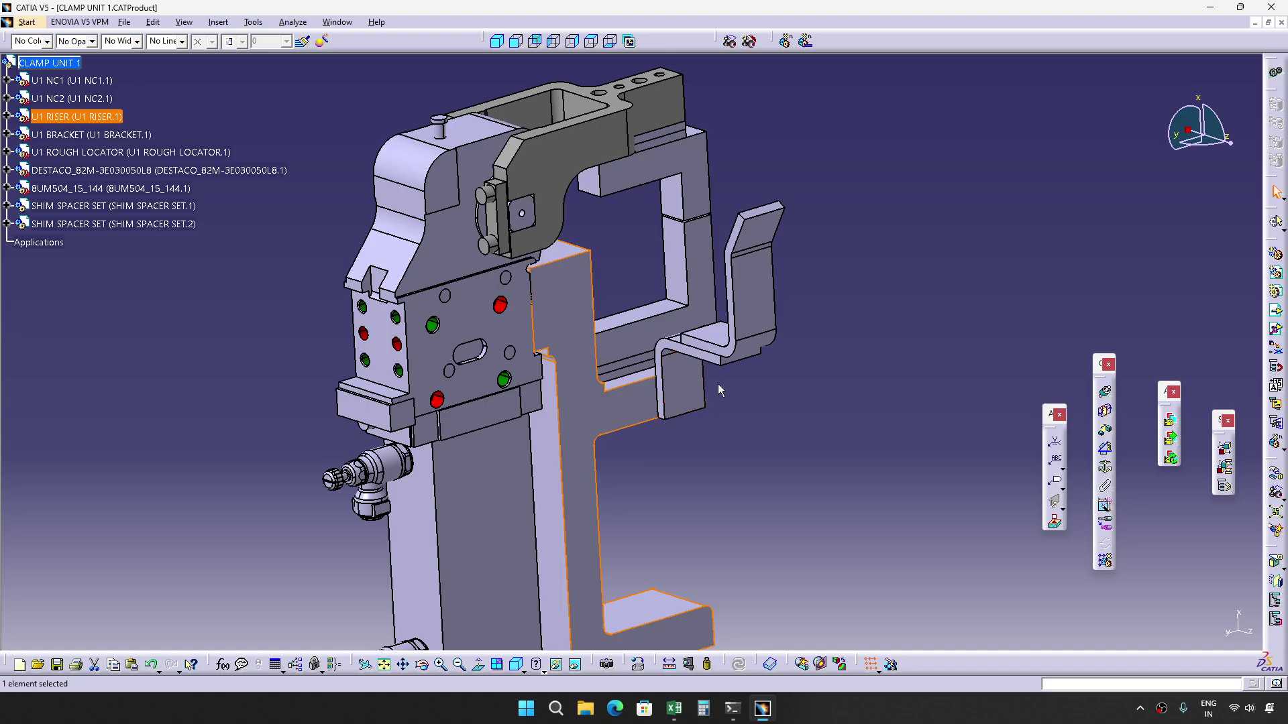
# Return to the MAIN PRODUCT window and inspect the clamp unit 1 riser within the LH tool.
pyautogui.click(345, 23)
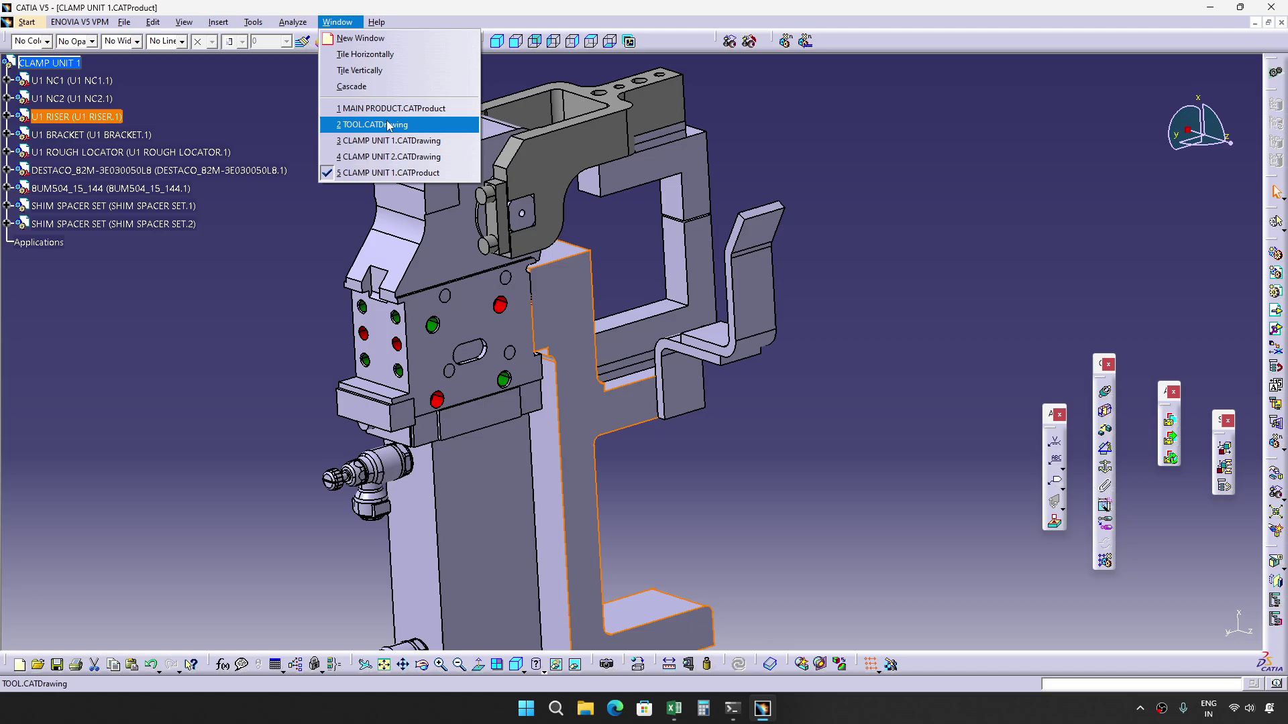
pyautogui.click(390, 107)
pyautogui.click(645, 347)
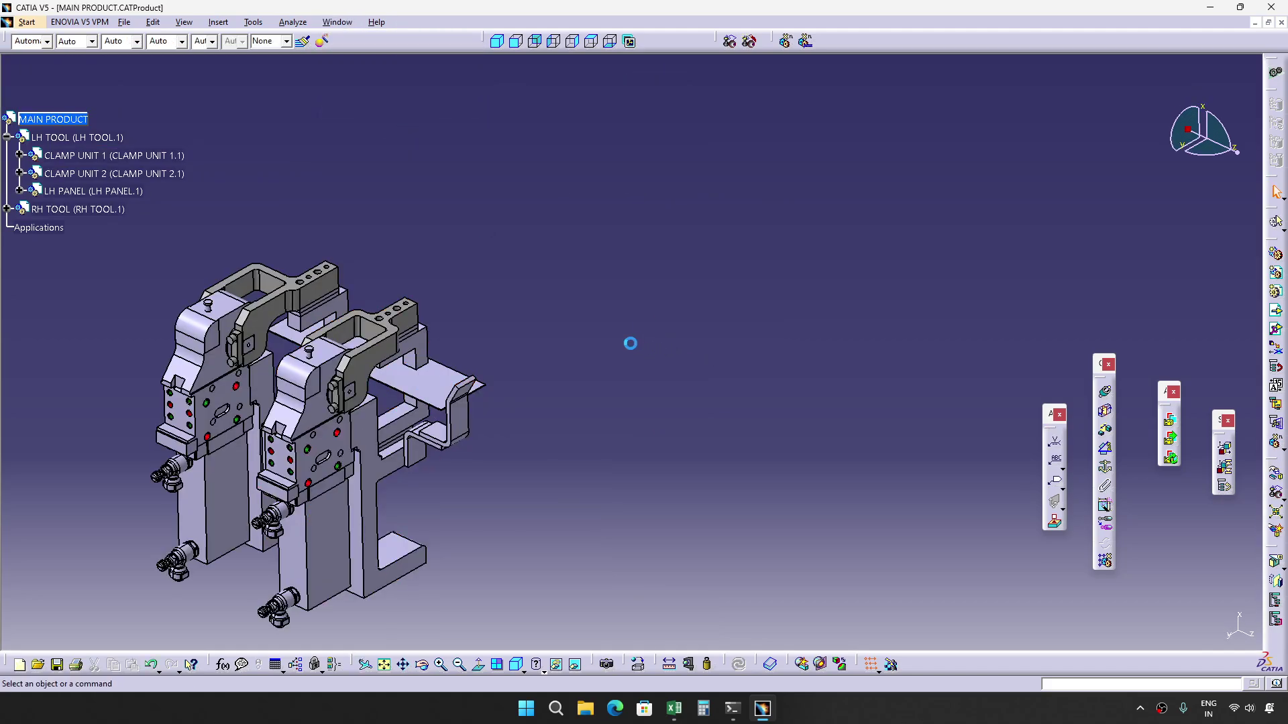
pyautogui.moveTo(607, 270); pyautogui.dragTo(563, 342, button='middle')
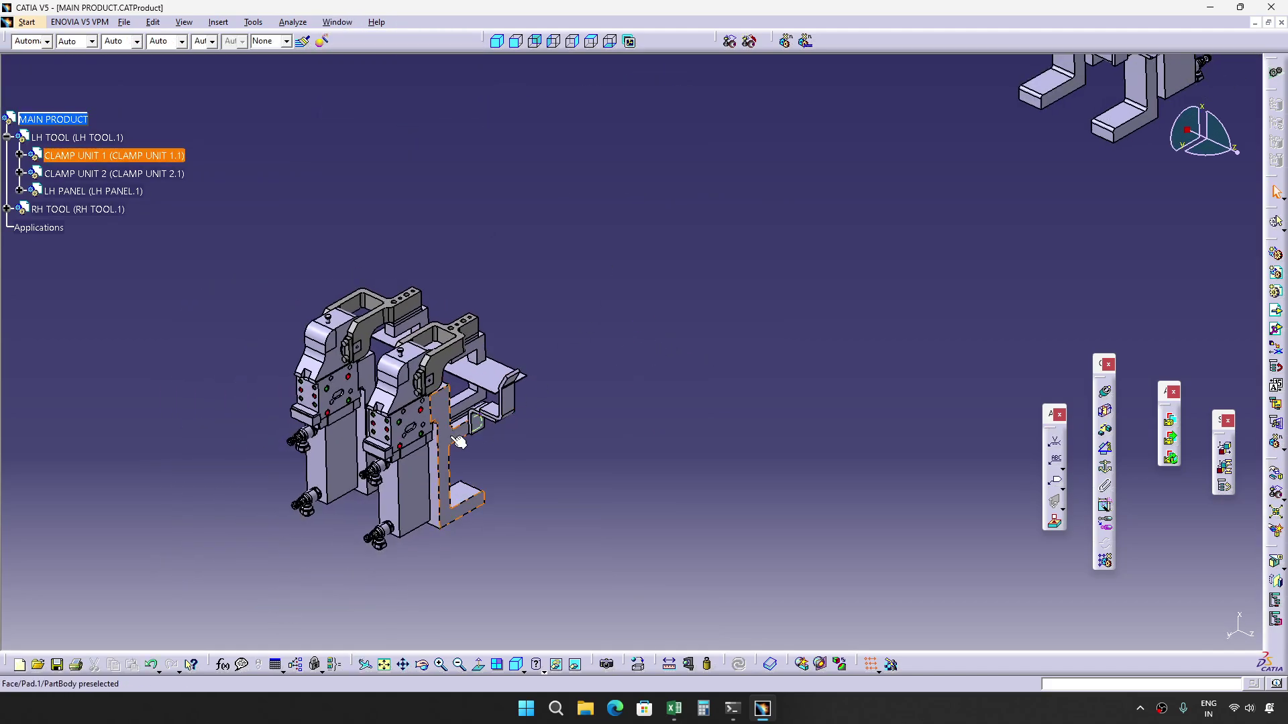
pyautogui.moveTo(802, 227); pyautogui.dragTo(637, 311, button='middle')
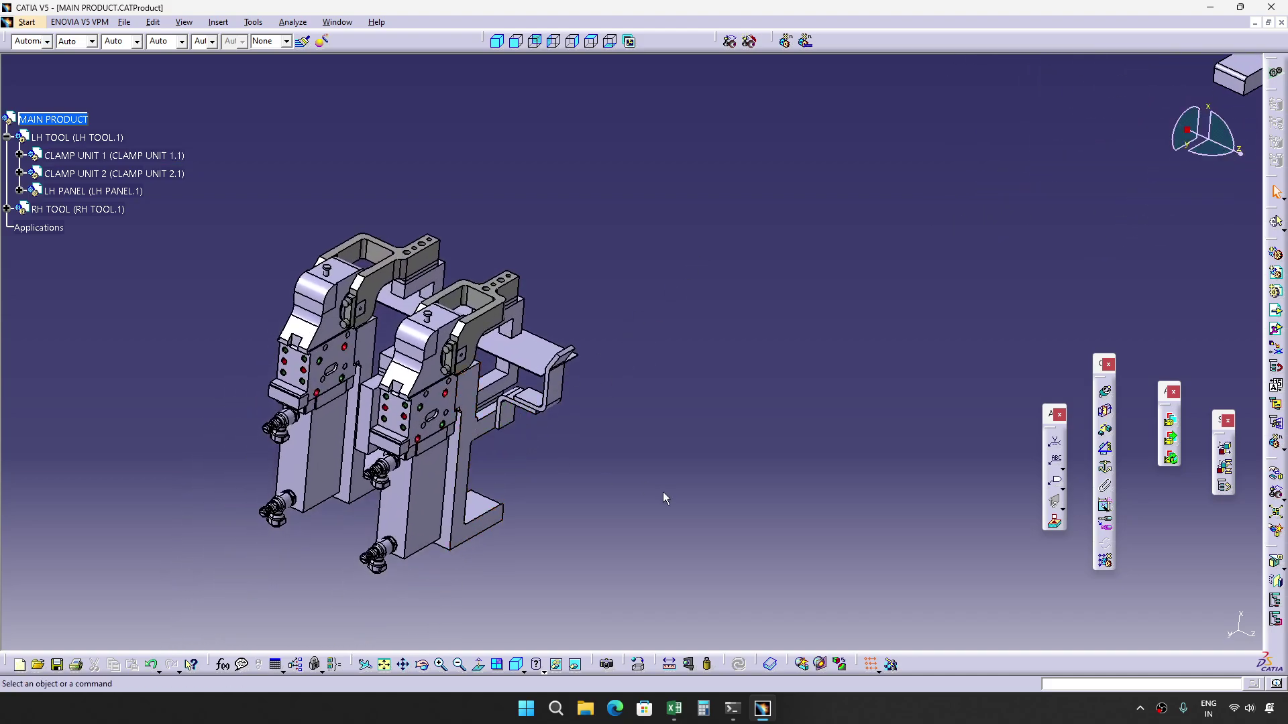
# In Excel, set the U1 RISER quantity to 1 under LH TOOL L and RH TOOL R, and clear both its S quantities.
pyautogui.click(674, 708)
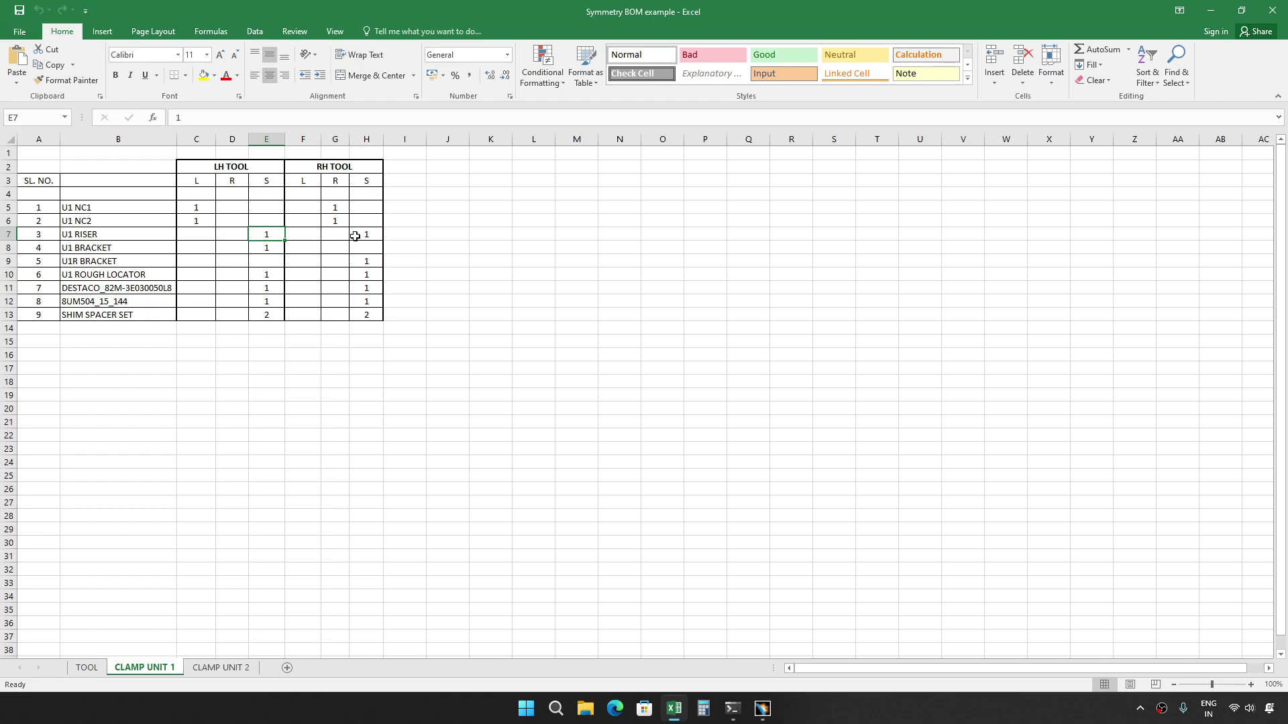
pyautogui.click(205, 236)
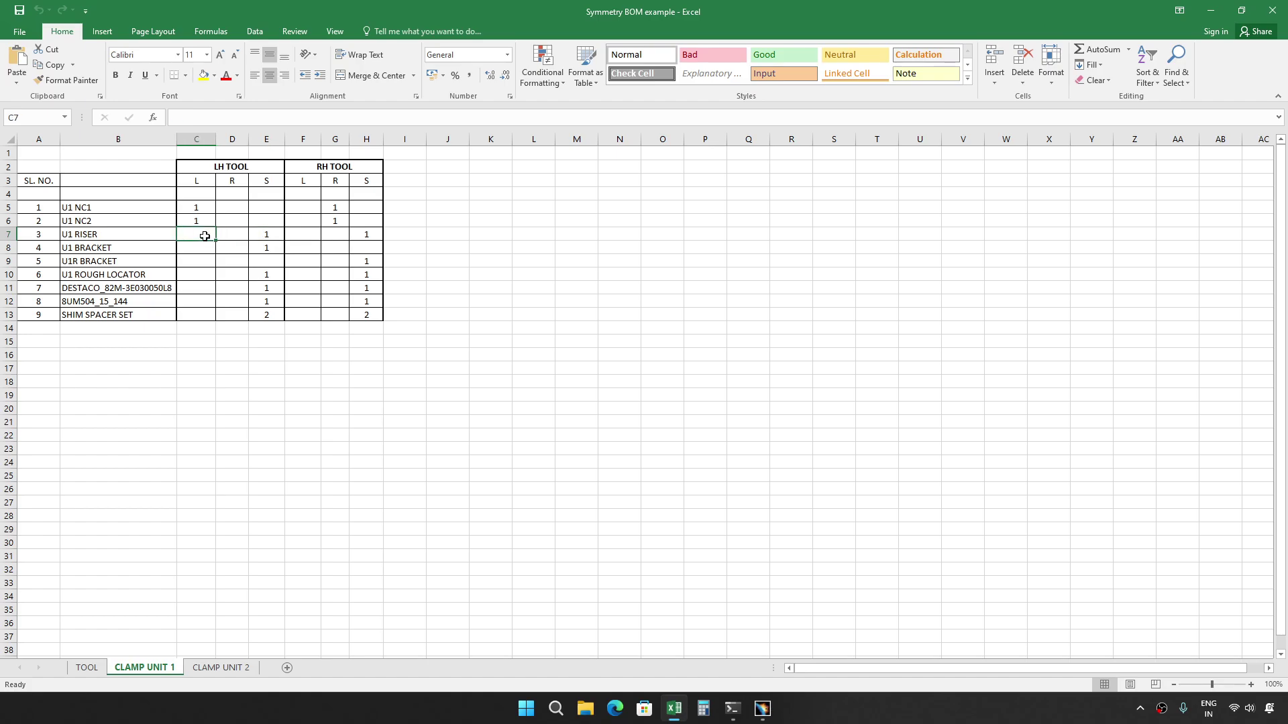
pyautogui.write('1')
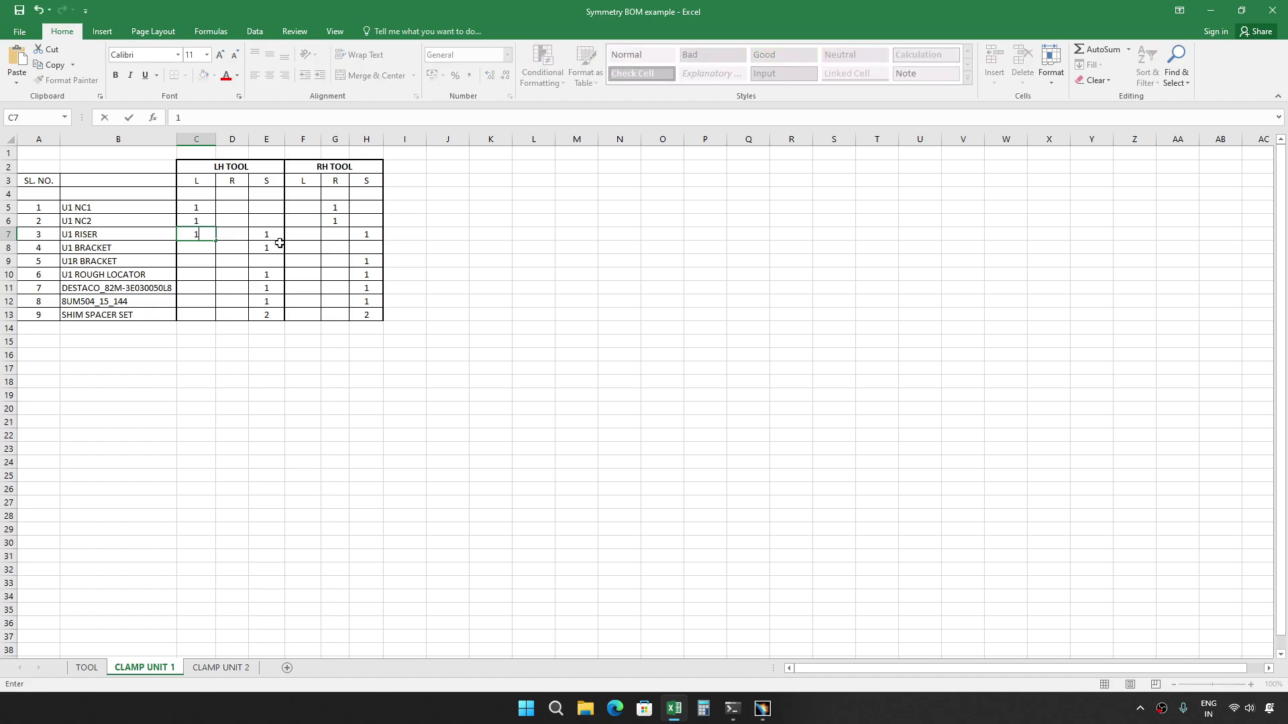
pyautogui.click(330, 234)
pyautogui.write('1')
pyautogui.click(367, 235)
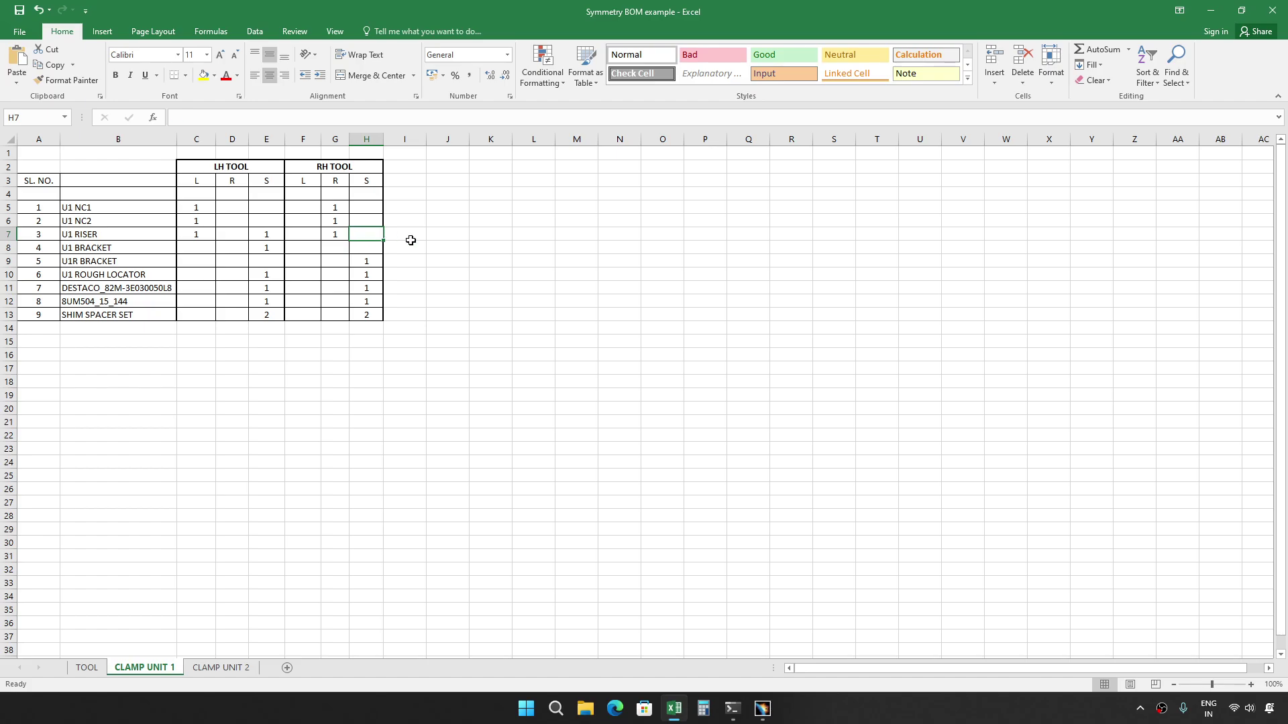
pyautogui.click(276, 238)
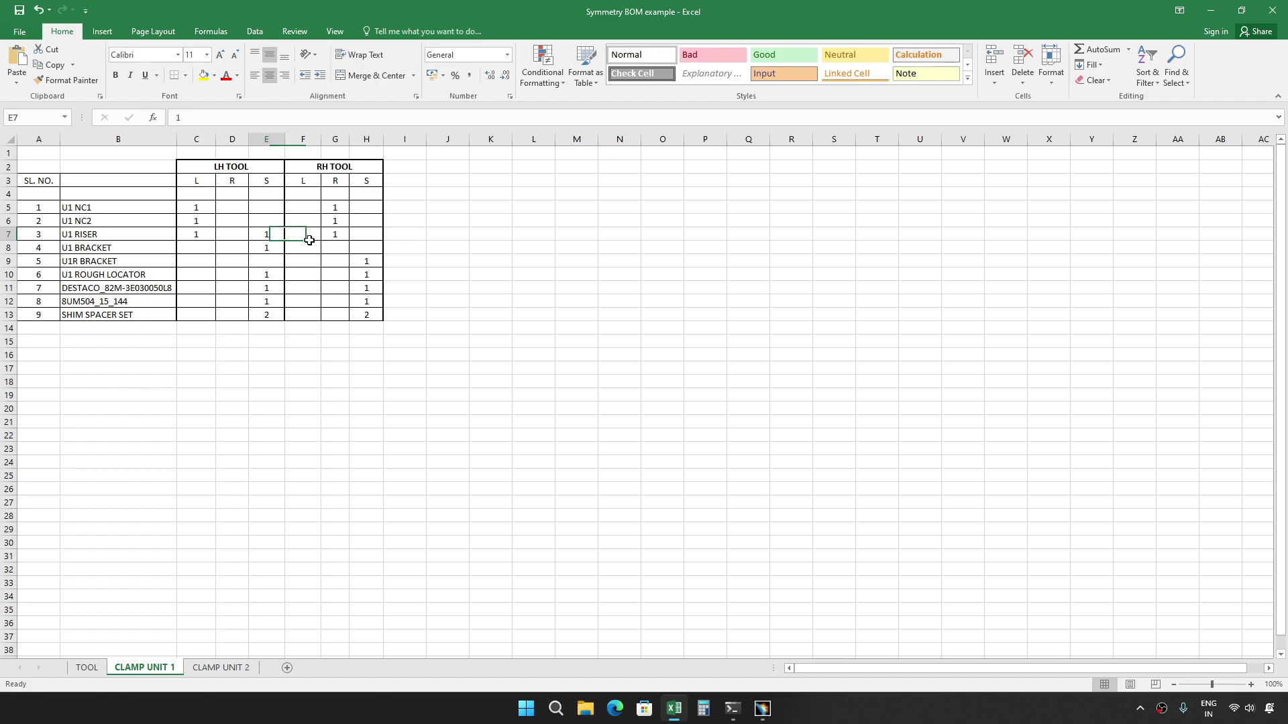
pyautogui.click(476, 248)
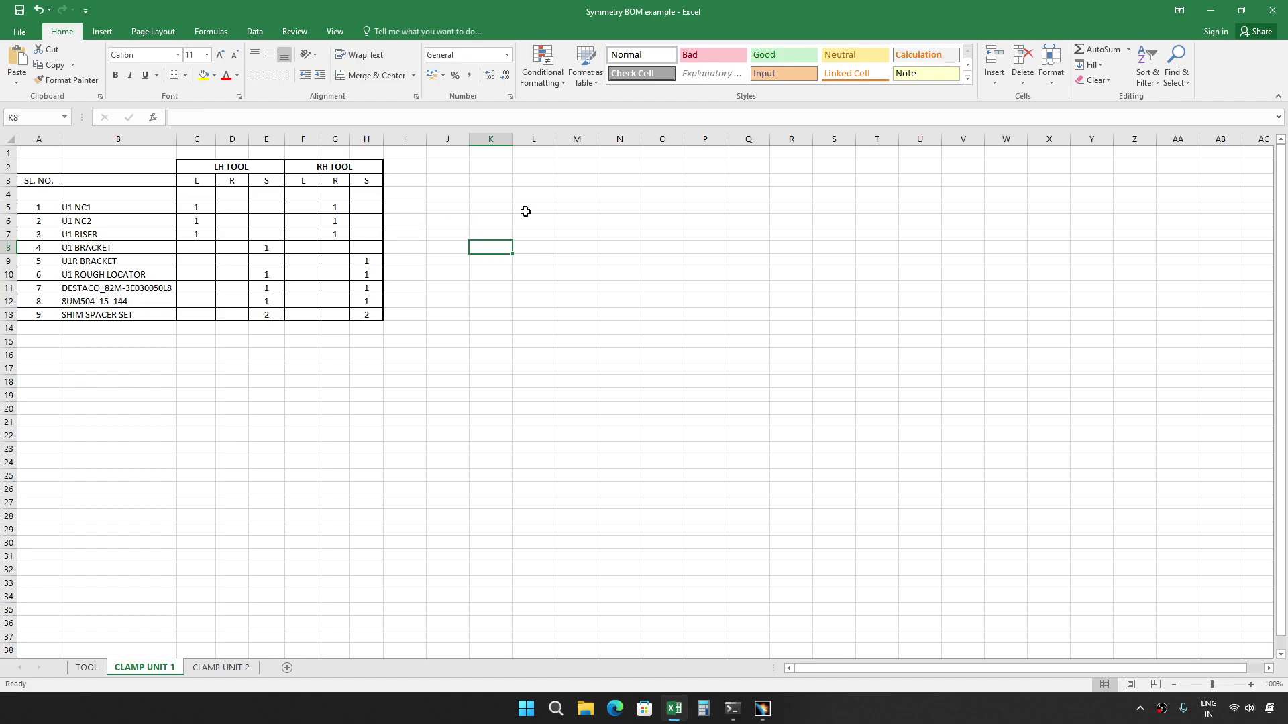
# Switch to CATIA and examine the clamp unit 1 riser on the LH tool in the main assembly.
pyautogui.click(1241, 10)
pyautogui.click(1069, 115)
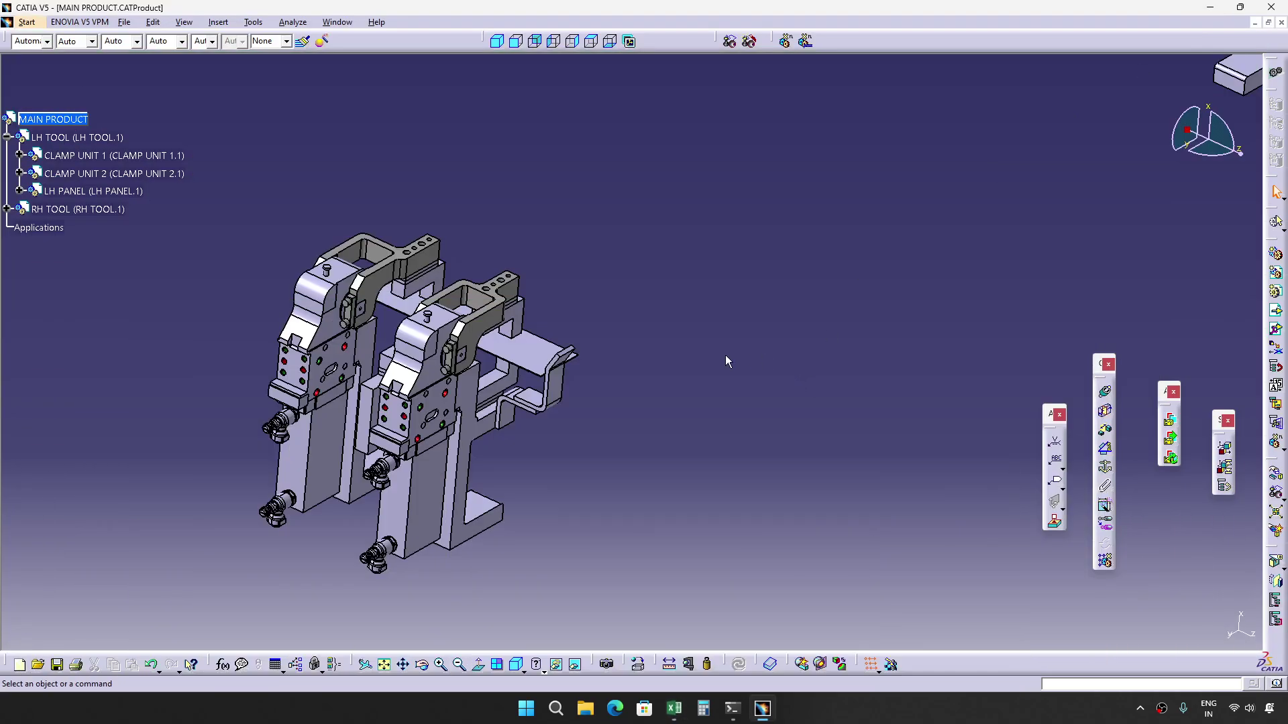
pyautogui.click(479, 427)
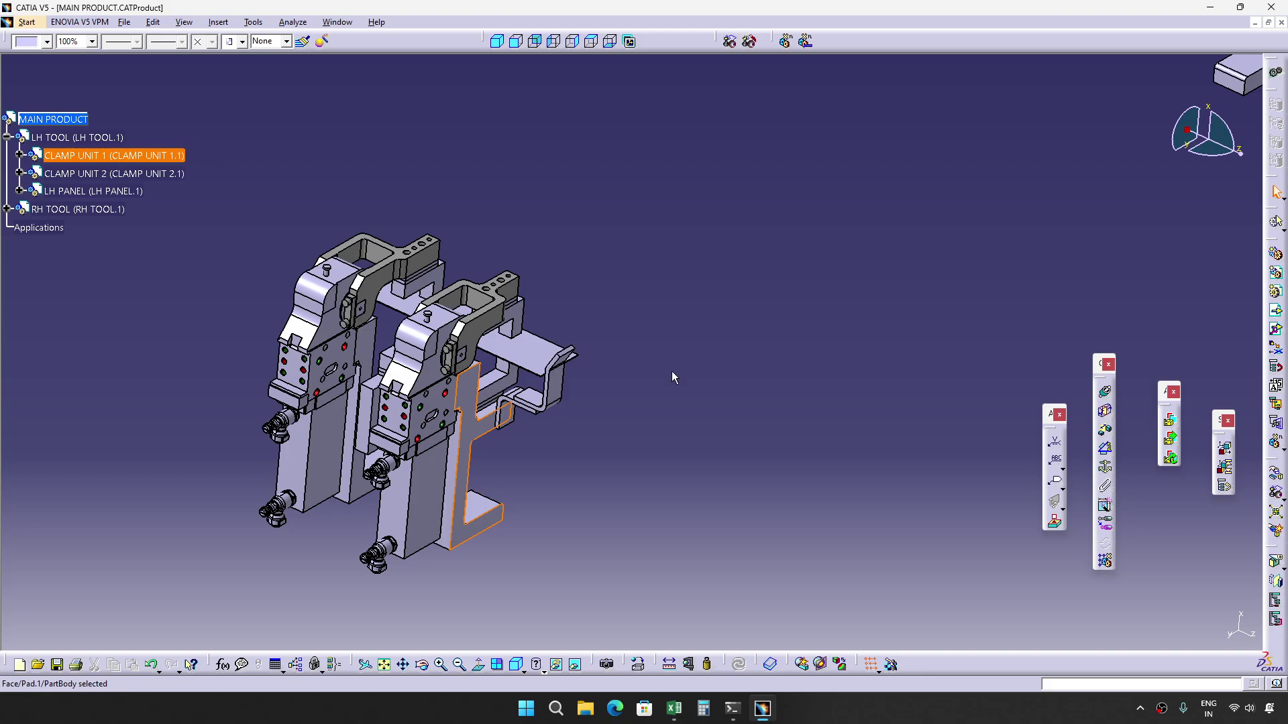
pyautogui.moveTo(671, 371)
pyautogui.mouseDown(button='middle')
pyautogui.moveTo(678, 356)
pyautogui.moveTo(610, 391)
pyautogui.moveTo(658, 386)
pyautogui.mouseUp(button='middle')
pyautogui.middleClick(330, 529)
pyautogui.click(632, 425)
pyautogui.moveTo(643, 393); pyautogui.dragTo(616, 376, button='middle')
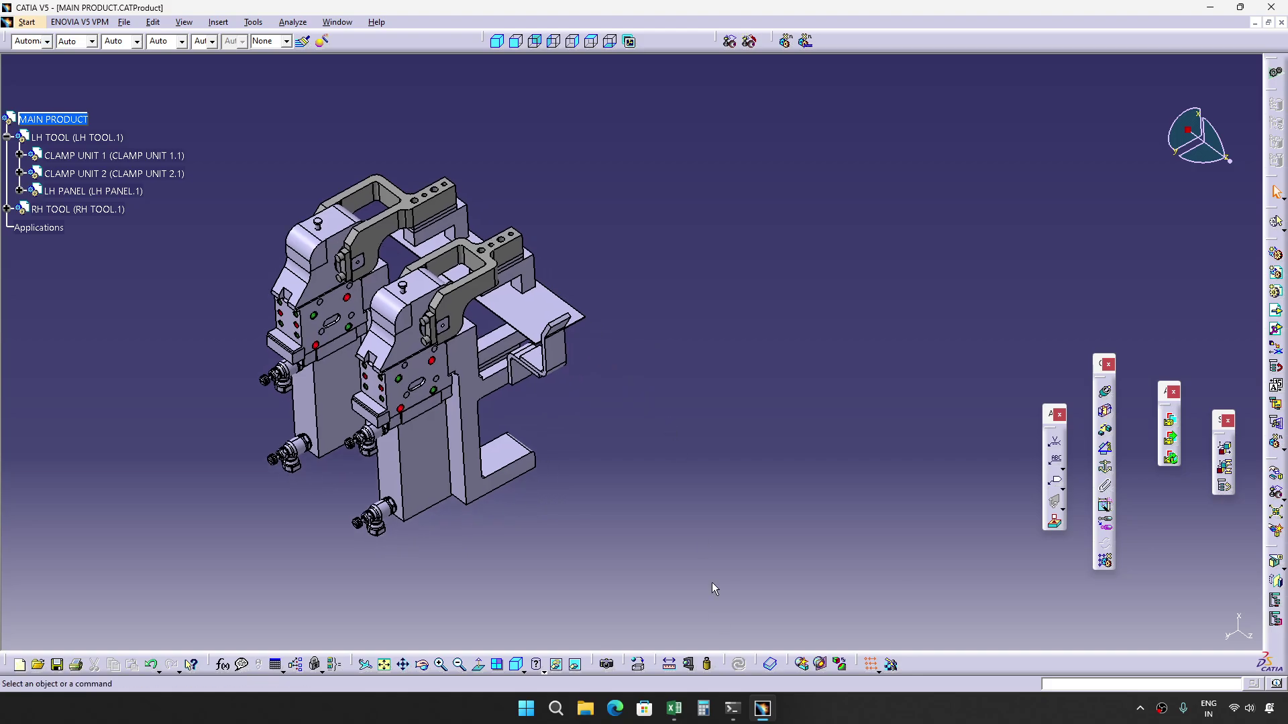
pyautogui.moveTo(762, 715)
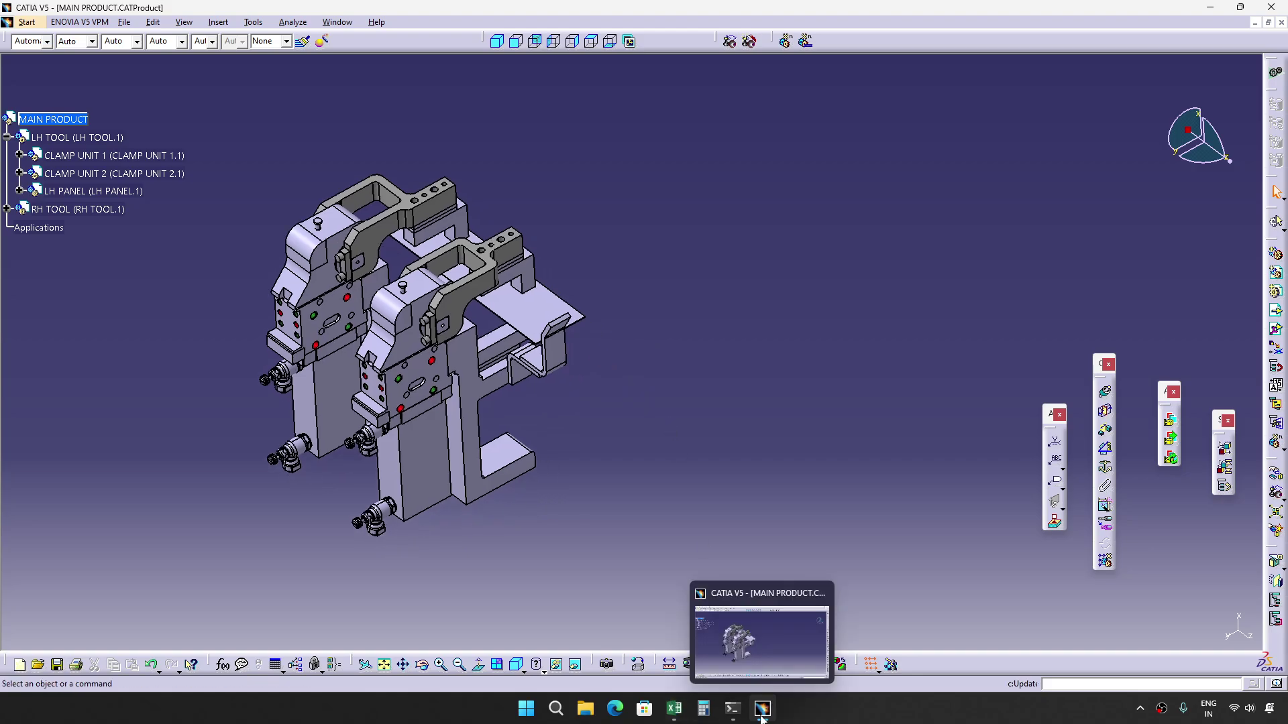
# Open the CLAMP UNIT 1.CATDrawing window and examine the ballooned bracket and neighbouring components.
pyautogui.click(337, 22)
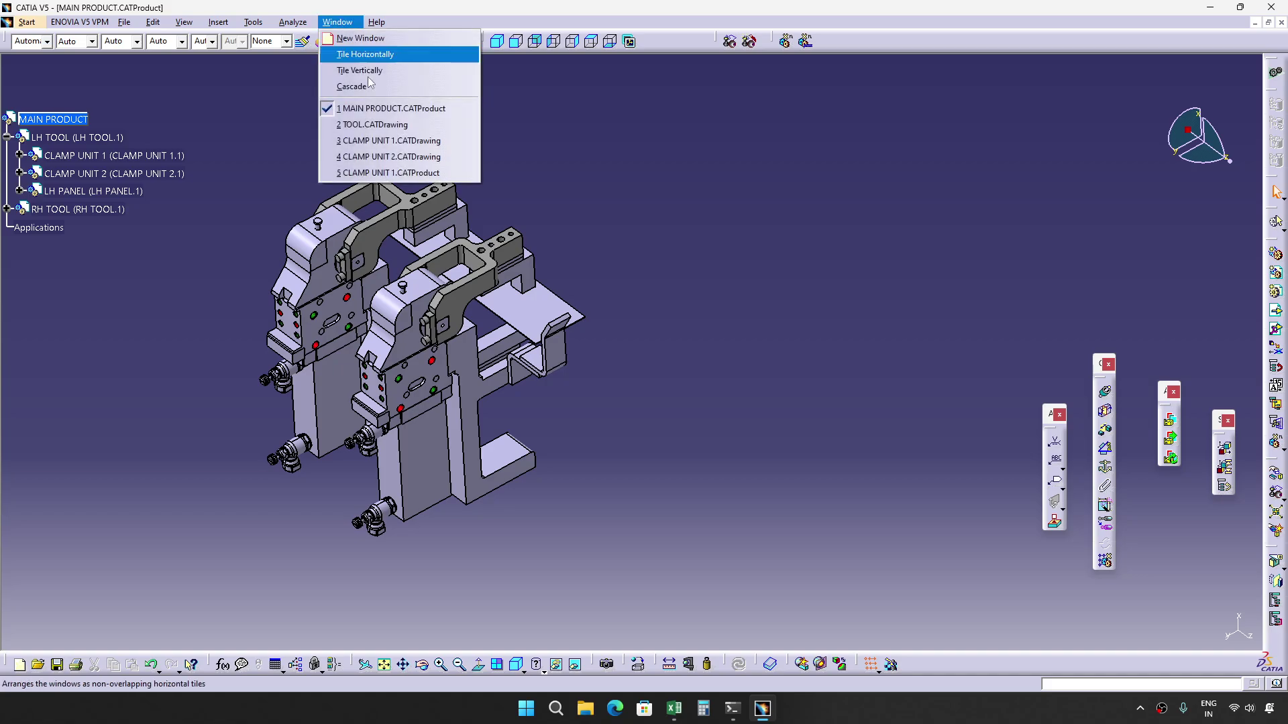
pyautogui.click(387, 141)
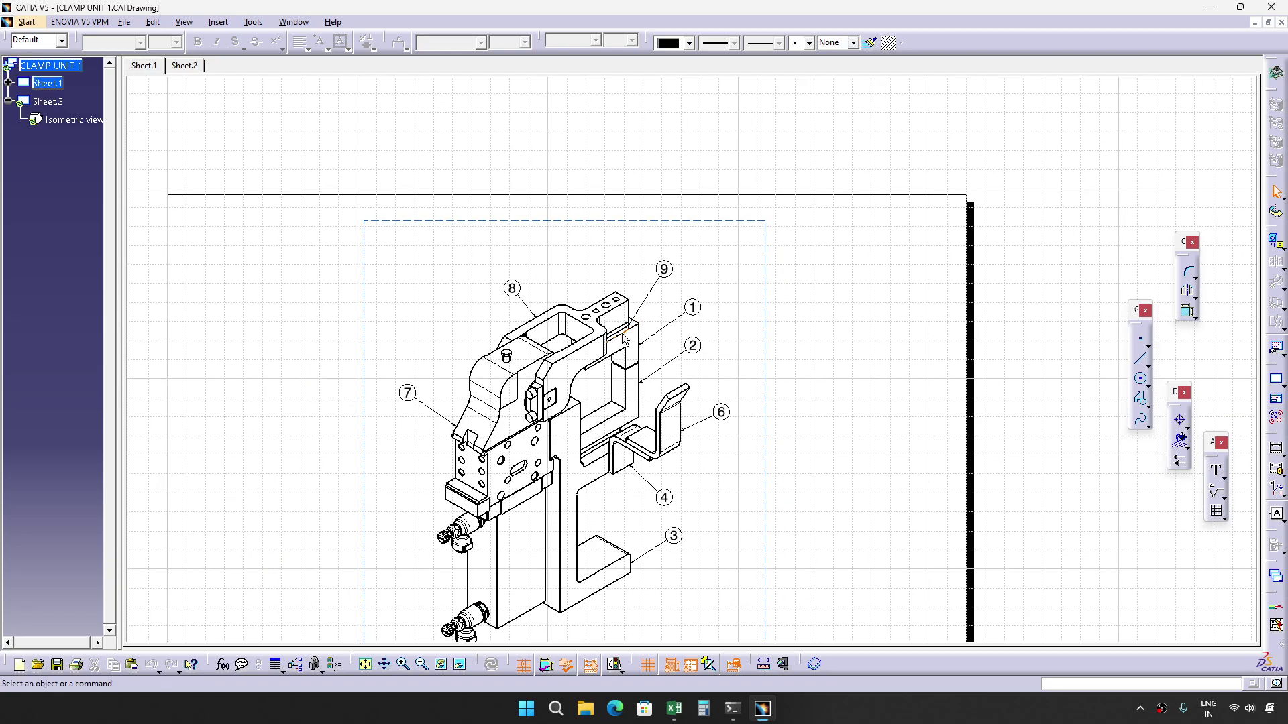
pyautogui.moveTo(622, 338)
pyautogui.mouseDown(button='middle')
pyautogui.moveTo(641, 228)
pyautogui.moveTo(650, 360)
pyautogui.mouseUp(button='middle')
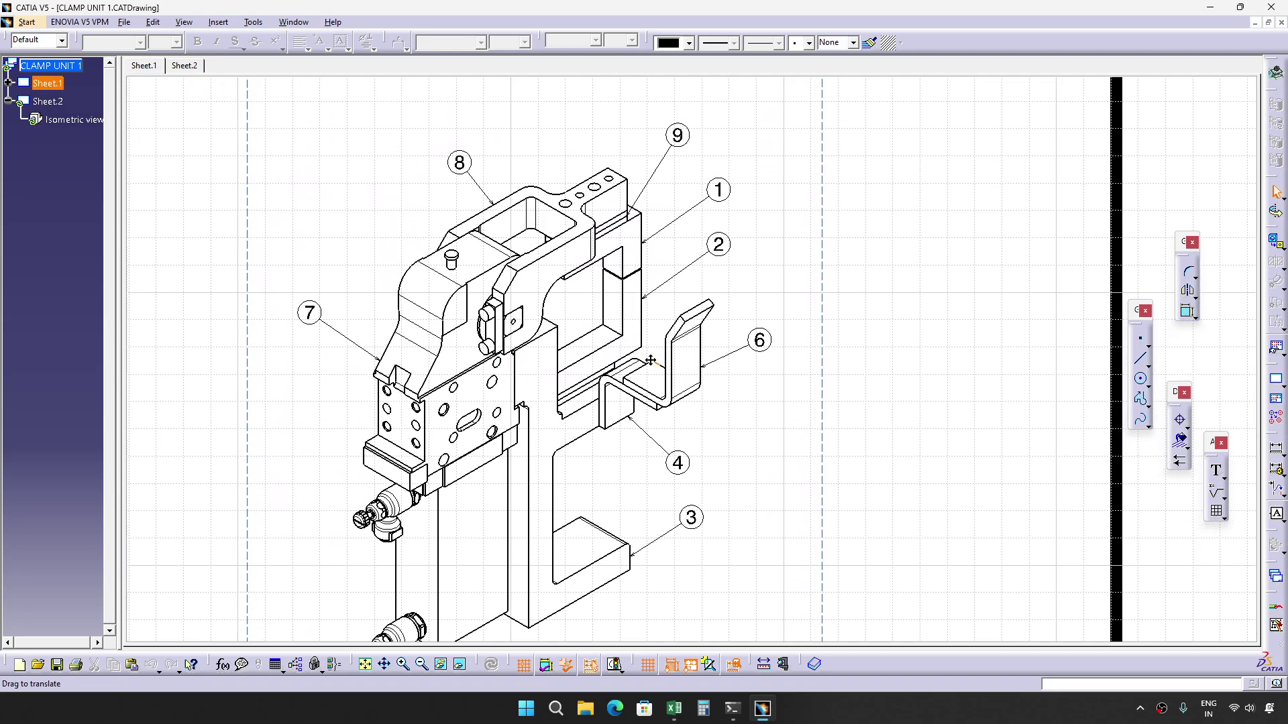
pyautogui.keyDown('ctrl'); pyautogui.moveTo(650, 313); pyautogui.dragTo(640, 338, button='middle'); pyautogui.keyUp('ctrl')
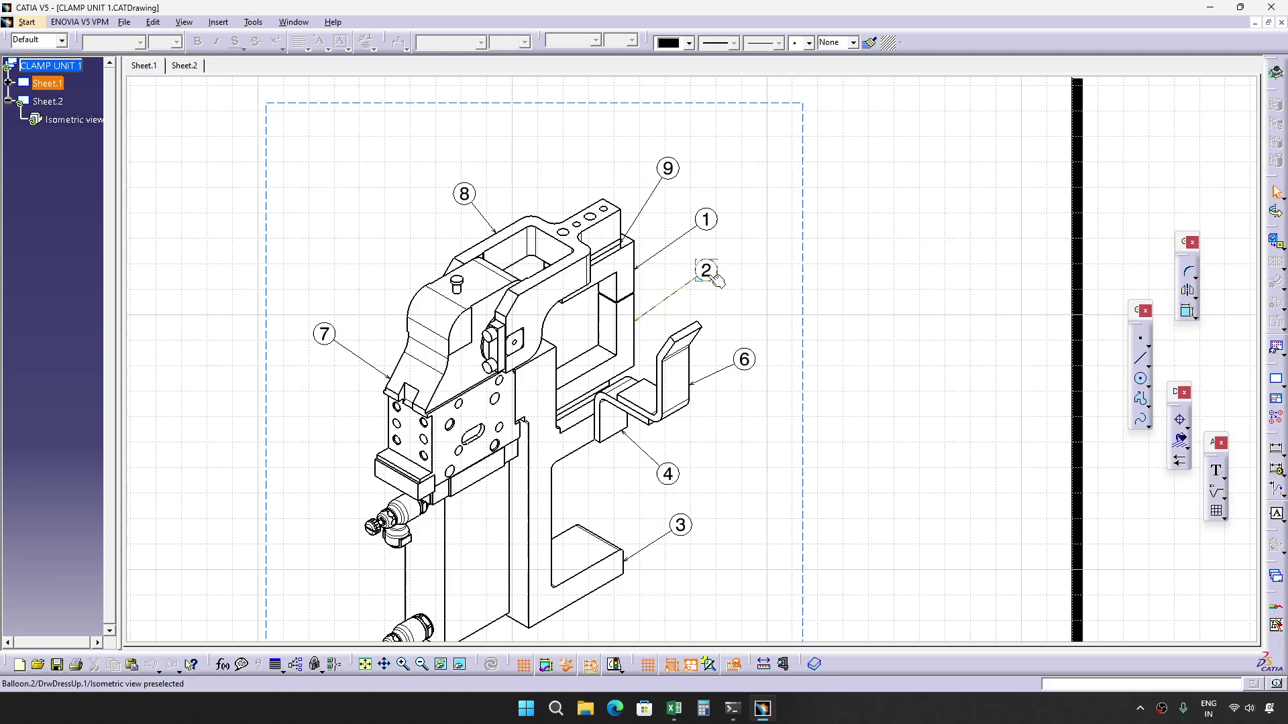
pyautogui.moveTo(767, 507); pyautogui.dragTo(768, 432, button='middle')
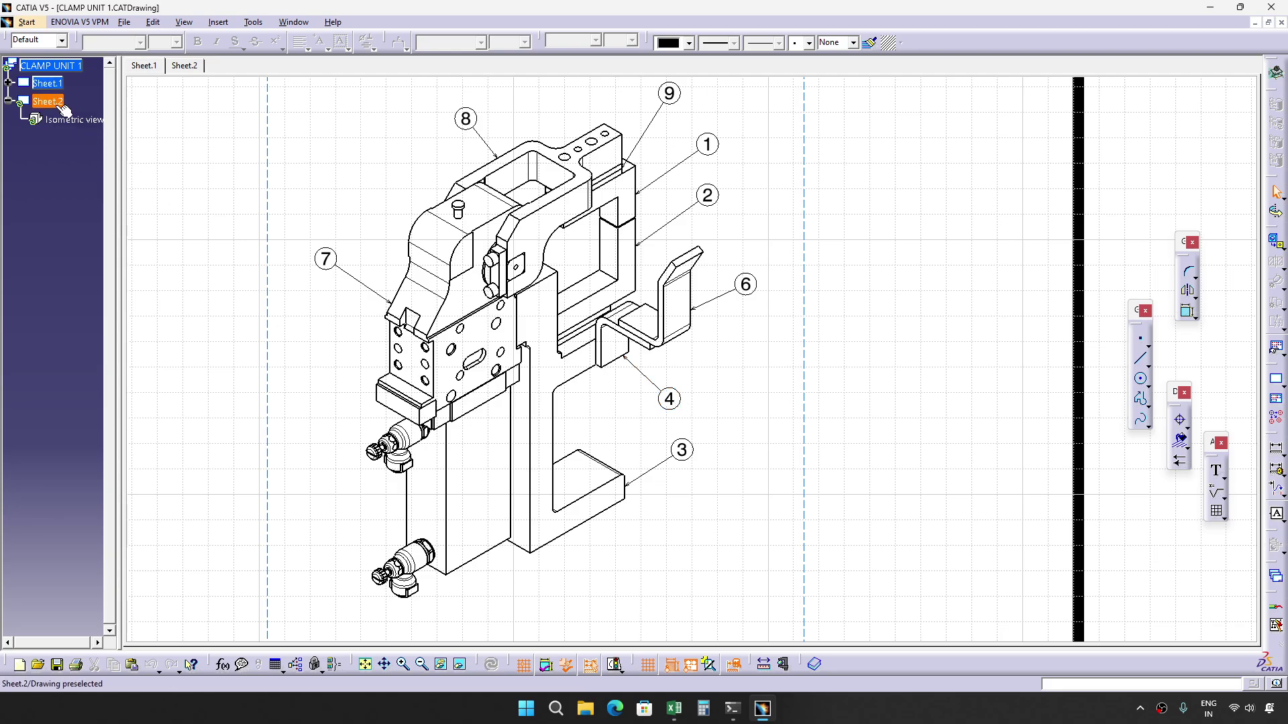
# Switch to Excel and enter 1 as the U1 BRACKET quantity under LH TOOL S on the CLAMP UNIT 1 sheet.
pyautogui.click(681, 714)
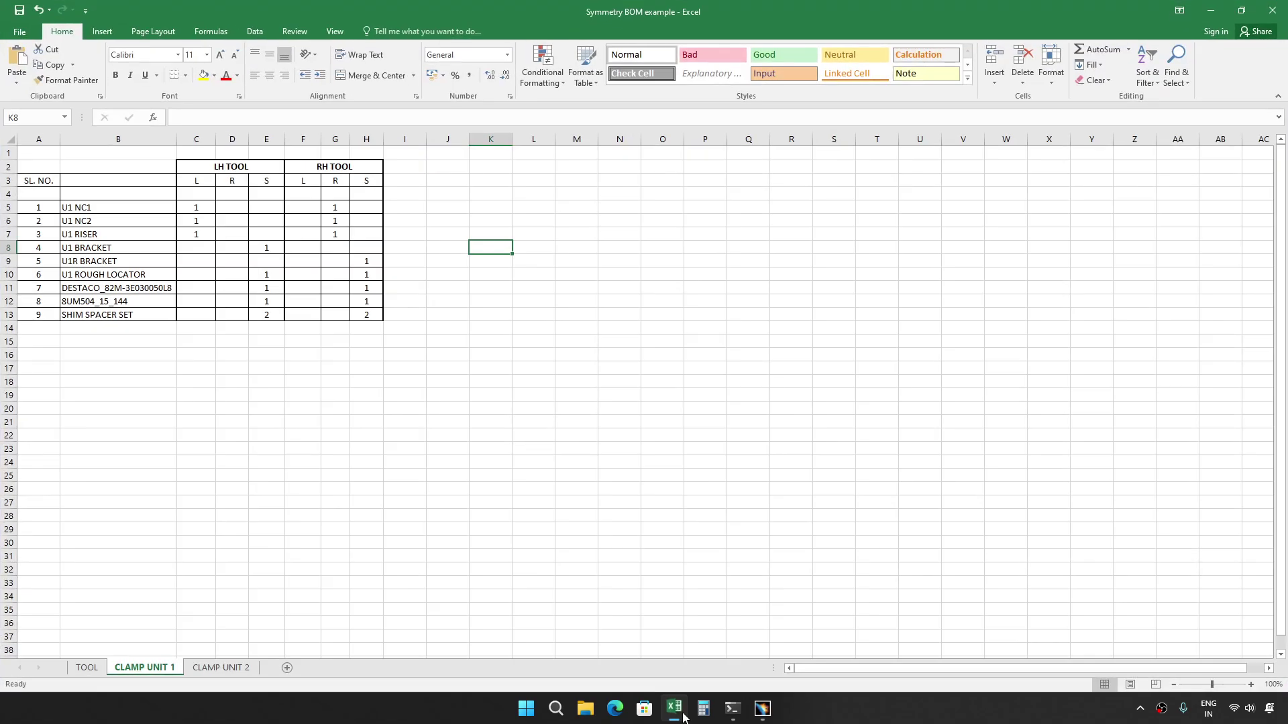
pyautogui.click(116, 250)
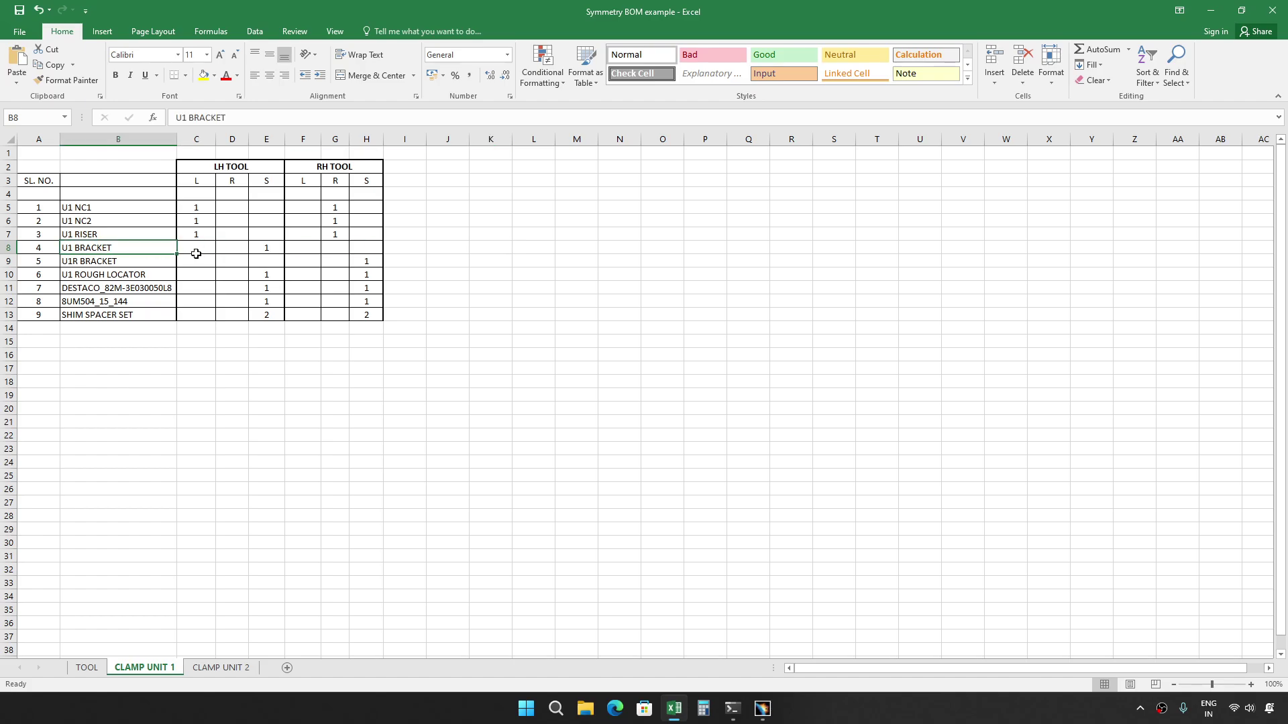
pyautogui.click(269, 250)
pyautogui.write('1')
pyautogui.hotkey('ctrl', 'Return')
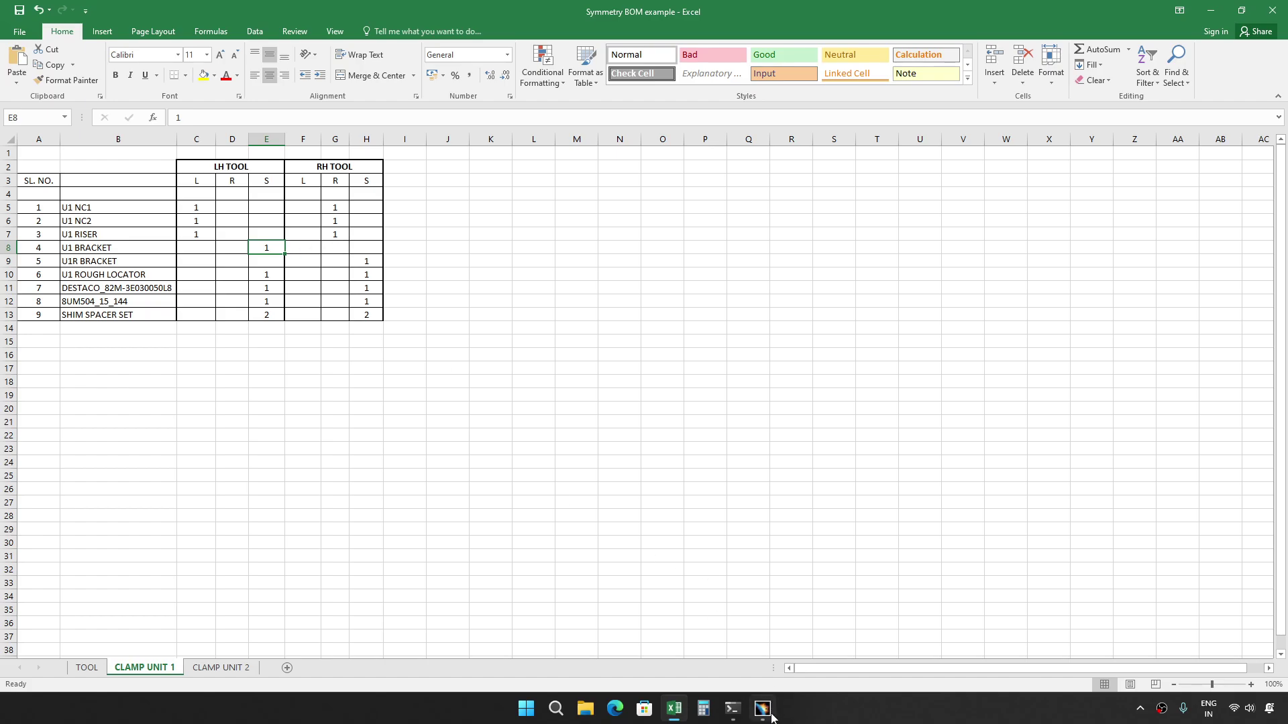
pyautogui.moveTo(771, 717)
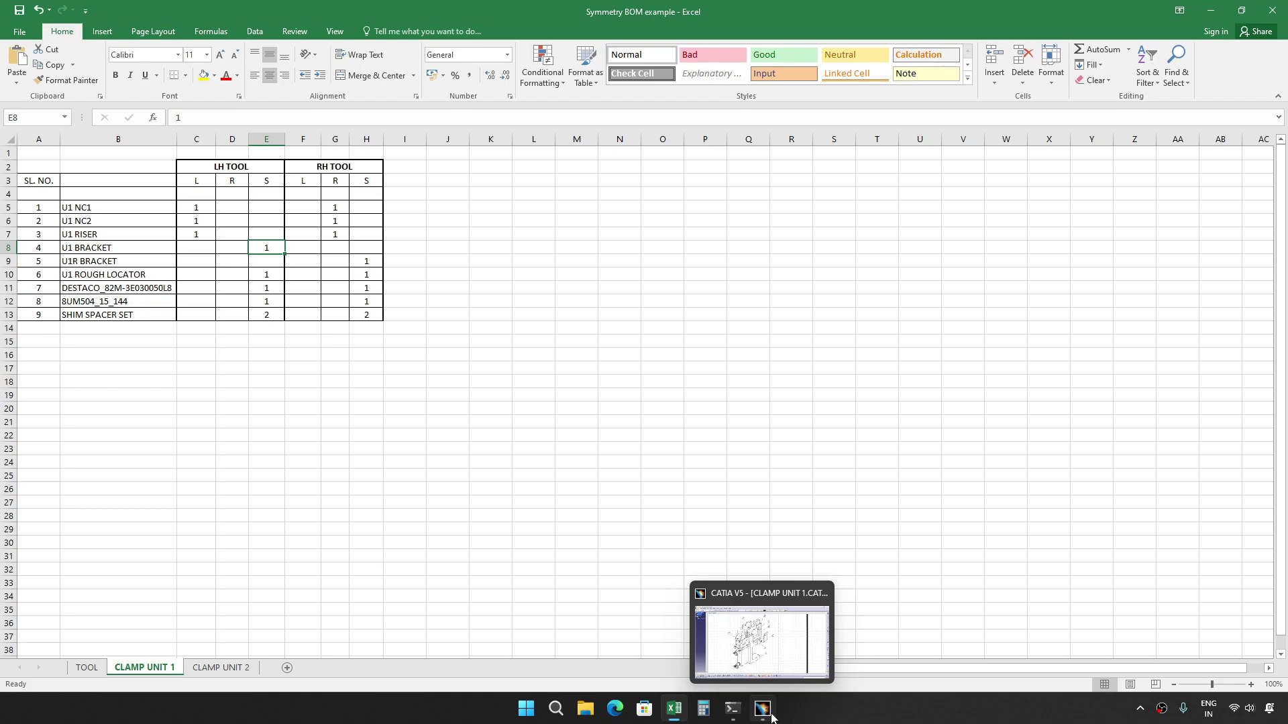
# Switch to CATIA, open the CLAMP UNIT 1.CATProduct window and select the U1 bracket to examine it.
pyautogui.click(771, 717)
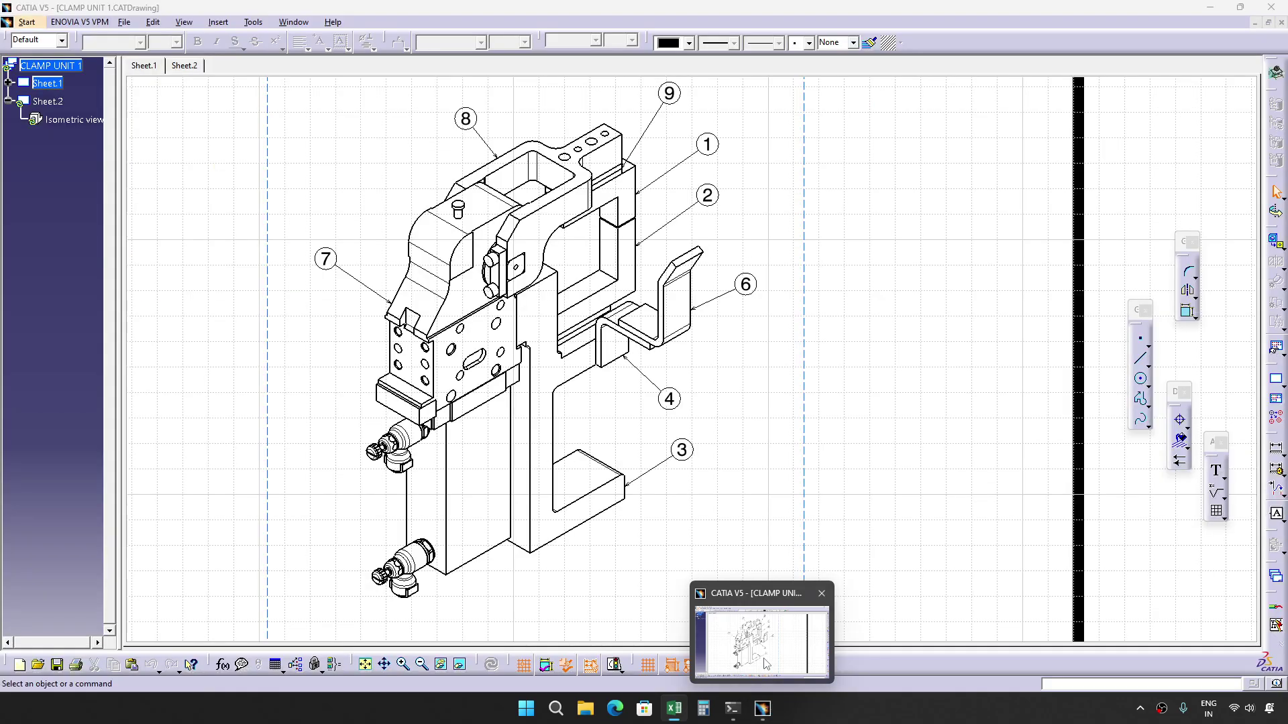
pyautogui.click(293, 22)
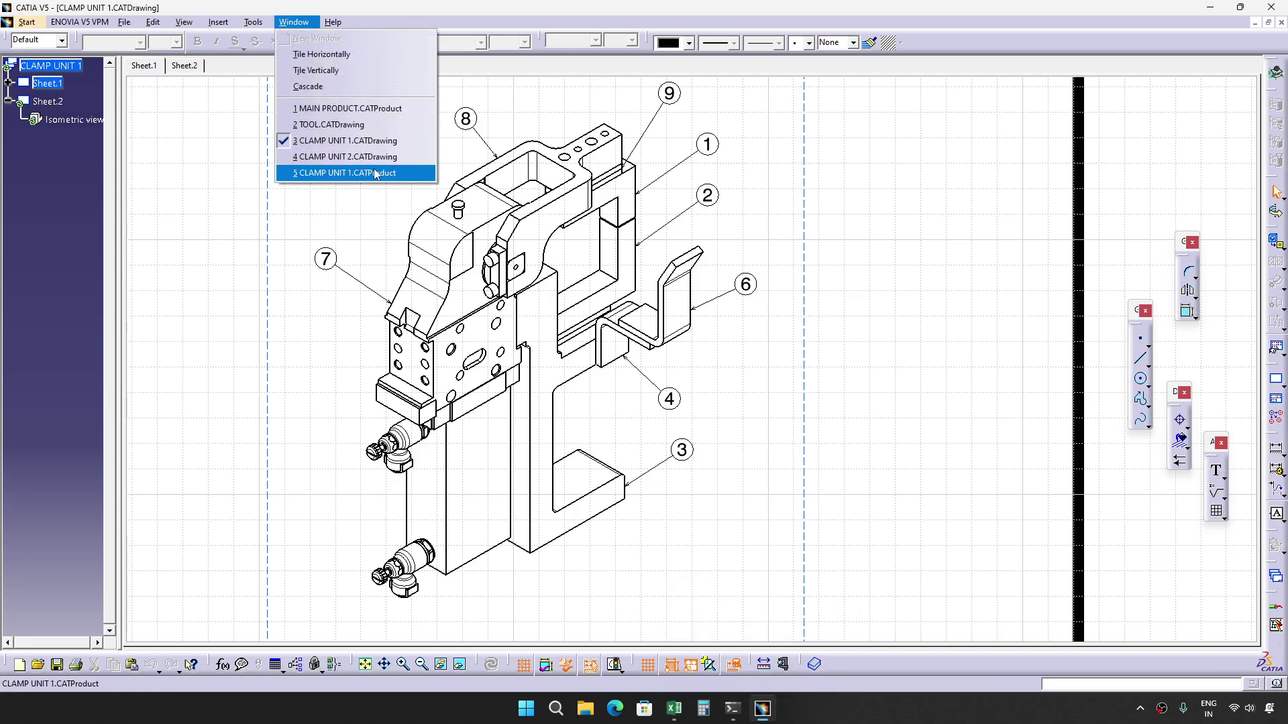
pyautogui.click(376, 174)
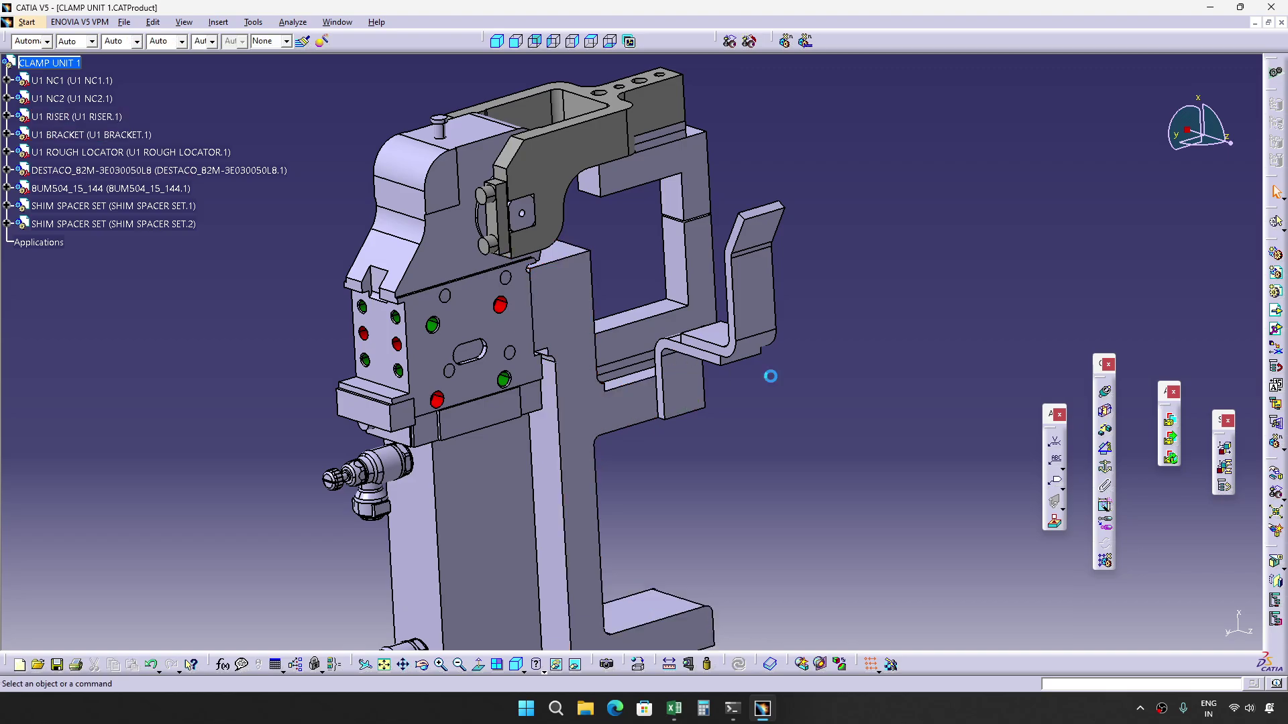
pyautogui.keyDown('ctrl'); pyautogui.click(660, 378); pyautogui.keyUp('ctrl')
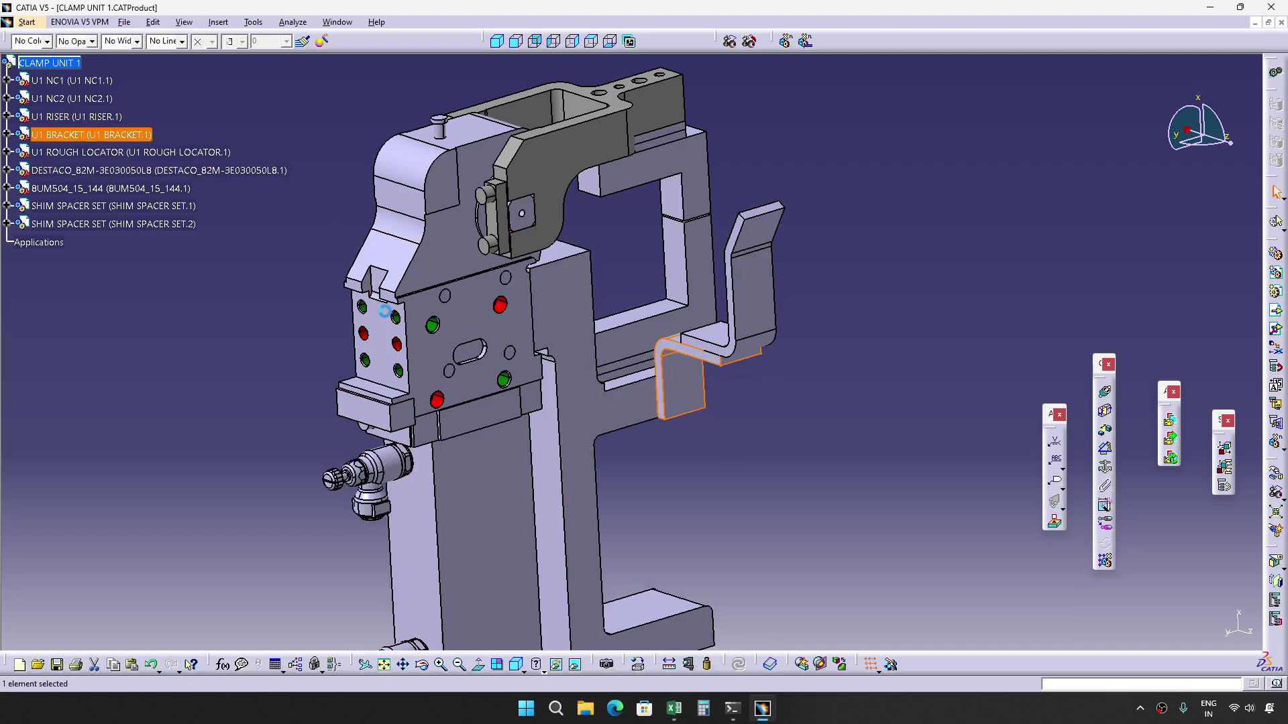
pyautogui.moveTo(643, 362); pyautogui.dragTo(680, 402, button='middle')
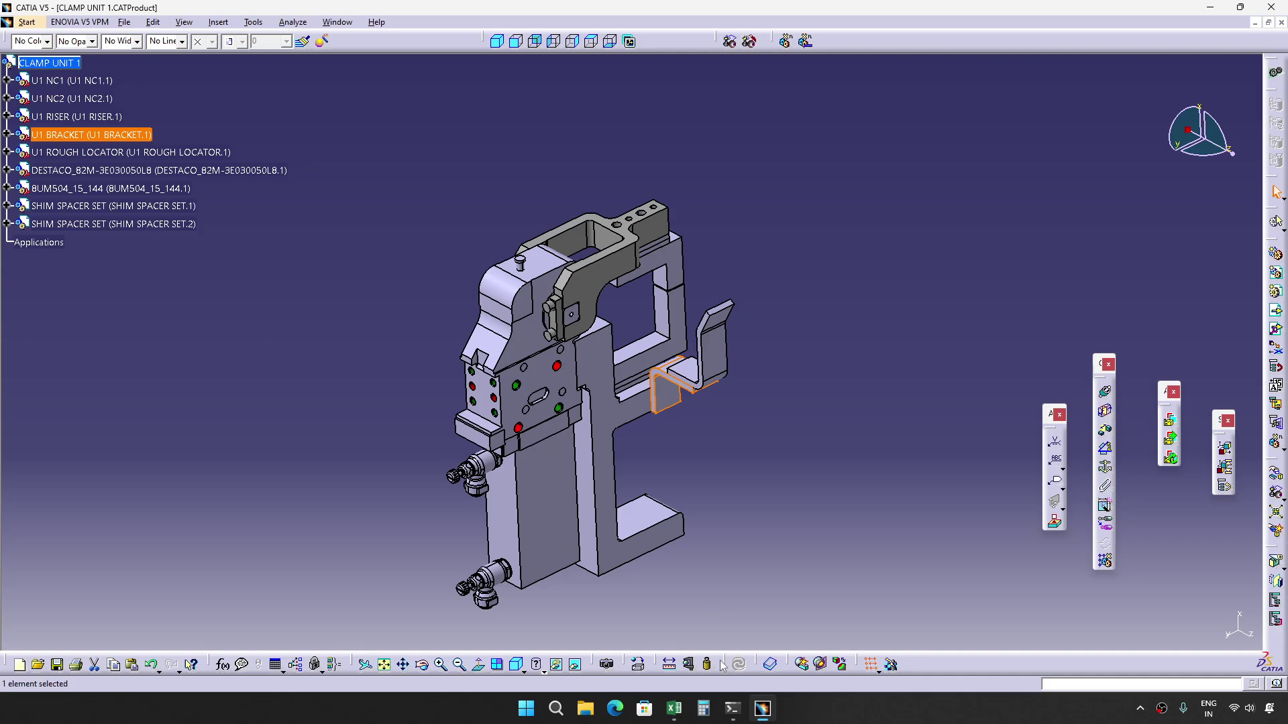
pyautogui.moveTo(674, 721)
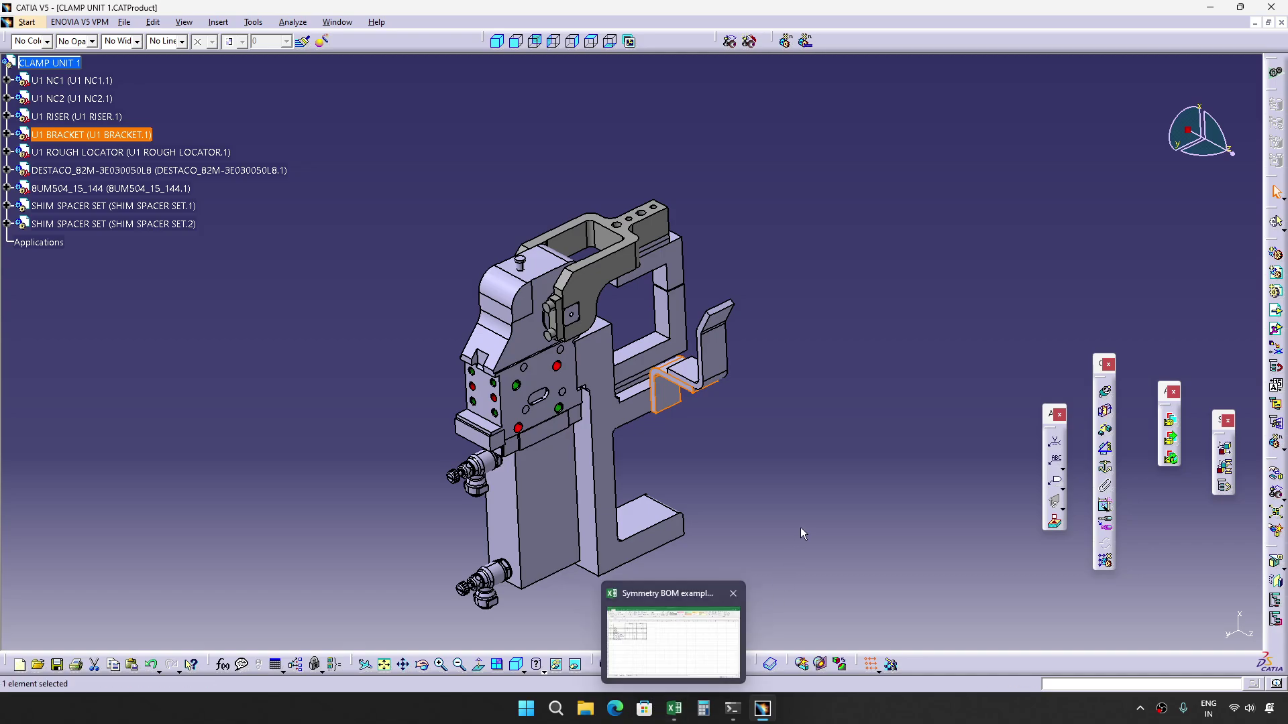
# Return to the CLAMP UNIT 1.CATDrawing window, and check the U1R BRACKET quantity under RH TOOL S in Excel.
pyautogui.click(346, 22)
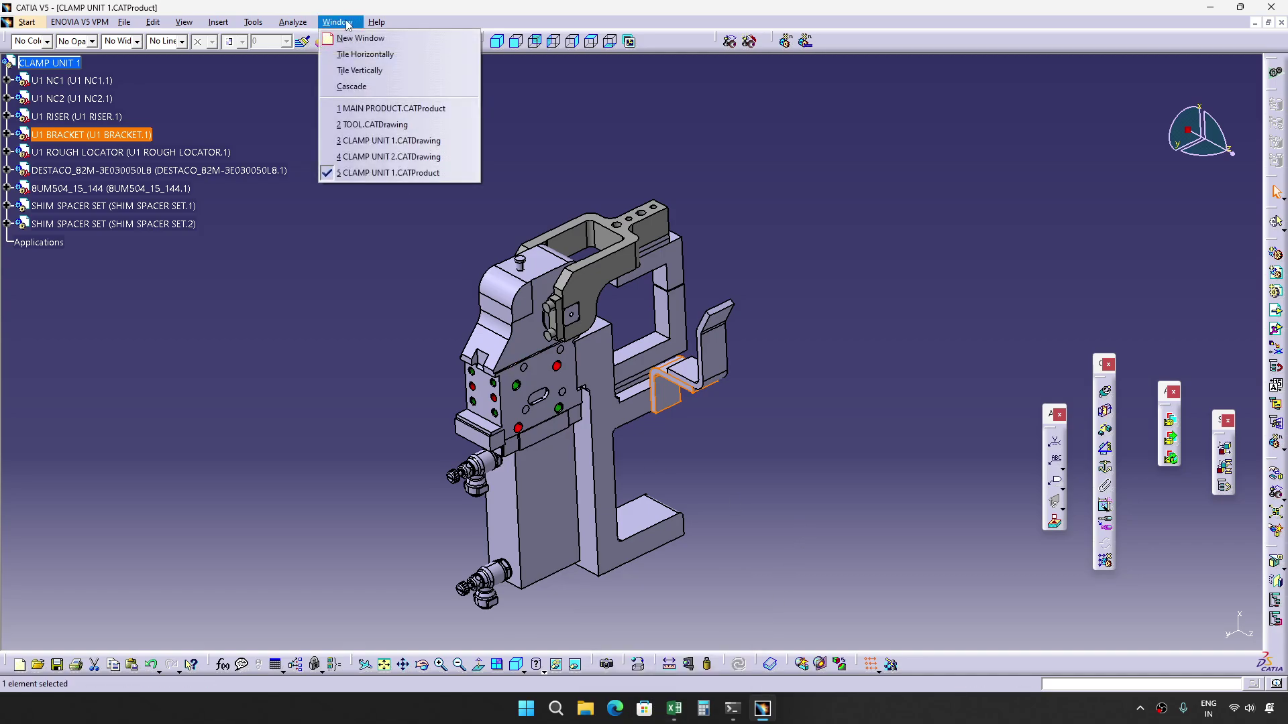
pyautogui.click(386, 141)
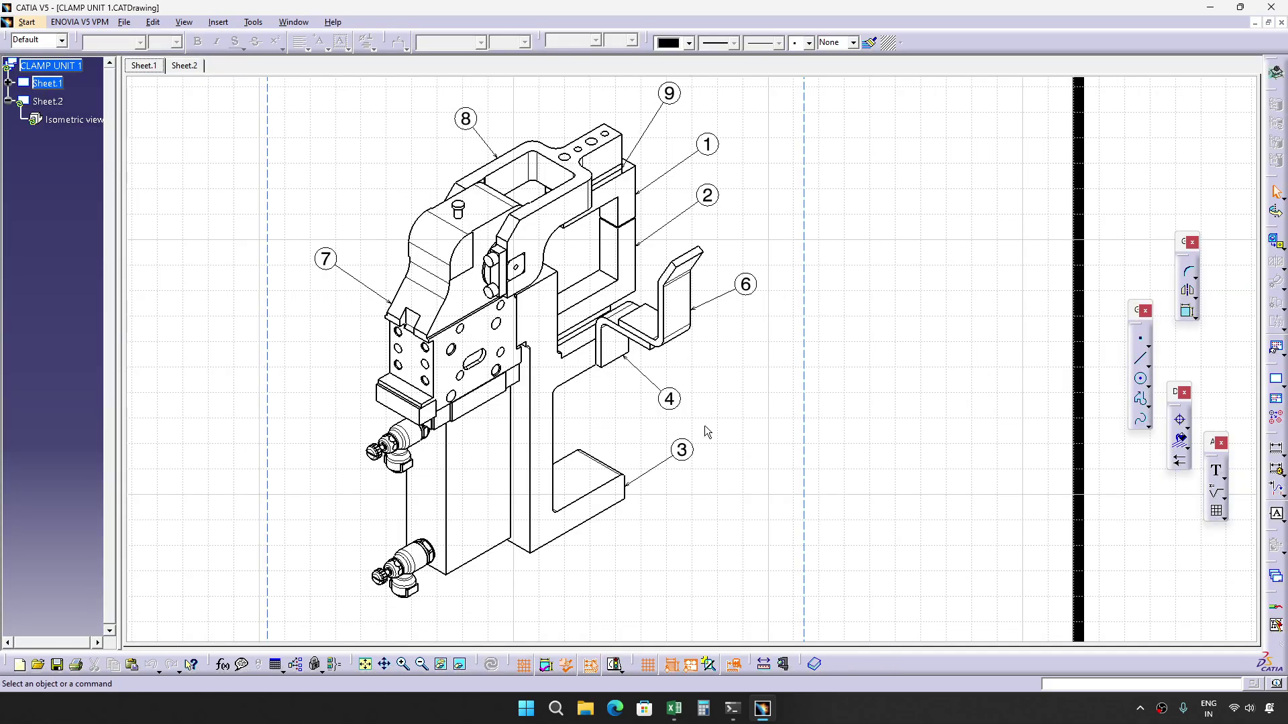
pyautogui.click(674, 708)
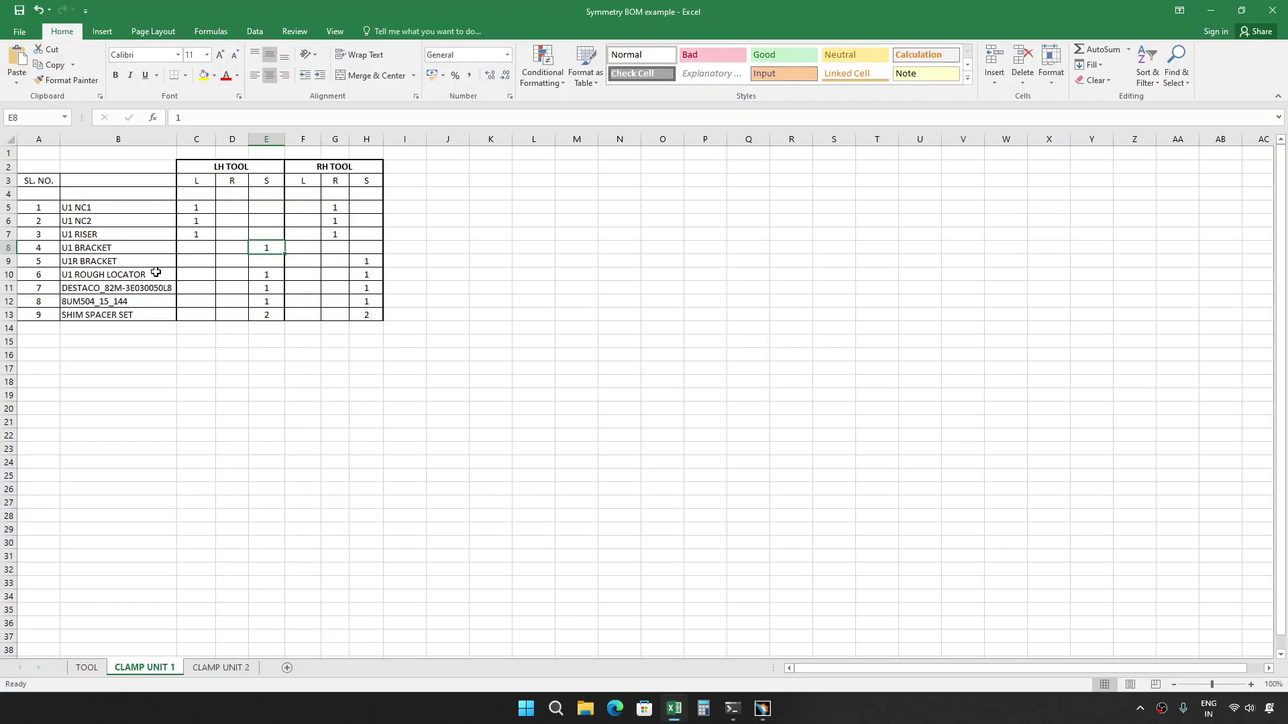
pyautogui.click(90, 261)
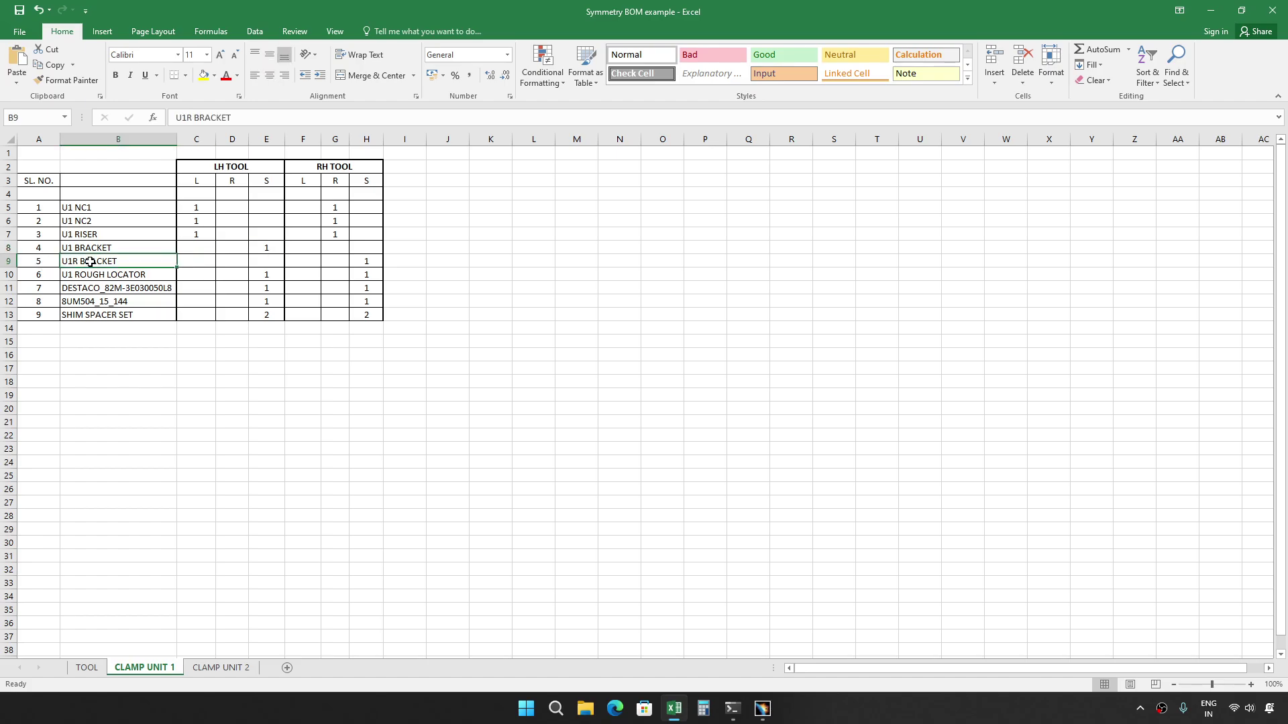
pyautogui.click(374, 265)
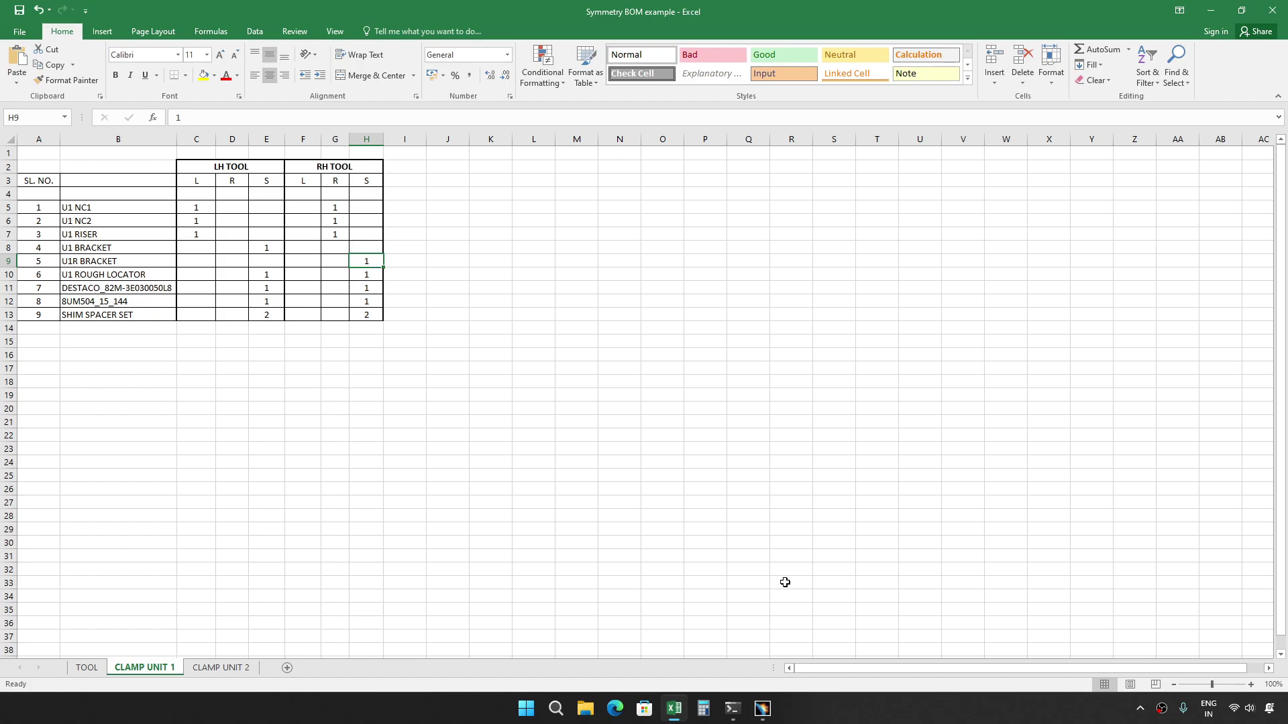
pyautogui.moveTo(678, 716)
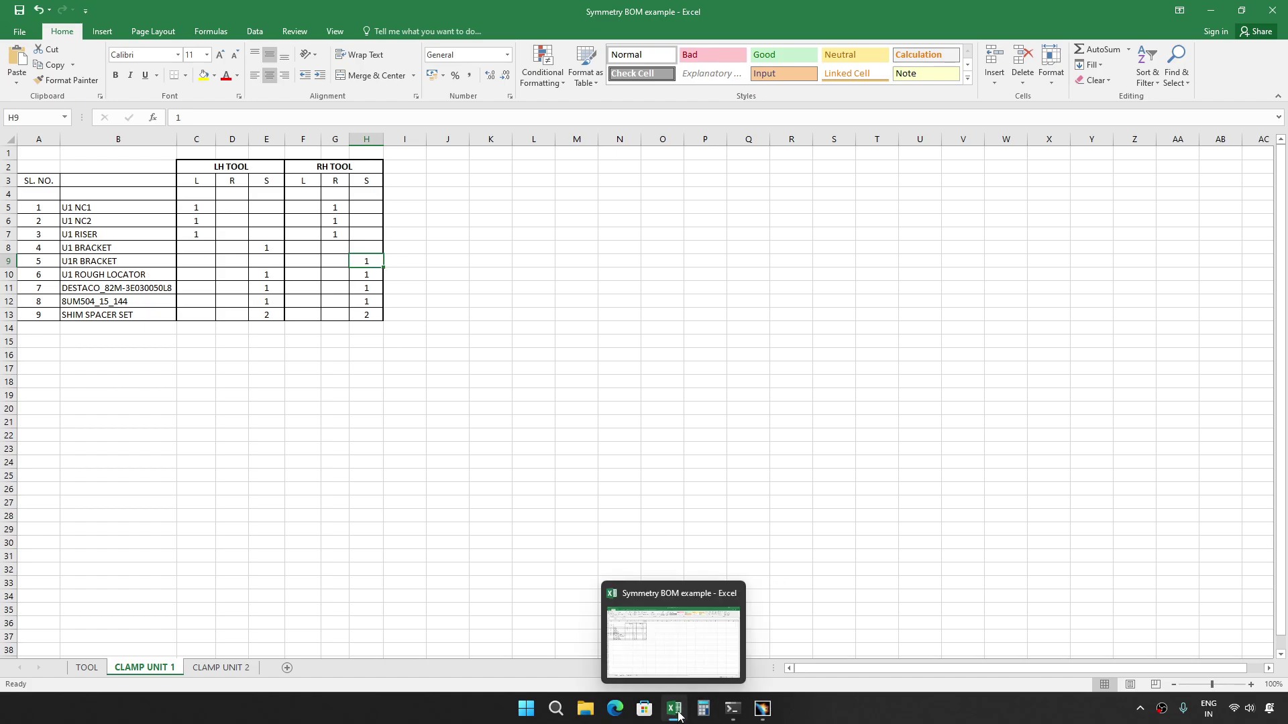
# Switch to CATIA and examine the bracket marked by balloon 5 on Sheet.2 of the CLAMP UNIT 1 drawing.
pyautogui.click(761, 711)
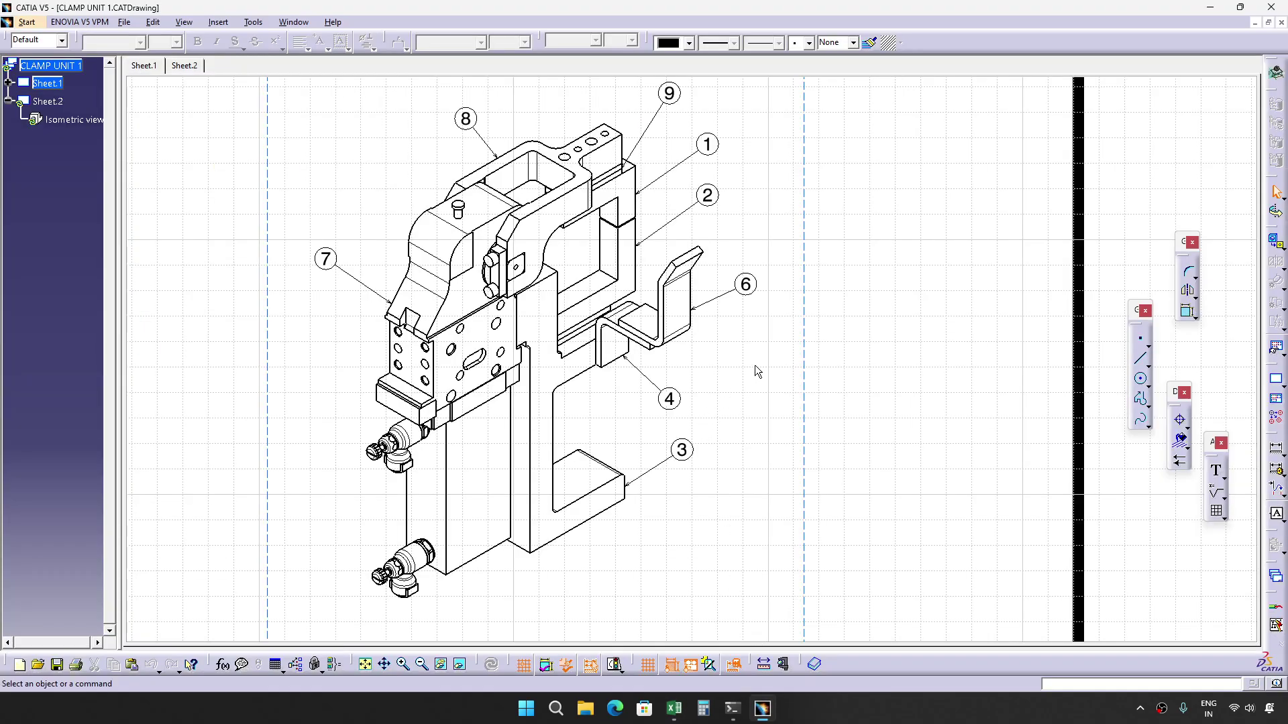
pyautogui.moveTo(709, 226); pyautogui.dragTo(715, 269, button='middle')
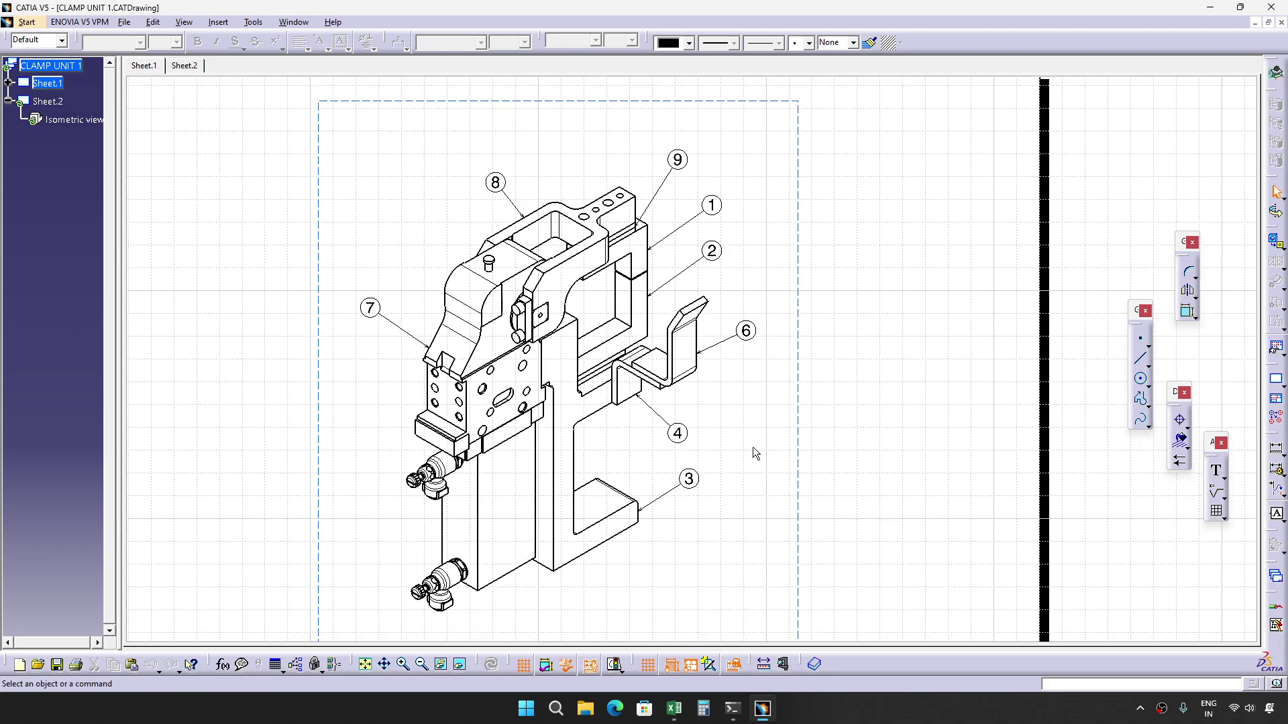
pyautogui.click(48, 102)
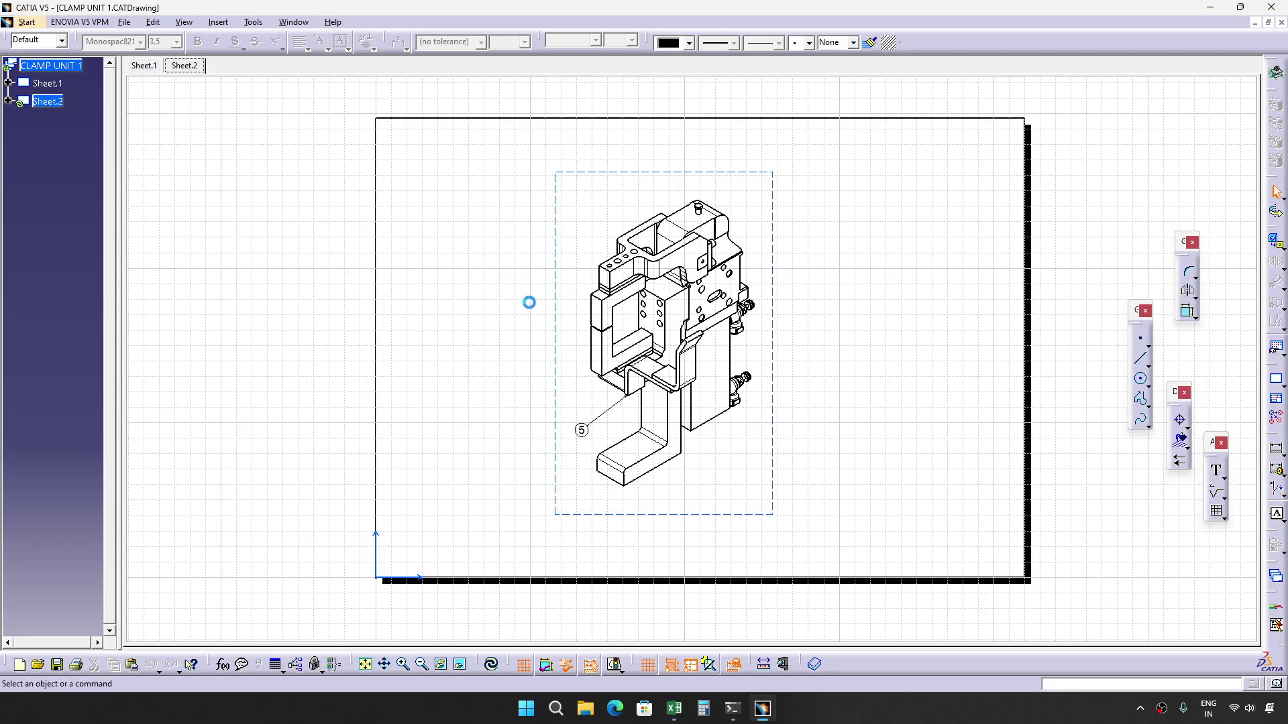
pyautogui.keyDown('ctrl'); pyautogui.moveTo(816, 469); pyautogui.dragTo(816, 448, button='middle'); pyautogui.keyUp('ctrl')
pyautogui.moveTo(743, 241); pyautogui.dragTo(725, 297, button='middle')
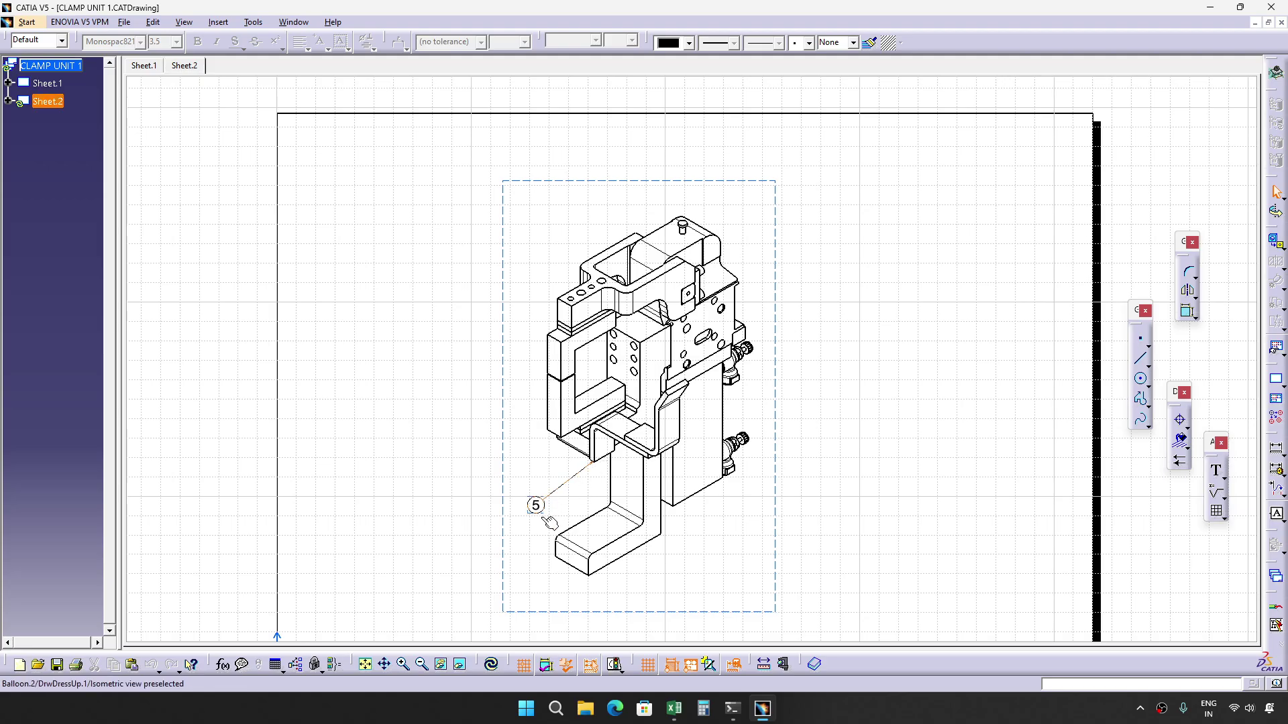
pyautogui.moveTo(644, 499); pyautogui.dragTo(712, 410, button='middle')
pyautogui.moveTo(634, 472)
pyautogui.mouseDown(button='middle')
pyautogui.moveTo(625, 440)
pyautogui.moveTo(653, 445)
pyautogui.moveTo(630, 483)
pyautogui.mouseUp(button='middle')
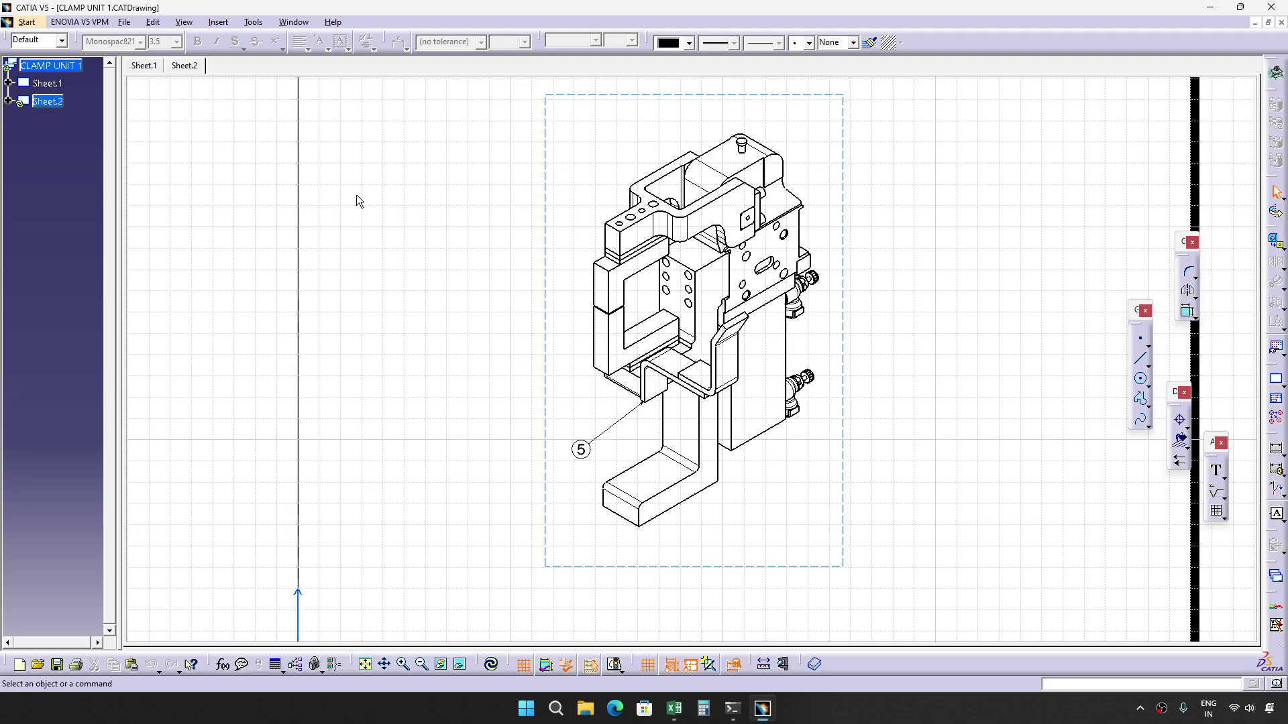
# Return to Sheet.1 of the CLAMP UNIT 1 drawing and examine the rough locator marked by balloon 6.
pyautogui.doubleClick(47, 83)
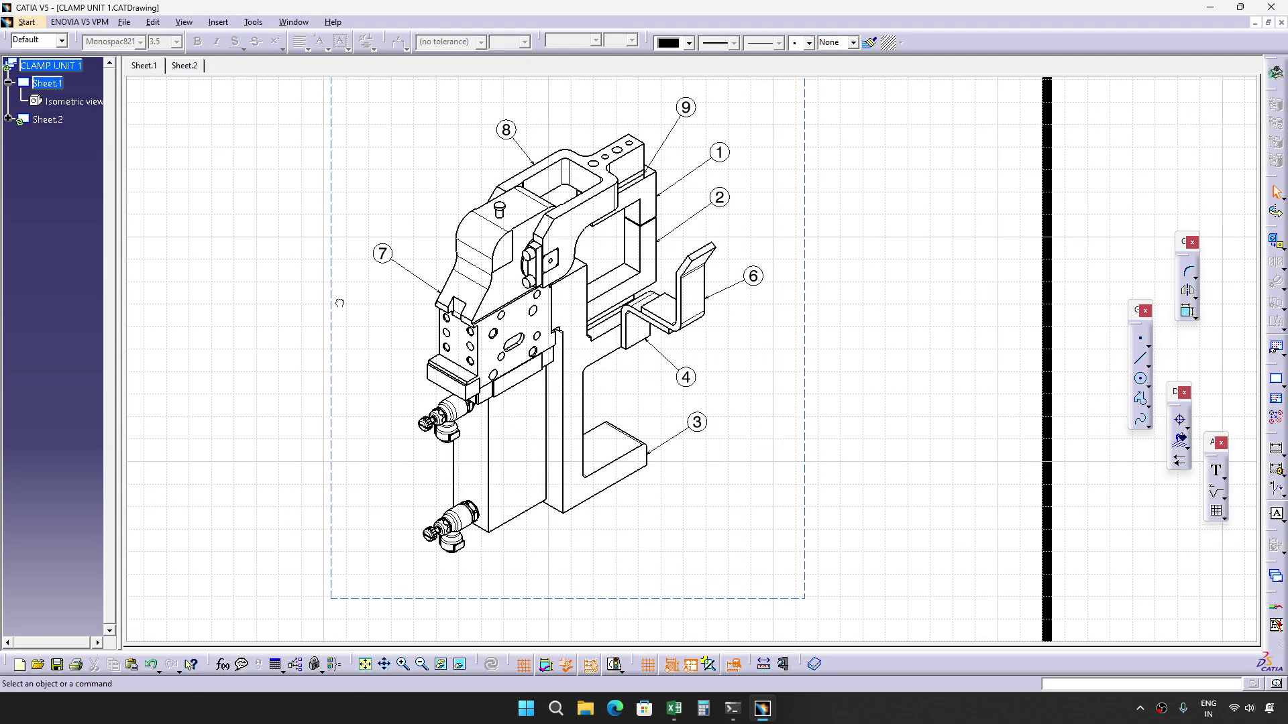
pyautogui.moveTo(674, 709)
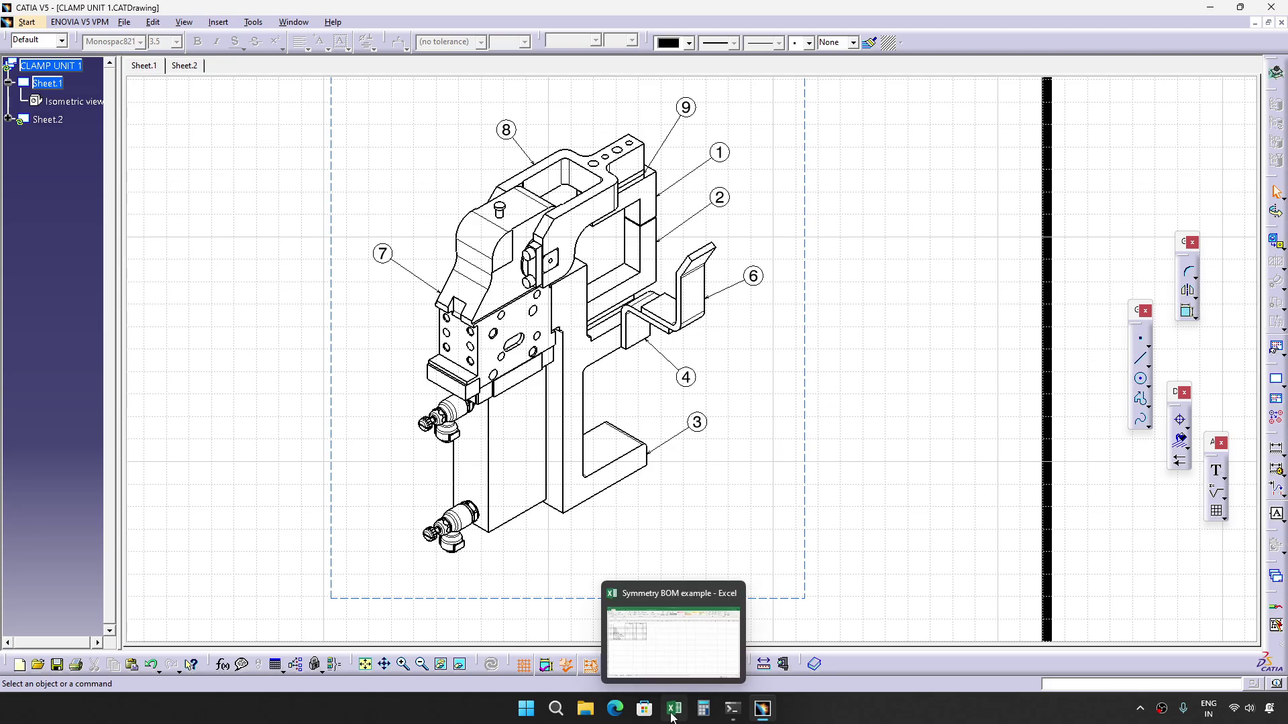
pyautogui.click(673, 670)
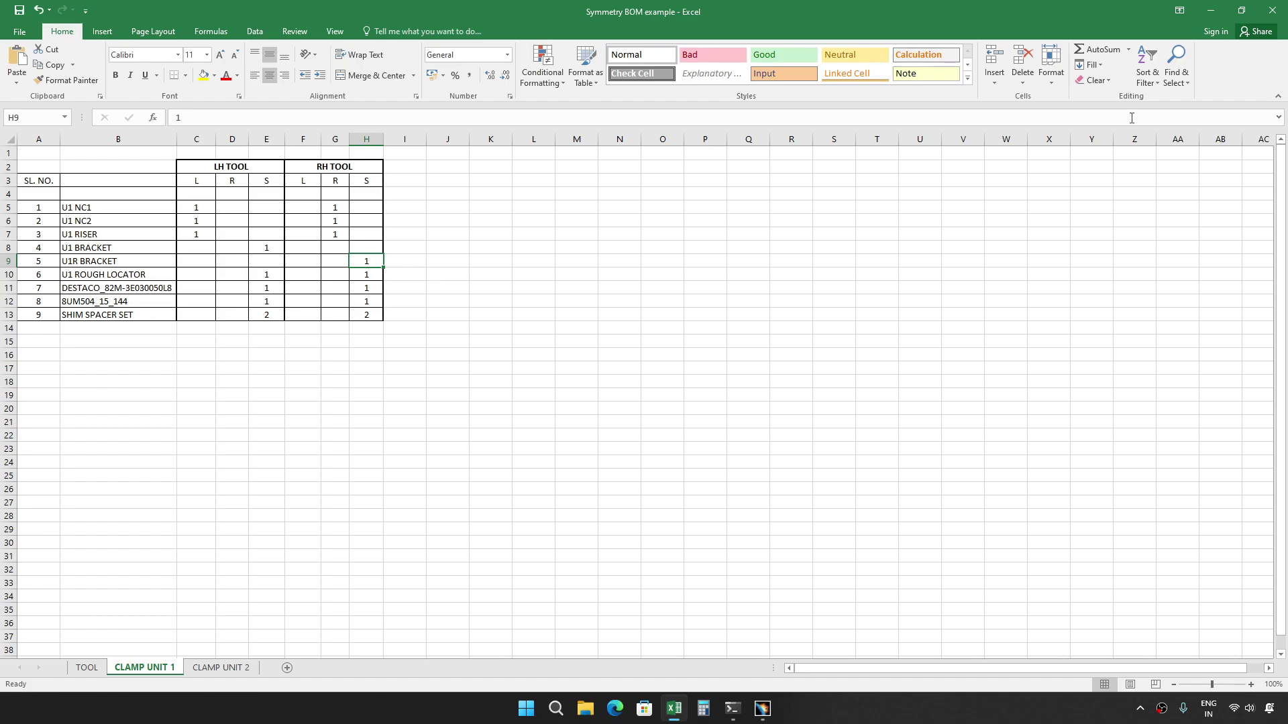
pyautogui.click(1210, 11)
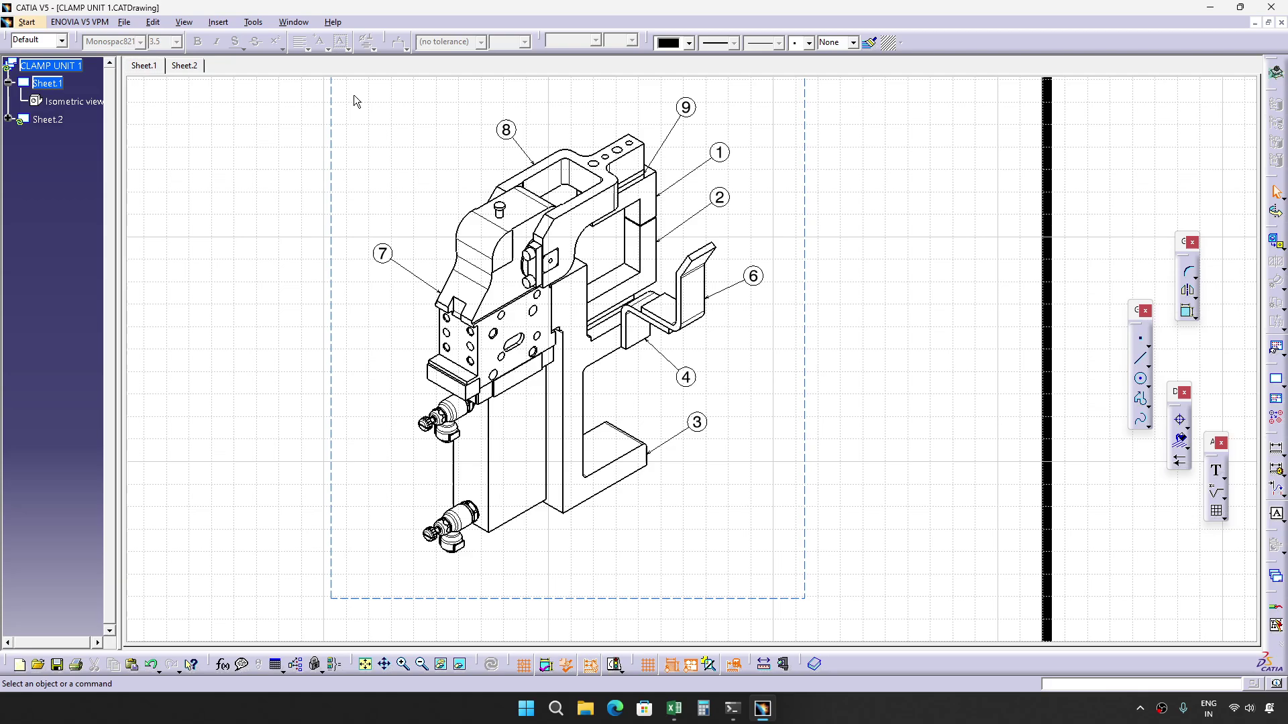
pyautogui.keyDown('ctrl'); pyautogui.moveTo(727, 353); pyautogui.dragTo(725, 340, button='middle'); pyautogui.keyUp('ctrl')
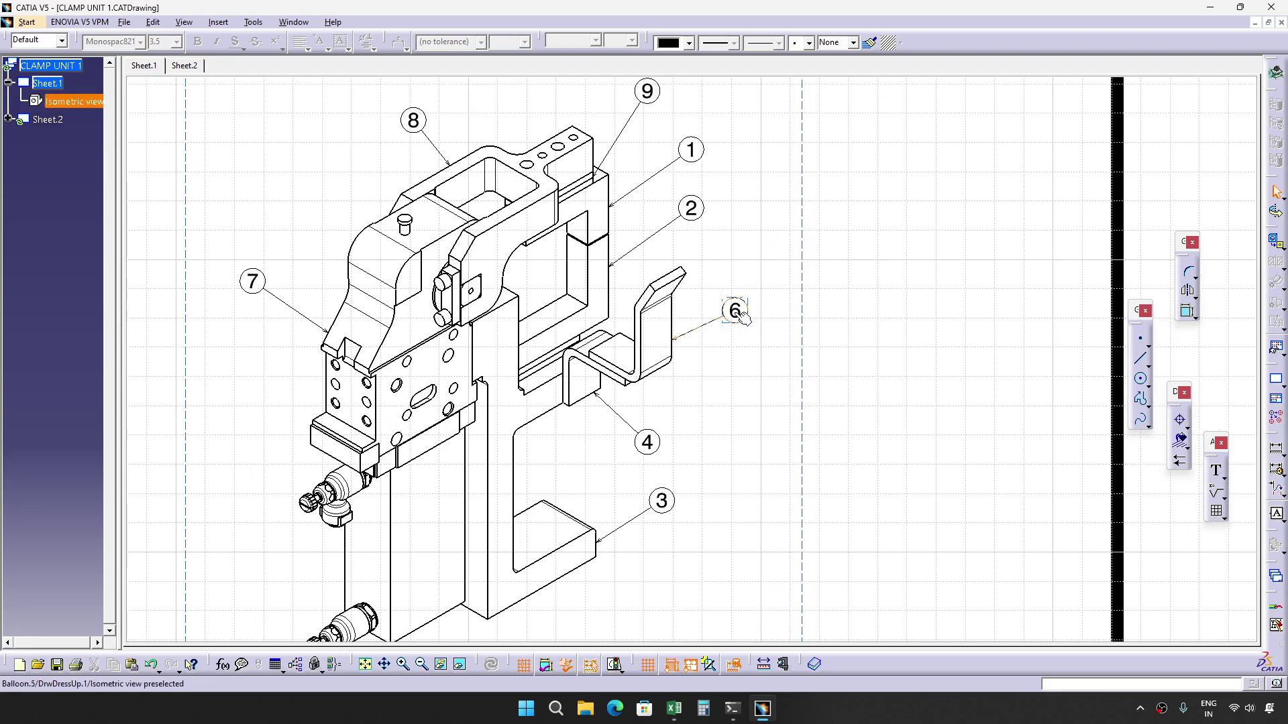
# Switch to Excel and check the U1 ROUGH LOCATOR quantities under LH TOOL S and RH TOOL S.
pyautogui.hotkey('alt', 'Tab')
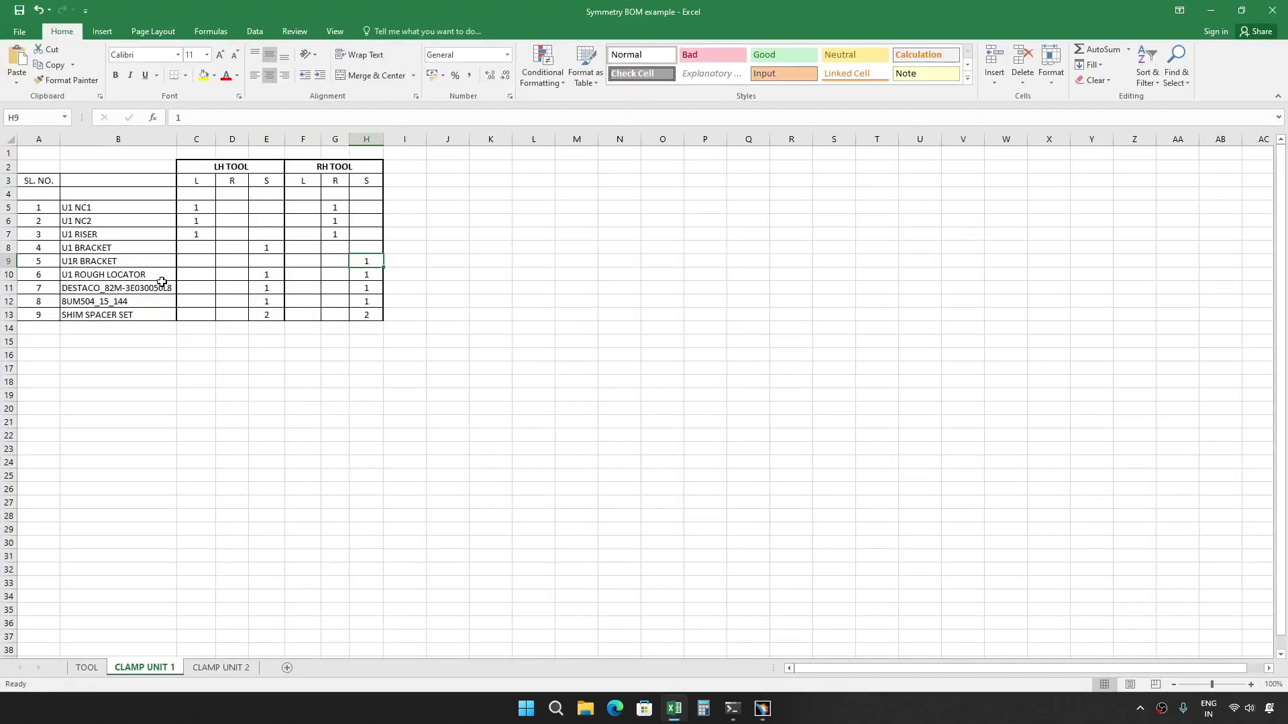
pyautogui.click(264, 277)
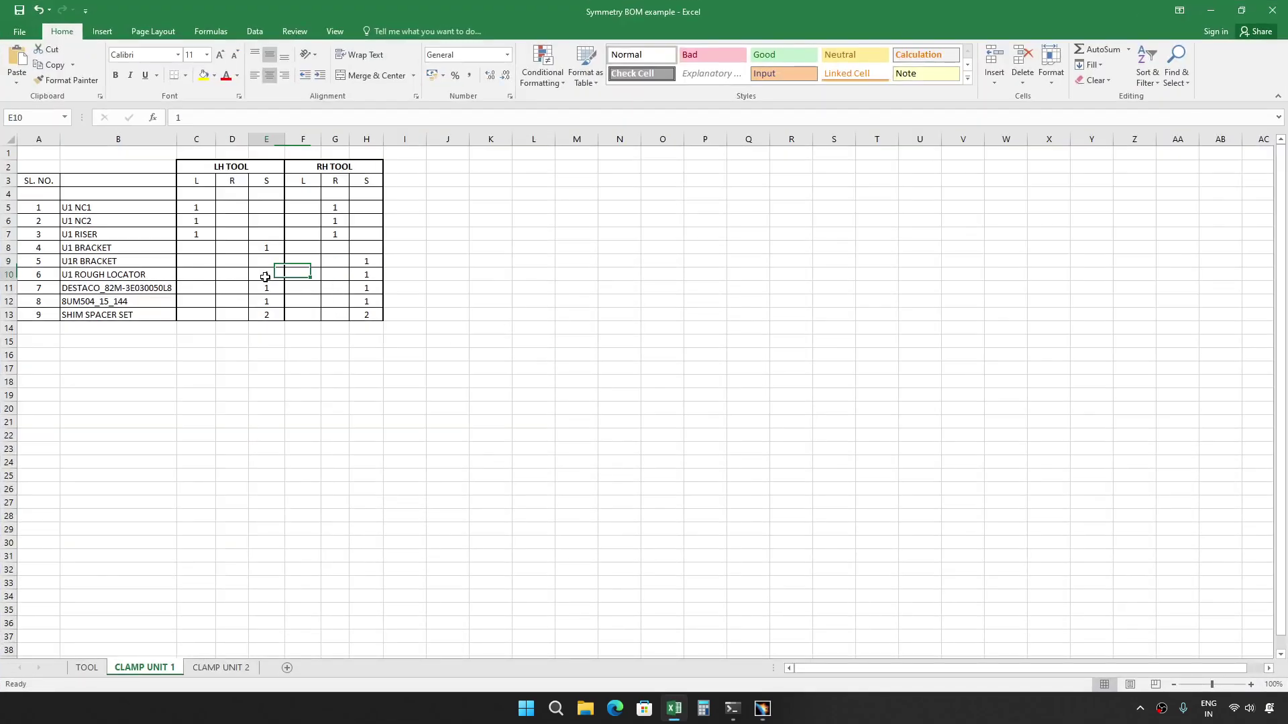
pyautogui.click(375, 276)
pyautogui.hotkey('alt', 'Tab')
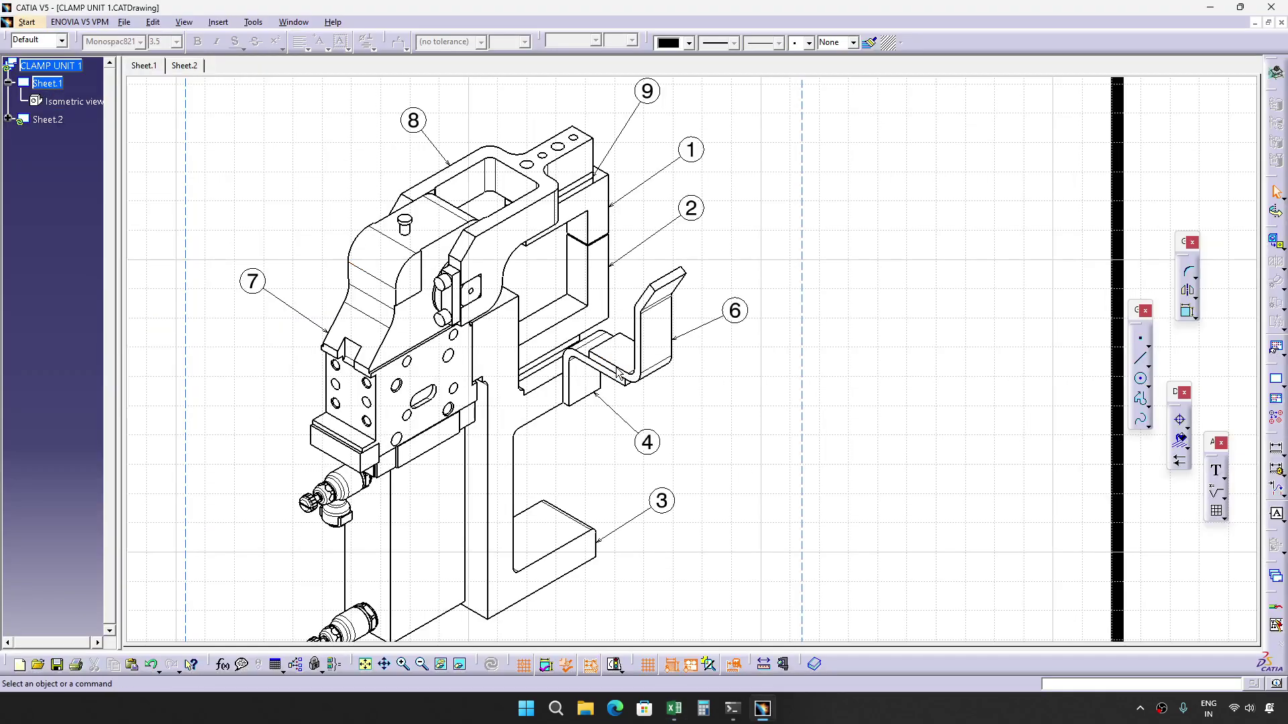
# Switch to CATIA and bring up the MAIN PRODUCT.CATProduct window.
pyautogui.click(763, 709)
pyautogui.click(766, 713)
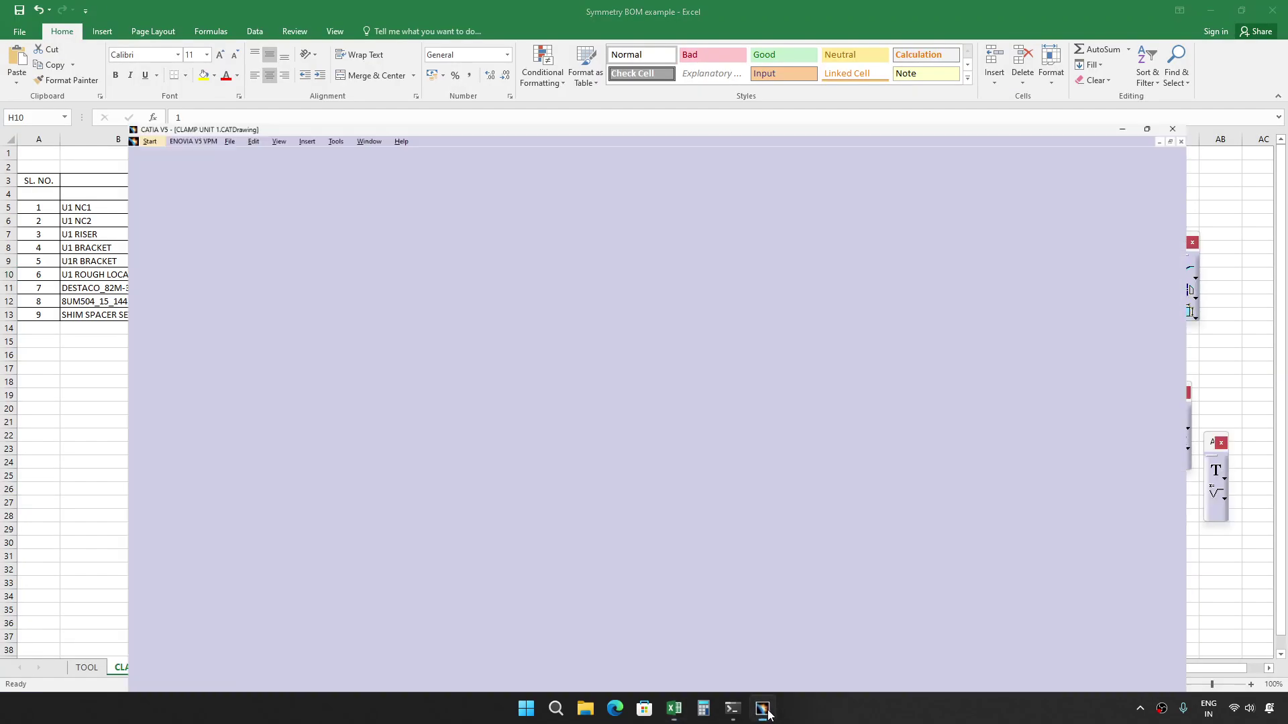
pyautogui.click(294, 22)
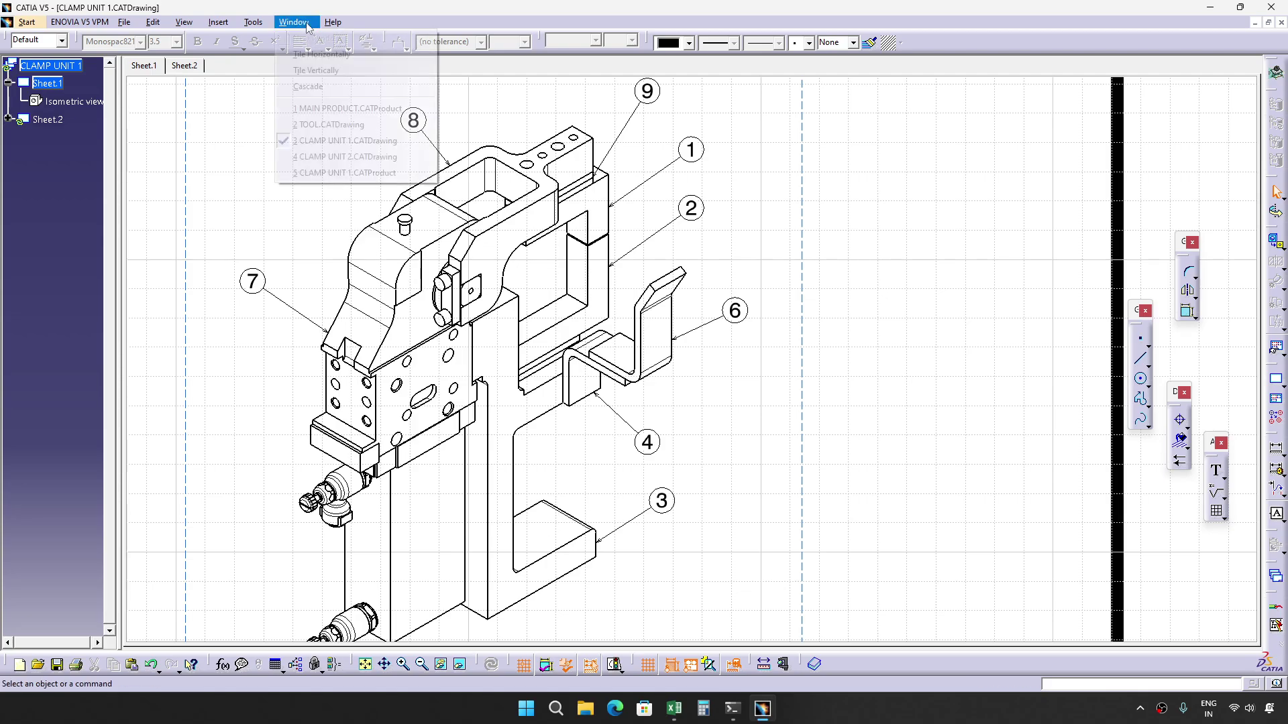
pyautogui.click(340, 175)
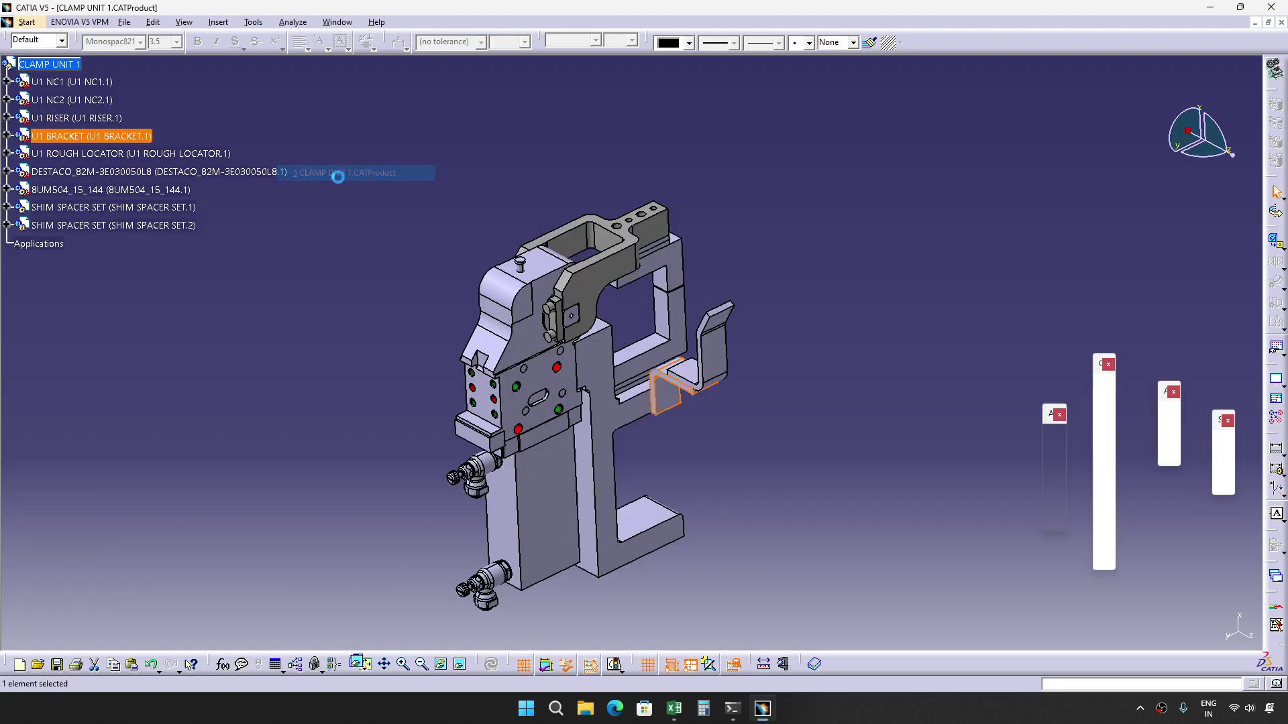
pyautogui.click(337, 22)
pyautogui.click(352, 124)
pyautogui.click(294, 22)
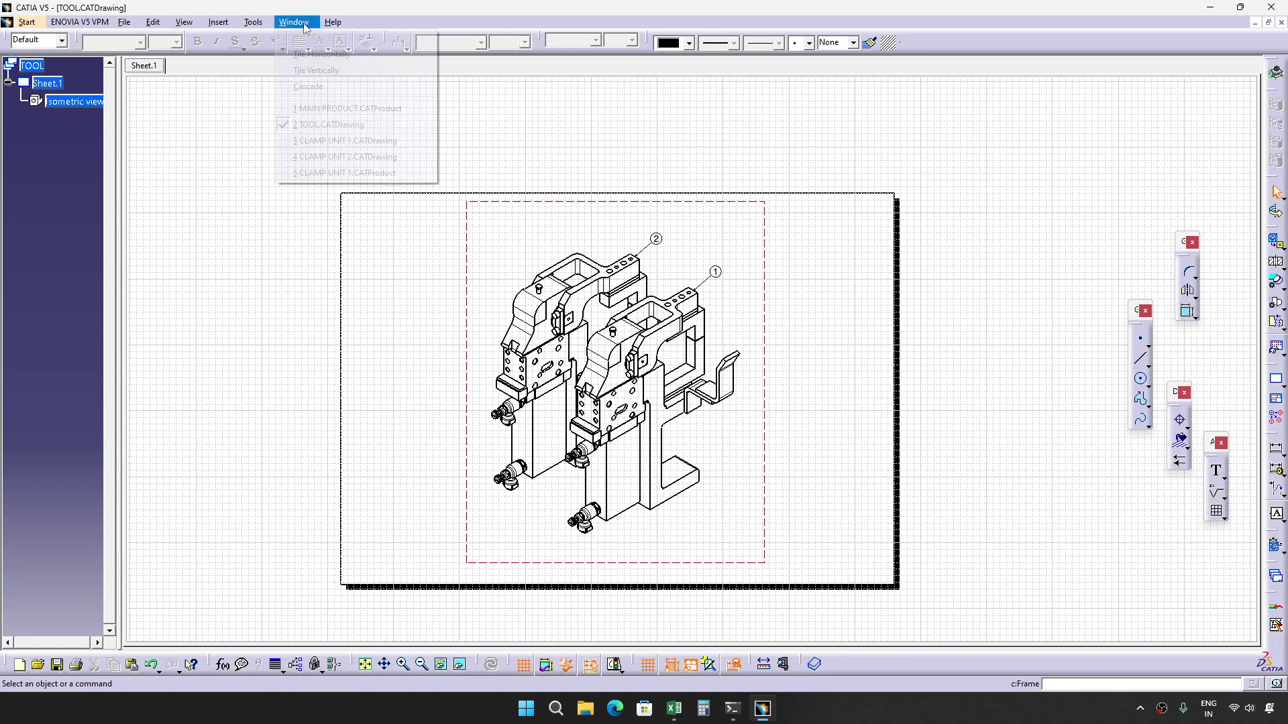
pyautogui.click(331, 109)
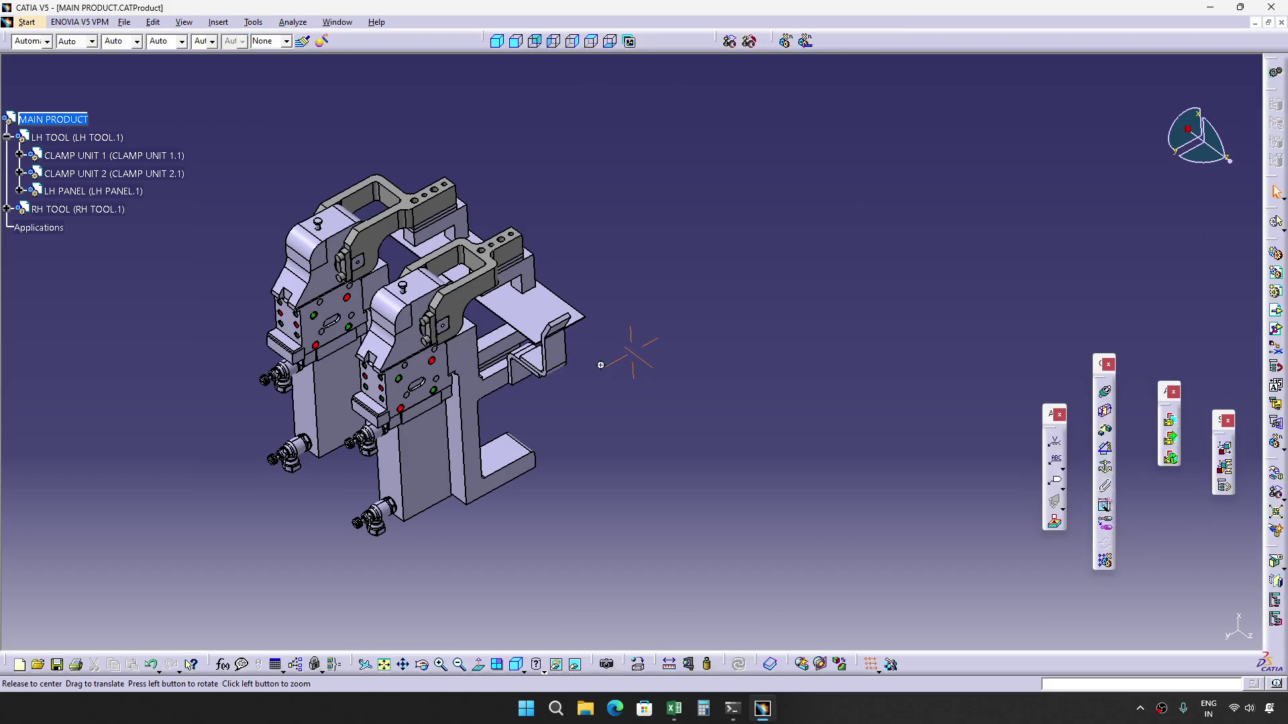
# Compare the clamp unit 1 rough locator on the LH and RH tools in the main assembly, and return to Excel.
pyautogui.scroll(3, 603, 359)
pyautogui.click(537, 359)
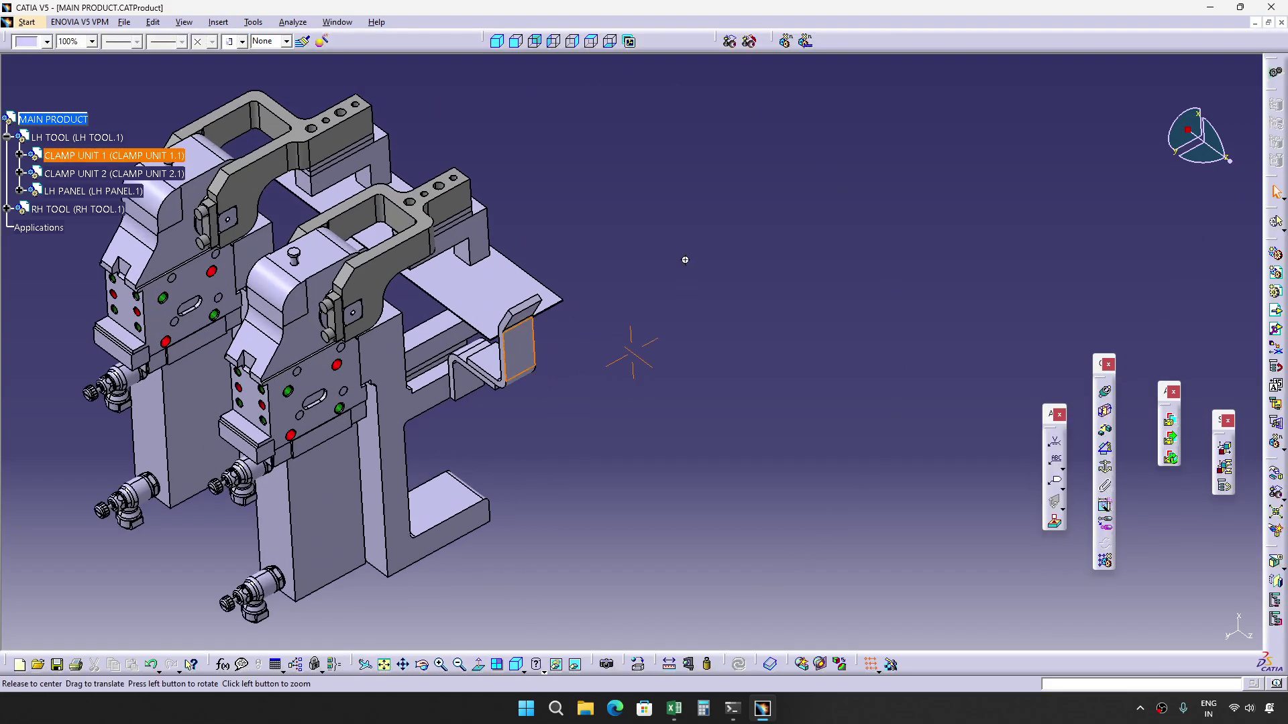
pyautogui.scroll(-5, 638, 345)
pyautogui.moveTo(1026, 189); pyautogui.dragTo(616, 382, button='middle')
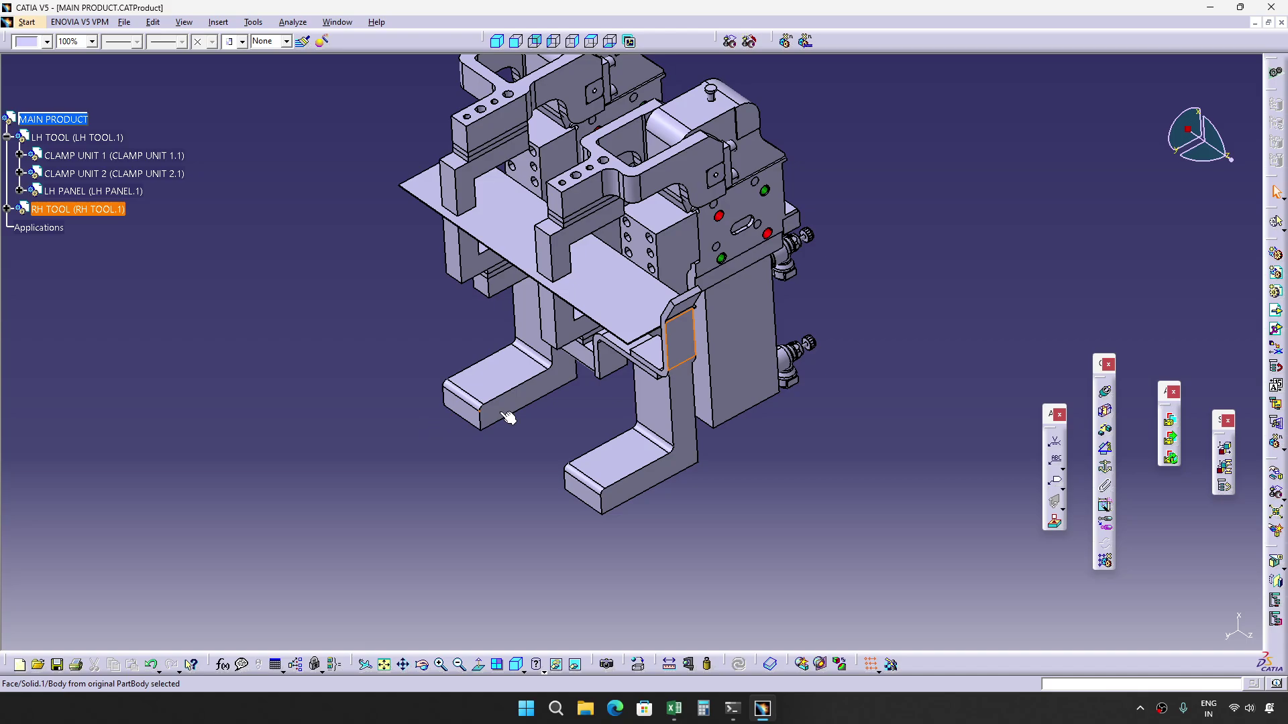
pyautogui.click(698, 348)
pyautogui.moveTo(315, 401); pyautogui.dragTo(561, 301, button='middle')
pyautogui.keyDown('ctrl'); pyautogui.moveTo(485, 400); pyautogui.dragTo(564, 408, button='middle'); pyautogui.keyUp('ctrl')
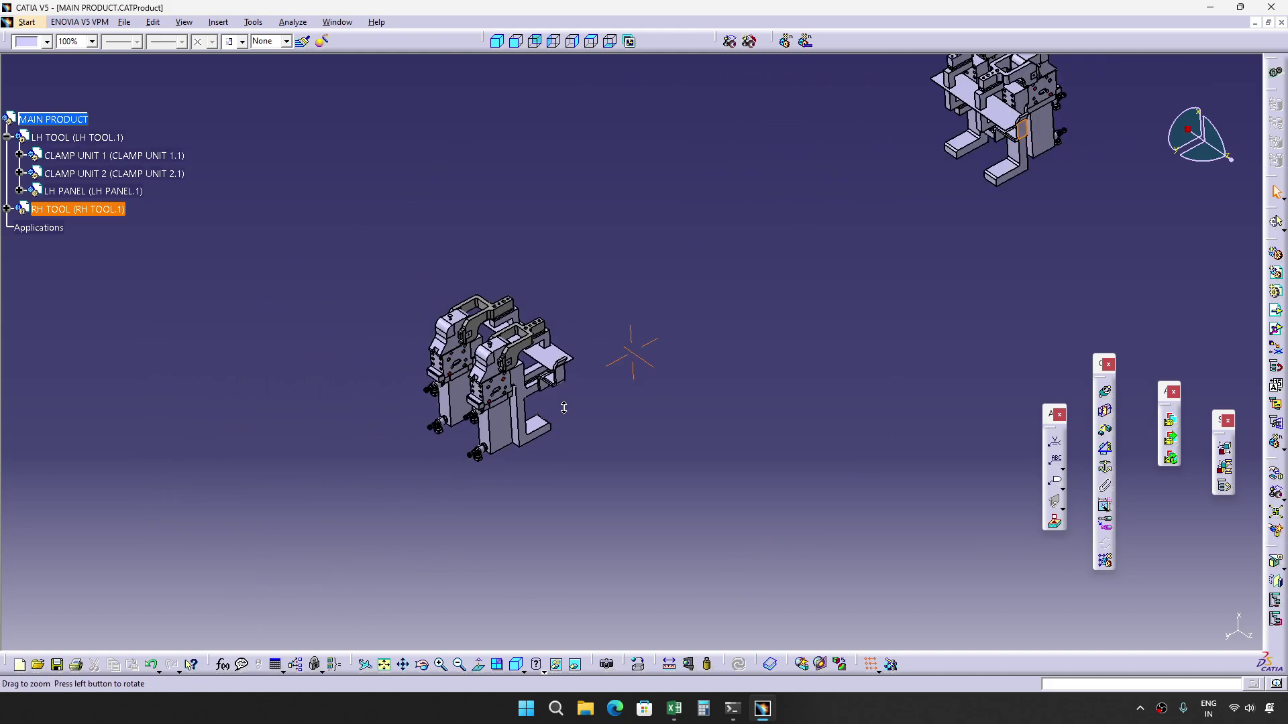
pyautogui.moveTo(831, 246); pyautogui.dragTo(627, 358, button='middle')
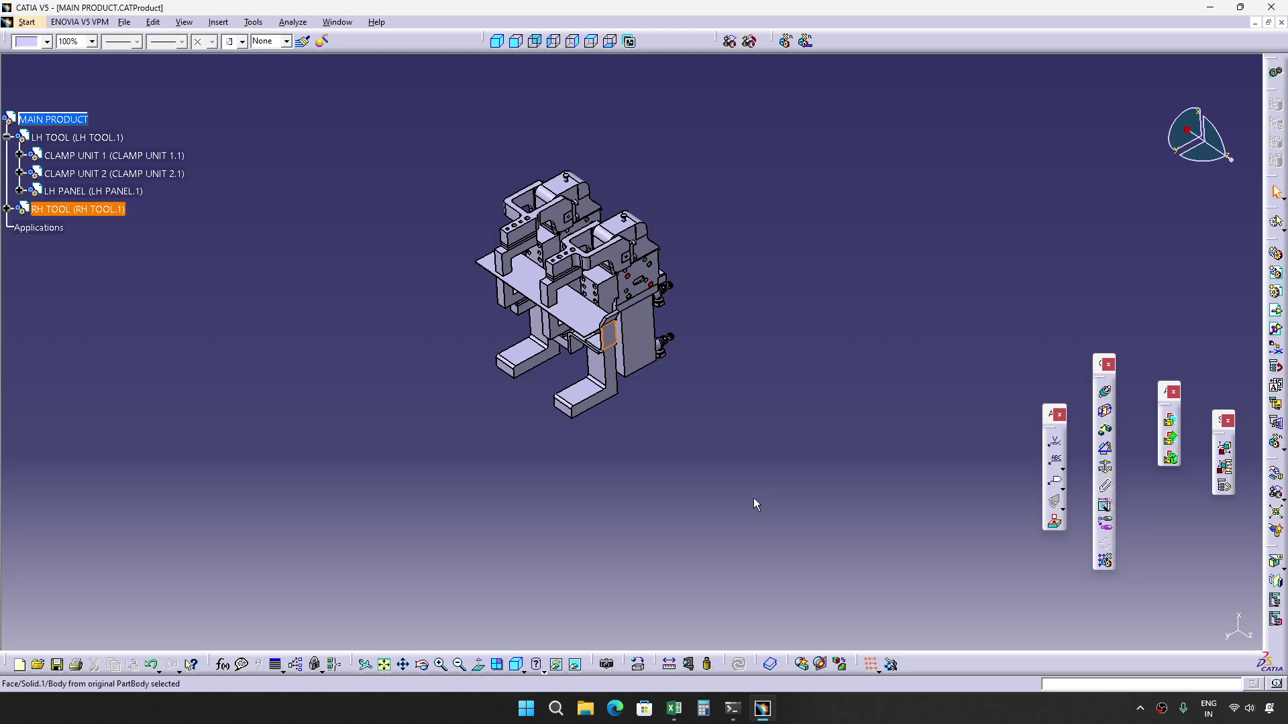
pyautogui.hotkey('alt', 'Tab')
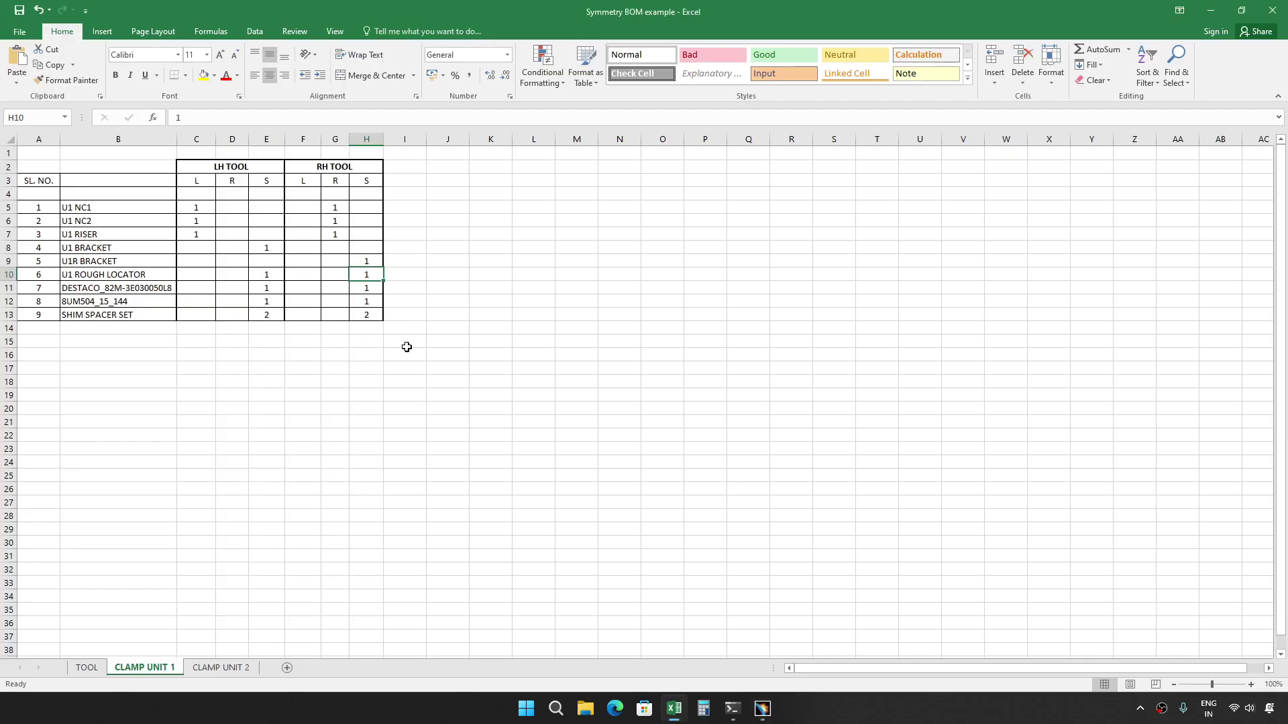
# Check the U1 ROUGH LOCATOR quantity under LH TOOL S and review the DESTACO_82M-3E030050L8, 8UM504_15_144 and SHIM SPACER SET rows.
pyautogui.click(269, 276)
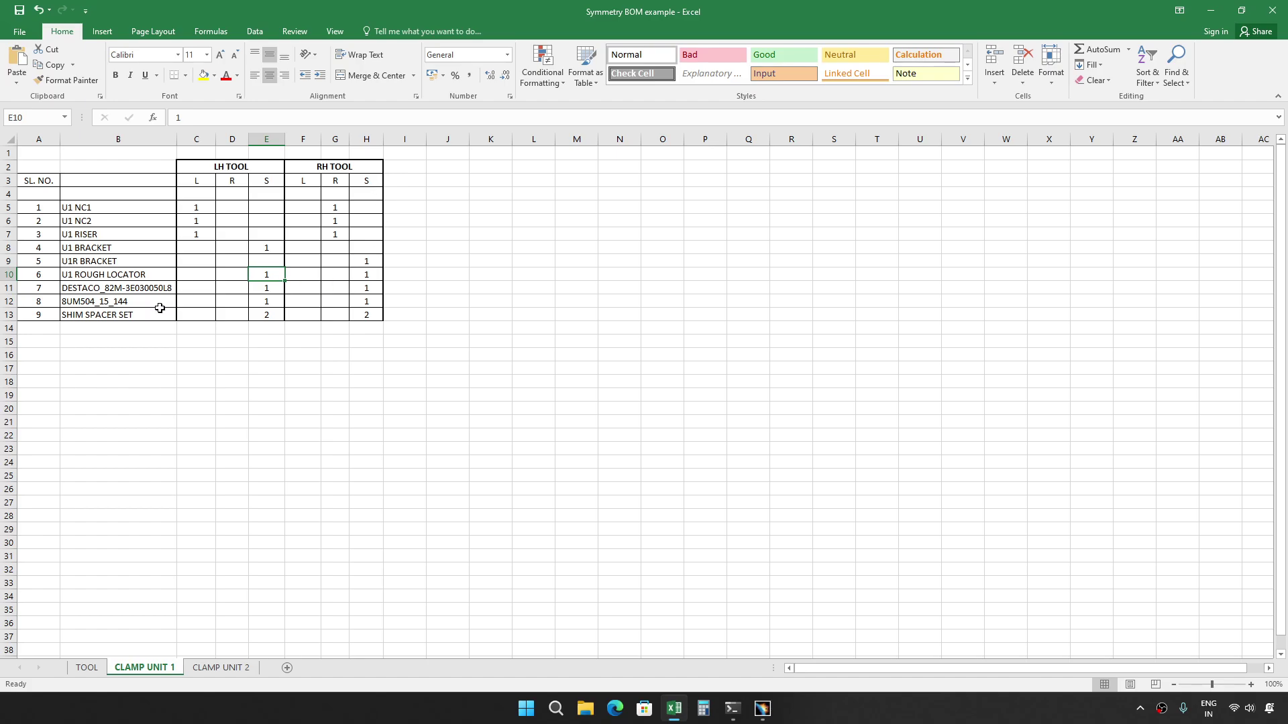
pyautogui.moveTo(101, 289); pyautogui.dragTo(371, 316)
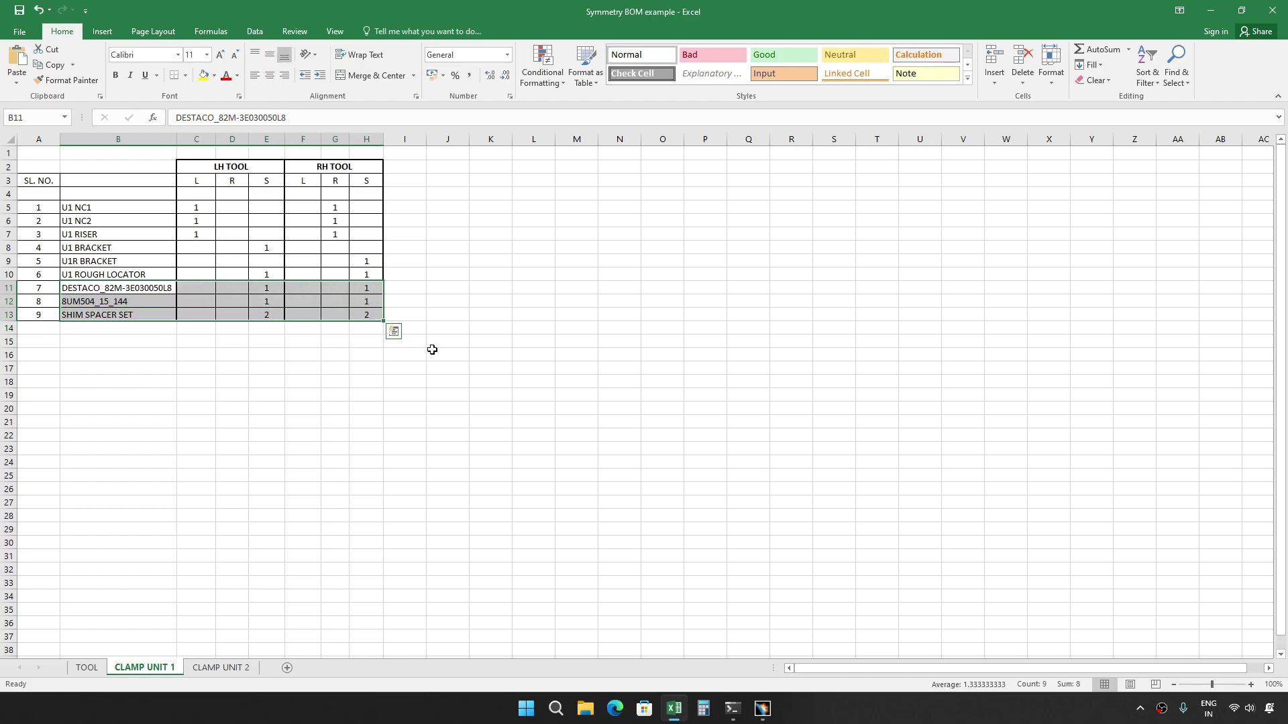
pyautogui.click(471, 352)
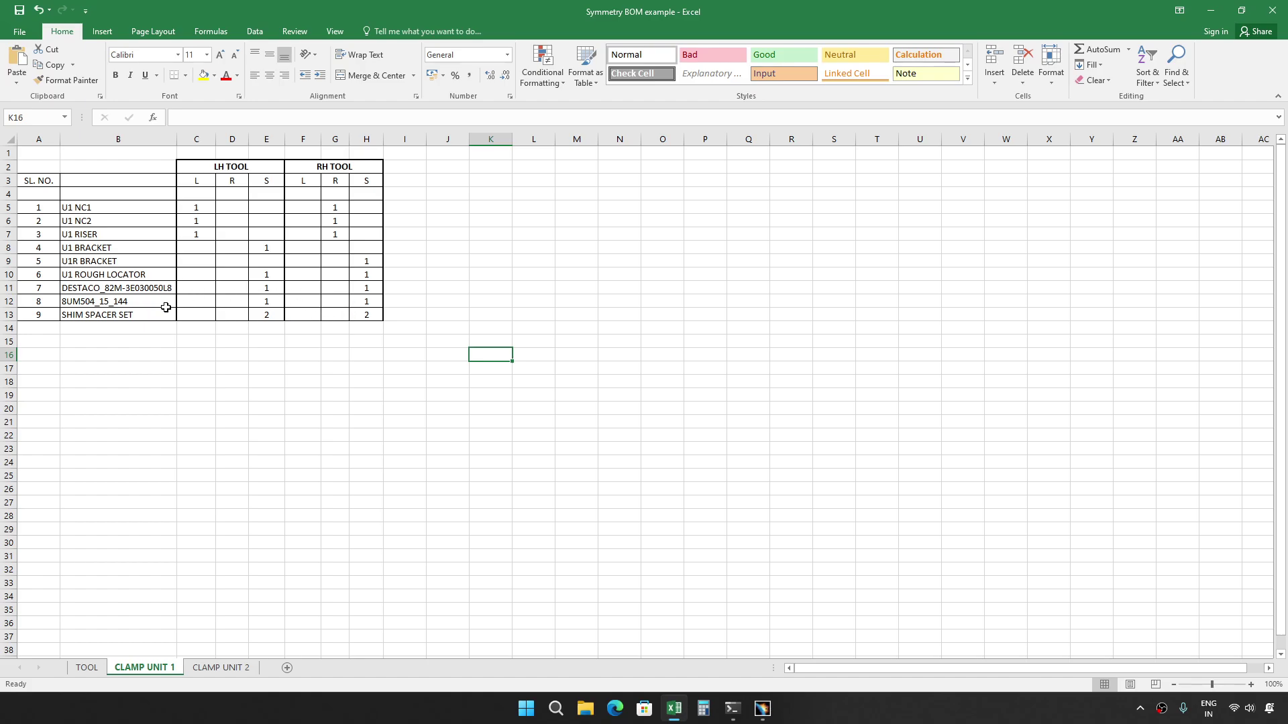
pyautogui.click(149, 289)
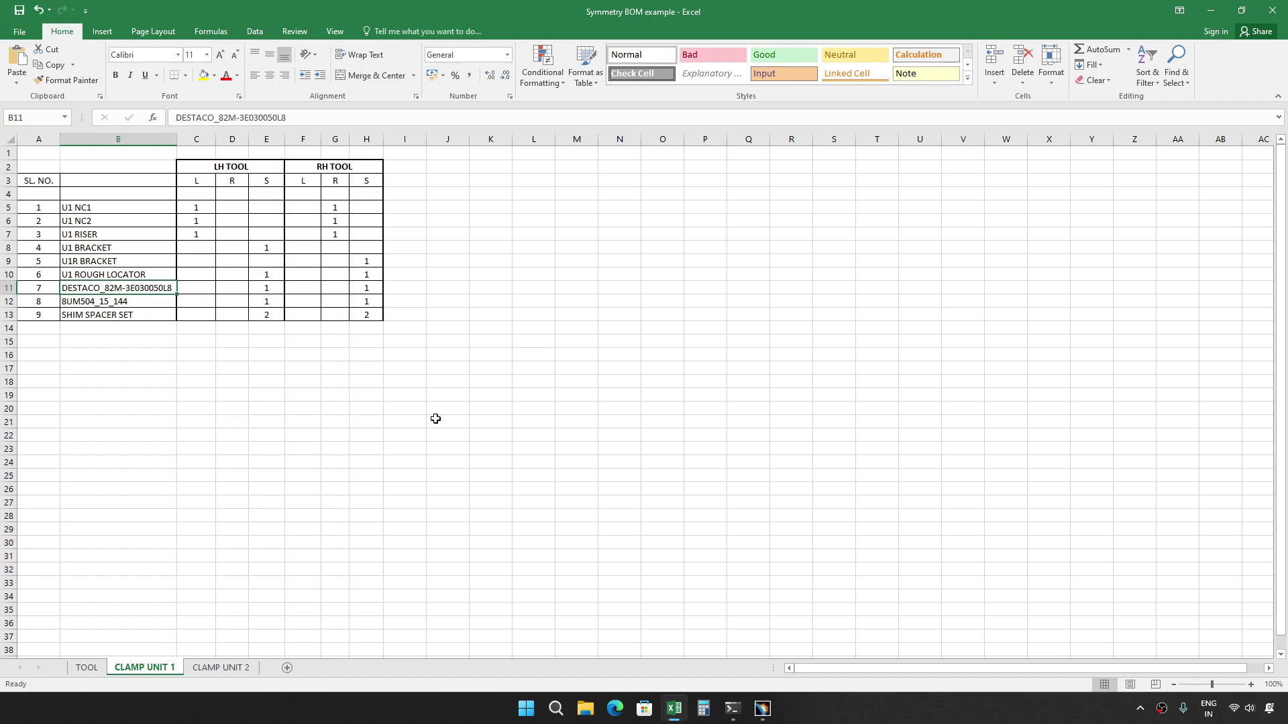
# Switch to CATIA, bring up the CLAMP UNIT 1.CATProduct window and highlight the DESTACO_82M-3E030050L8 clamp in the assembly.
pyautogui.hotkey('alt', 'Tab')
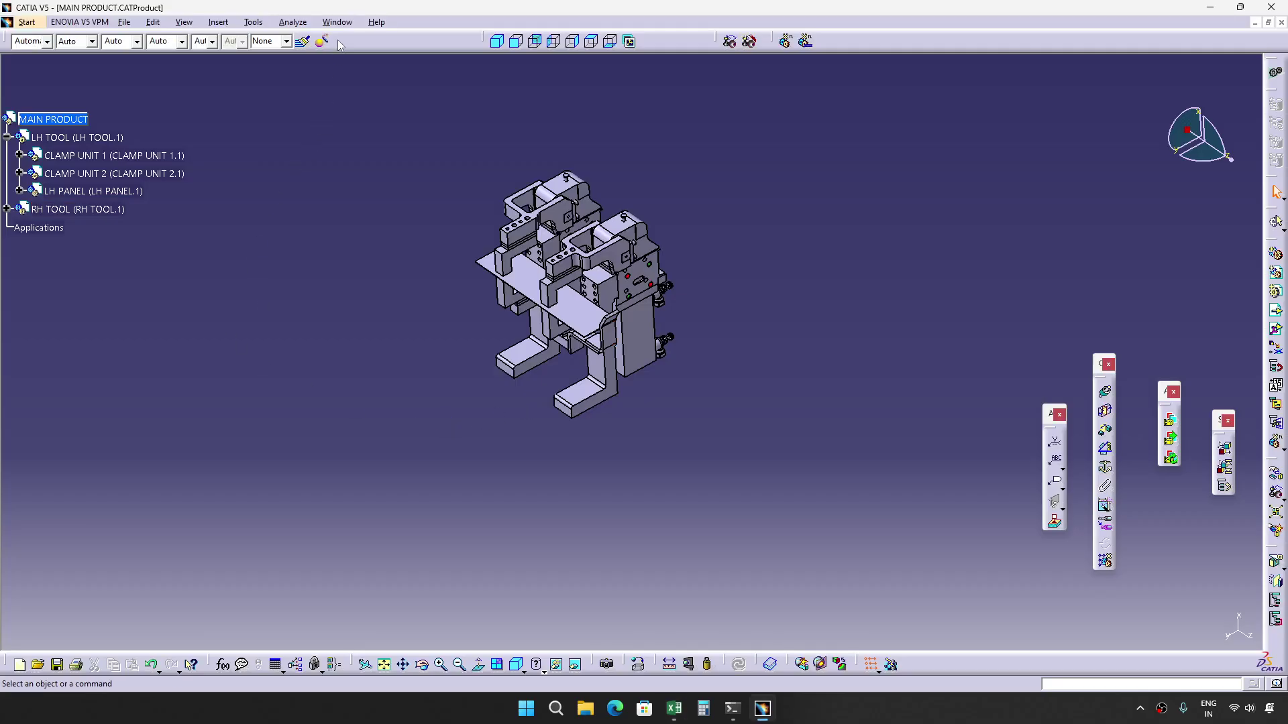
pyautogui.click(337, 22)
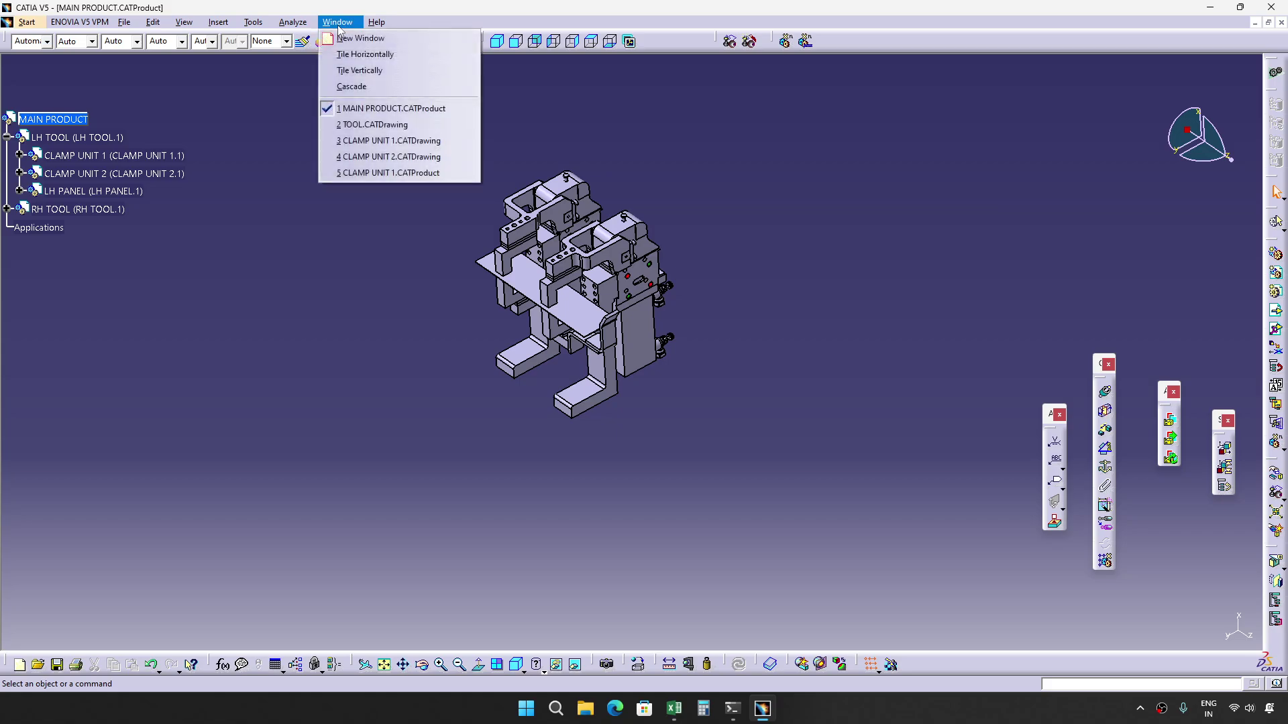
pyautogui.click(388, 172)
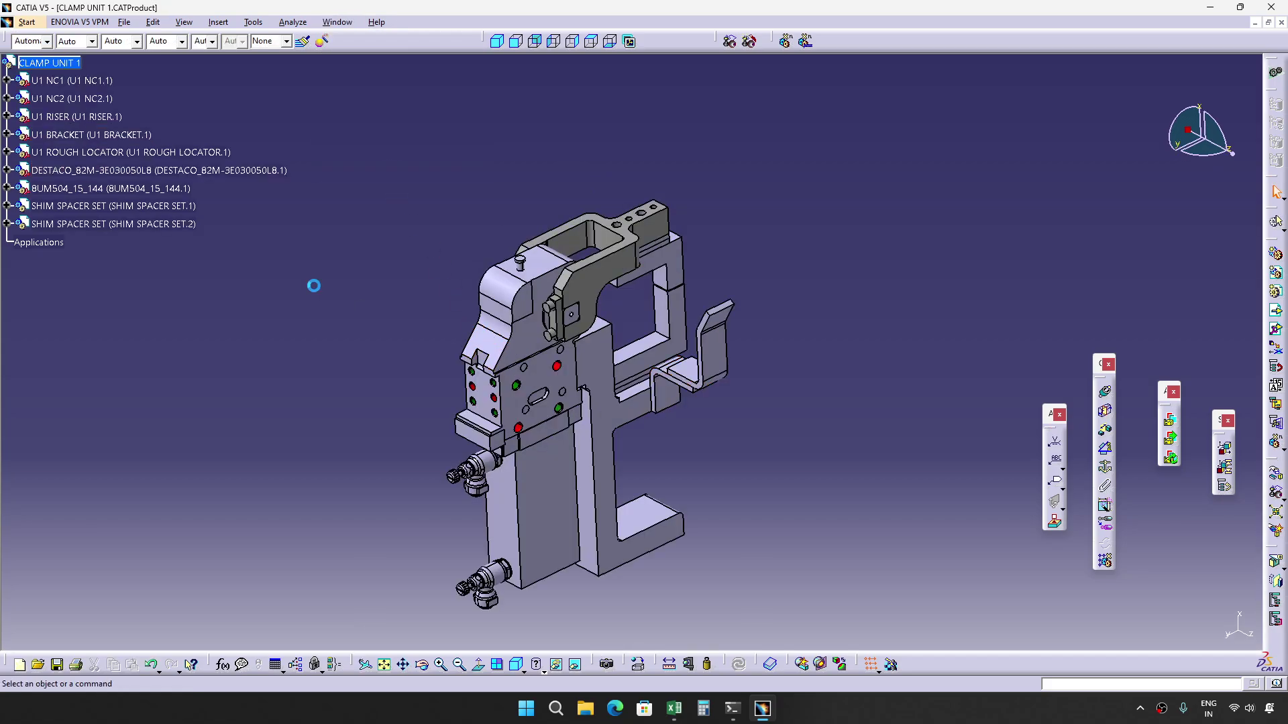
pyautogui.moveTo(423, 362); pyautogui.dragTo(457, 287, button='middle')
pyautogui.click(251, 171)
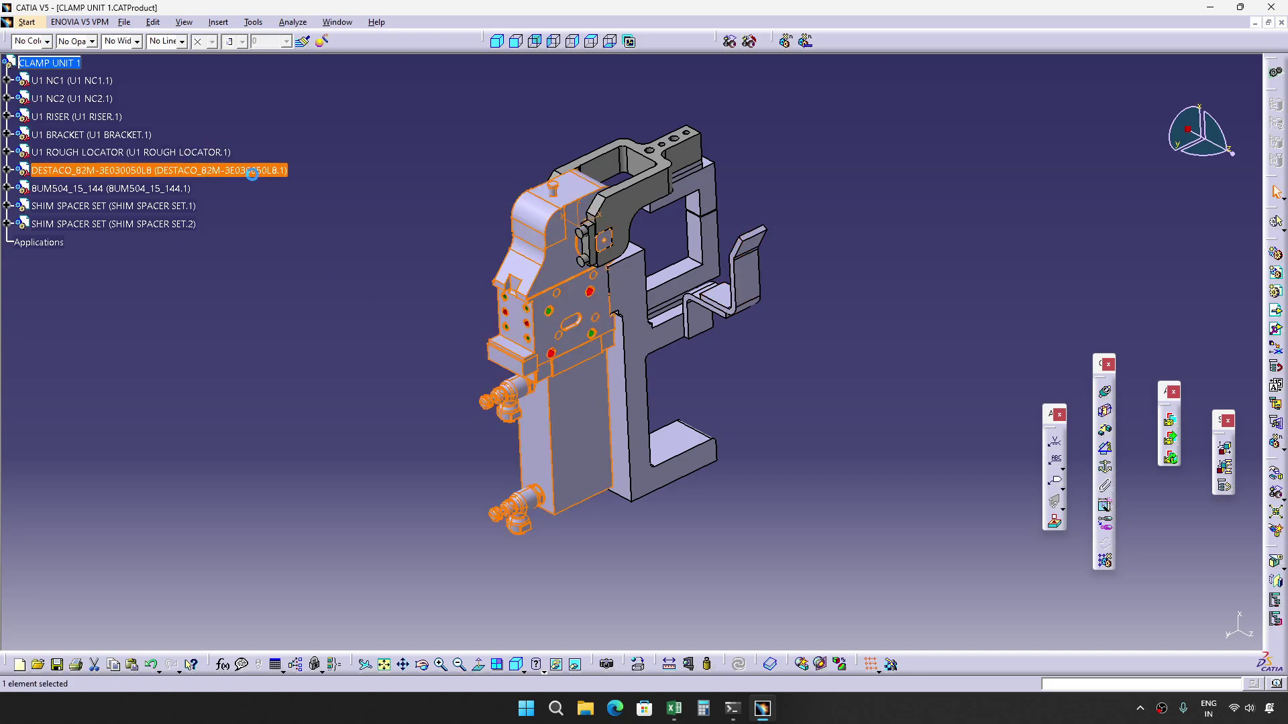
# Return to Excel and check the DESTACO_82M-3E030050L8 quantities under LH TOOL S and RH TOOL S.
pyautogui.hotkey('alt', 'Tab')
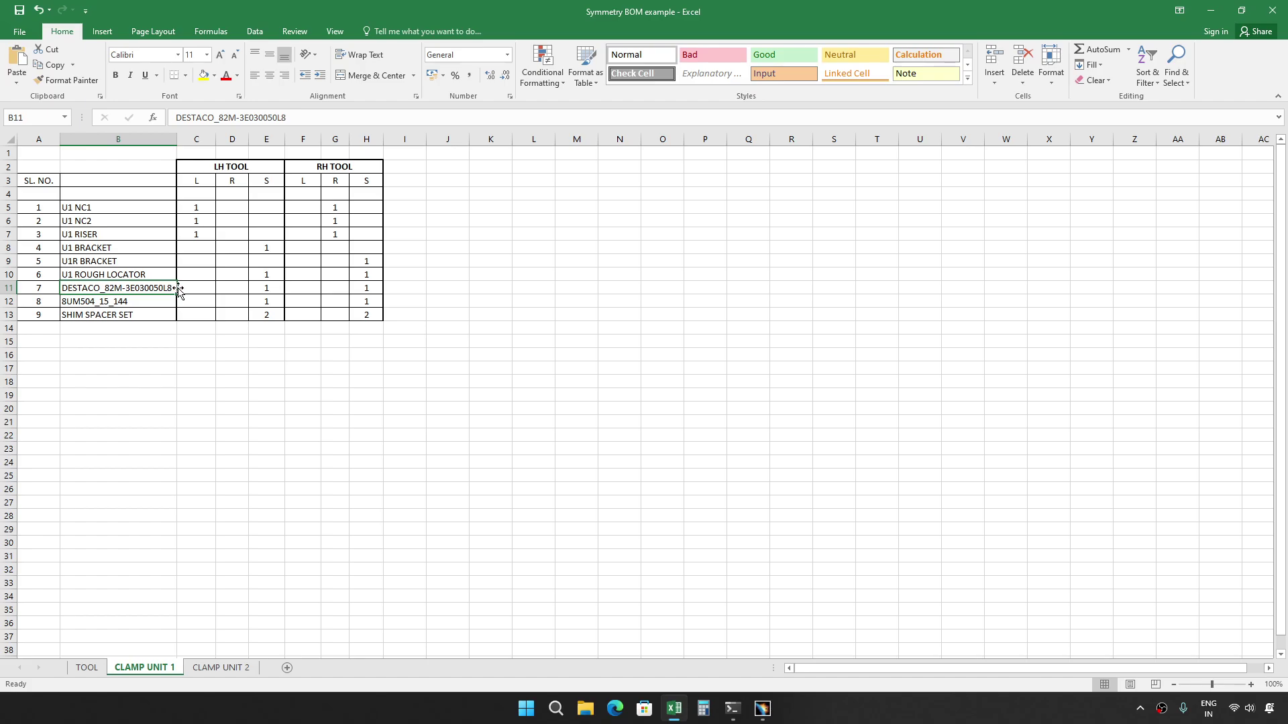
pyautogui.click(271, 288)
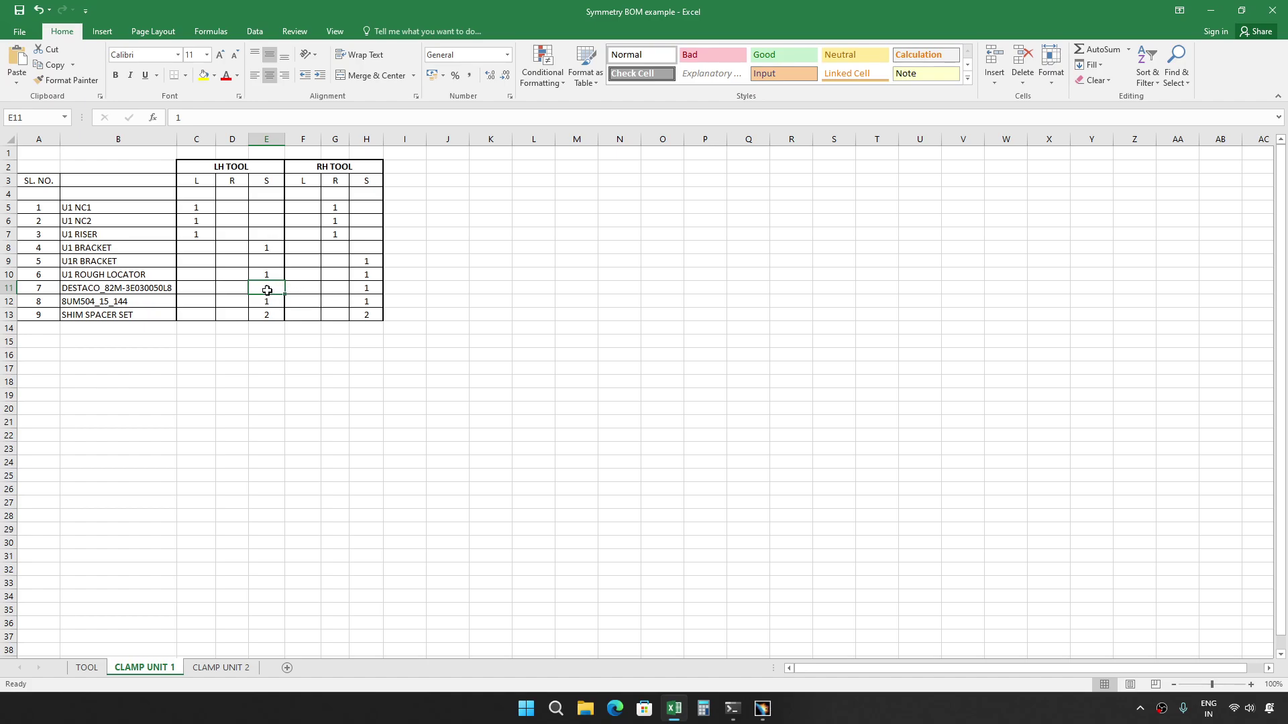
pyautogui.click(364, 289)
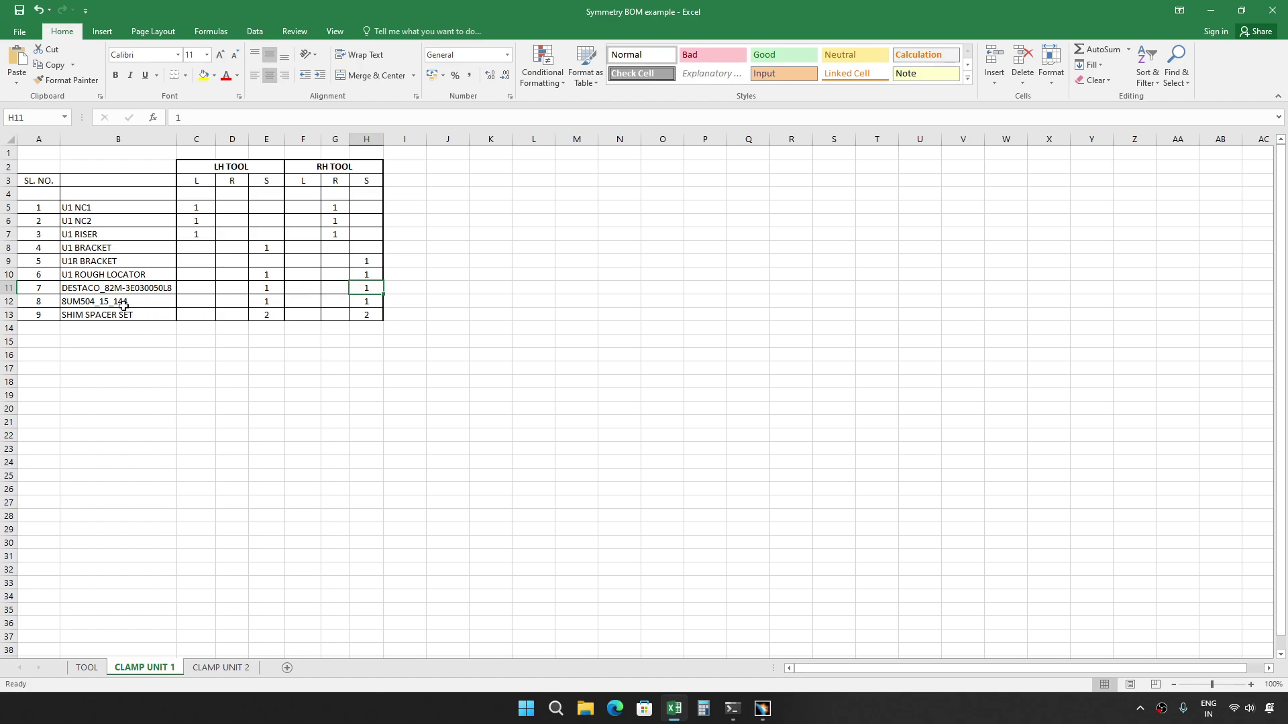
# Check the 8UM504_15_144 quantity under LH TOOL S against the clamp arm highlighted in the CATIA assembly, and return to Excel.
pyautogui.click(267, 304)
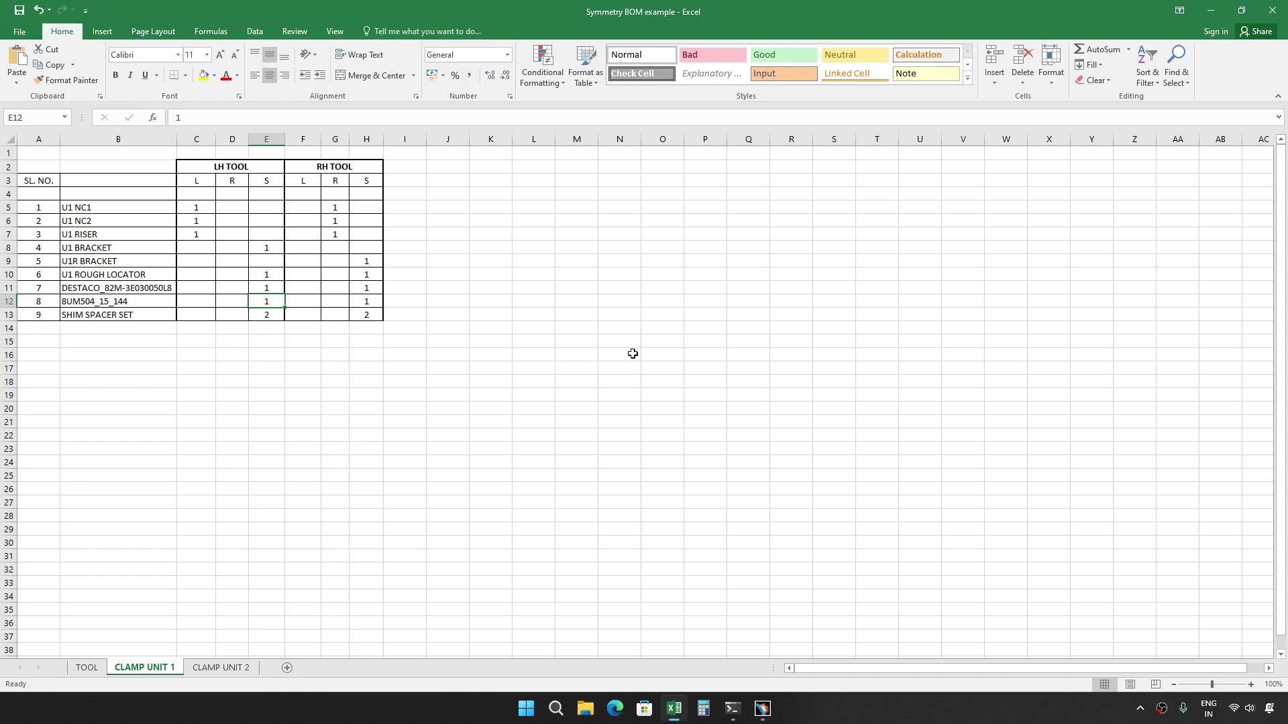
pyautogui.hotkey('alt', 'Tab')
pyautogui.moveTo(831, 454); pyautogui.dragTo(668, 369, button='middle')
pyautogui.click(663, 362)
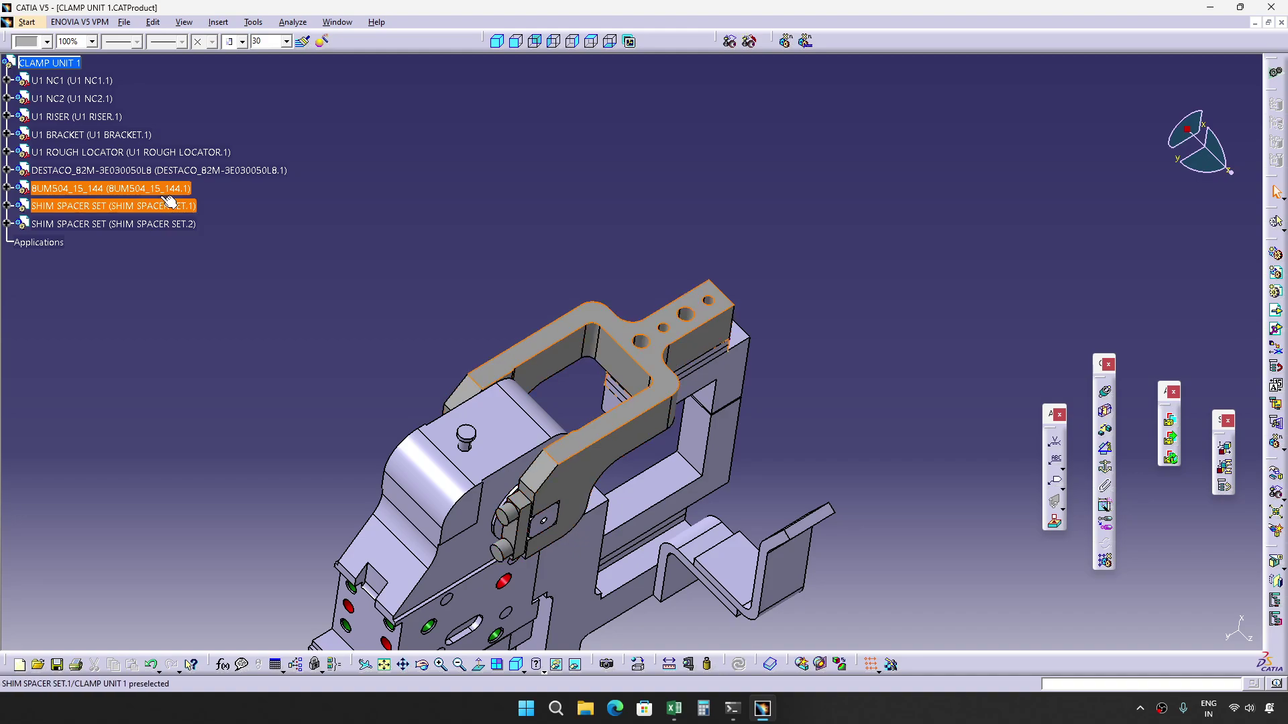
pyautogui.keyDown('ctrl'); pyautogui.click(685, 329); pyautogui.keyUp('ctrl')
pyautogui.hotkey('alt', 'Tab')
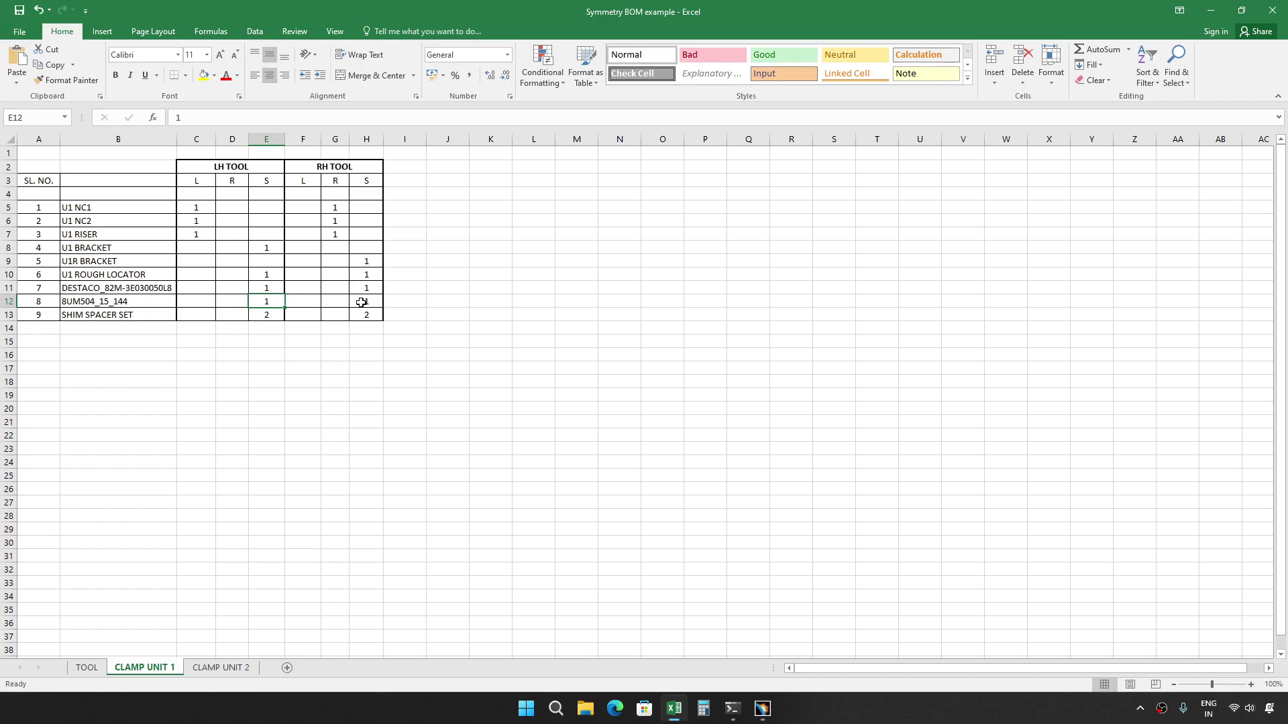
# Select the SHIM SPACER SET row, switch to CATIA and highlight both shim spacer sets in the clamp unit 1 assembly.
pyautogui.click(145, 316)
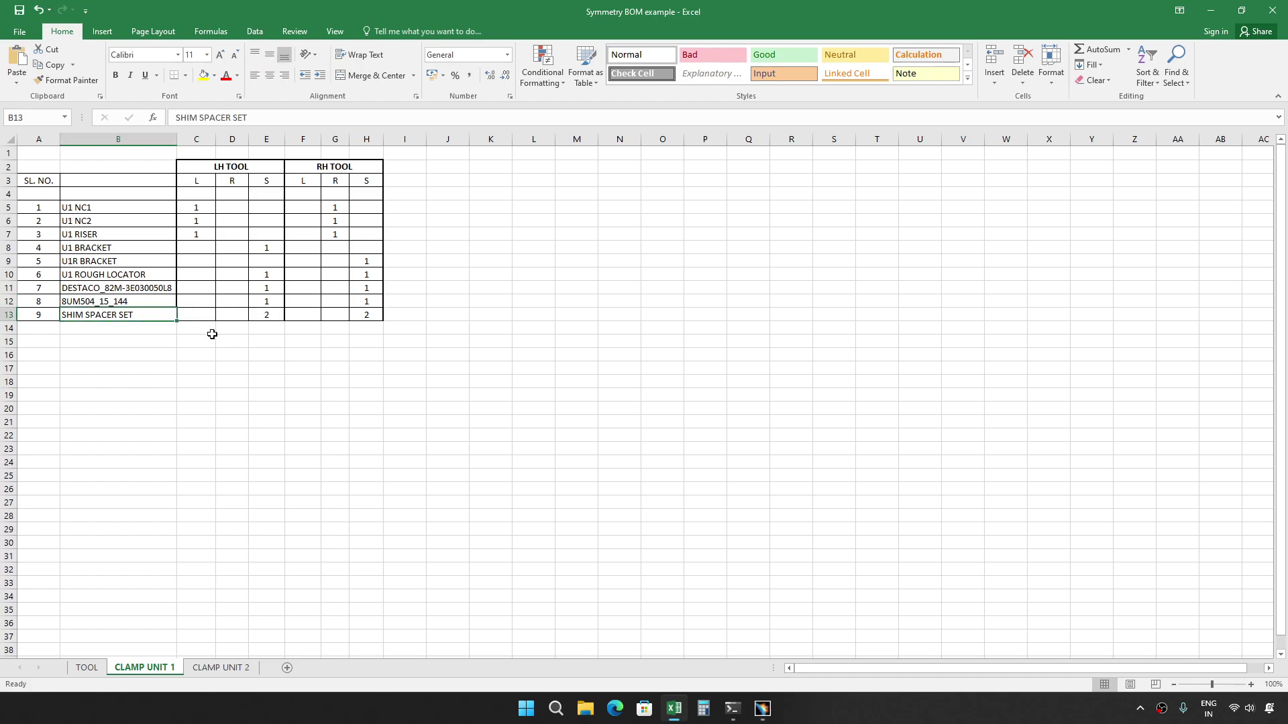
pyautogui.hotkey('alt', 'Tab')
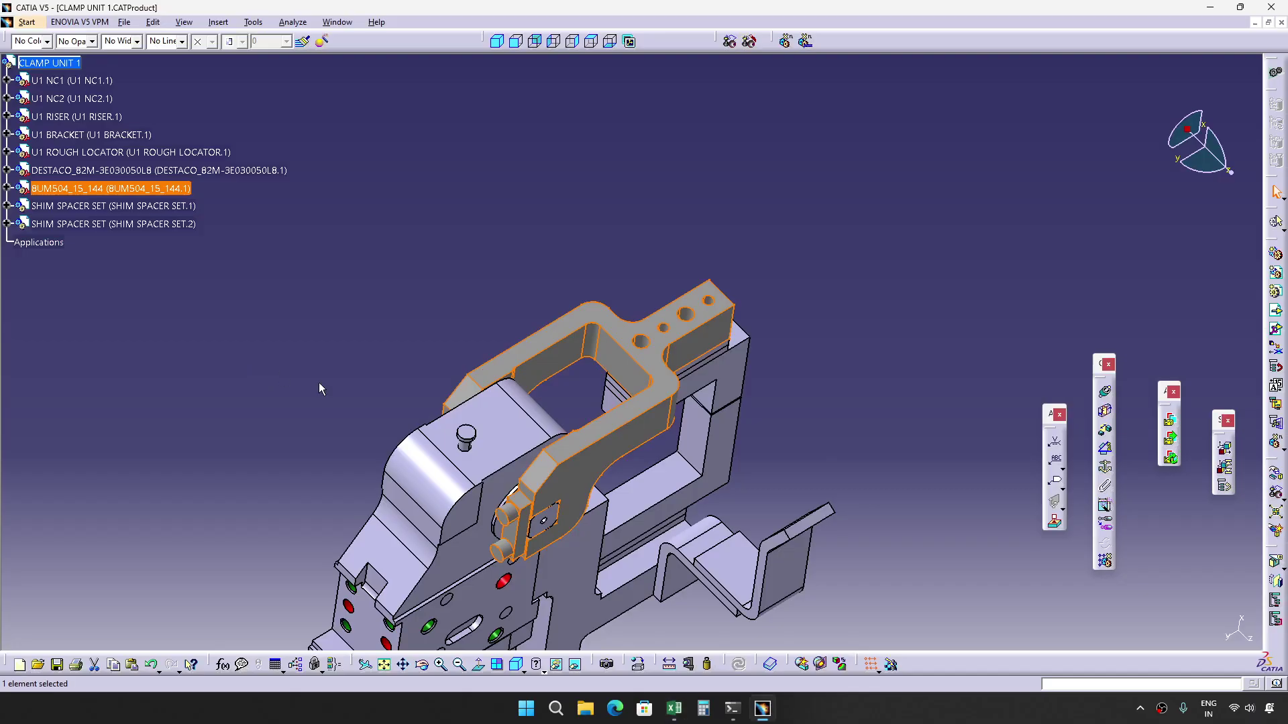
pyautogui.click(341, 334)
pyautogui.moveTo(503, 336); pyautogui.dragTo(462, 295, button='middle')
pyautogui.click(178, 207)
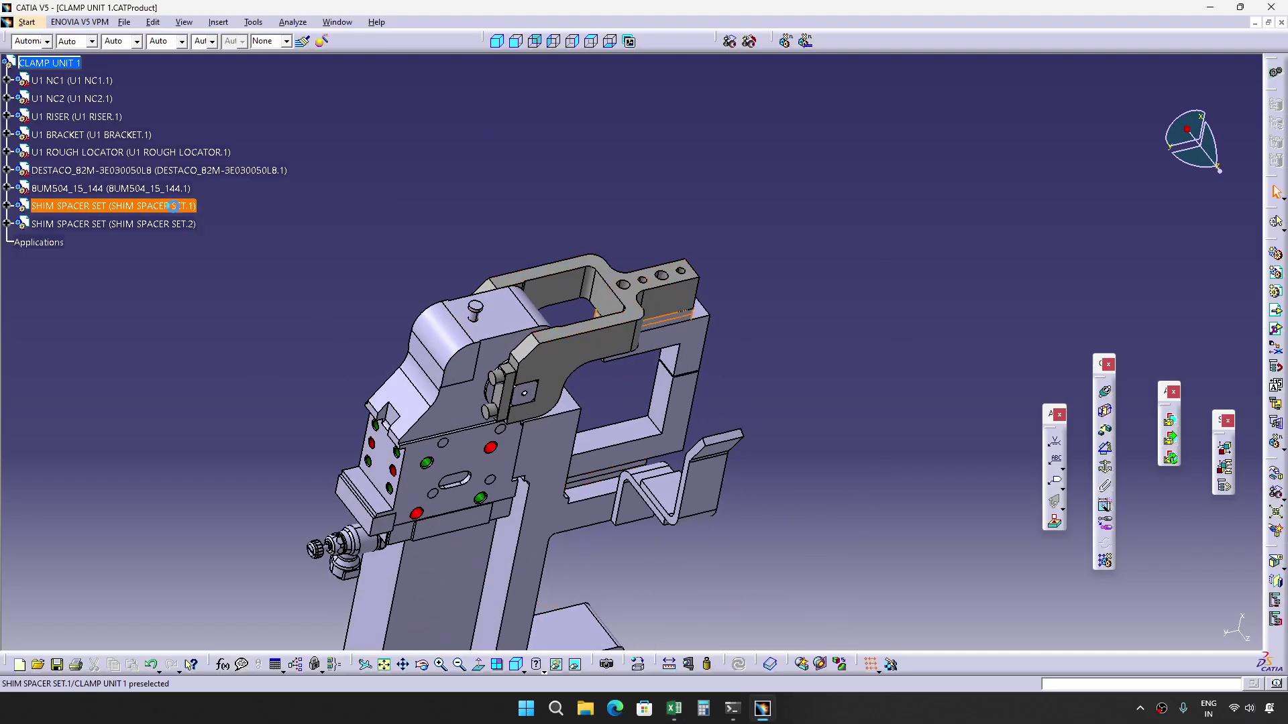
pyautogui.keyDown('ctrl'); pyautogui.click(189, 226); pyautogui.keyUp('ctrl')
pyautogui.moveTo(648, 430); pyautogui.dragTo(640, 370, button='middle')
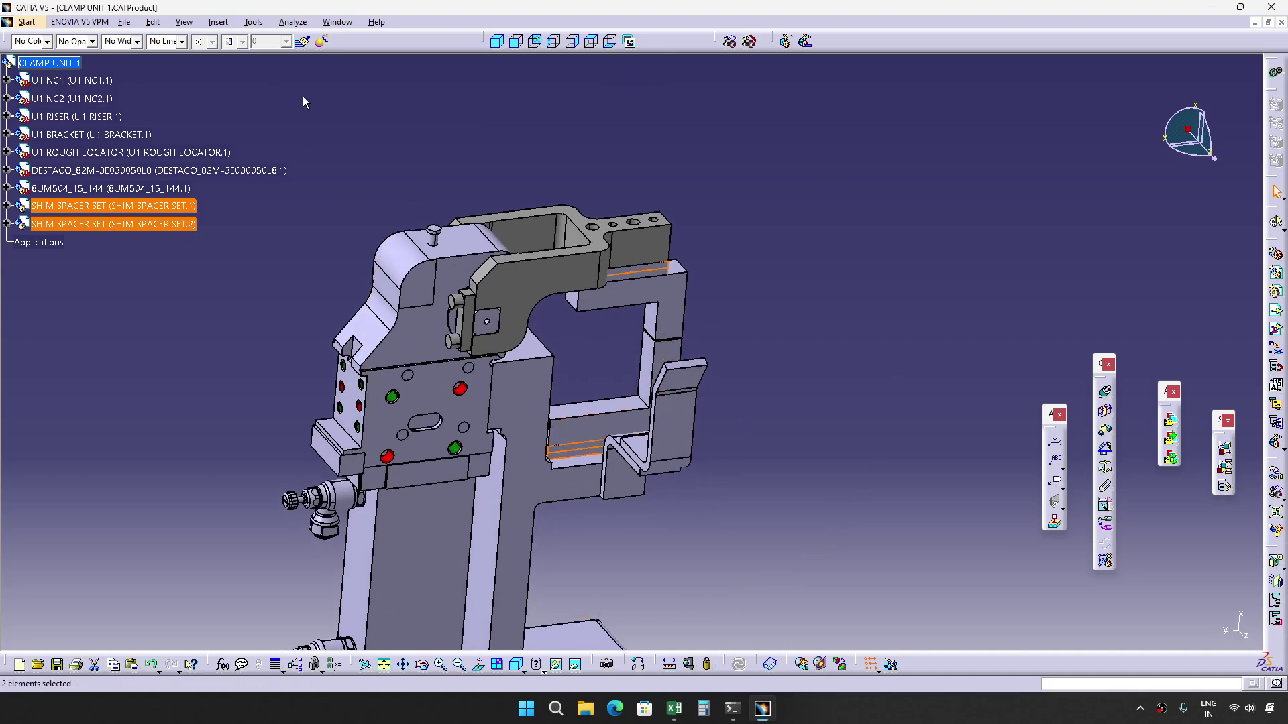
# Bring up CLAMP UNIT 1.CATDrawing and examine the shim spacer set marked by balloon 9.
pyautogui.click(337, 22)
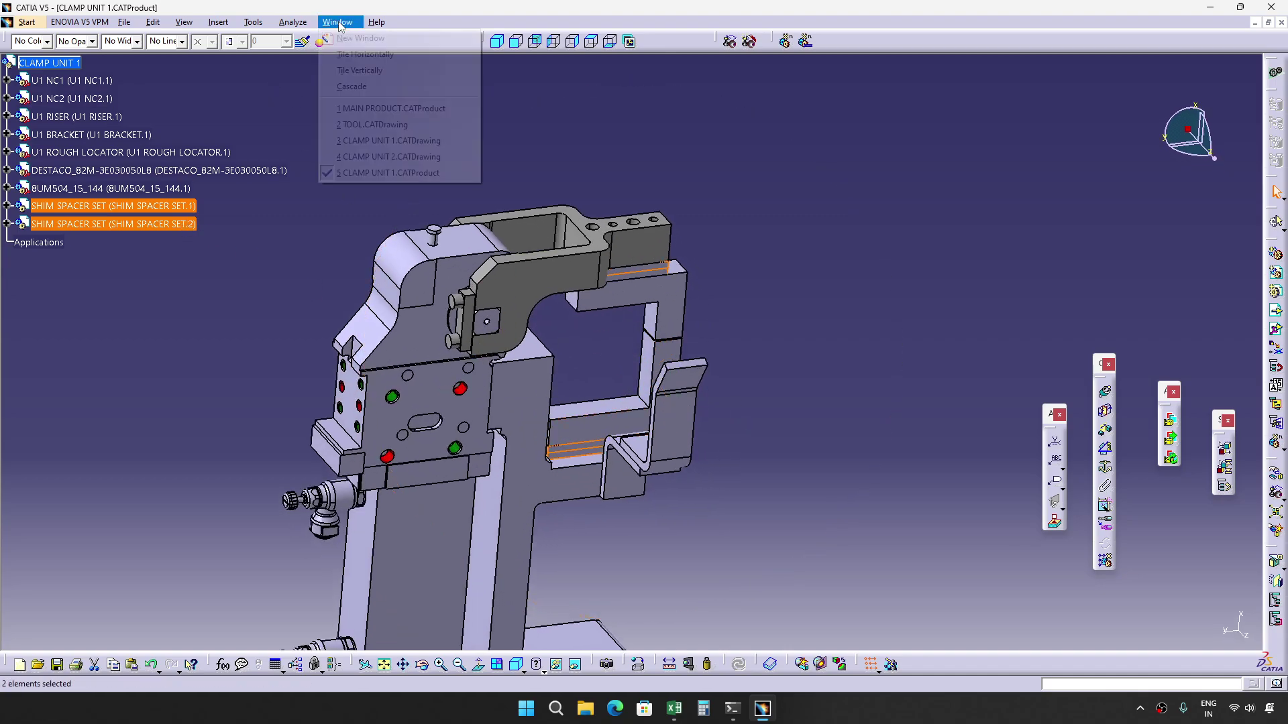
pyautogui.click(394, 141)
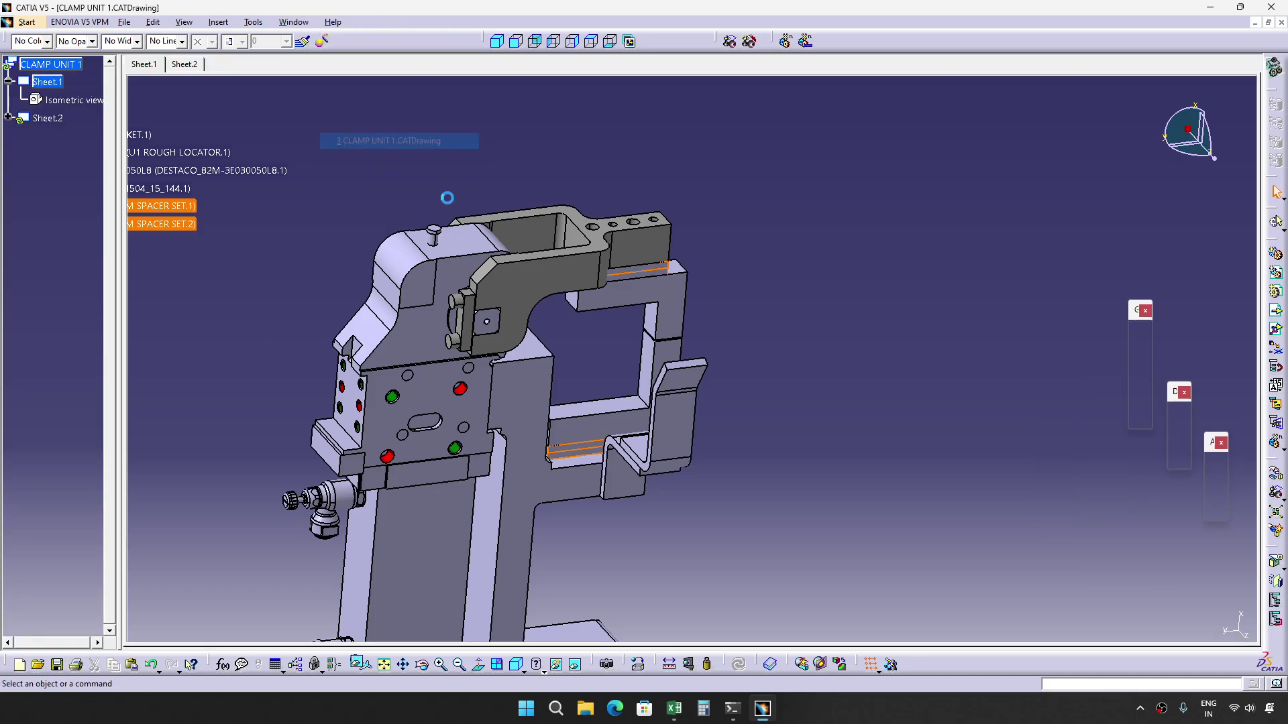
pyautogui.moveTo(706, 355)
pyautogui.mouseDown(button='middle')
pyautogui.moveTo(670, 437)
pyautogui.moveTo(738, 316)
pyautogui.moveTo(586, 210)
pyautogui.mouseUp(button='middle')
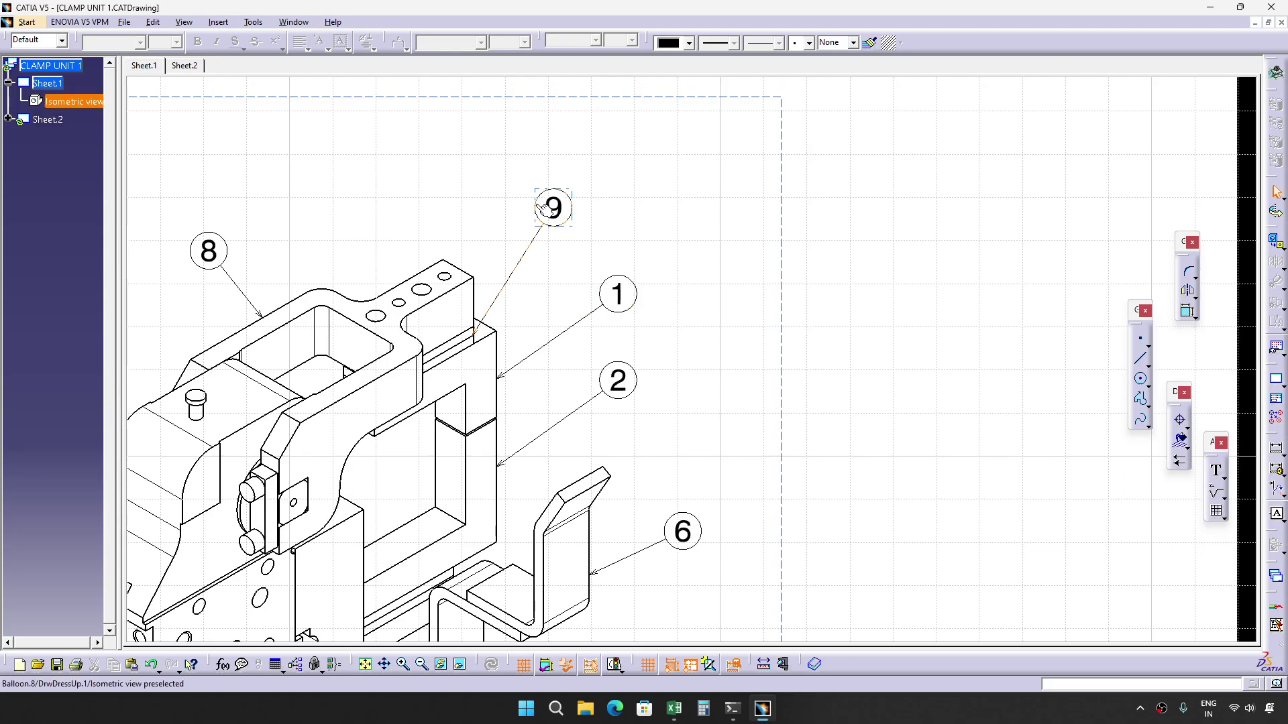
pyautogui.click(294, 23)
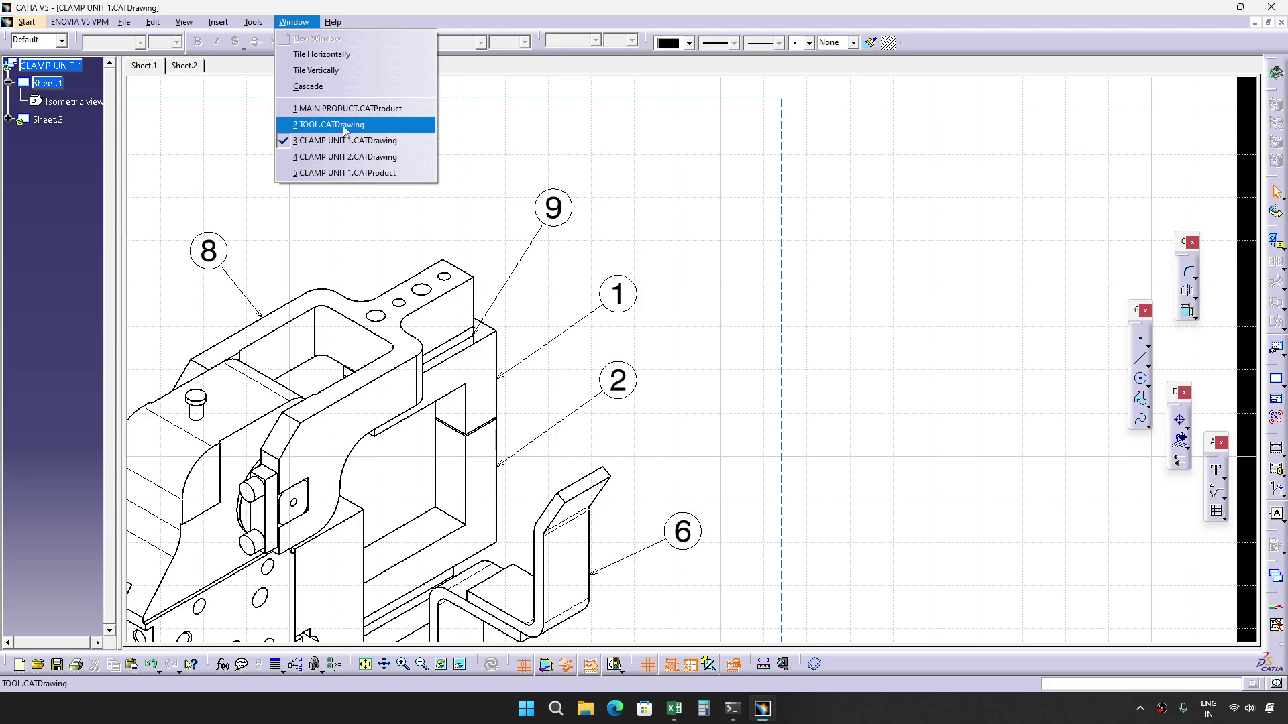
# Switch to Excel, enter 2 as the SHIM SPACER SET quantity under LH TOOL S and check the RH TOOL S quantity.
pyautogui.hotkey('alt', 'Tab')
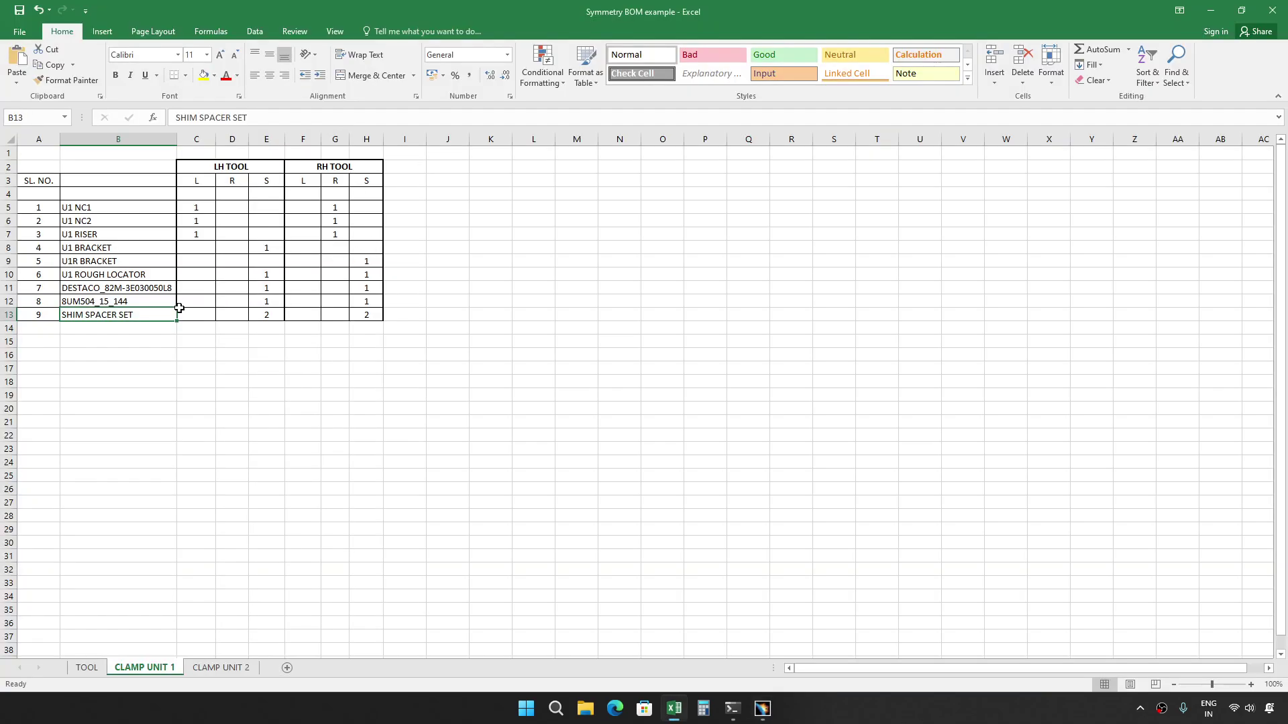
pyautogui.click(266, 312)
pyautogui.write('2')
pyautogui.hotkey('ctrl', 'Return')
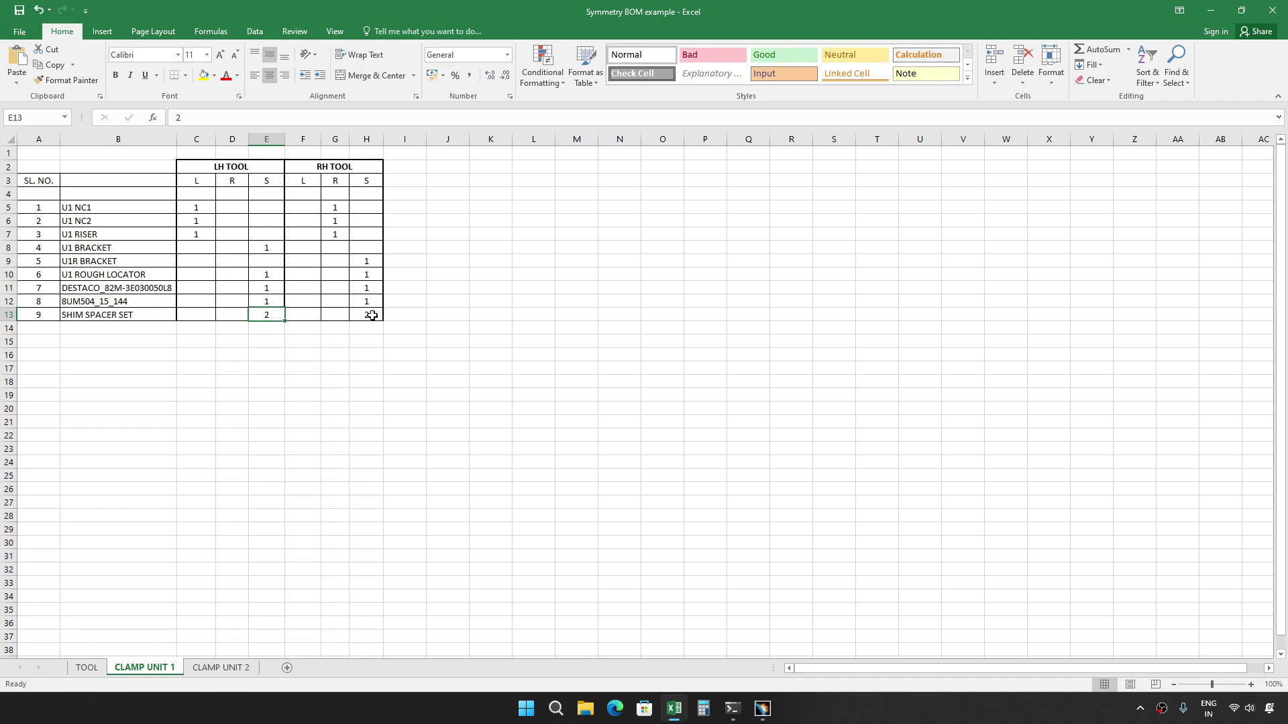
pyautogui.click(372, 315)
# Recheck the two highlighted shim spacer sets in CATIA's CLAMP UNIT 1.CATProduct window, and return to Excel.
pyautogui.hotkey('alt', 'Tab')
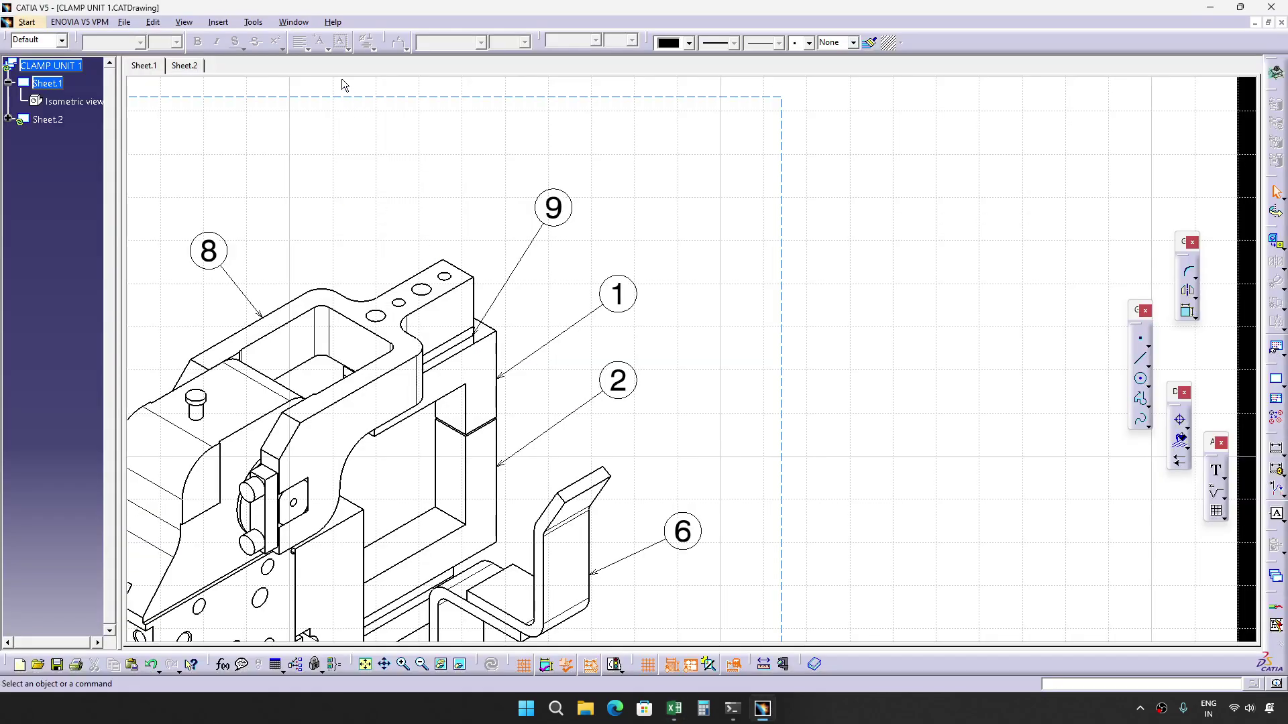
pyautogui.click(293, 23)
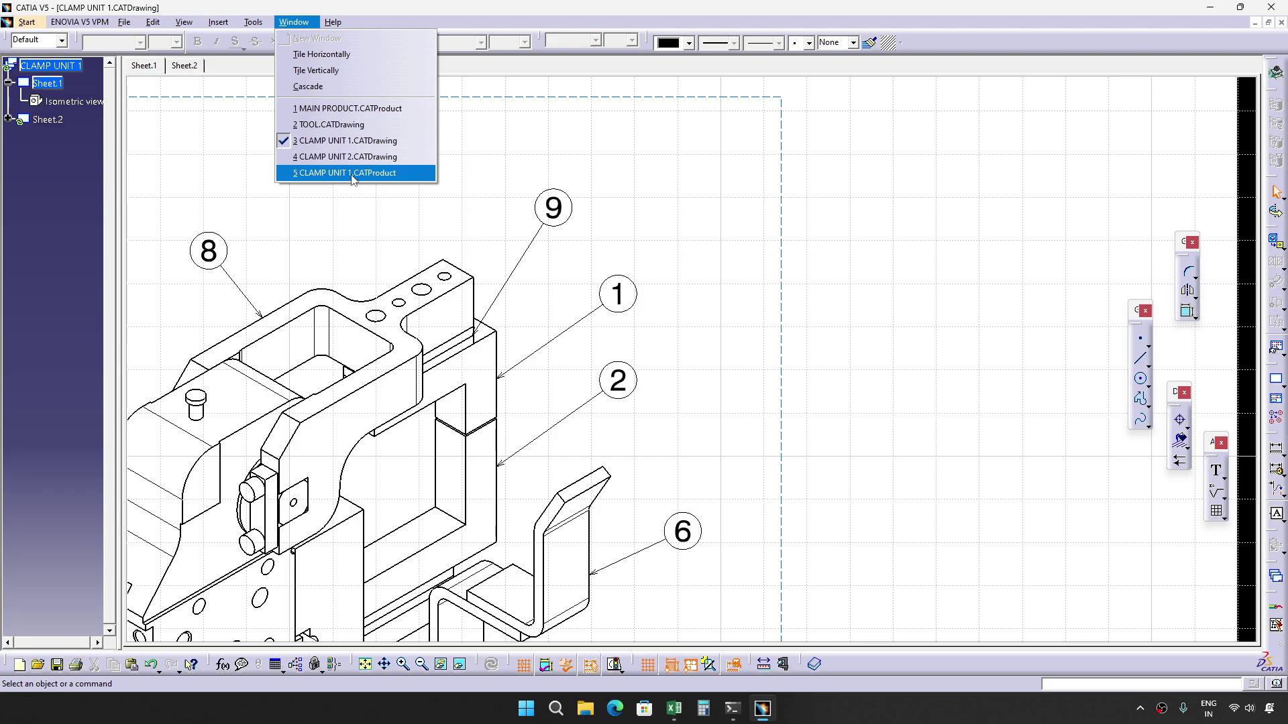
pyautogui.click(352, 174)
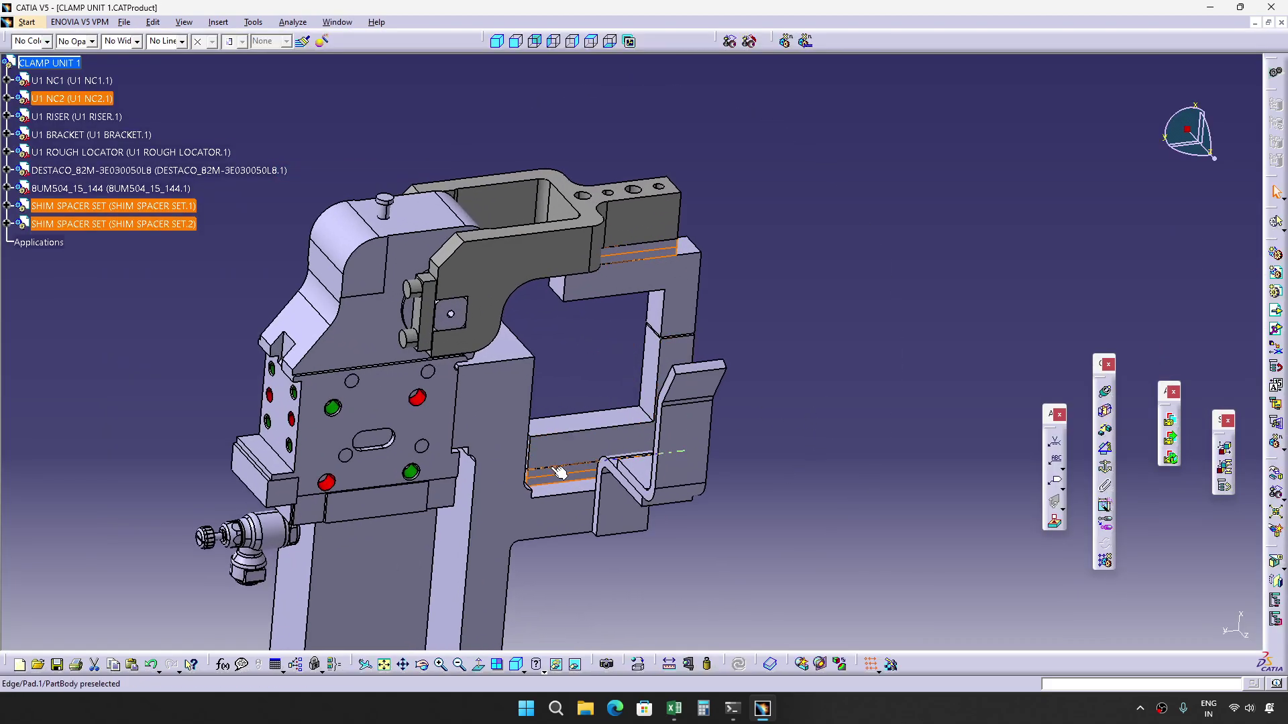
pyautogui.hotkey('alt', 'Tab')
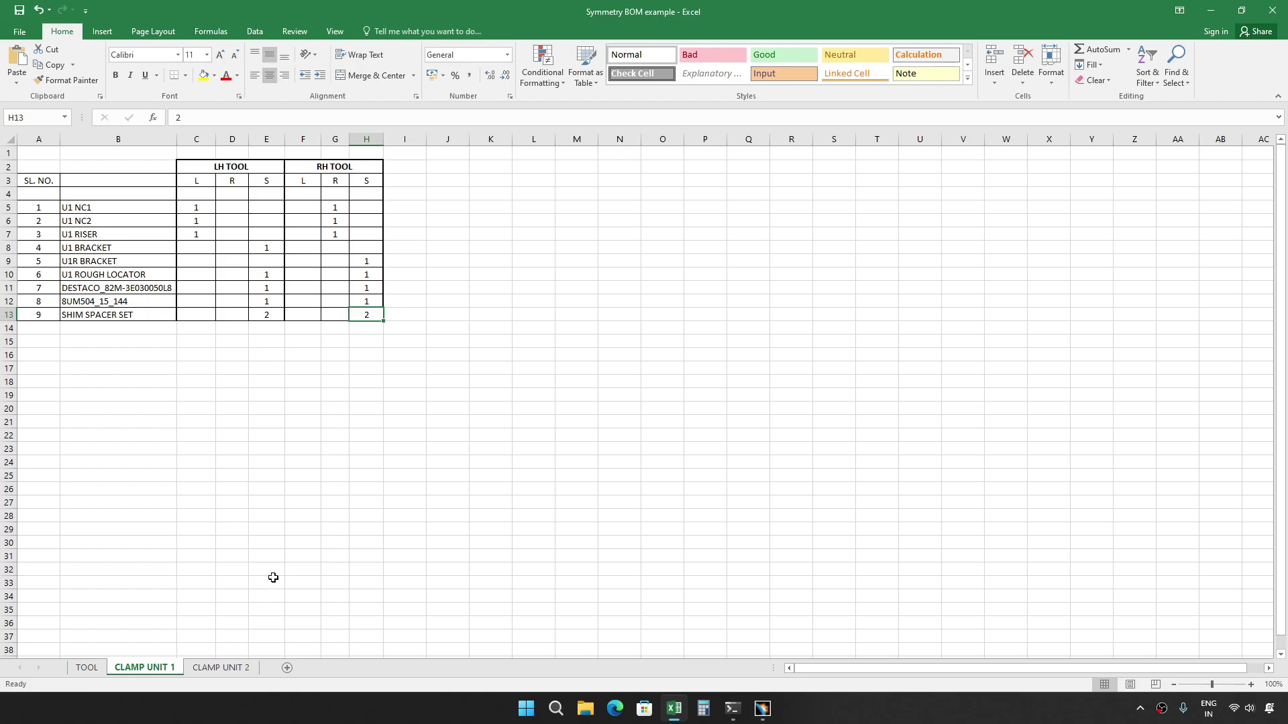
# Switch to CATIA, close the CLAMP UNIT 1.CATProduct window and bring up the MAIN PRODUCT.CATProduct window.
pyautogui.hotkey('alt', 'Tab')
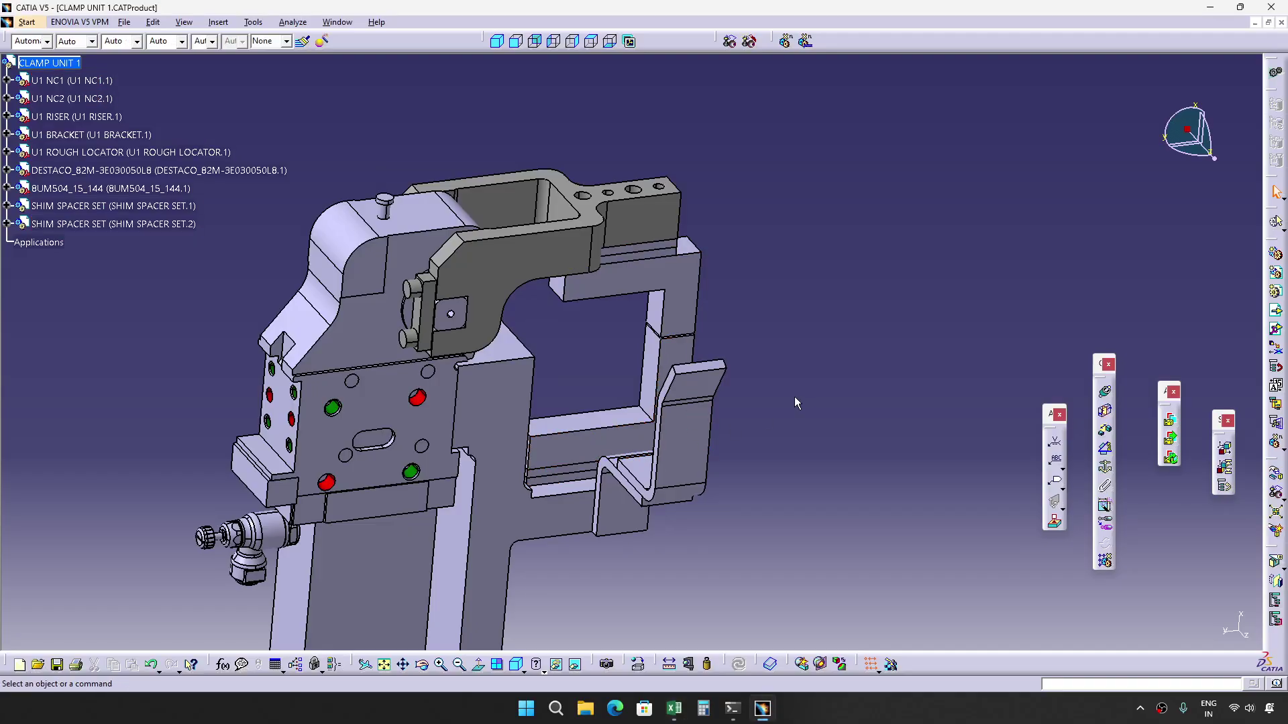
pyautogui.moveTo(572, 336); pyautogui.dragTo(638, 461, button='middle')
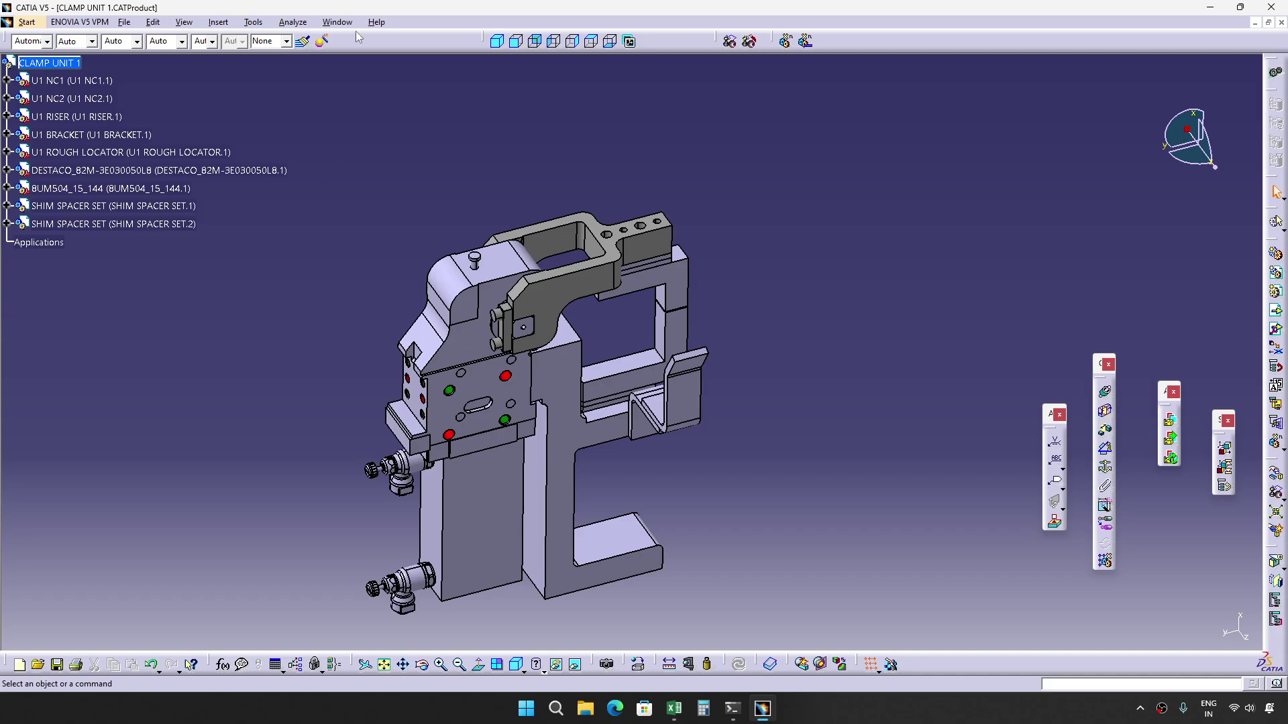
pyautogui.click(337, 22)
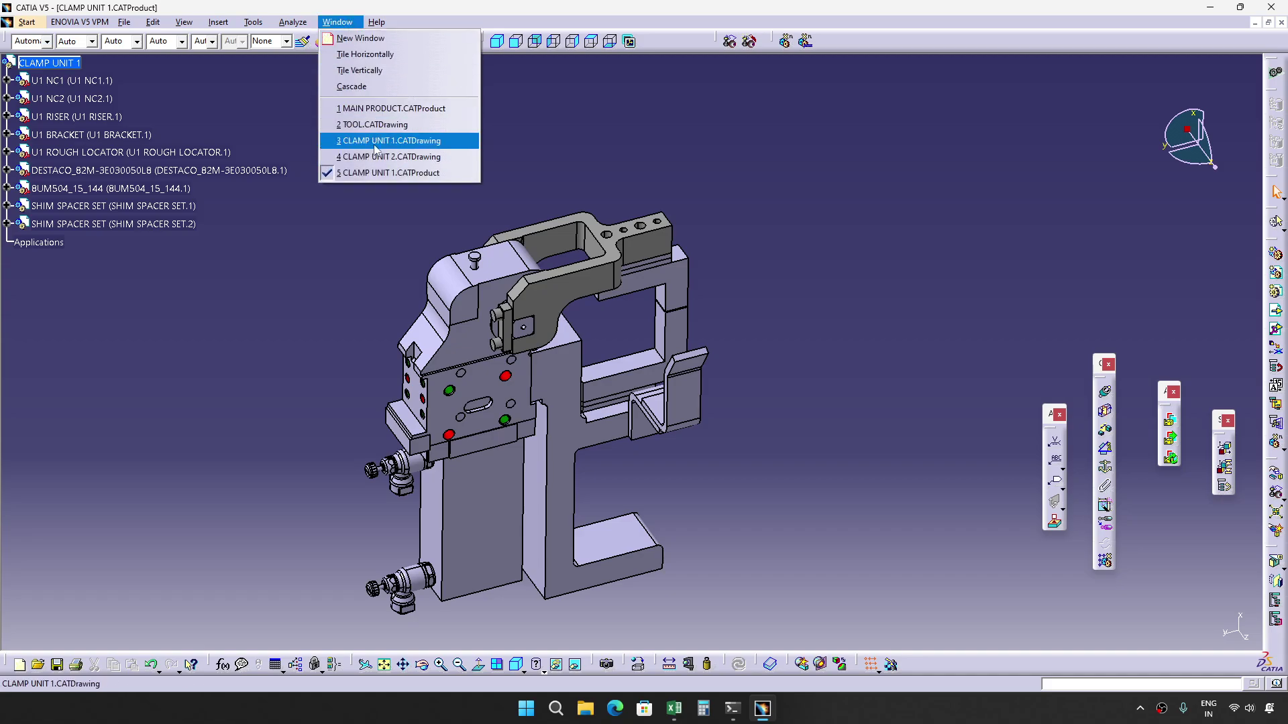
pyautogui.click(741, 193)
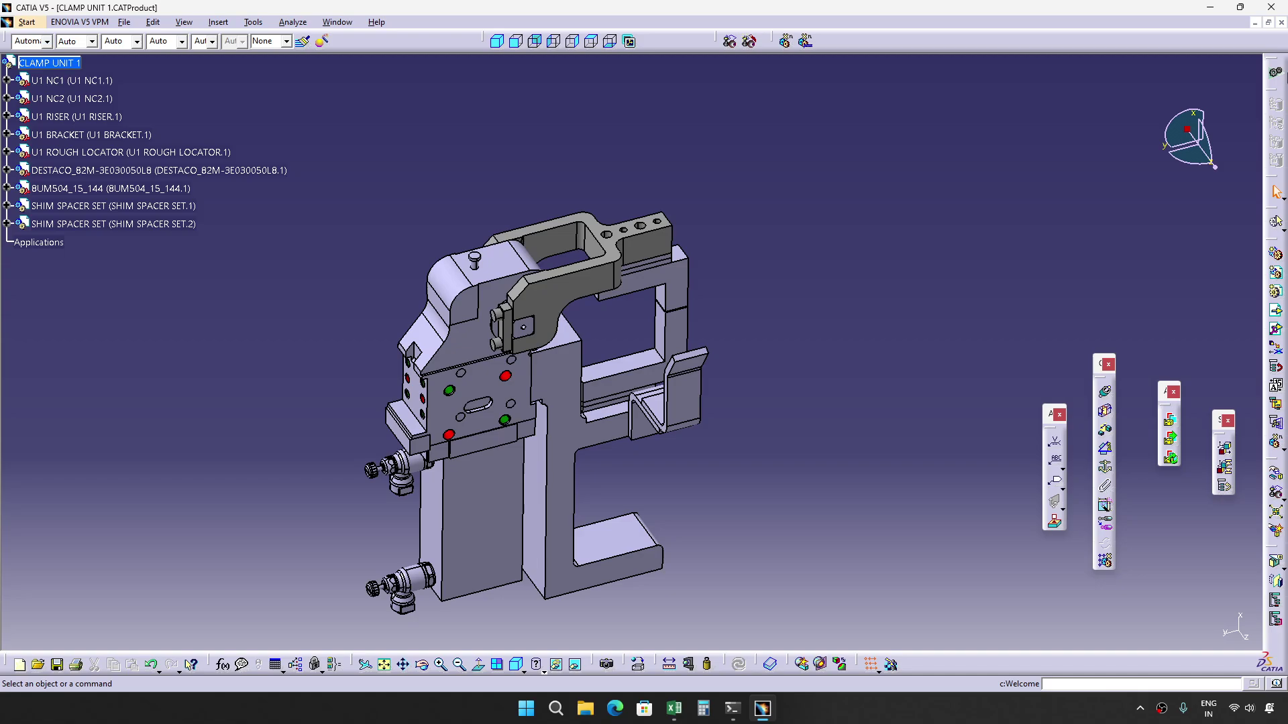
pyautogui.click(1281, 23)
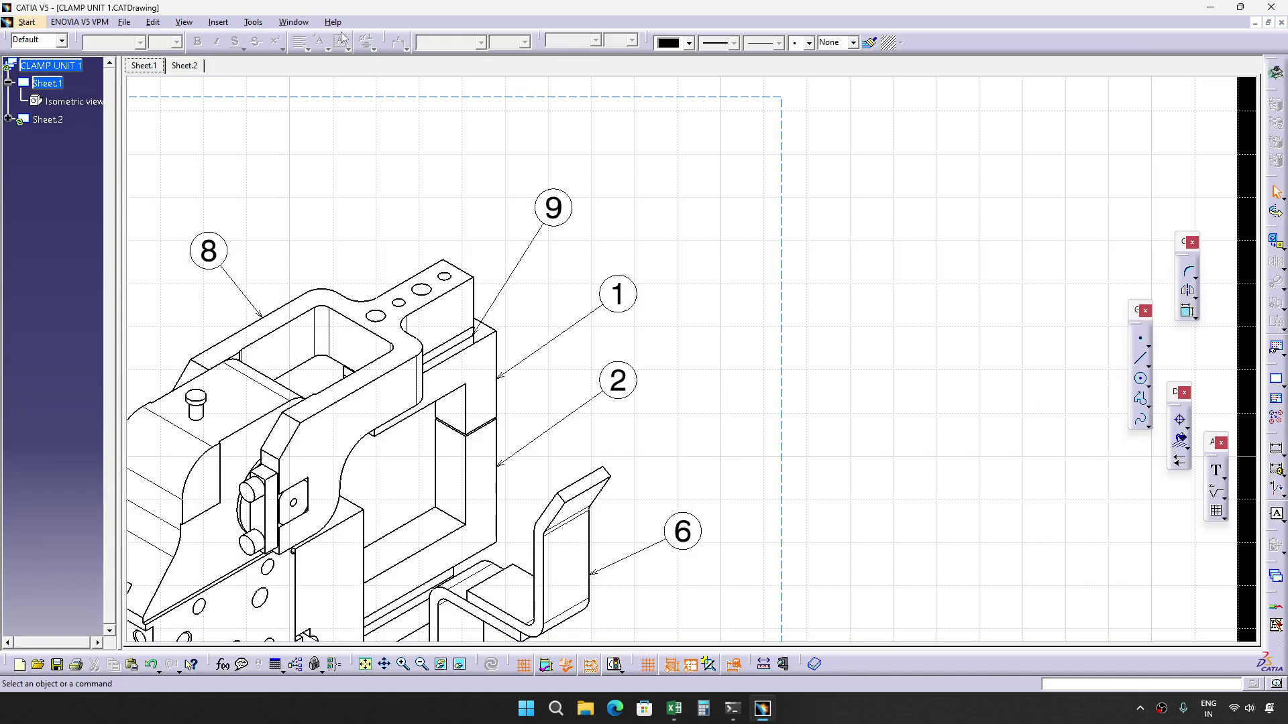
pyautogui.click(303, 22)
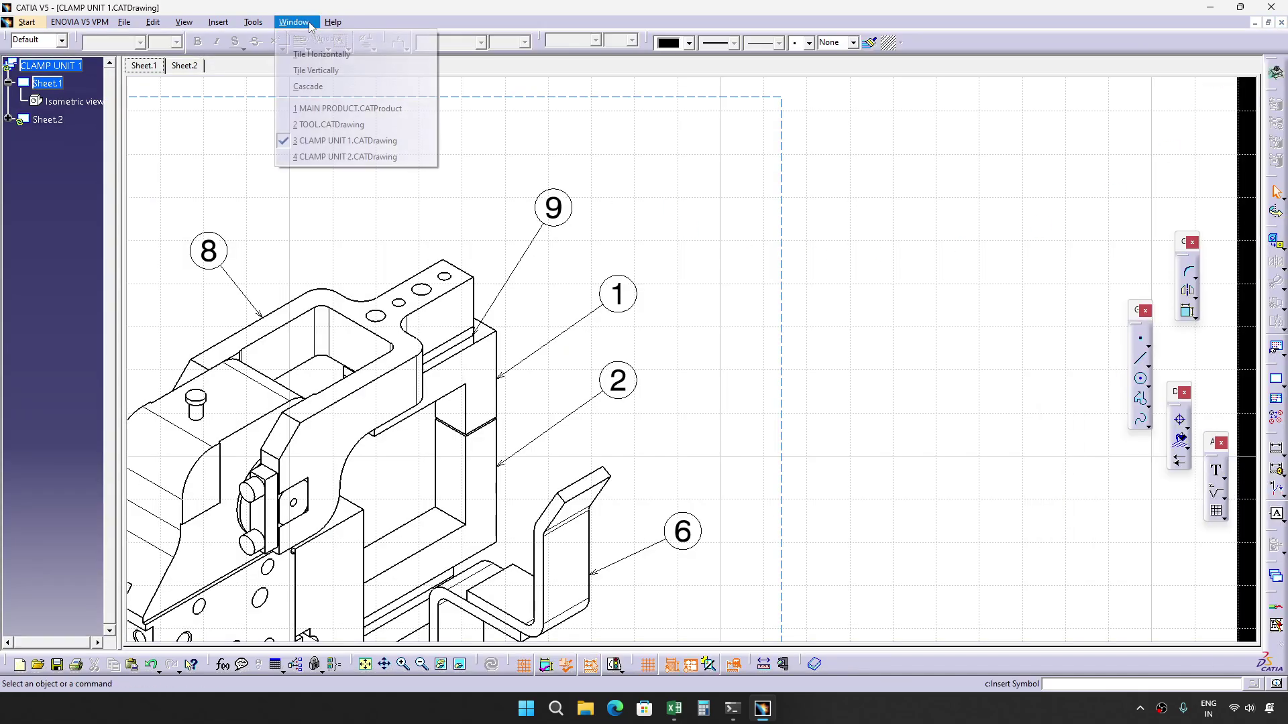
pyautogui.click(333, 110)
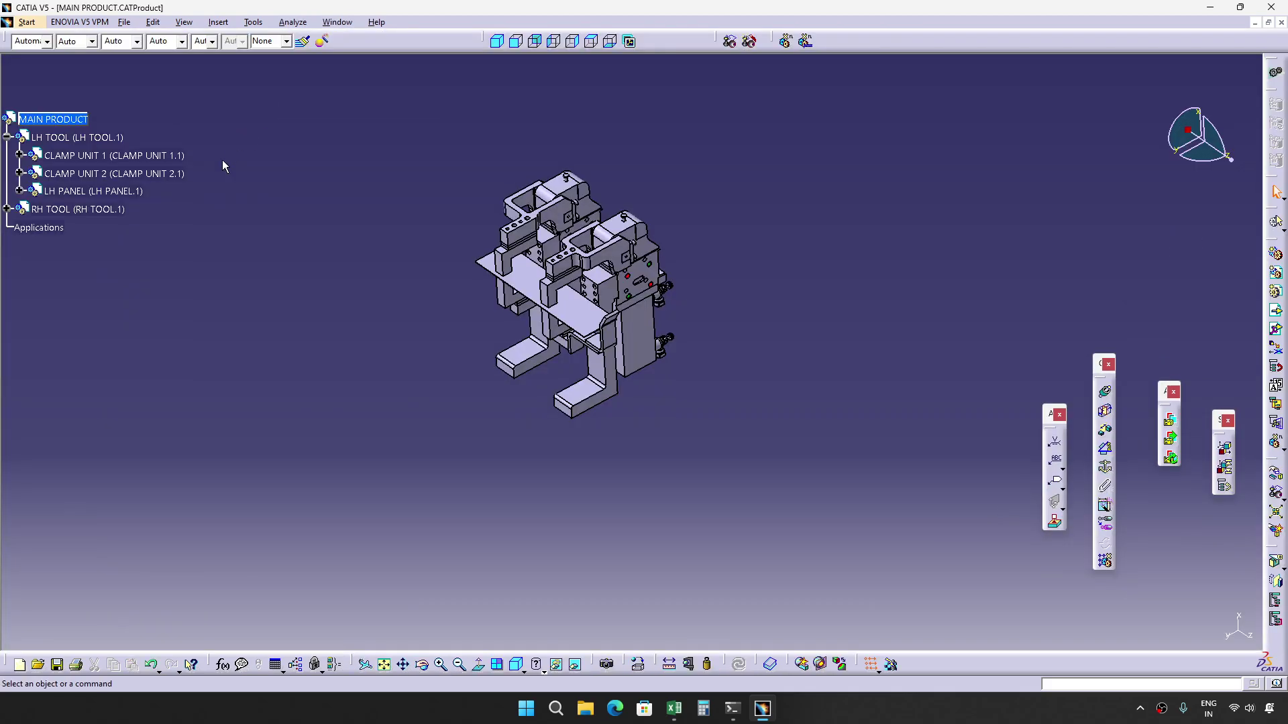
# Open CLAMP UNIT 2 of the LH TOOL in a new window and examine its assembled components.
pyautogui.rightClick(67, 176)
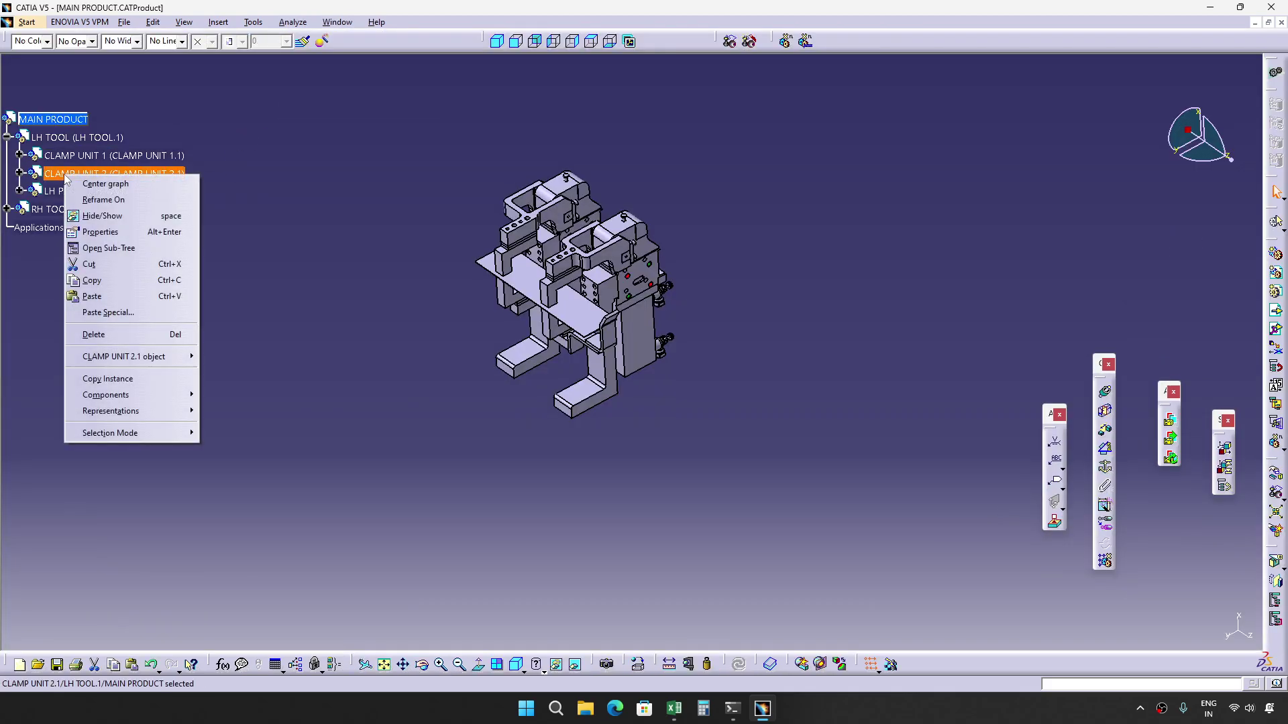
pyautogui.moveTo(161, 359)
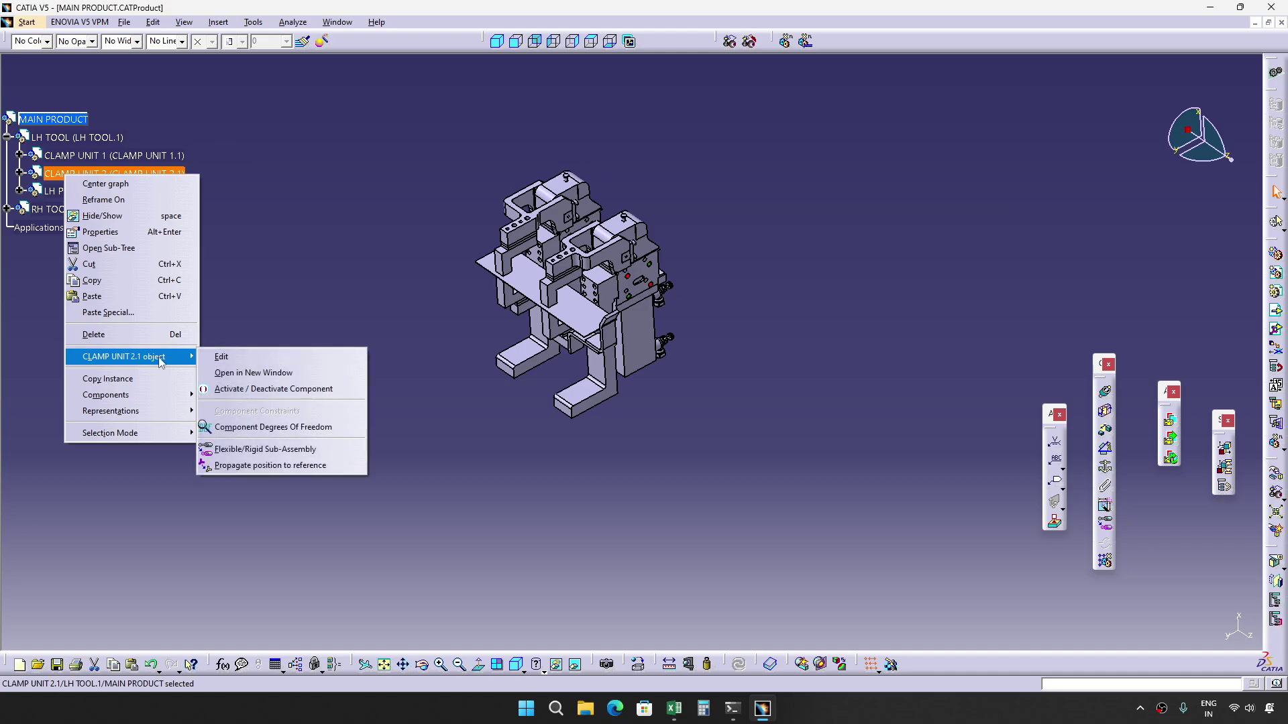
pyautogui.click(238, 373)
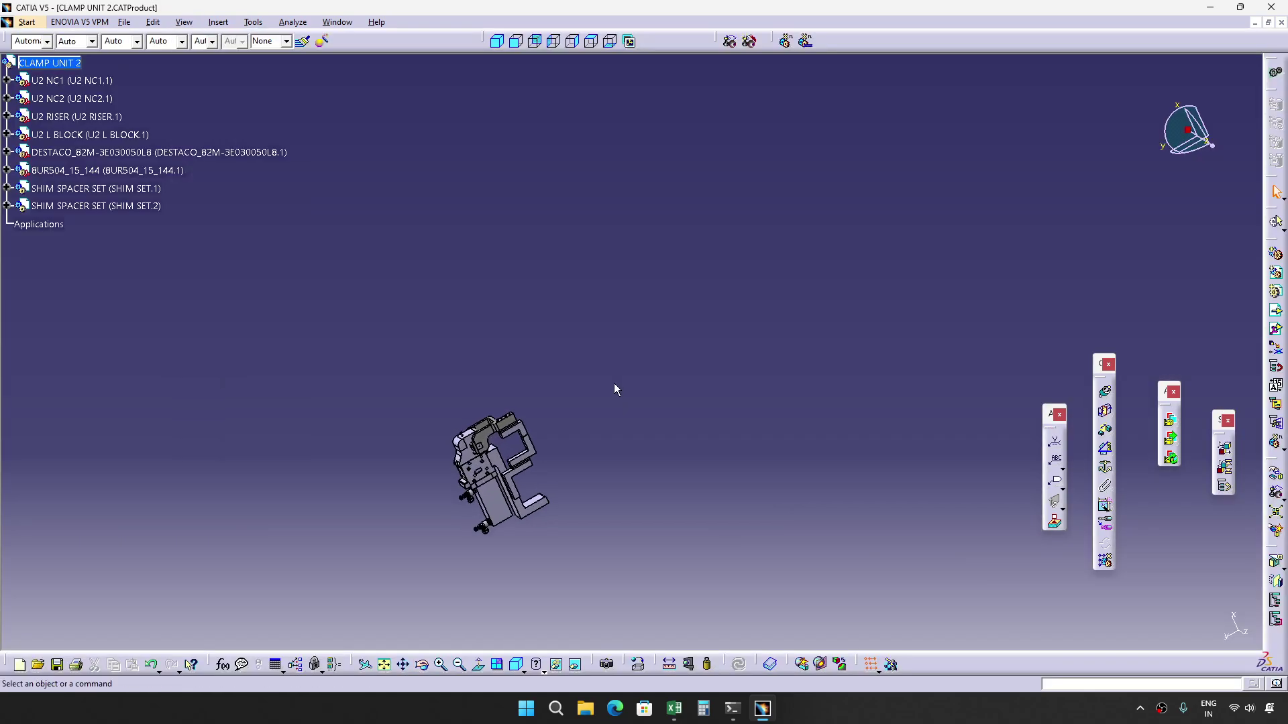
pyautogui.moveTo(616, 389); pyautogui.dragTo(542, 328, button='middle')
pyautogui.middleClick(556, 339)
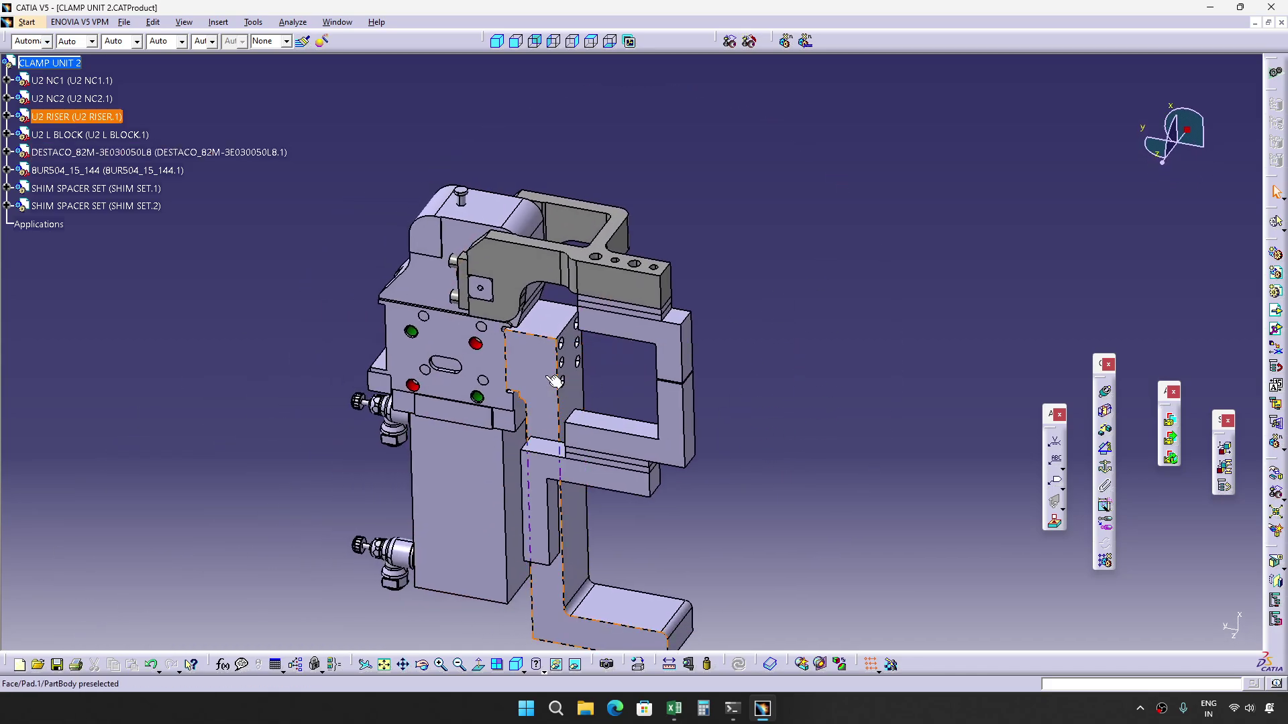
pyautogui.moveTo(555, 381); pyautogui.dragTo(636, 392, button='middle')
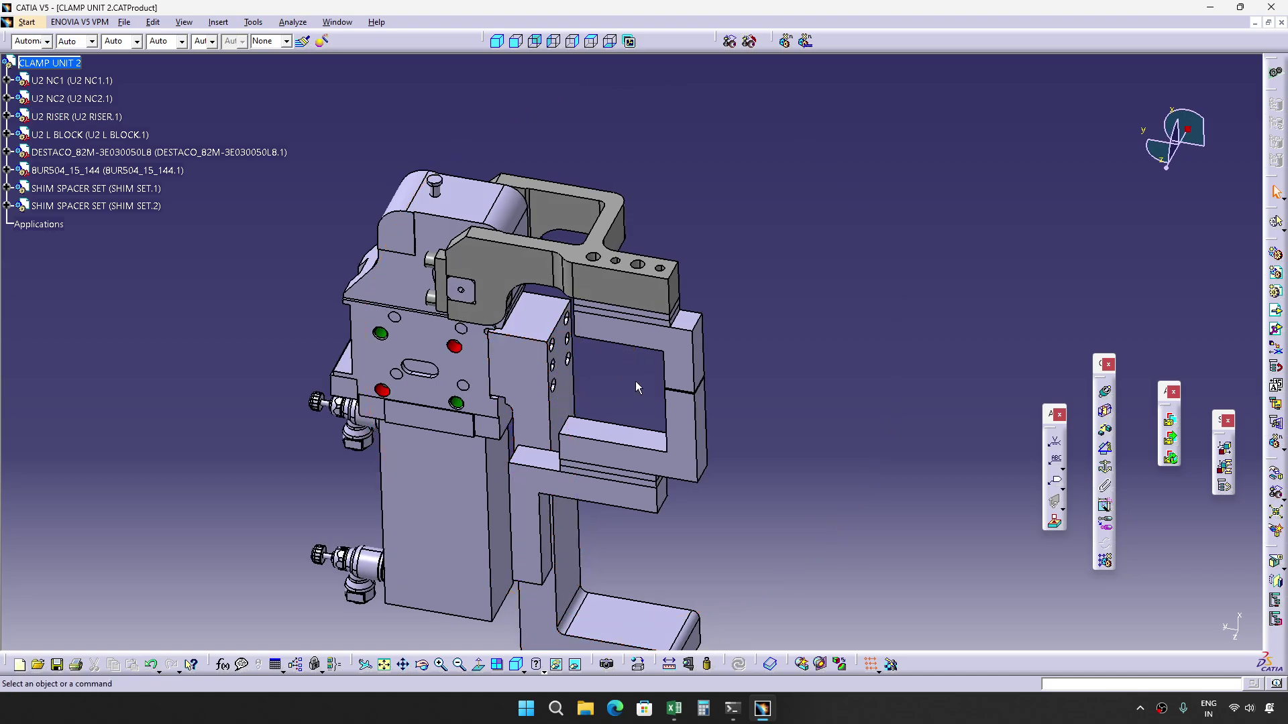
# Switch to Excel, show the CLAMP UNIT 2 sheet of the symmetry BOM, and return to CATIA.
pyautogui.hotkey('alt', 'Tab')
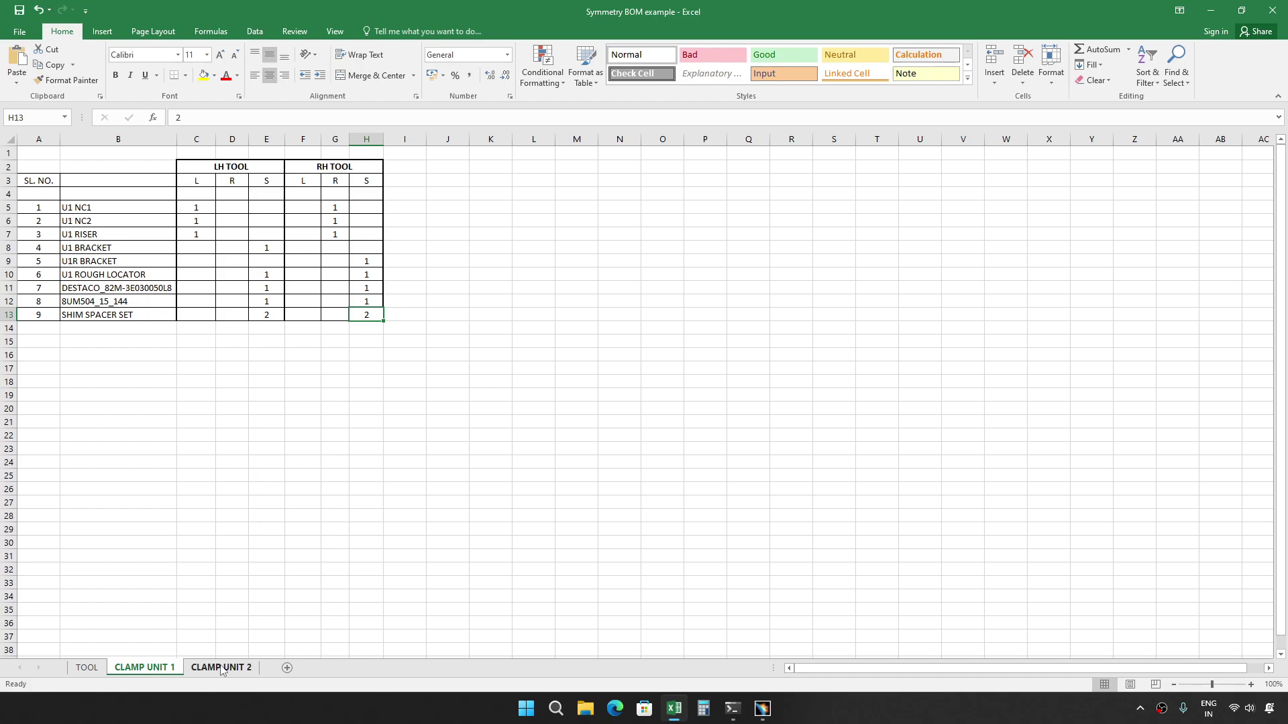
pyautogui.click(222, 668)
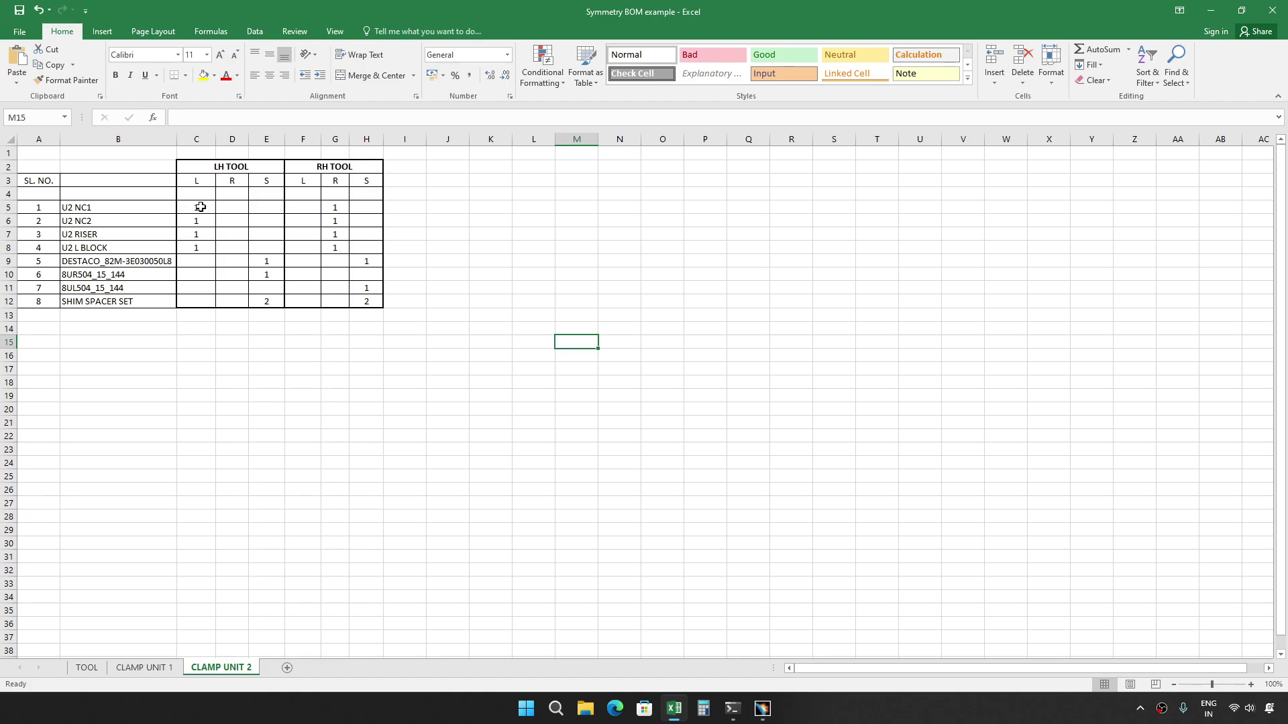
pyautogui.hotkey('alt', 'Tab')
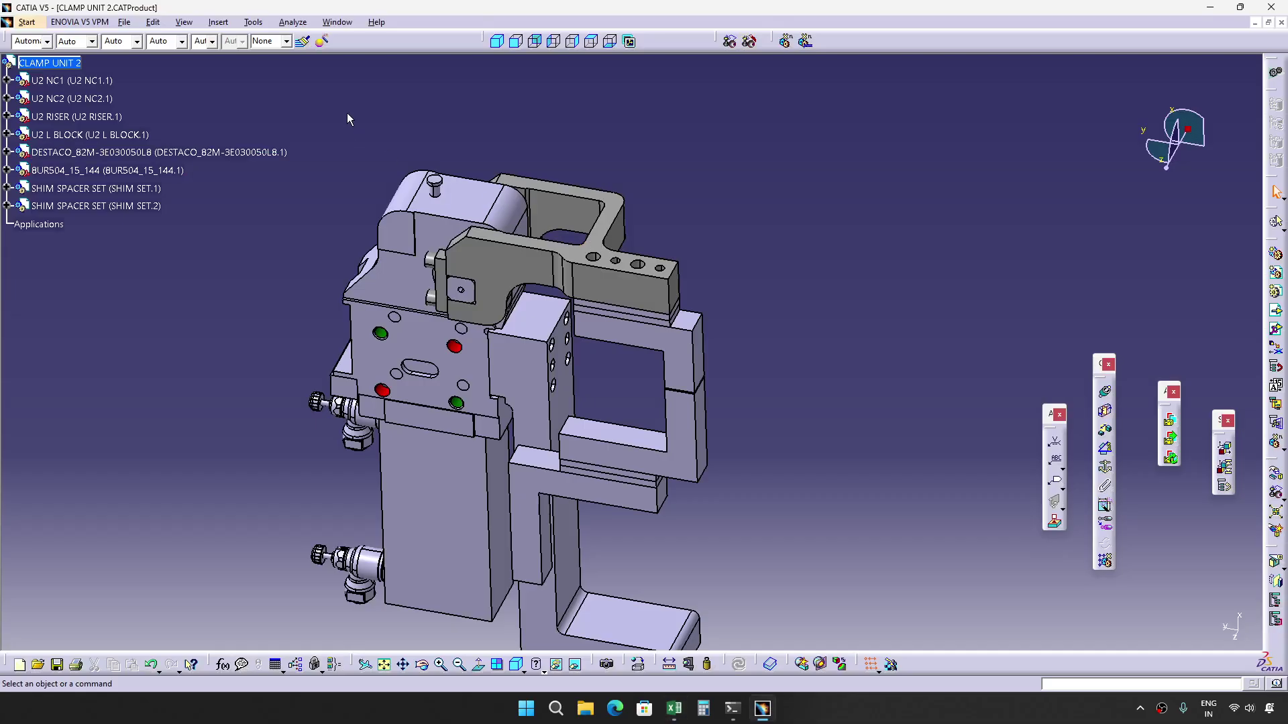
# Bring up CLAMP UNIT 2.CATDrawing and compare its ballooned parts with the CLAMP UNIT 2 sheet in Excel.
pyautogui.click(339, 22)
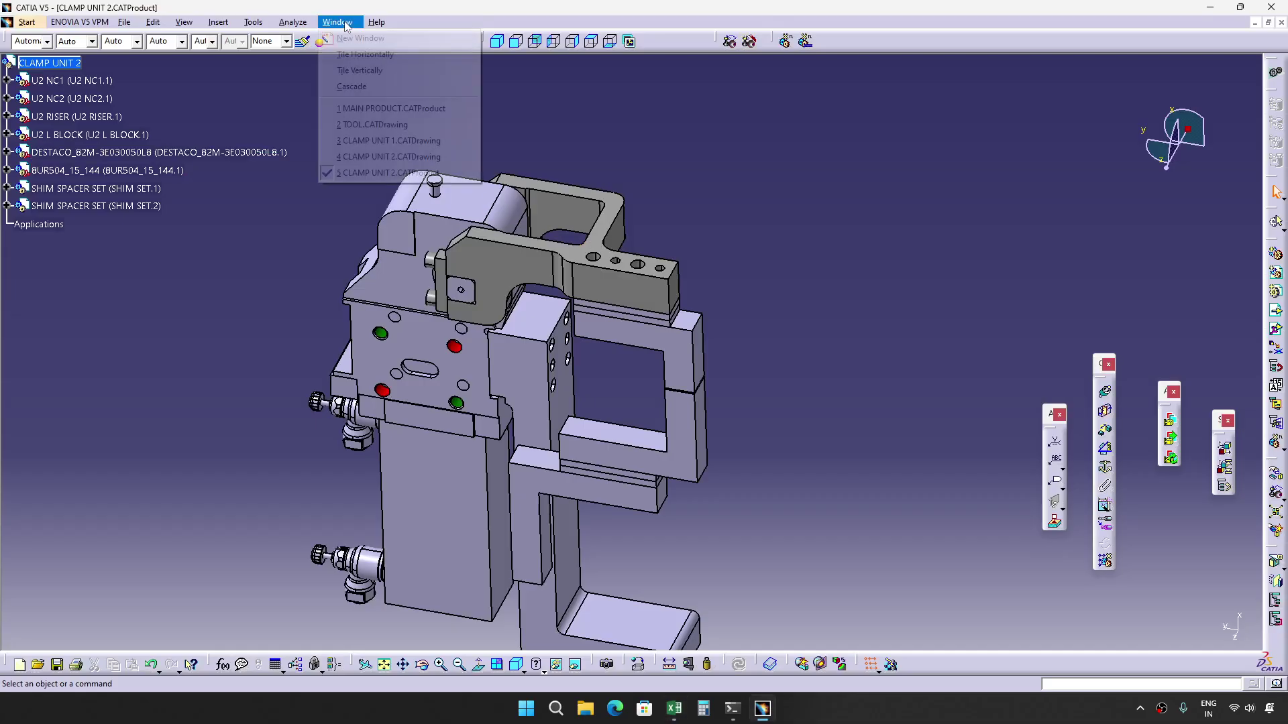
pyautogui.click(402, 157)
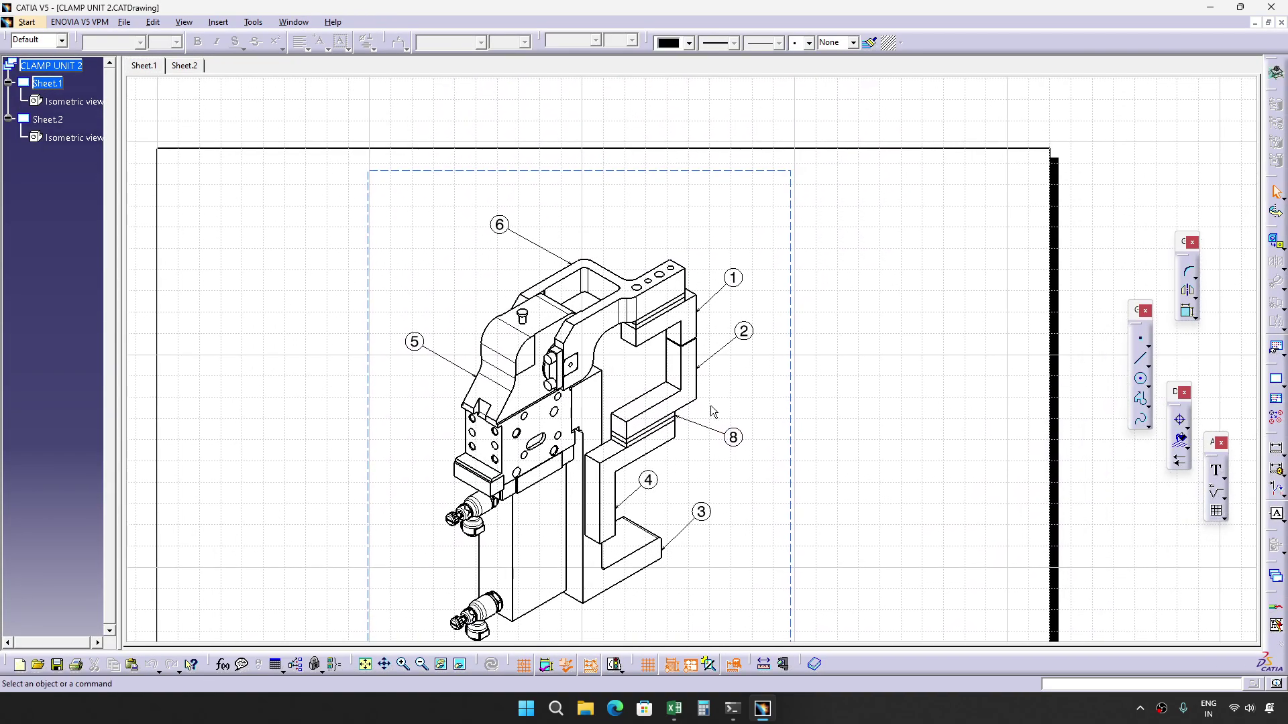
pyautogui.scroll(1, 721, 389)
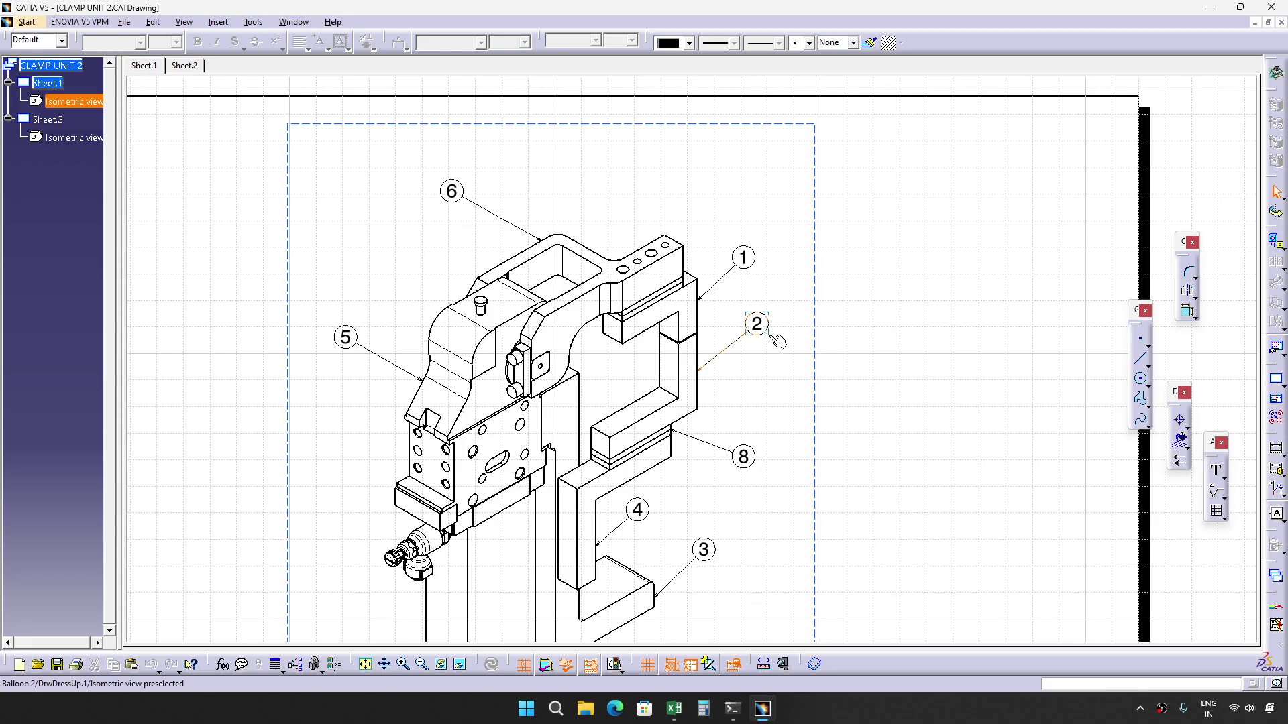
pyautogui.moveTo(753, 368); pyautogui.dragTo(756, 340, button='middle')
pyautogui.hotkey('alt', 'Tab')
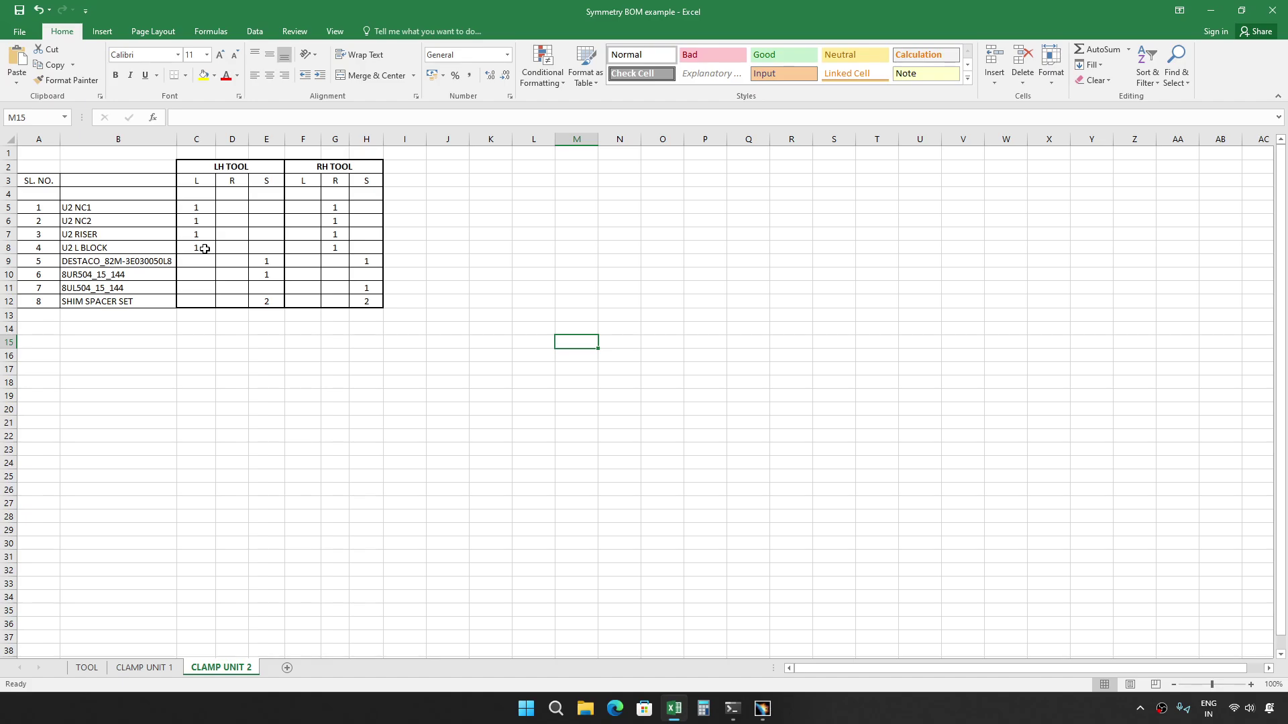
pyautogui.hotkey('alt', 'Tab')
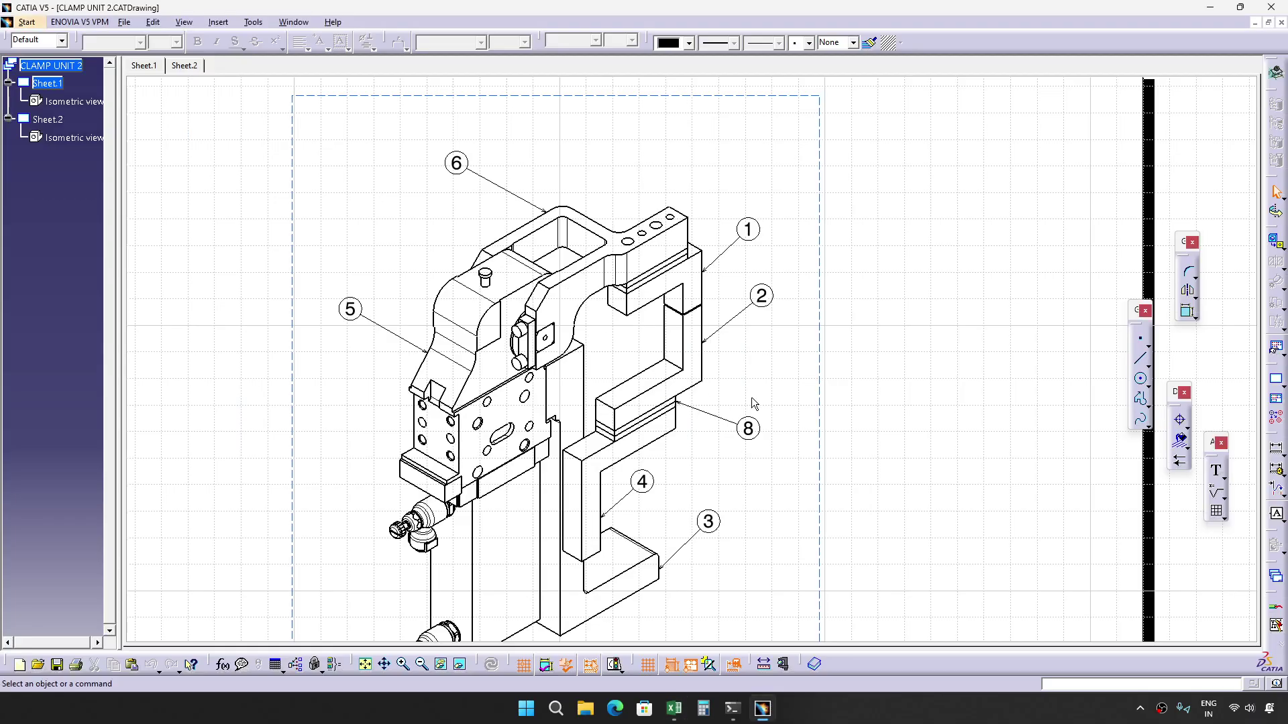
pyautogui.hotkey('alt', 'Tab')
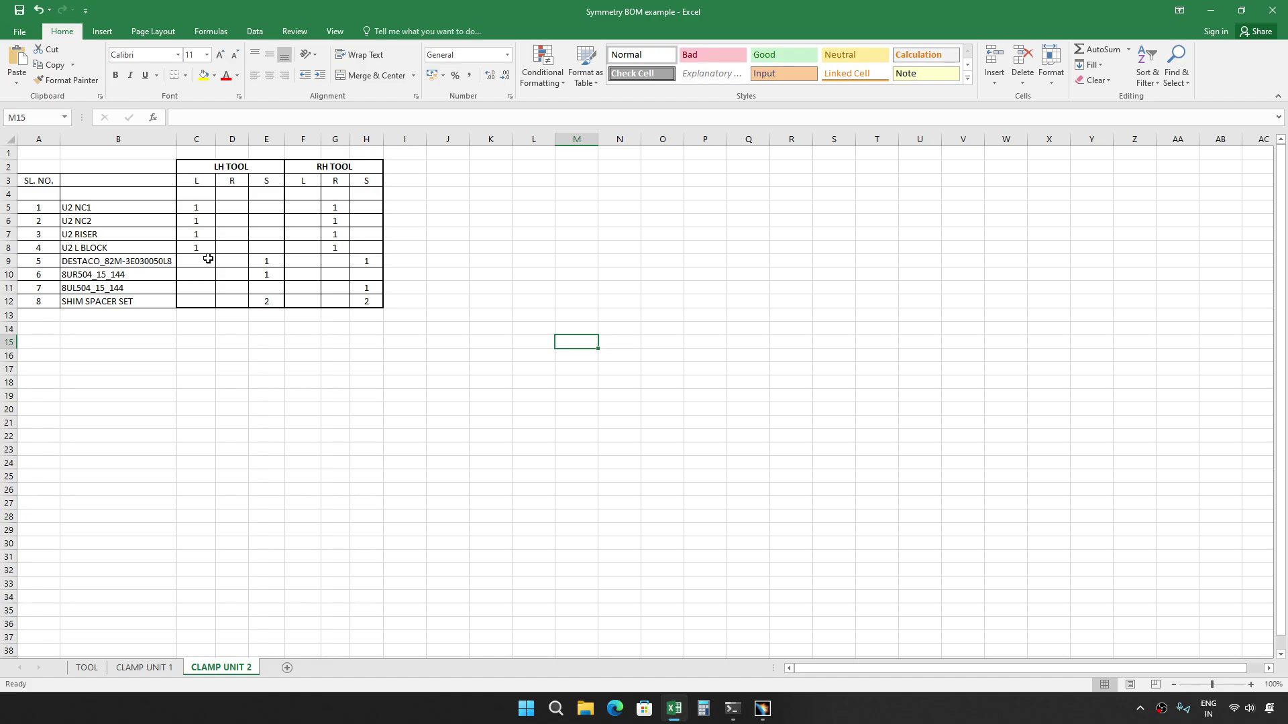
pyautogui.hotkey('alt', 'Tab')
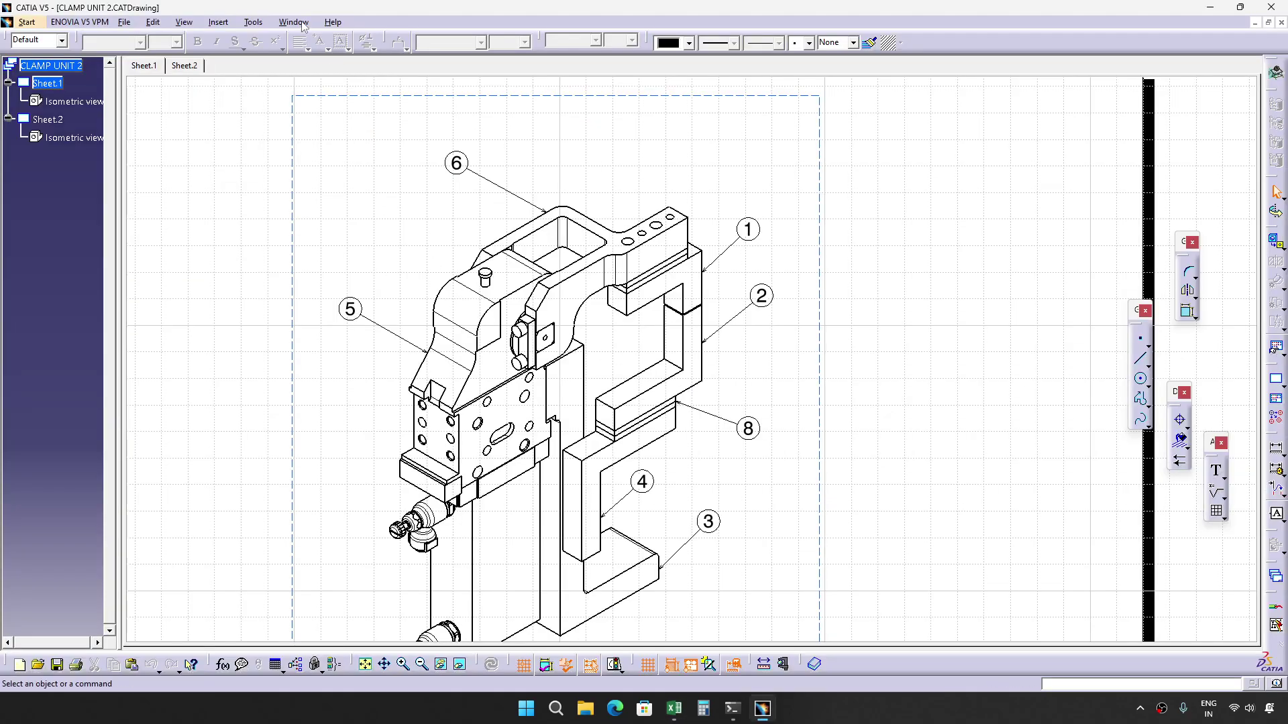
# Bring up the CLAMP UNIT 2.CATProduct window and examine the shape of the U2 L BLOCK from several angles.
pyautogui.click(293, 23)
pyautogui.click(344, 173)
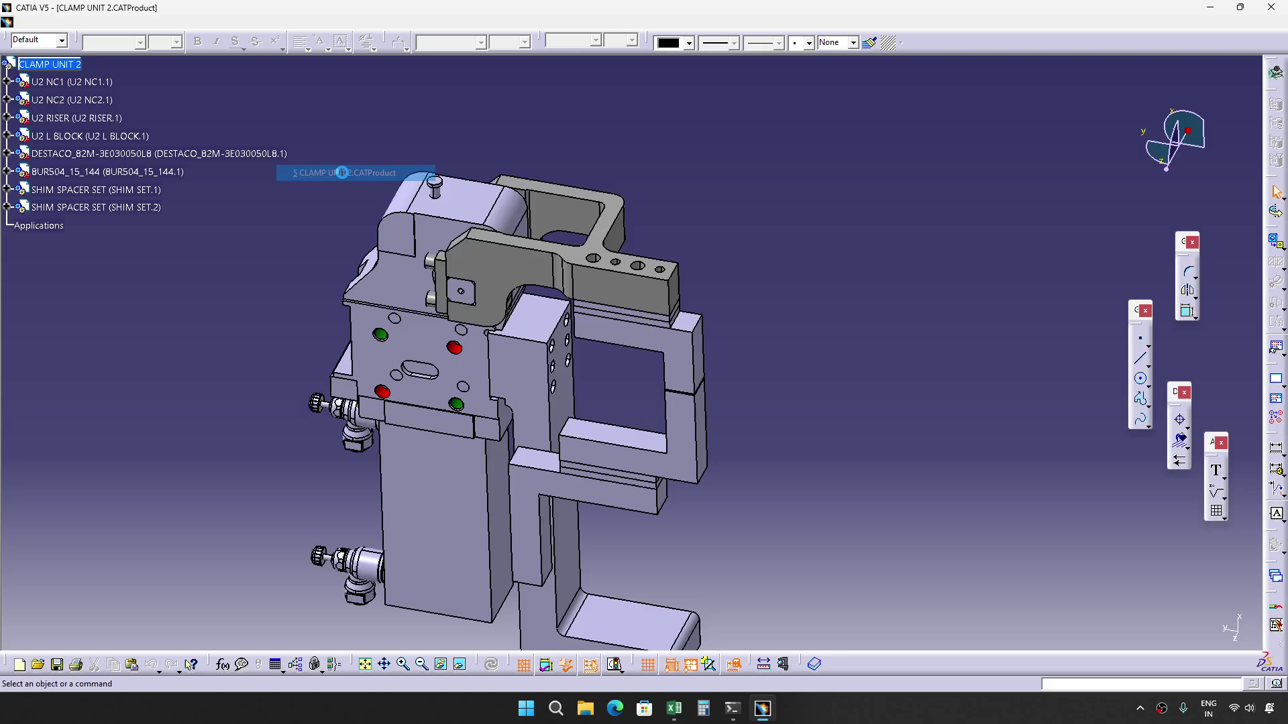
pyautogui.moveTo(742, 354); pyautogui.dragTo(583, 366, button='middle')
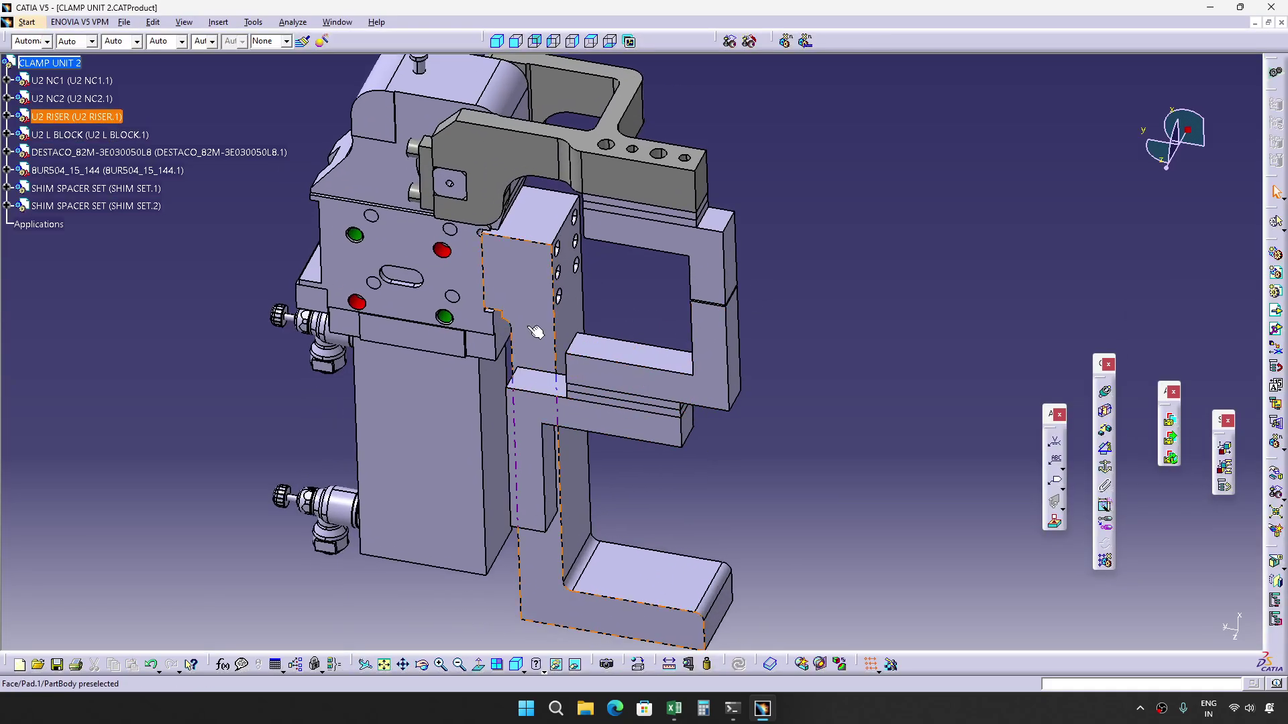
pyautogui.click(537, 416)
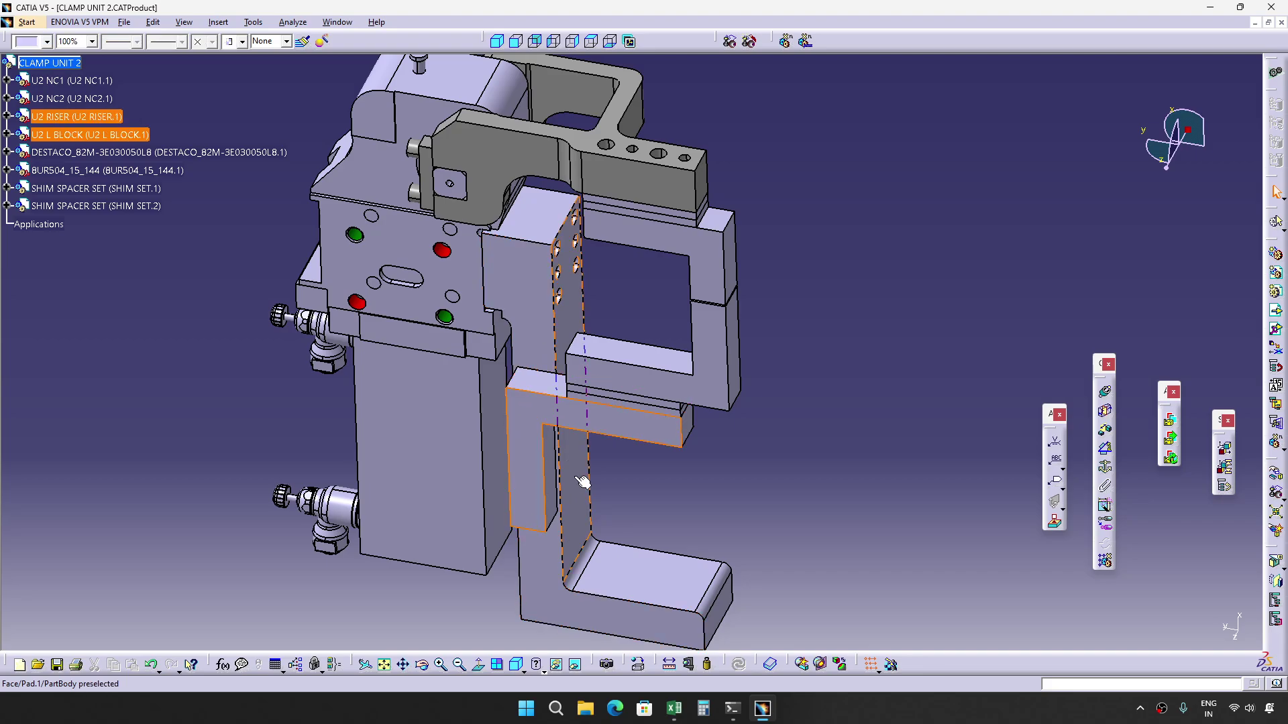
pyautogui.moveTo(610, 457); pyautogui.dragTo(631, 392, button='middle')
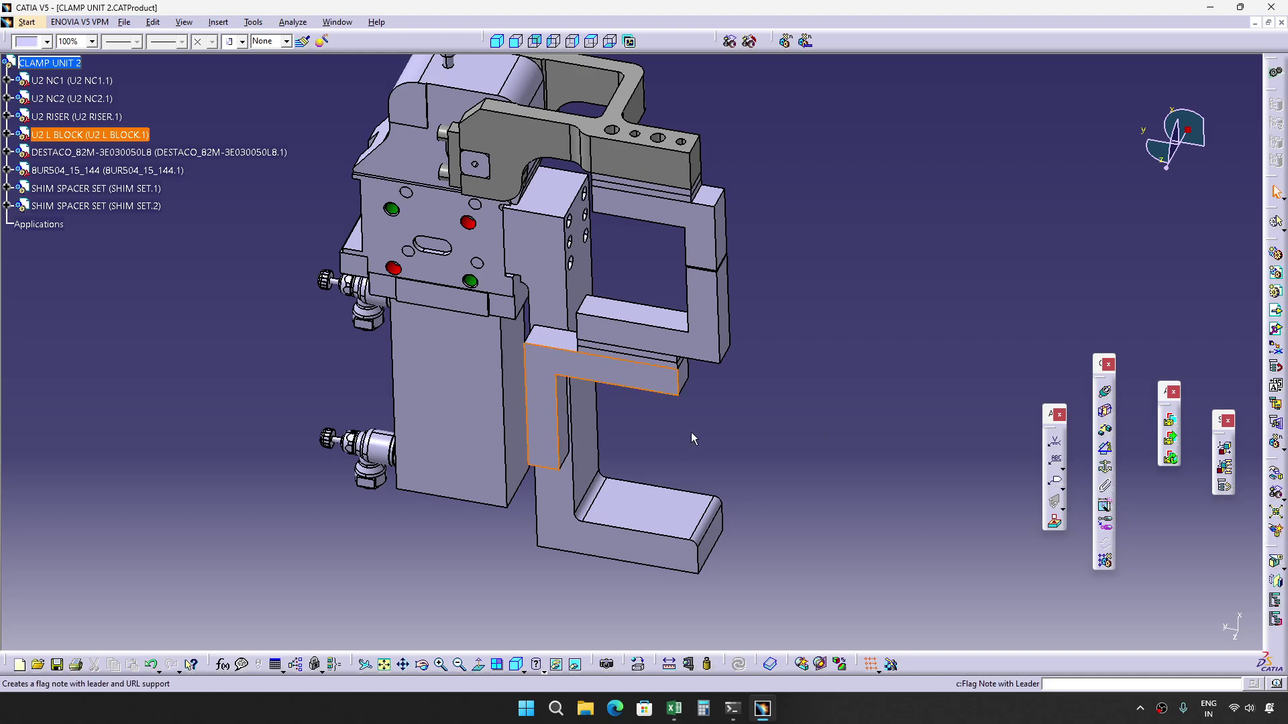
pyautogui.moveTo(690, 437); pyautogui.dragTo(704, 365, button='middle')
pyautogui.moveTo(642, 413); pyautogui.dragTo(711, 373, button='middle')
pyautogui.moveTo(557, 373); pyautogui.dragTo(708, 332, button='middle')
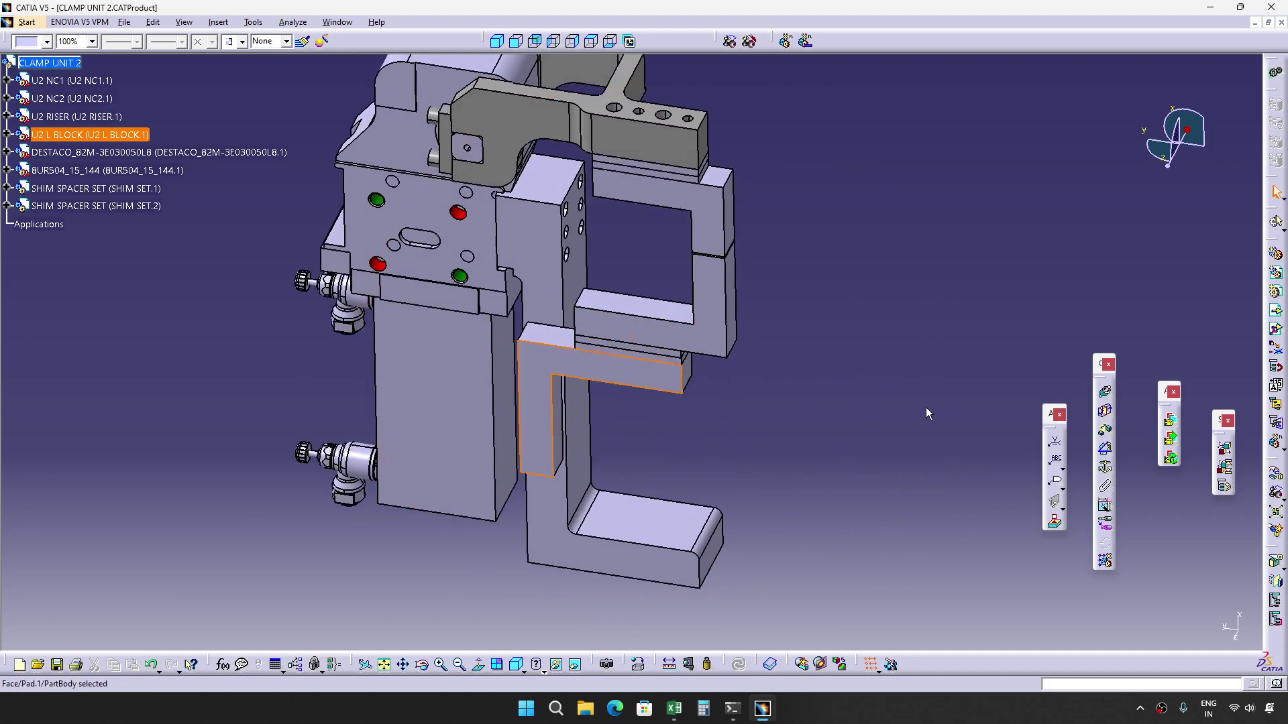
pyautogui.moveTo(630, 379); pyautogui.dragTo(738, 416, button='middle')
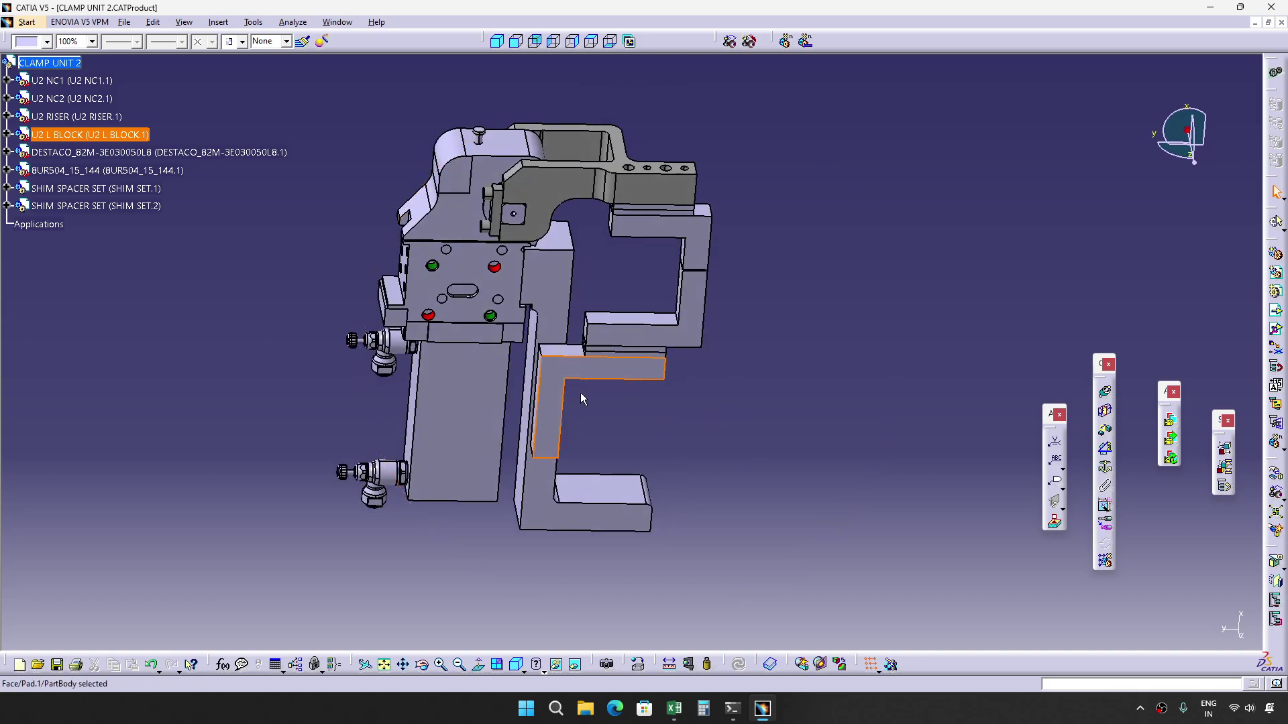
pyautogui.moveTo(580, 398); pyautogui.dragTo(669, 417, button='middle')
pyautogui.click(669, 417)
# Bring up the MAIN PRODUCT.CATProduct window and compare the L blocks on the LH and RH tools.
pyautogui.click(348, 24)
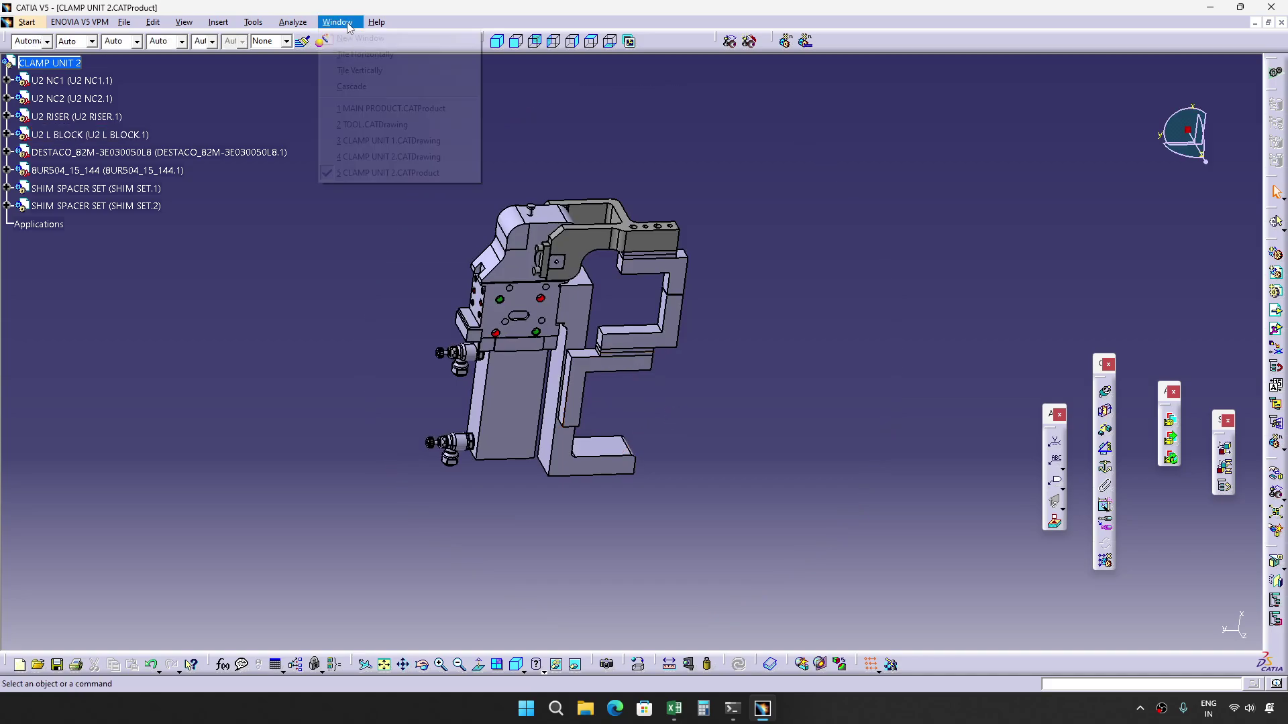
pyautogui.click(394, 108)
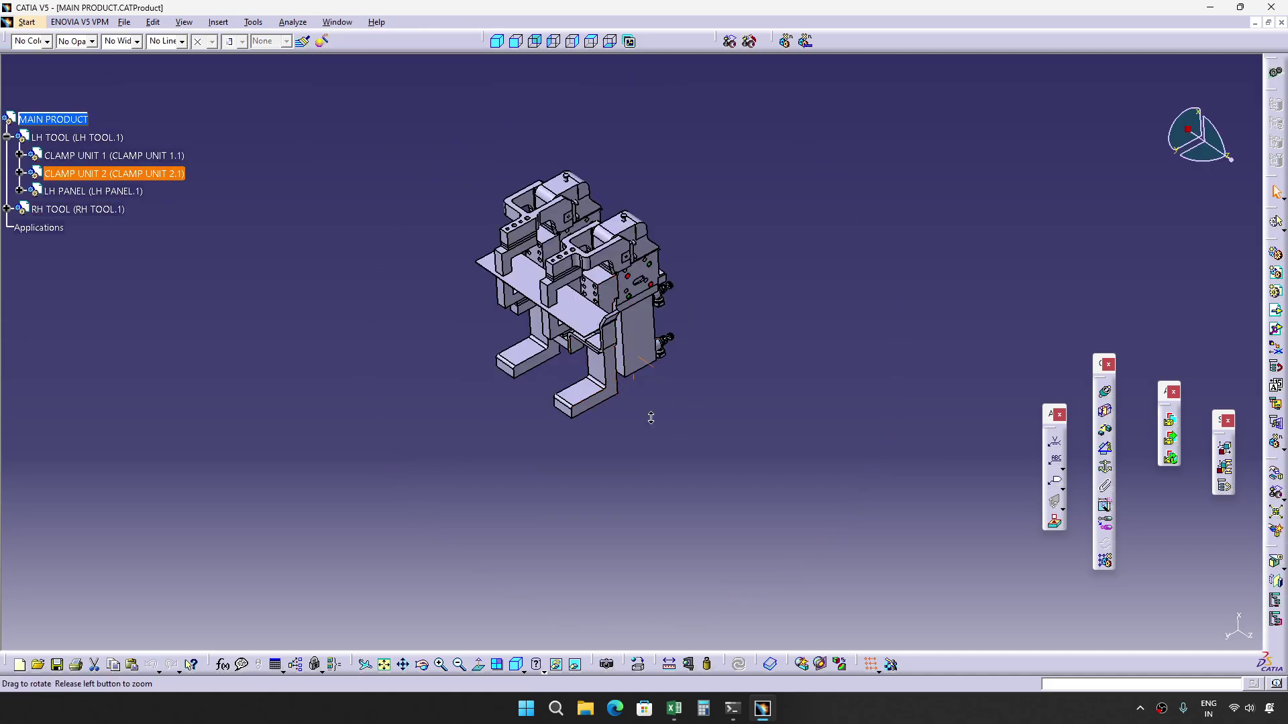
pyautogui.moveTo(651, 417); pyautogui.dragTo(556, 406, button='middle')
pyautogui.click(467, 413)
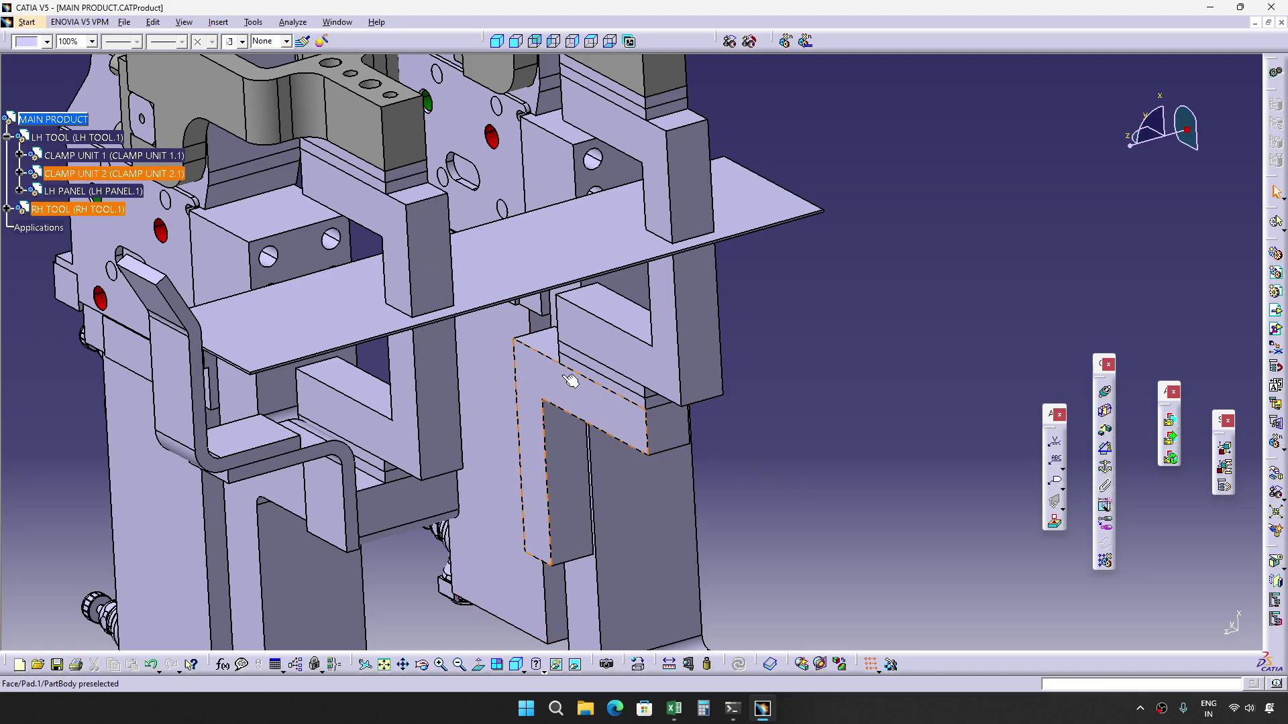
pyautogui.moveTo(612, 425); pyautogui.dragTo(311, 141, button='middle')
# Switch to Excel and check the U2 L BLOCK quantities under LH TOOL L and RH TOOL R.
pyautogui.hotkey('alt', 'Tab')
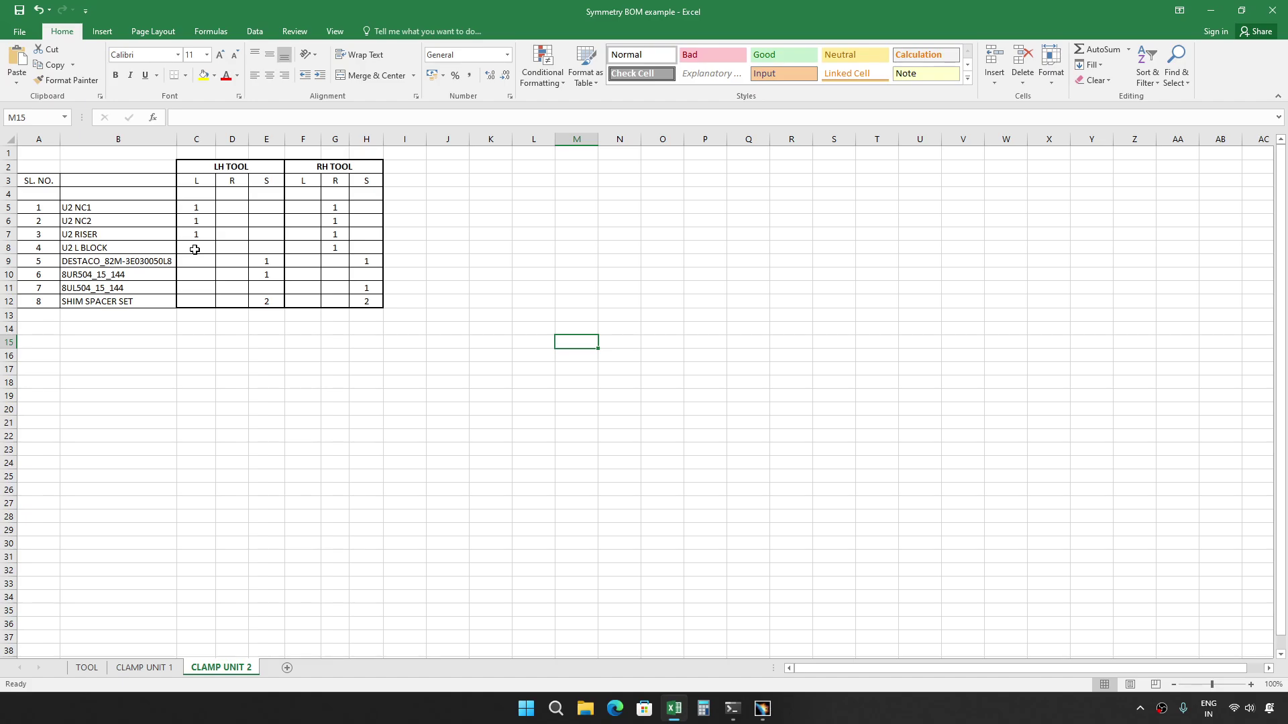
pyautogui.click(195, 249)
pyautogui.click(332, 248)
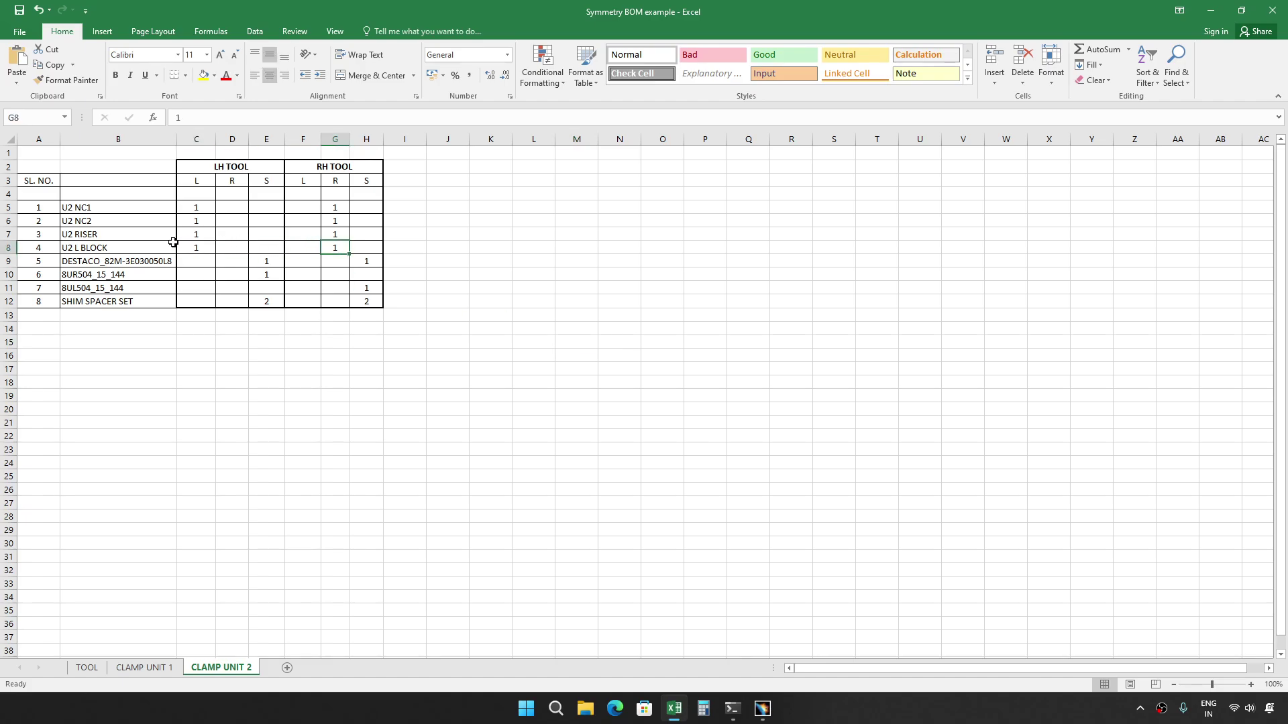
pyautogui.click(197, 246)
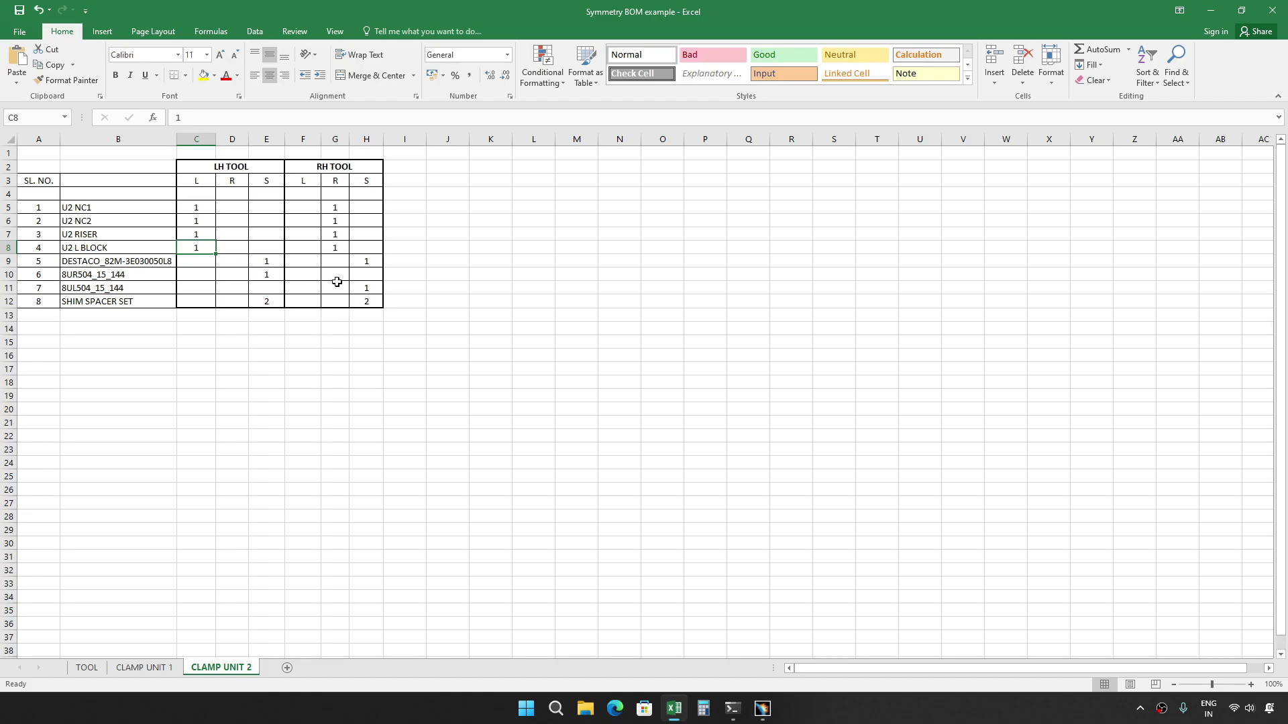
# Enter 1 as the DESTACO_82M-3E030050L8 quantity under LH TOOL S, and check its RH TOOL S and the 8UR504_15_144 quantities.
pyautogui.click(159, 261)
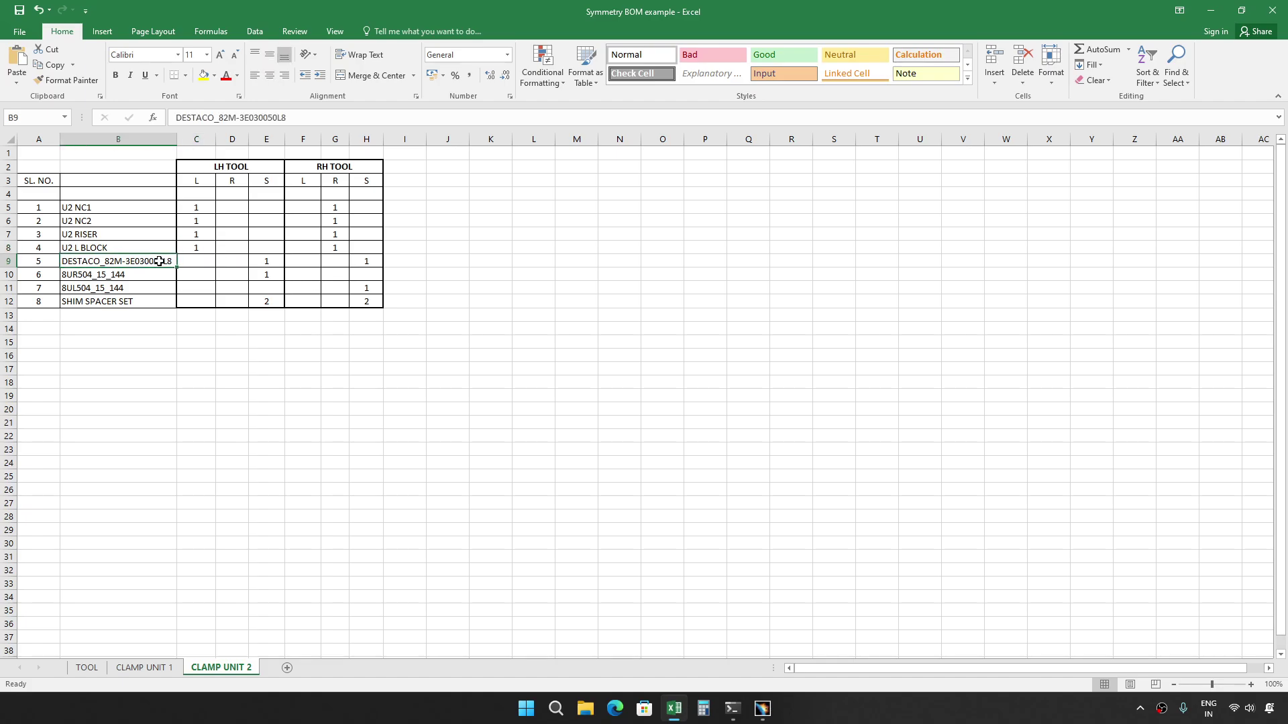
pyautogui.click(264, 261)
pyautogui.write('1')
pyautogui.click(363, 262)
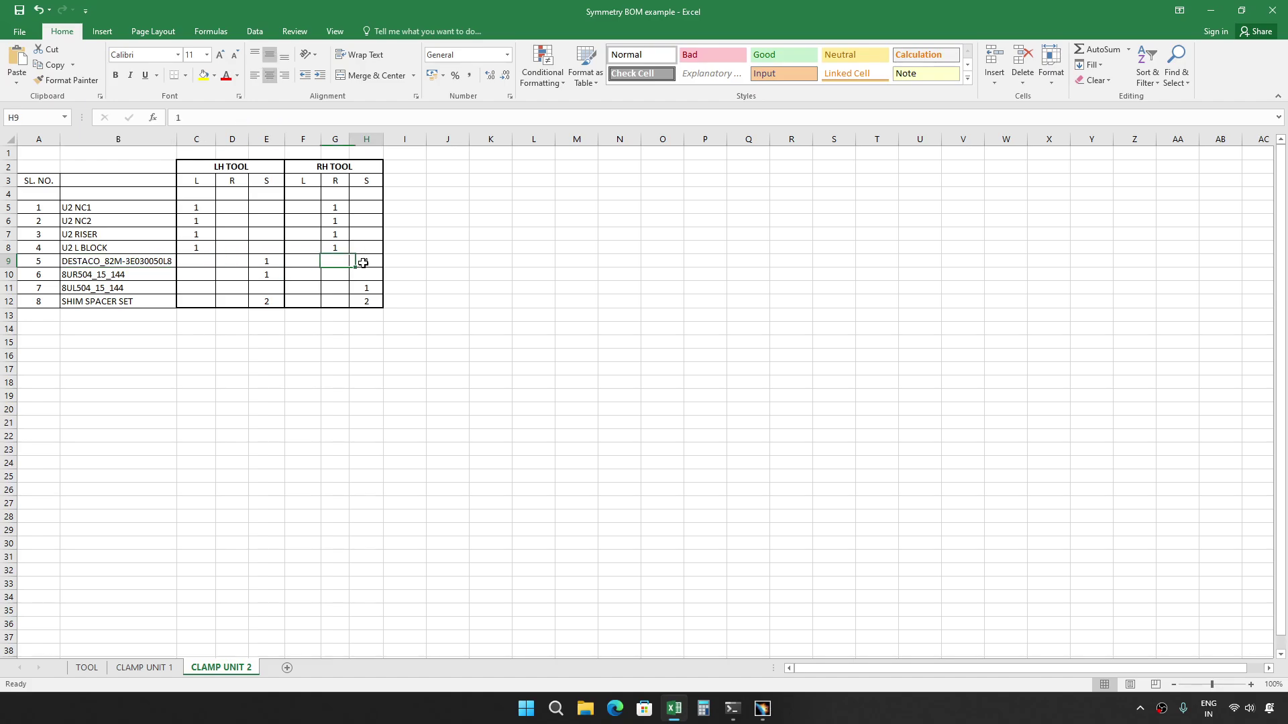
pyautogui.click(146, 277)
pyautogui.click(273, 275)
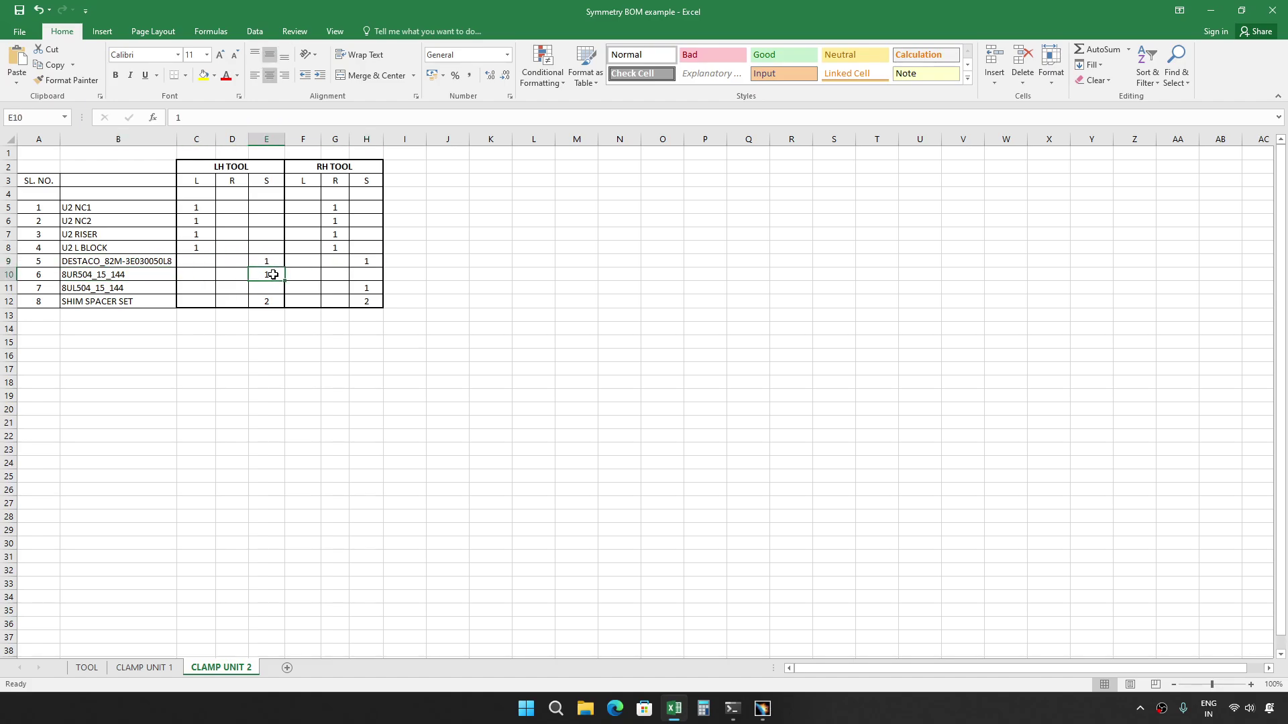
# Switch to CATIA and examine the clamp arms and L blocks of the LH and RH tools in the MAIN PRODUCT assembly.
pyautogui.hotkey('alt', 'Tab')
pyautogui.click(617, 344)
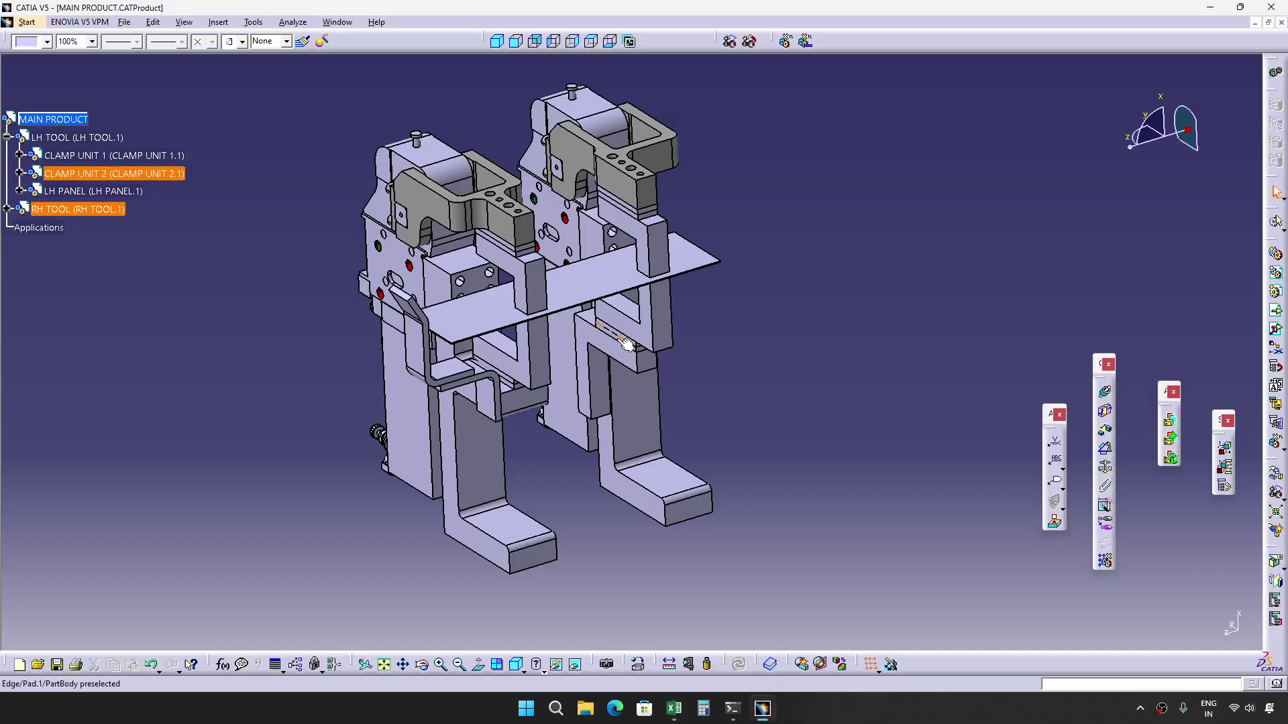
pyautogui.click(337, 22)
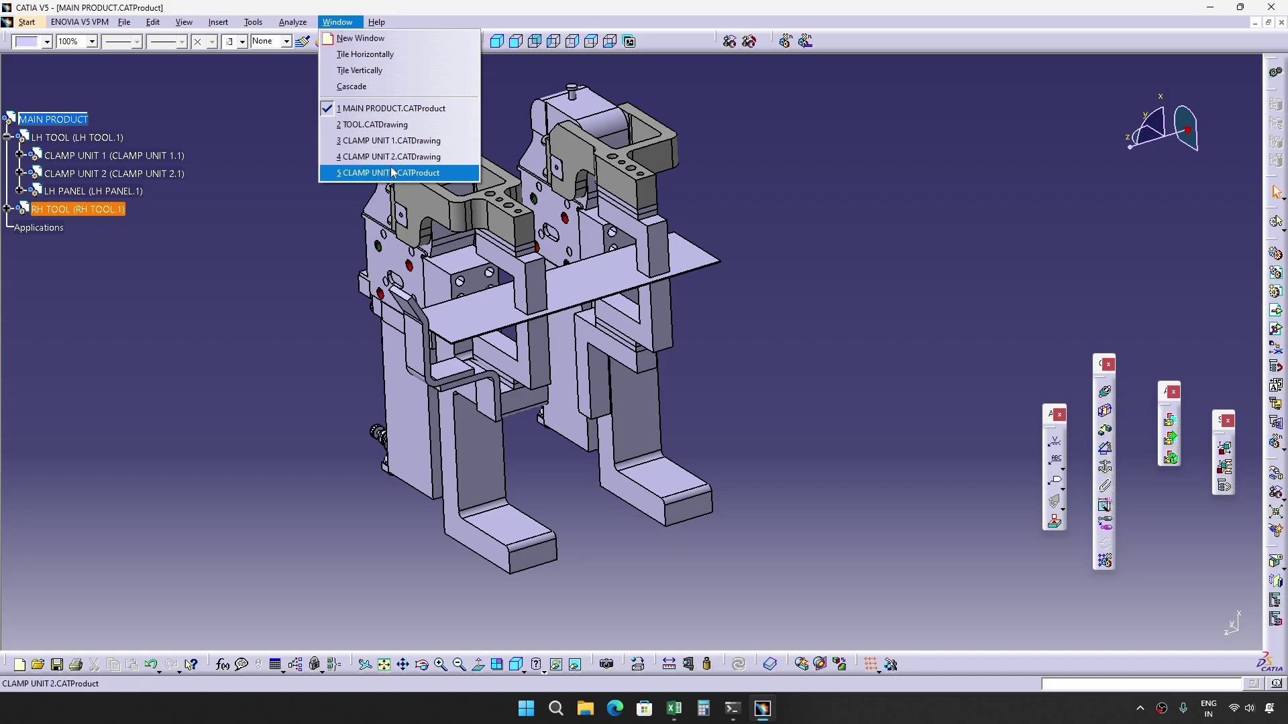
pyautogui.click(811, 267)
pyautogui.moveTo(502, 356); pyautogui.dragTo(557, 313, button='middle')
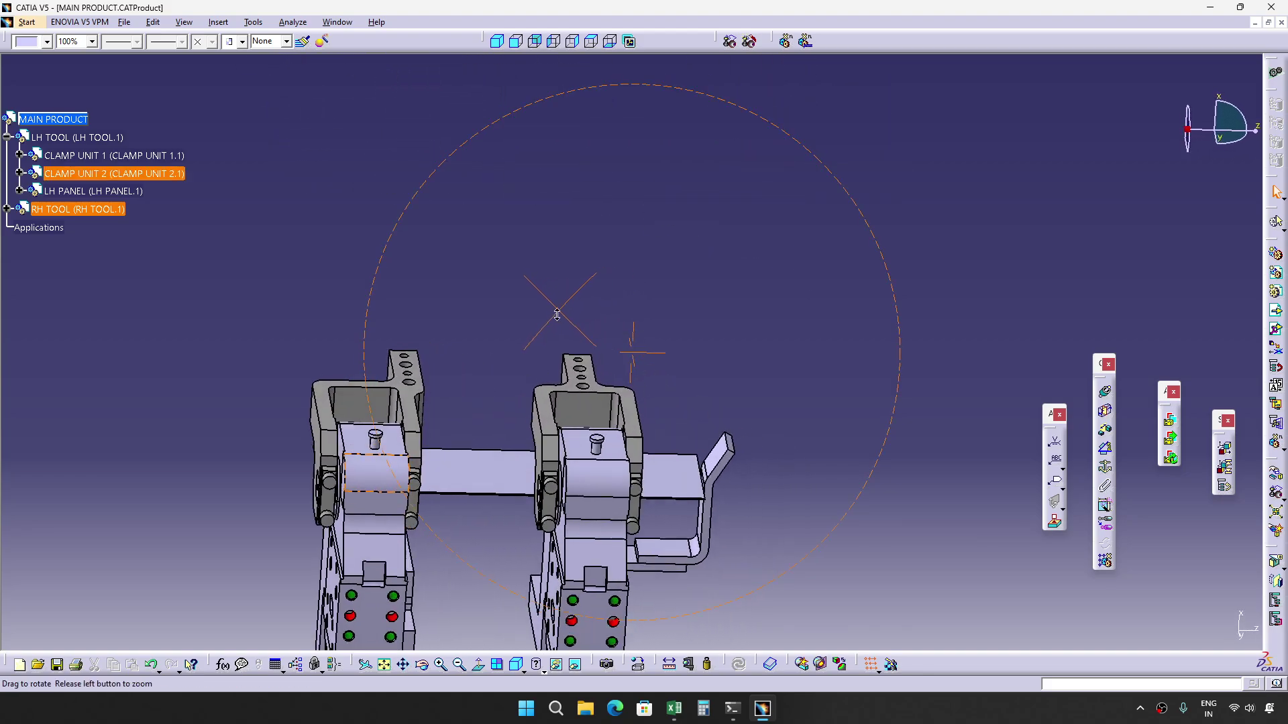
pyautogui.moveTo(369, 357); pyautogui.dragTo(570, 333, button='middle')
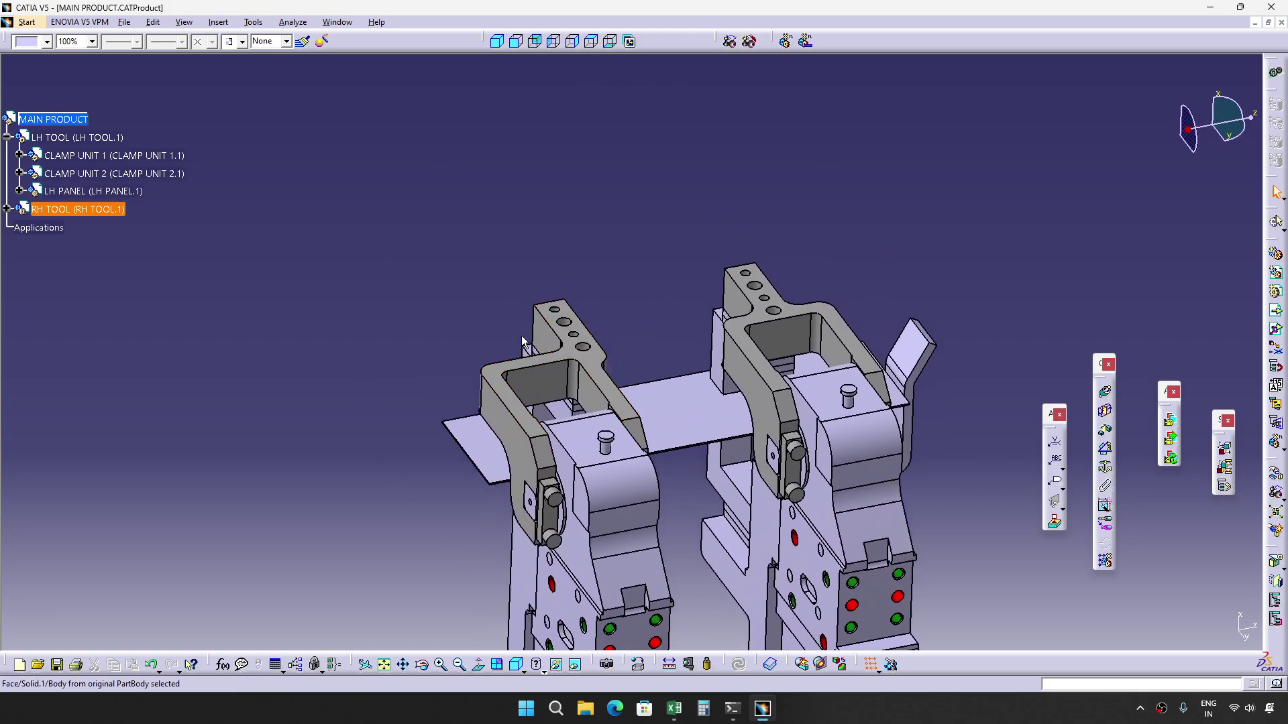
pyautogui.click(570, 333)
pyautogui.moveTo(488, 264); pyautogui.dragTo(552, 371, button='middle')
pyautogui.moveTo(416, 196); pyautogui.dragTo(621, 318, button='middle')
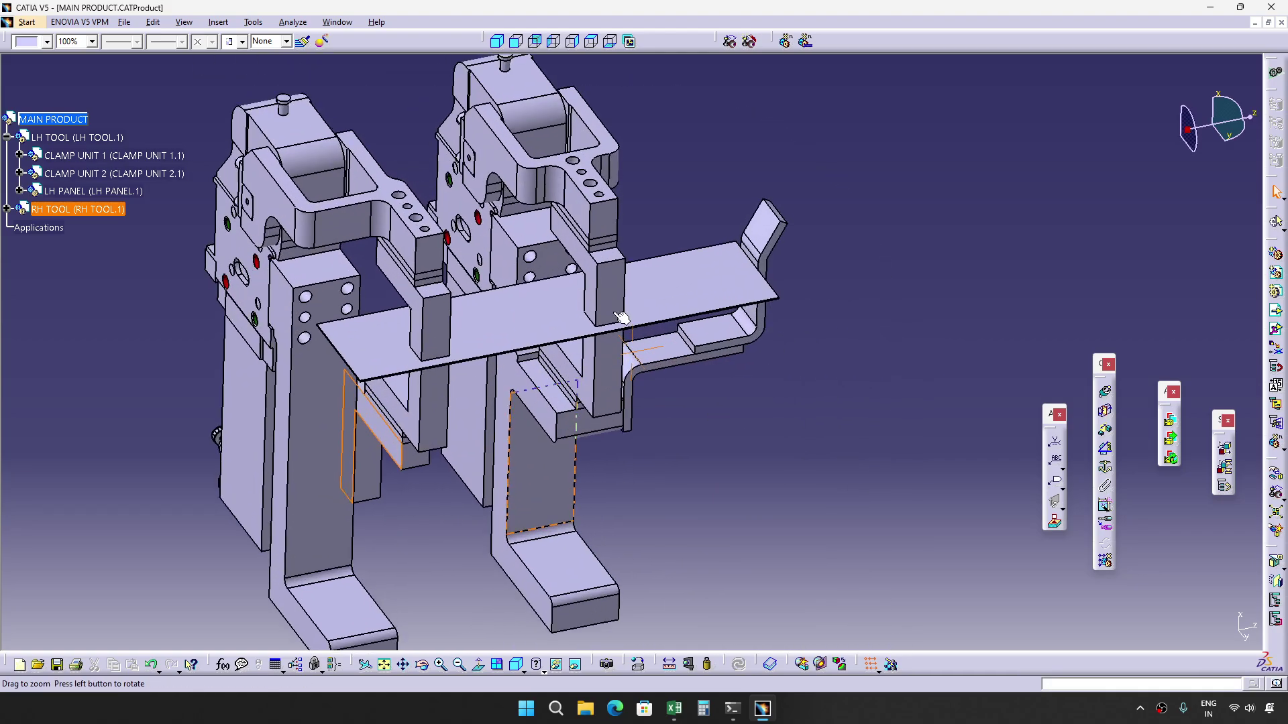
# Examine the two clamp units around the panel from closer up in the MAIN PRODUCT assembly.
pyautogui.moveTo(347, 266); pyautogui.dragTo(474, 324, button='middle')
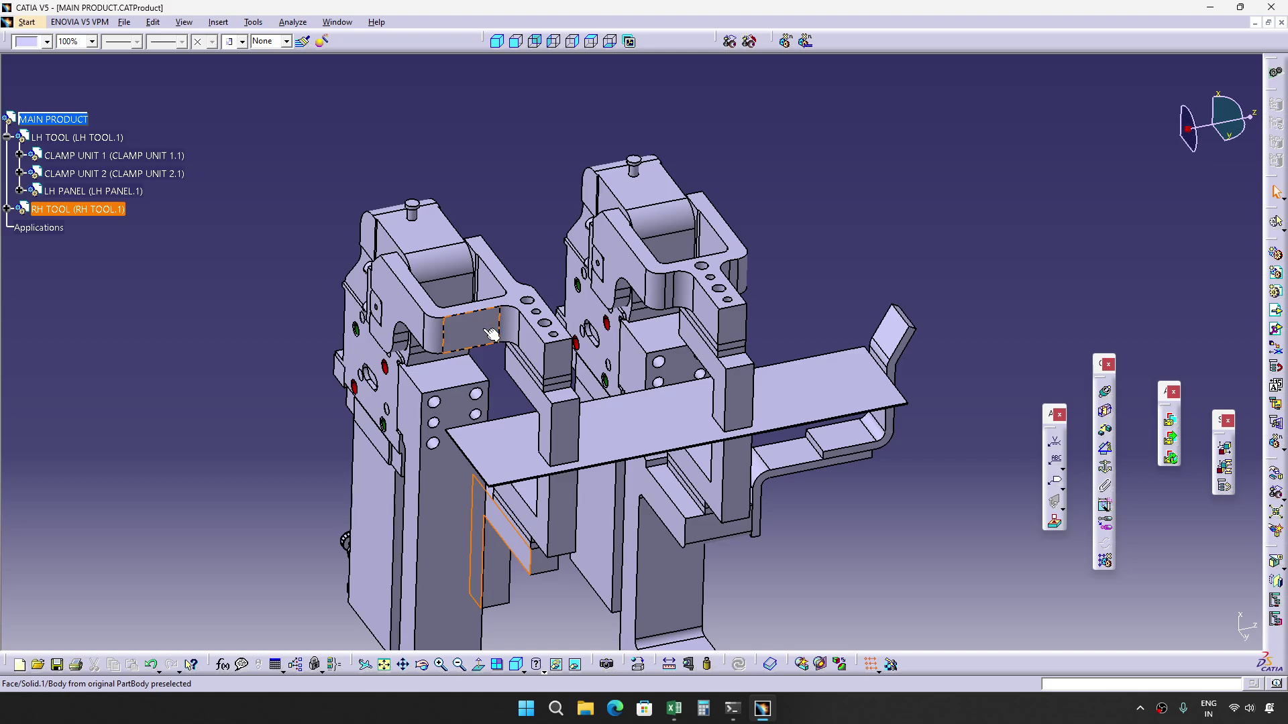
pyautogui.moveTo(492, 333); pyautogui.dragTo(465, 258, button='middle')
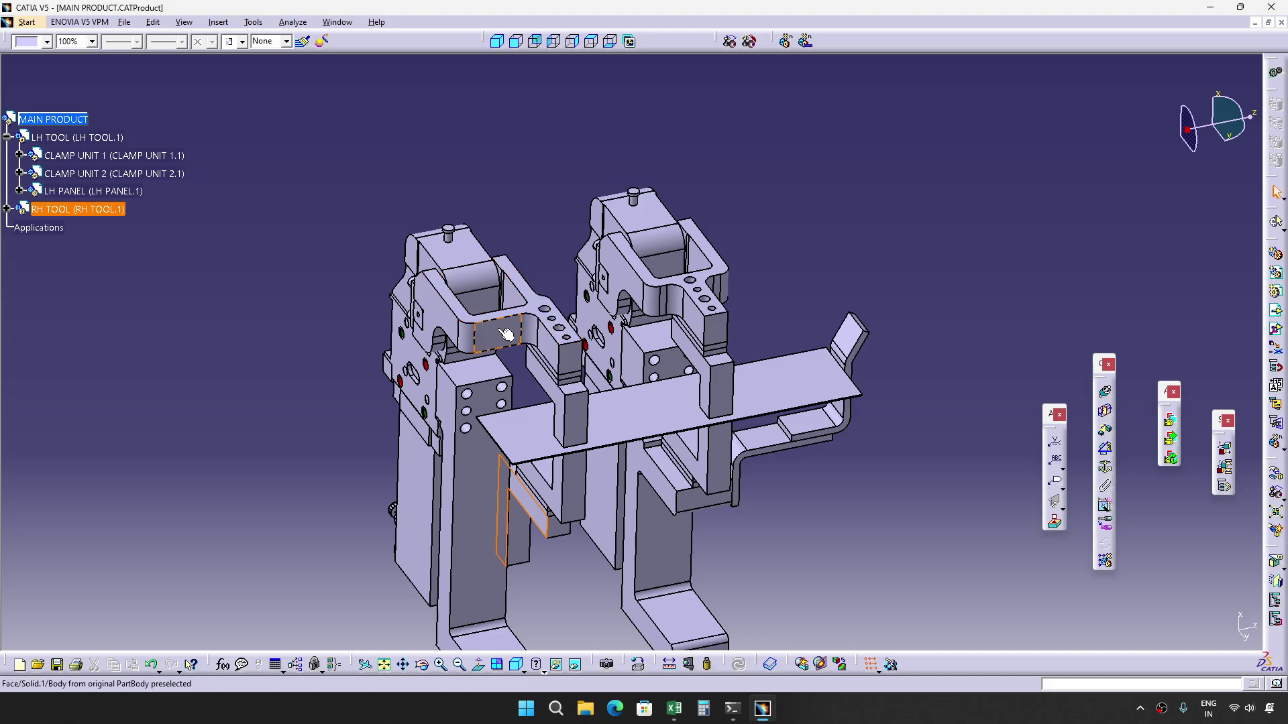
pyautogui.click(506, 334)
pyautogui.click(337, 22)
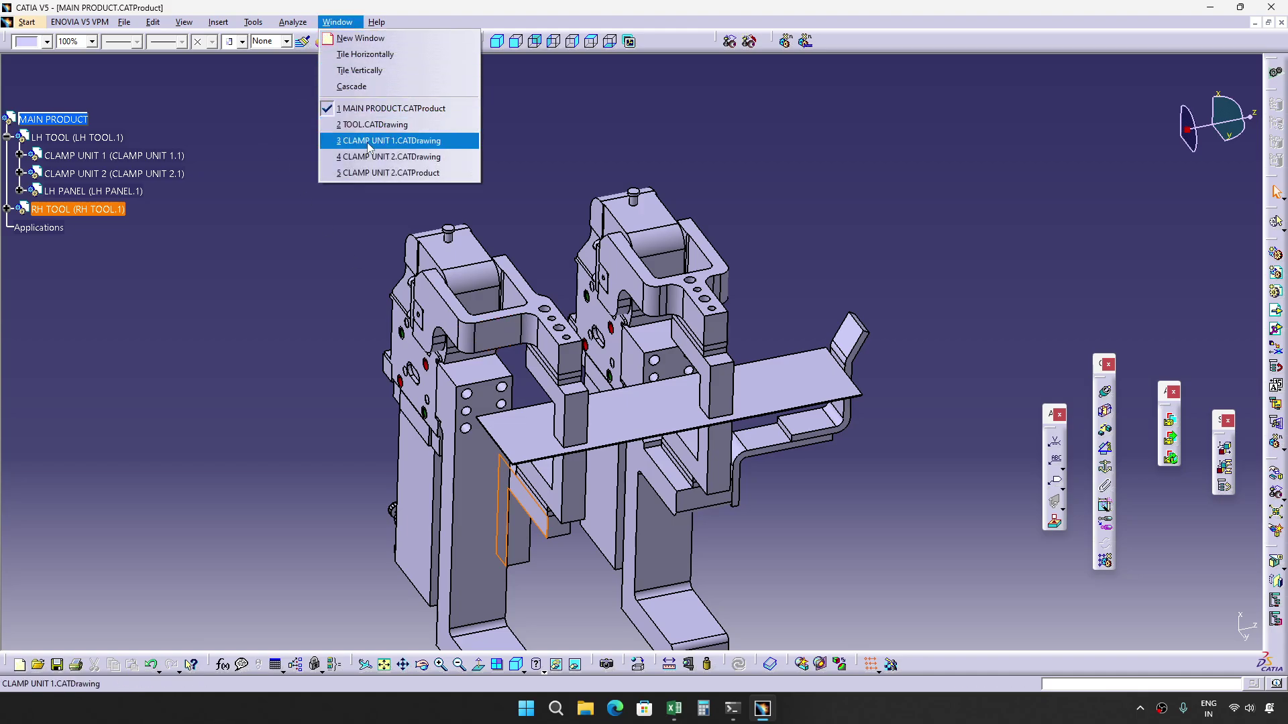
pyautogui.click(339, 500)
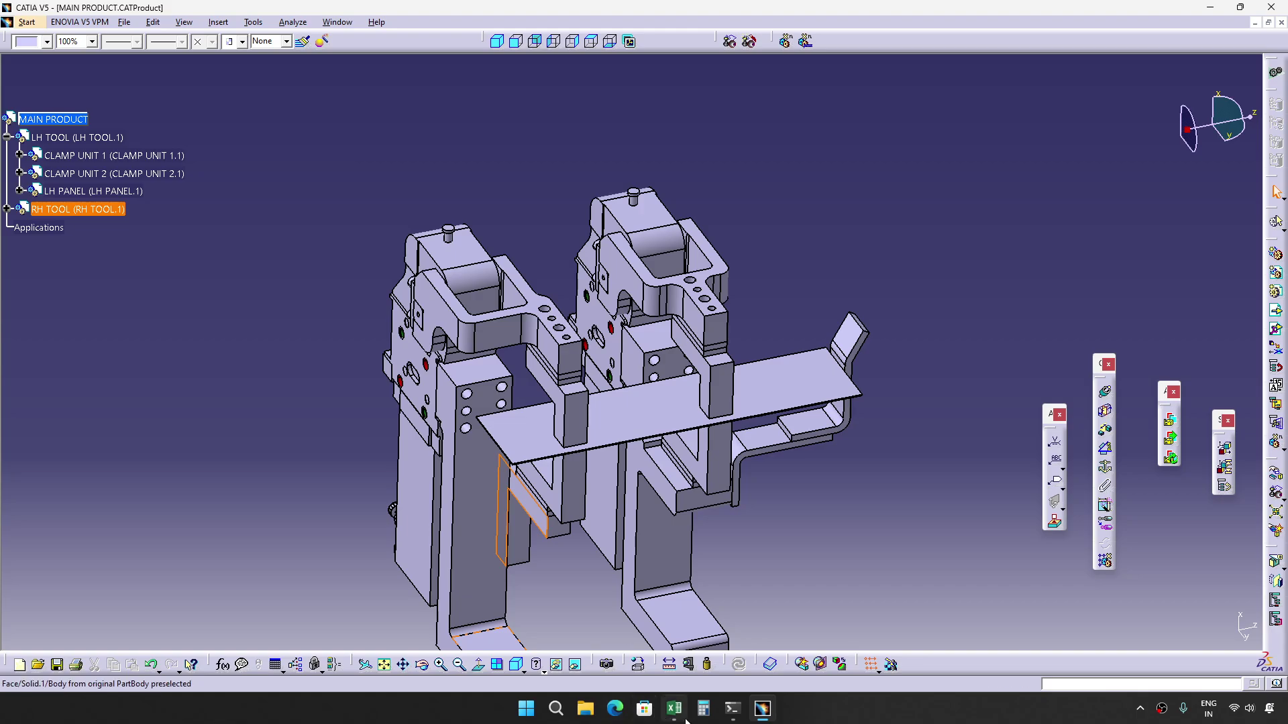
# Switch to Excel and check the 8UR504_15_144 entry under LH TOOL, comparing it with the 8UL504_15_144 row.
pyautogui.moveTo(675, 719)
pyautogui.click(669, 646)
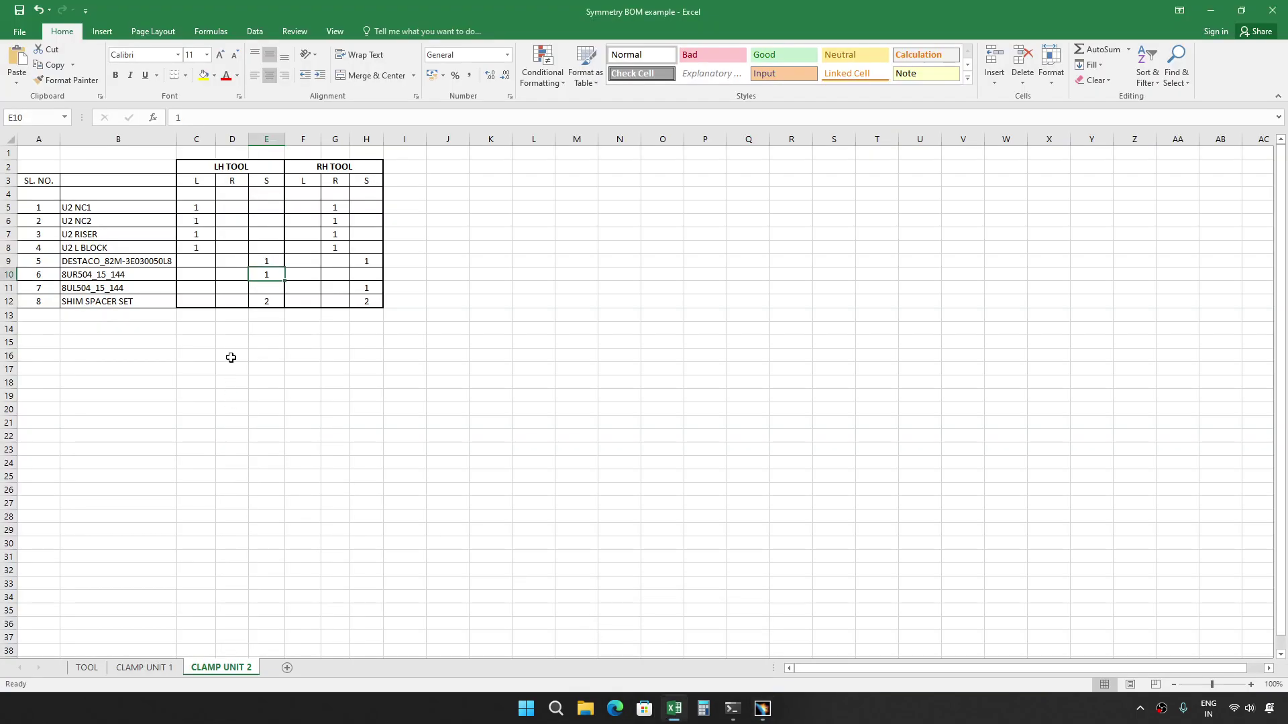
pyautogui.click(132, 276)
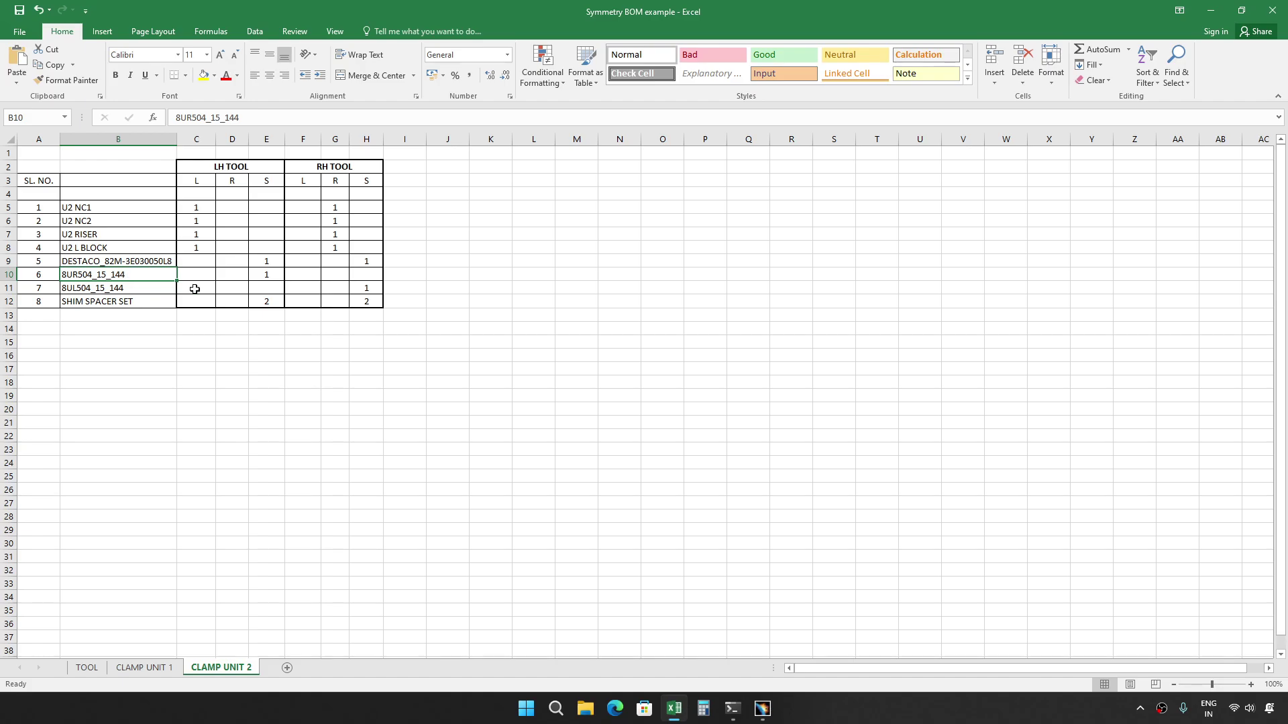
pyautogui.click(269, 276)
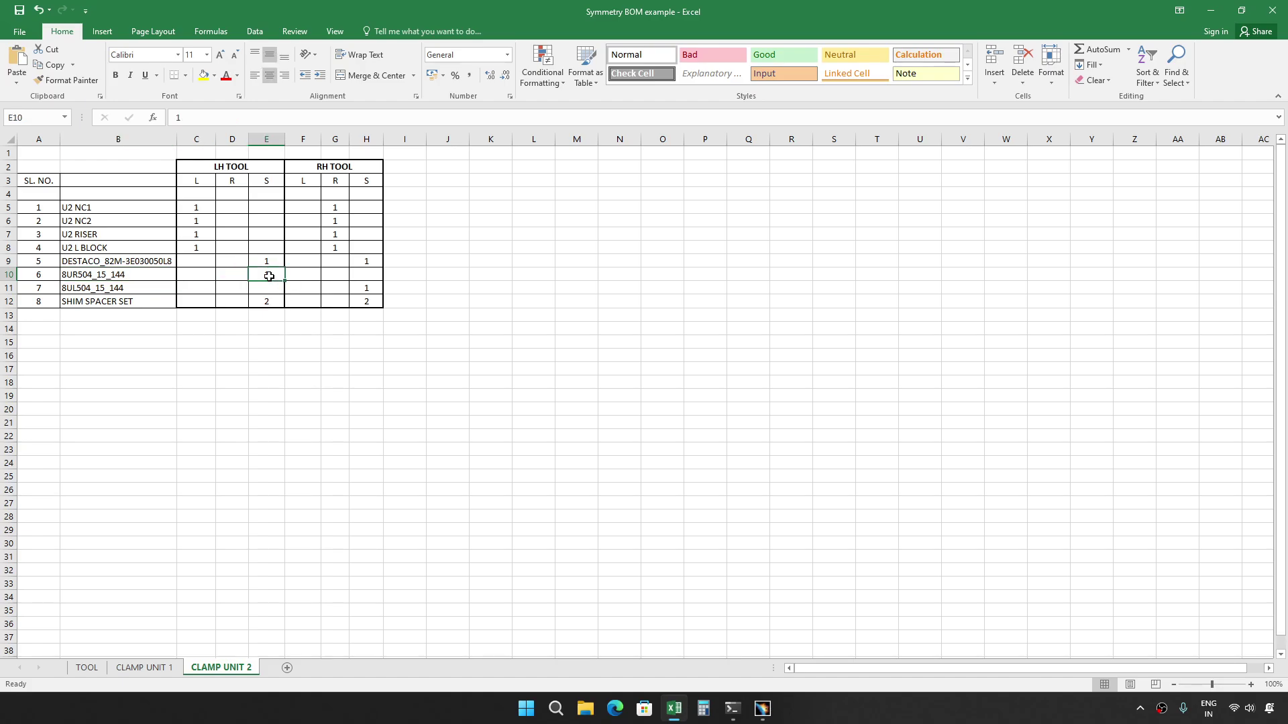
pyautogui.click(135, 288)
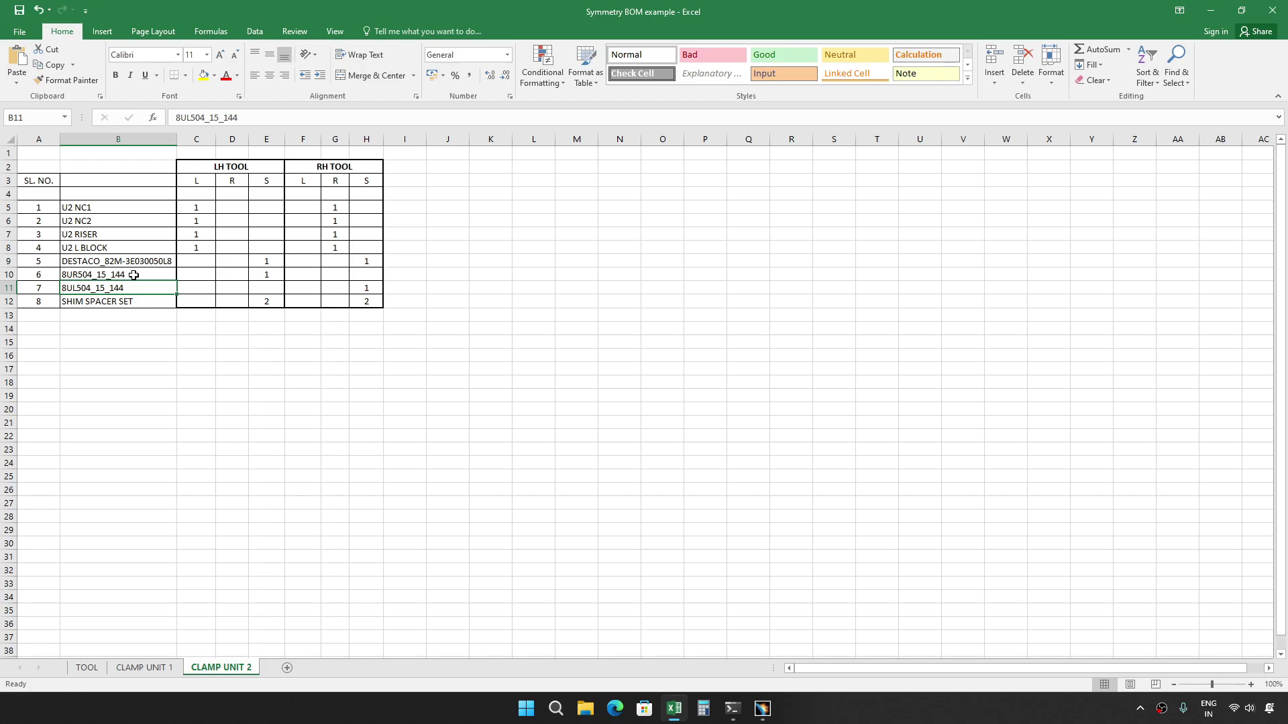
pyautogui.click(194, 277)
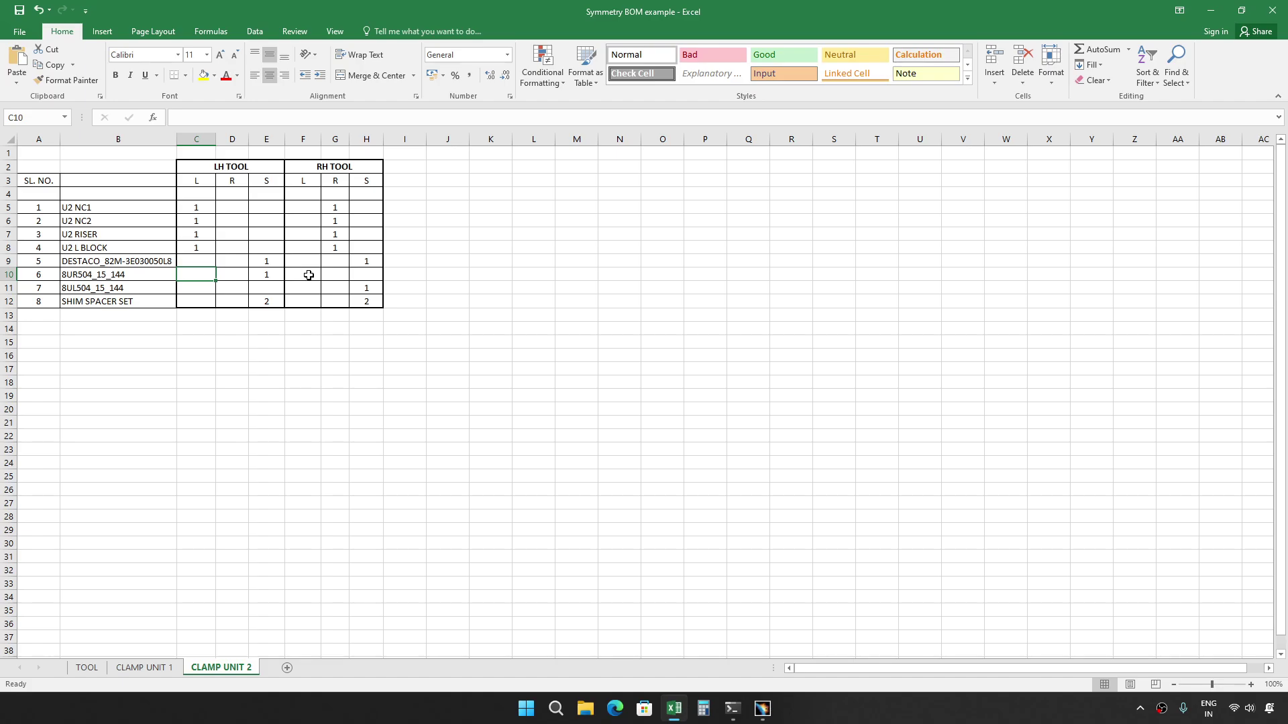
# Compare the 8UR504_15_144 and 8UL504_15_144 rows across the LH TOOL and RH TOOL columns, then locate SHIM SPACER SET.
pyautogui.click(155, 290)
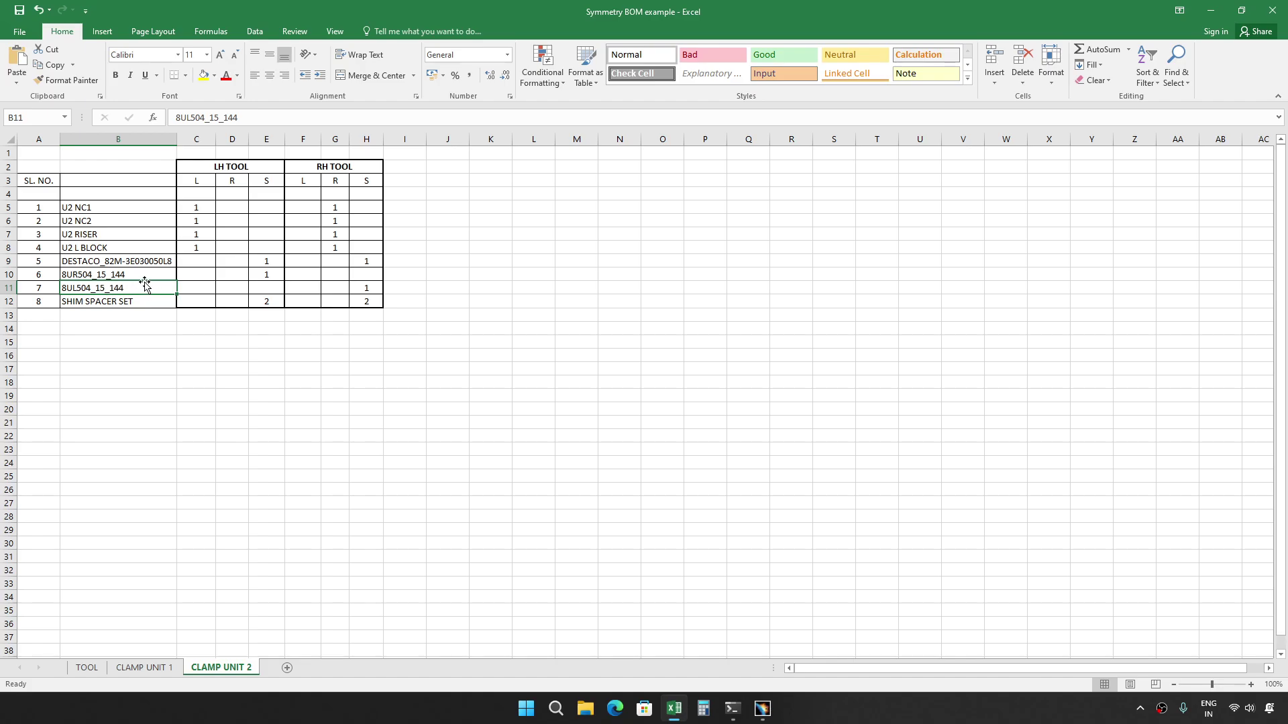
pyautogui.moveTo(153, 276); pyautogui.dragTo(152, 284)
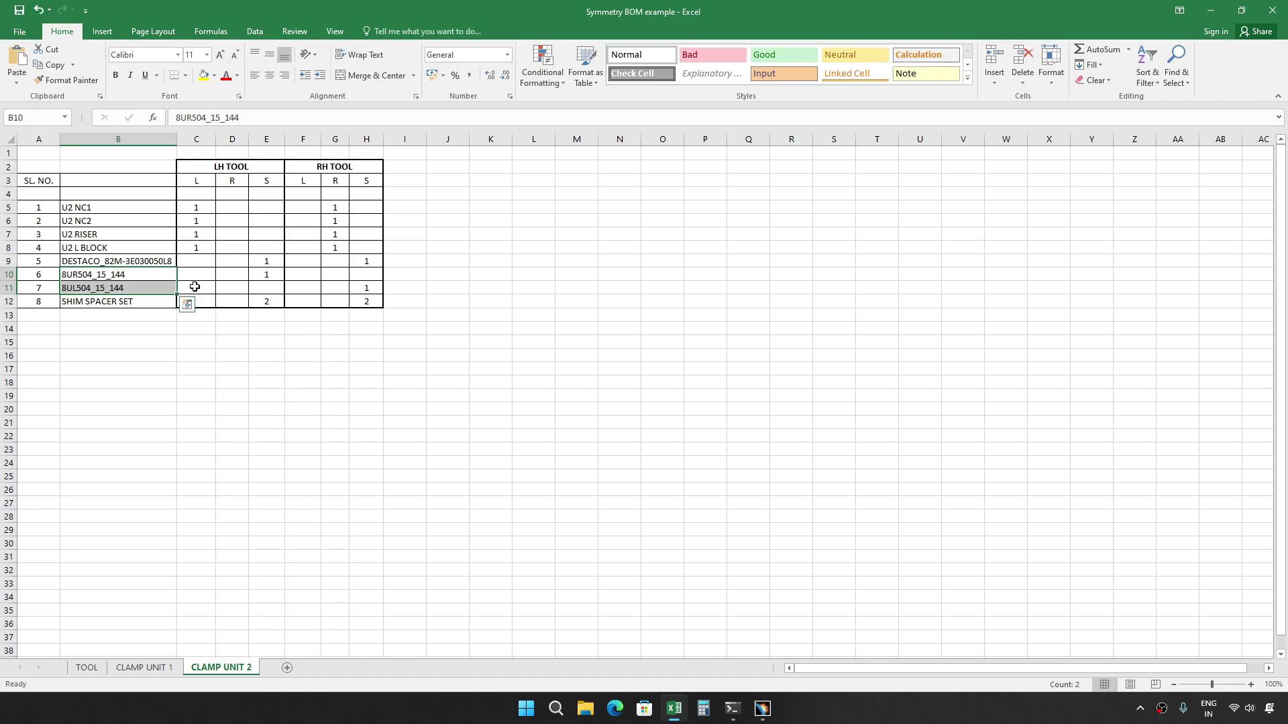
pyautogui.click(253, 279)
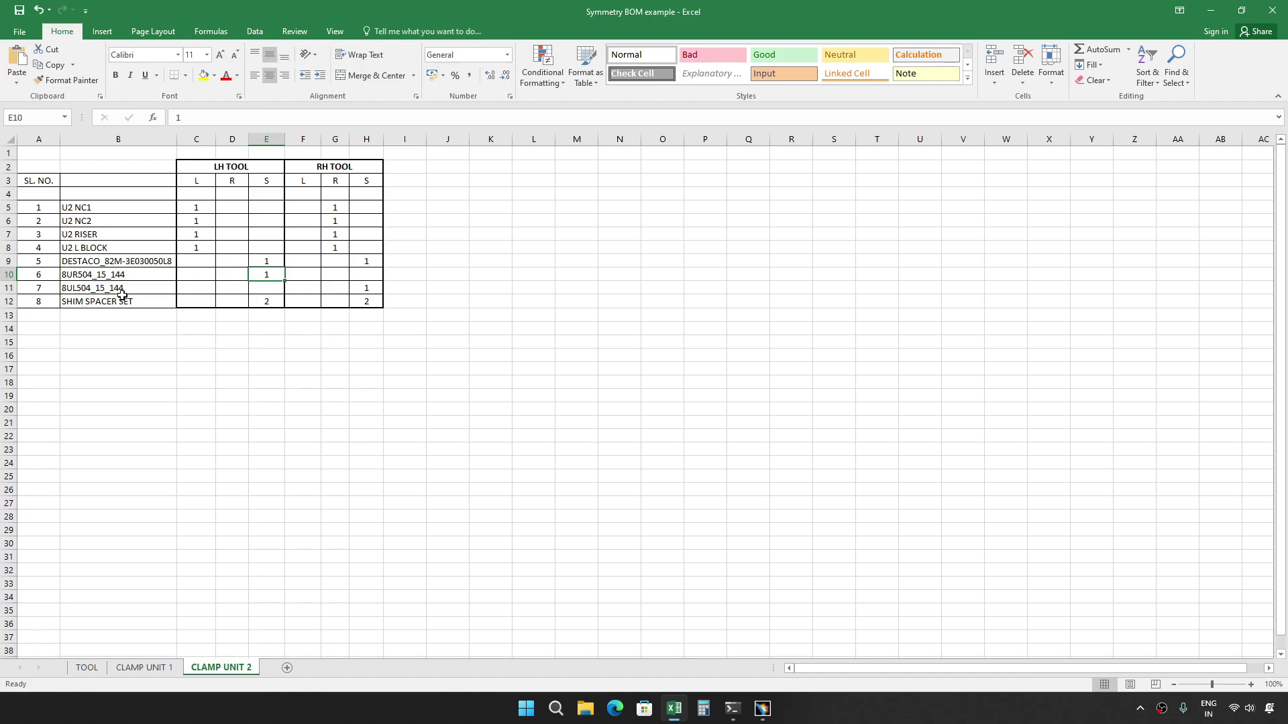
pyautogui.click(195, 276)
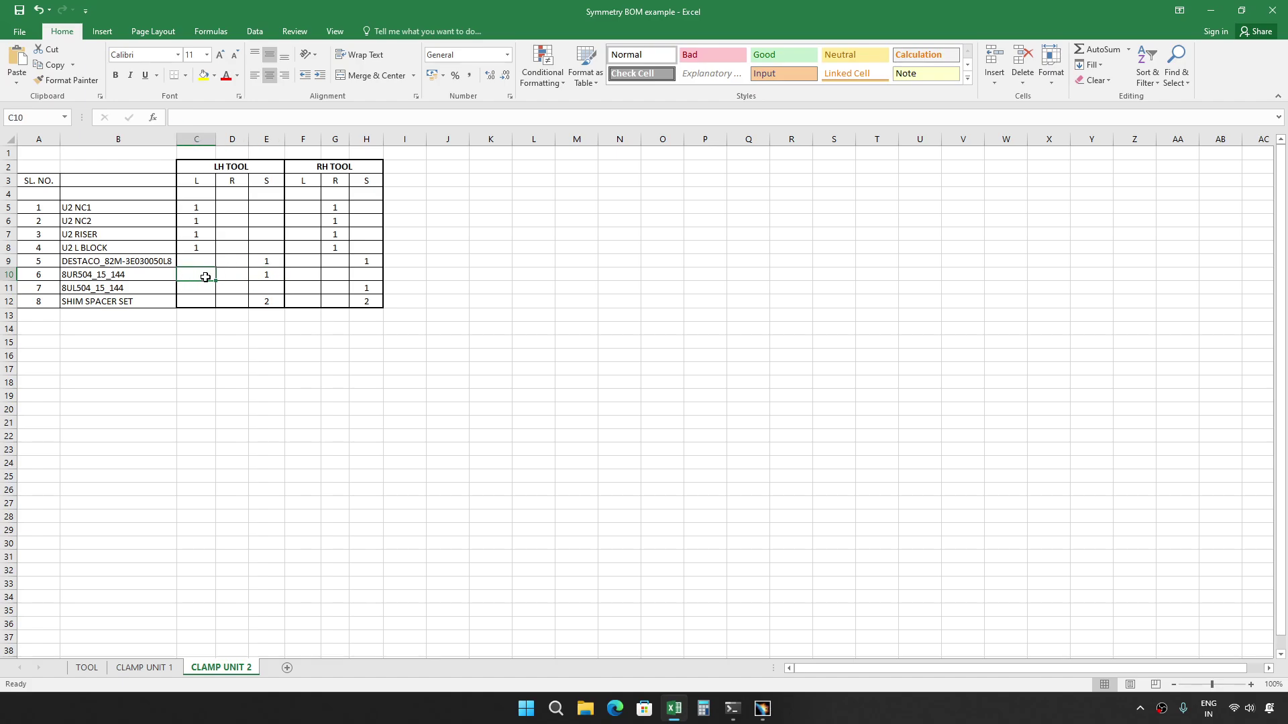
pyautogui.click(302, 277)
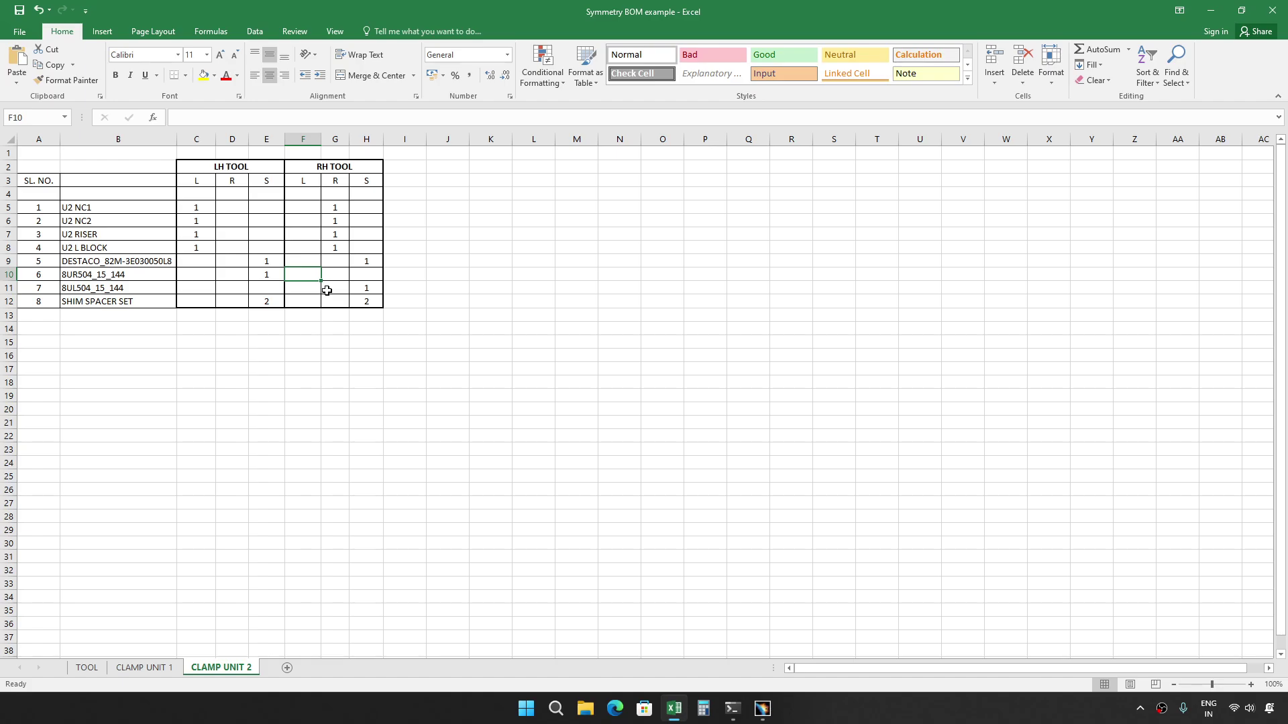
pyautogui.click(137, 308)
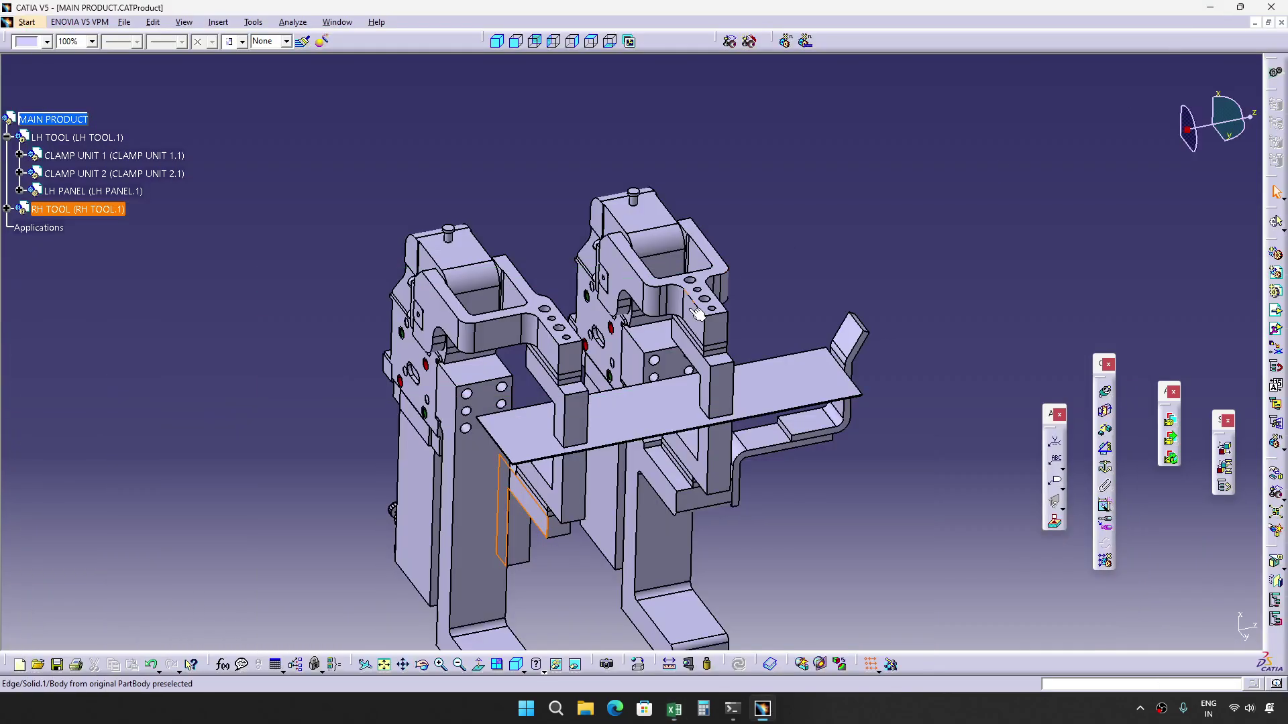
# Switch to CATIA and view the LH and RH tools side by side in MAIN PRODUCT, rechecking the Excel BOM.
pyautogui.click(1210, 11)
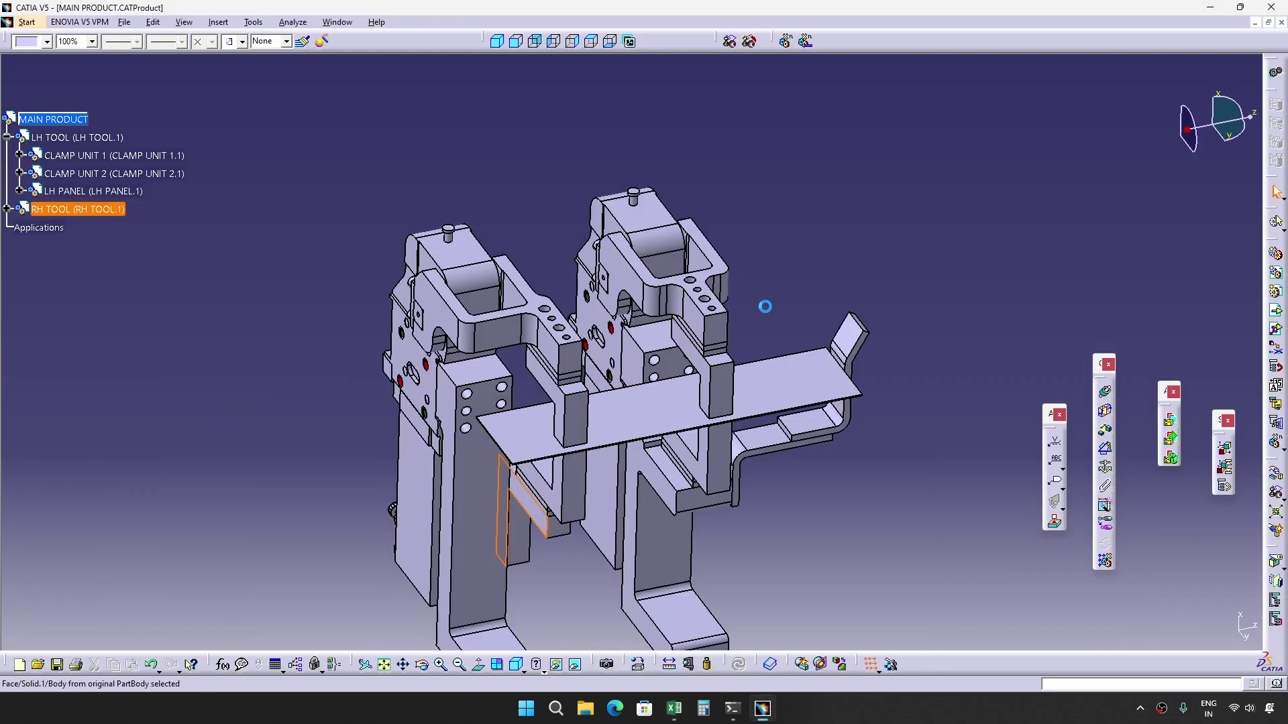
pyautogui.moveTo(655, 368); pyautogui.dragTo(684, 436, button='middle')
pyautogui.click(674, 708)
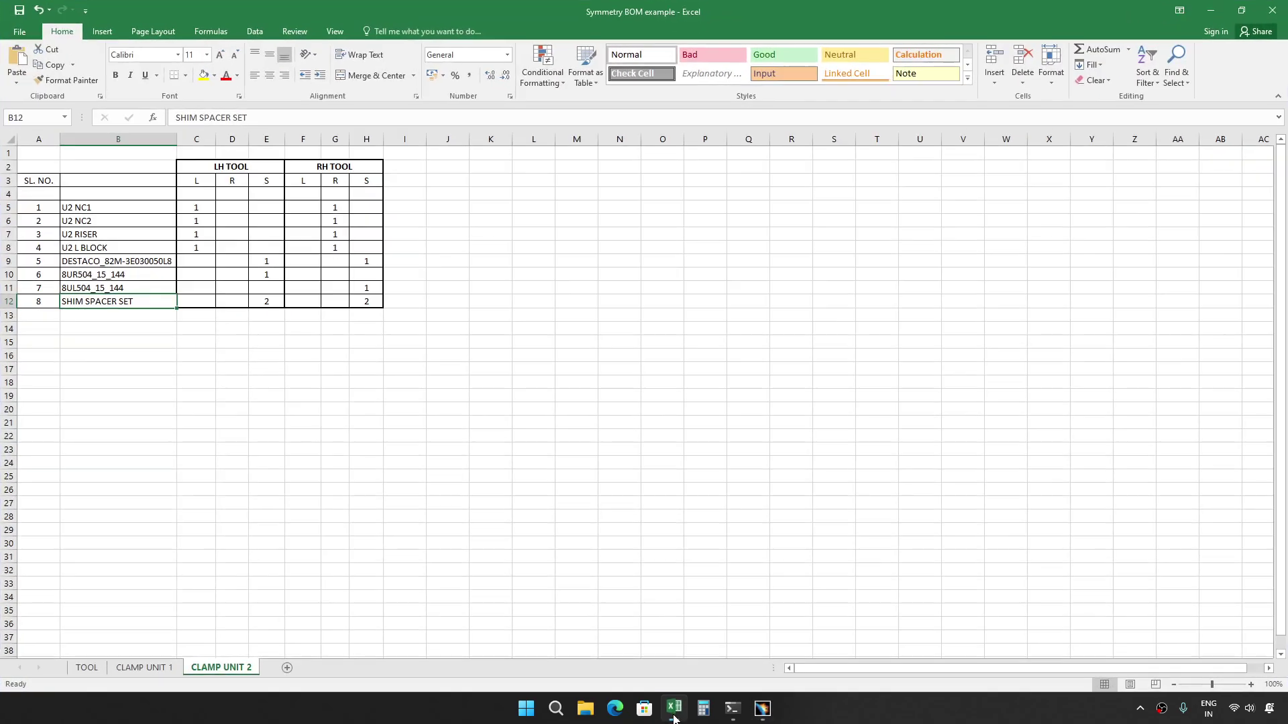
pyautogui.click(1210, 10)
# Bring up the CLAMP UNIT 2.CATDrawing window and examine the clamp arm at balloon 6 in the isometric view on Sheet.1.
pyautogui.click(338, 23)
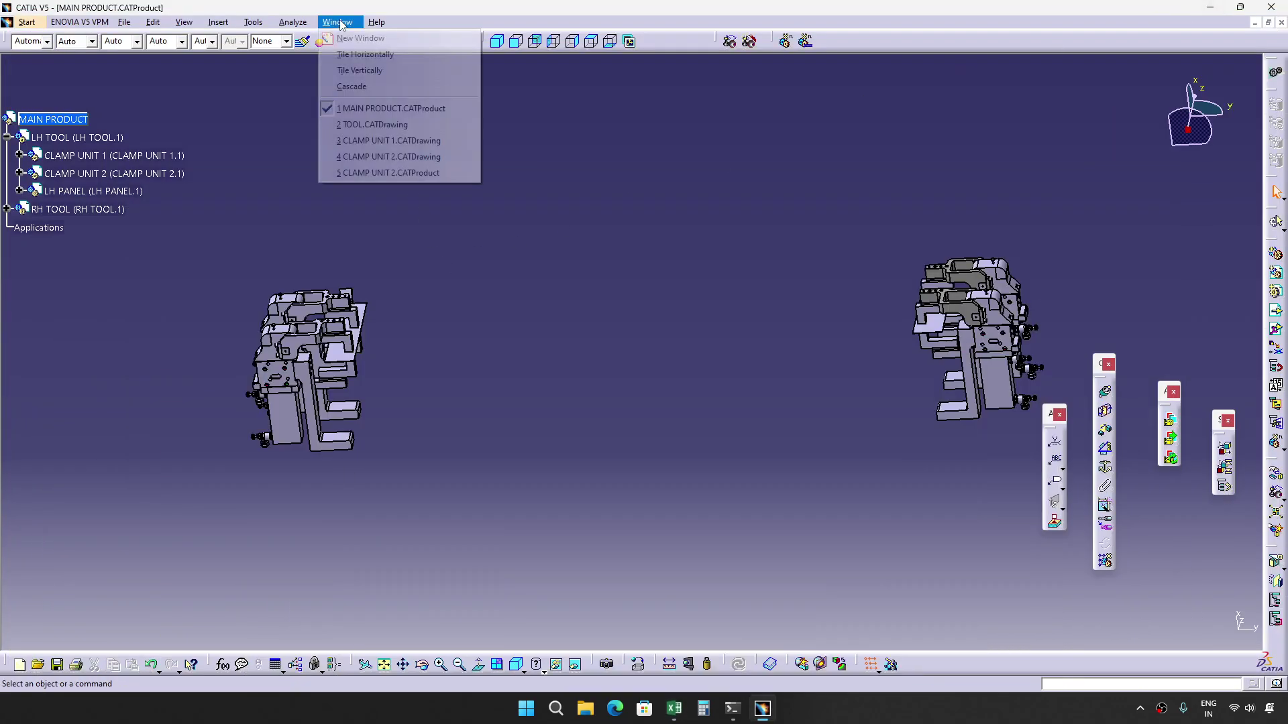
pyautogui.click(392, 157)
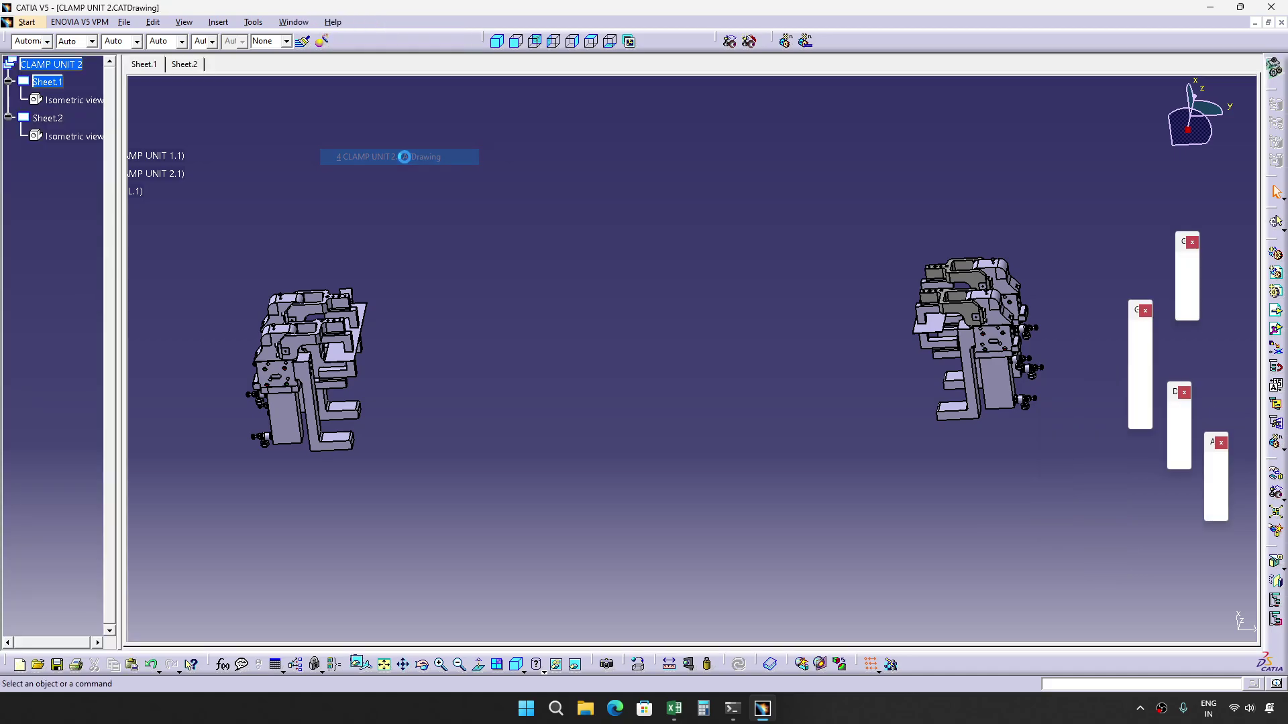
pyautogui.moveTo(659, 368)
pyautogui.mouseDown(button='middle')
pyautogui.moveTo(698, 342)
pyautogui.moveTo(731, 370)
pyautogui.mouseUp(button='middle')
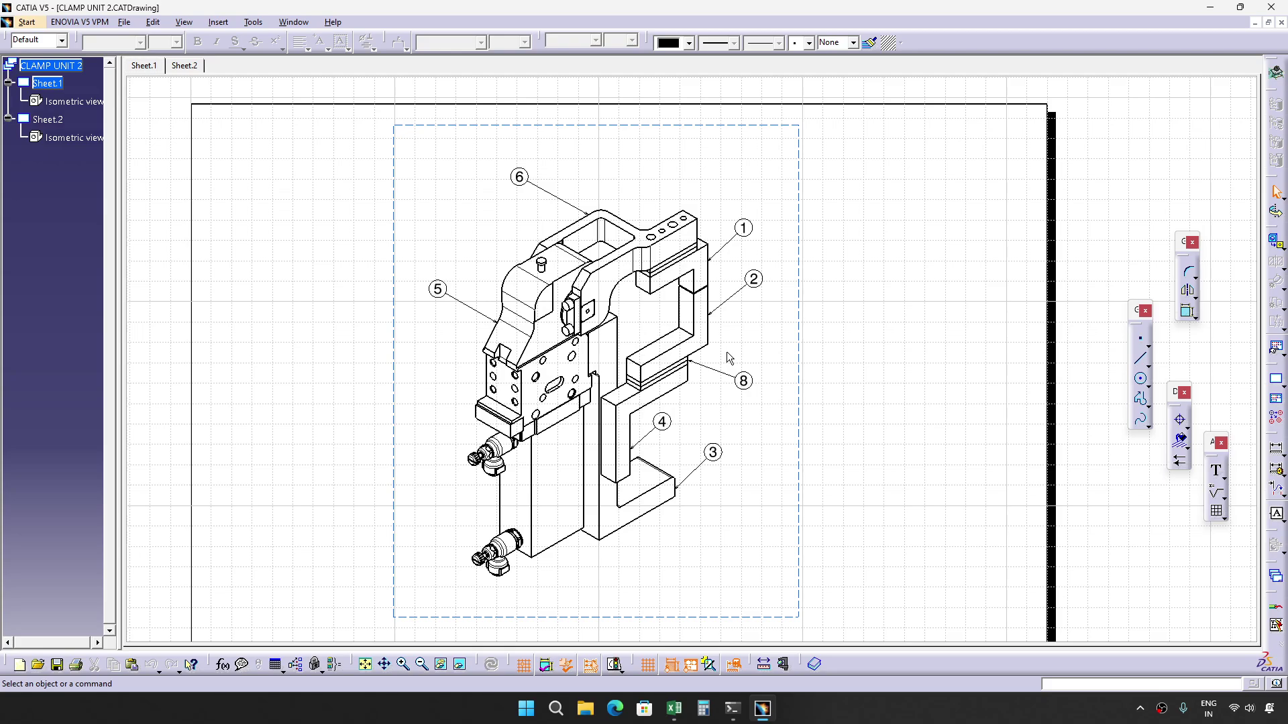
pyautogui.click(807, 372)
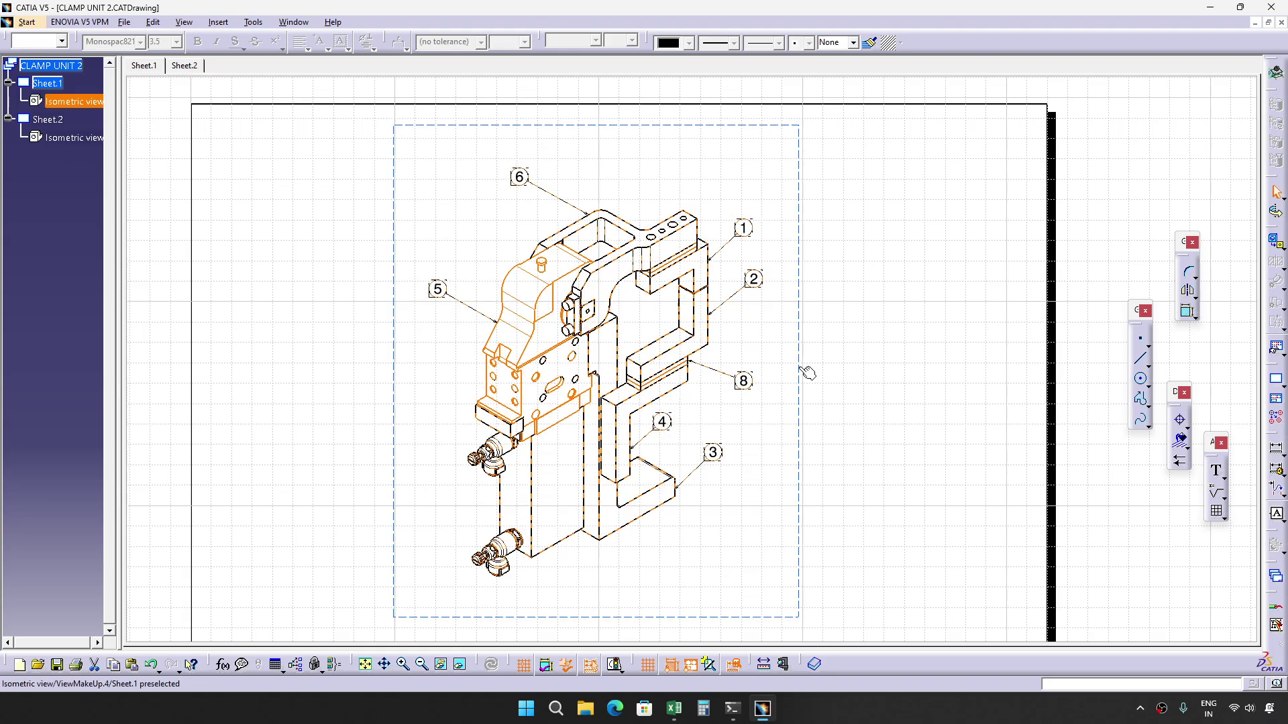
pyautogui.doubleClick(803, 372)
pyautogui.keyDown('ctrl'); pyautogui.scroll(-1, 841, 347); pyautogui.keyUp('ctrl')
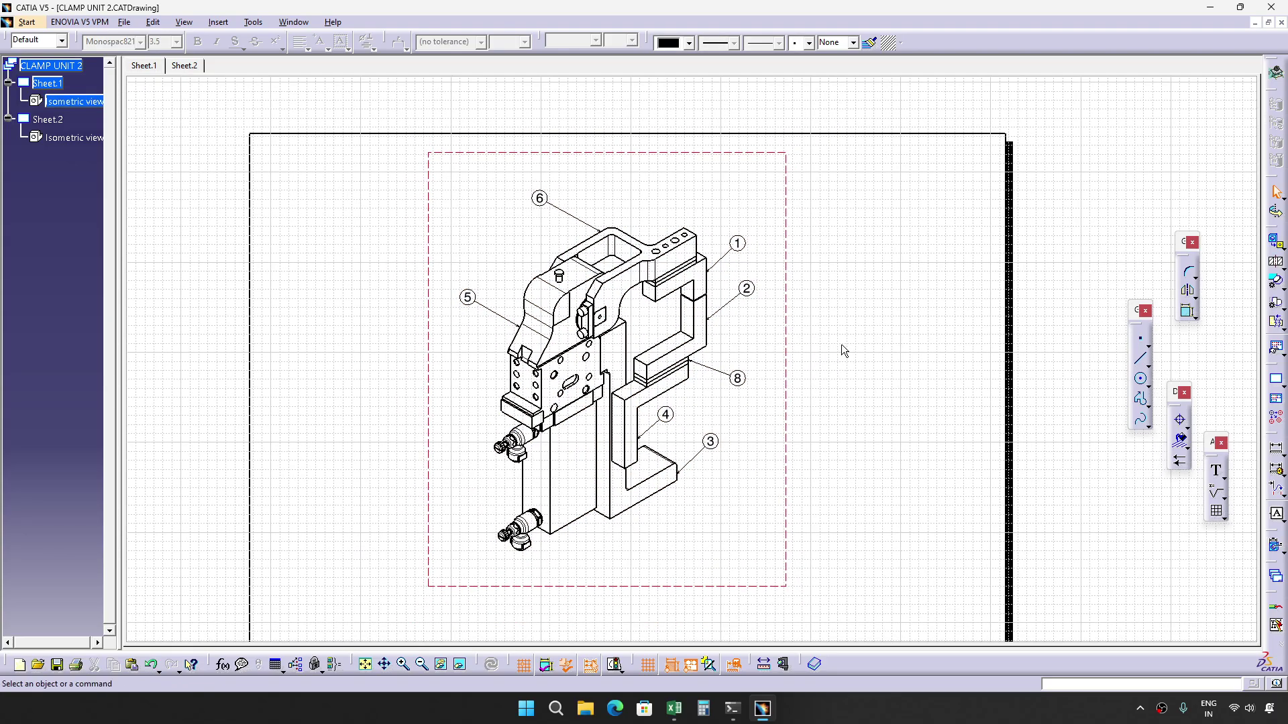
pyautogui.scroll(-1, 840, 347)
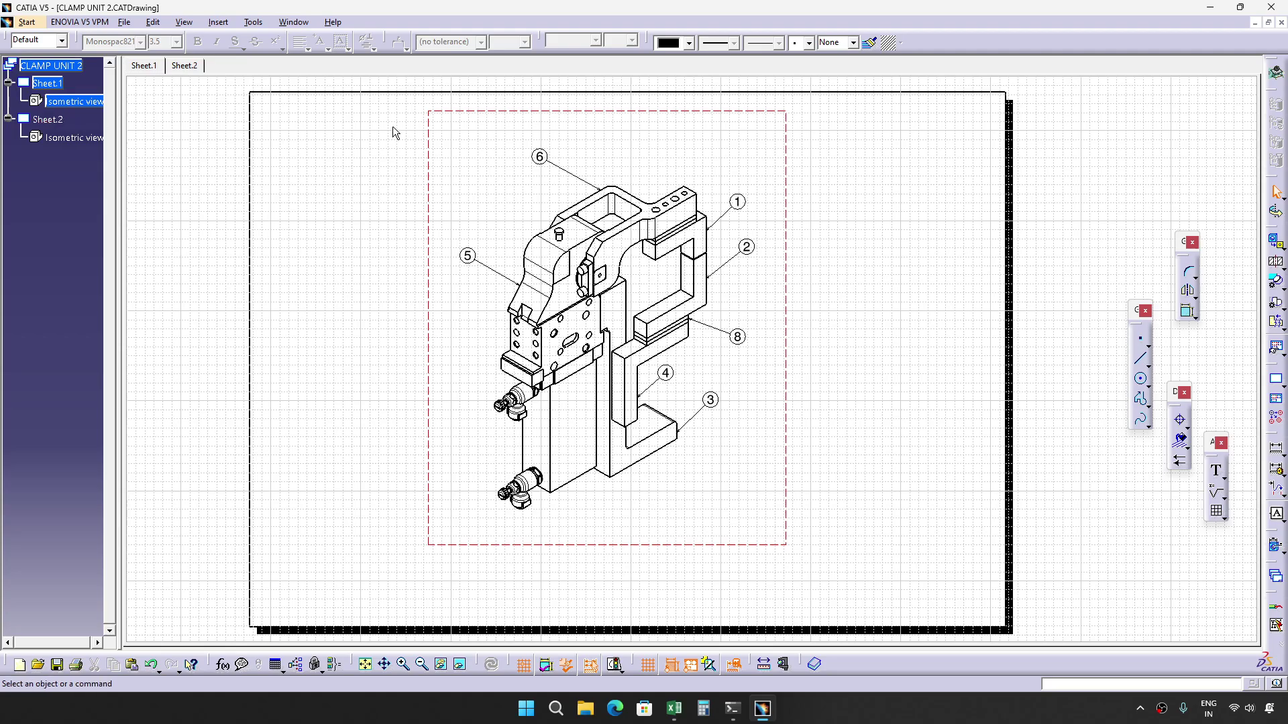
pyautogui.moveTo(463, 133); pyautogui.dragTo(433, 191, button='middle')
pyautogui.keyDown('ctrl'); pyautogui.moveTo(629, 195); pyautogui.dragTo(451, 153, button='middle'); pyautogui.keyUp('ctrl')
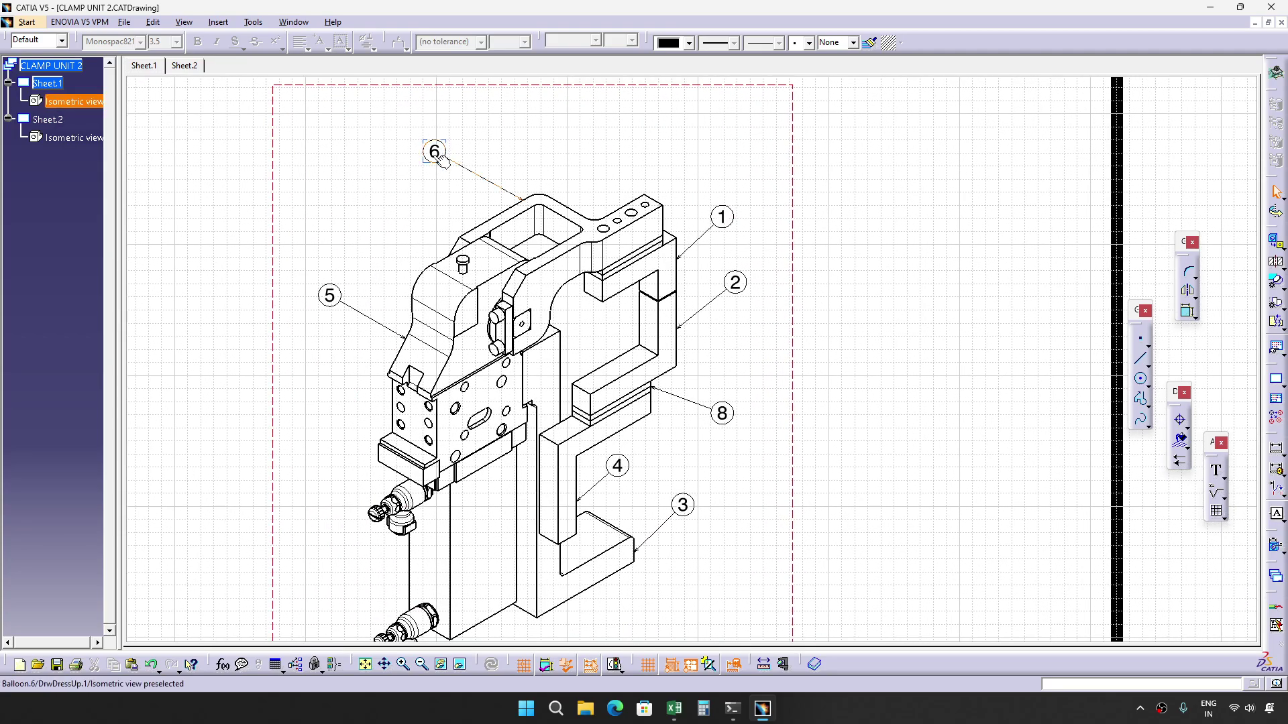
# Match balloon 6 with the 8UR504_15_144 row in Excel and return to the CATIA drawing.
pyautogui.hotkey('alt', 'Tab')
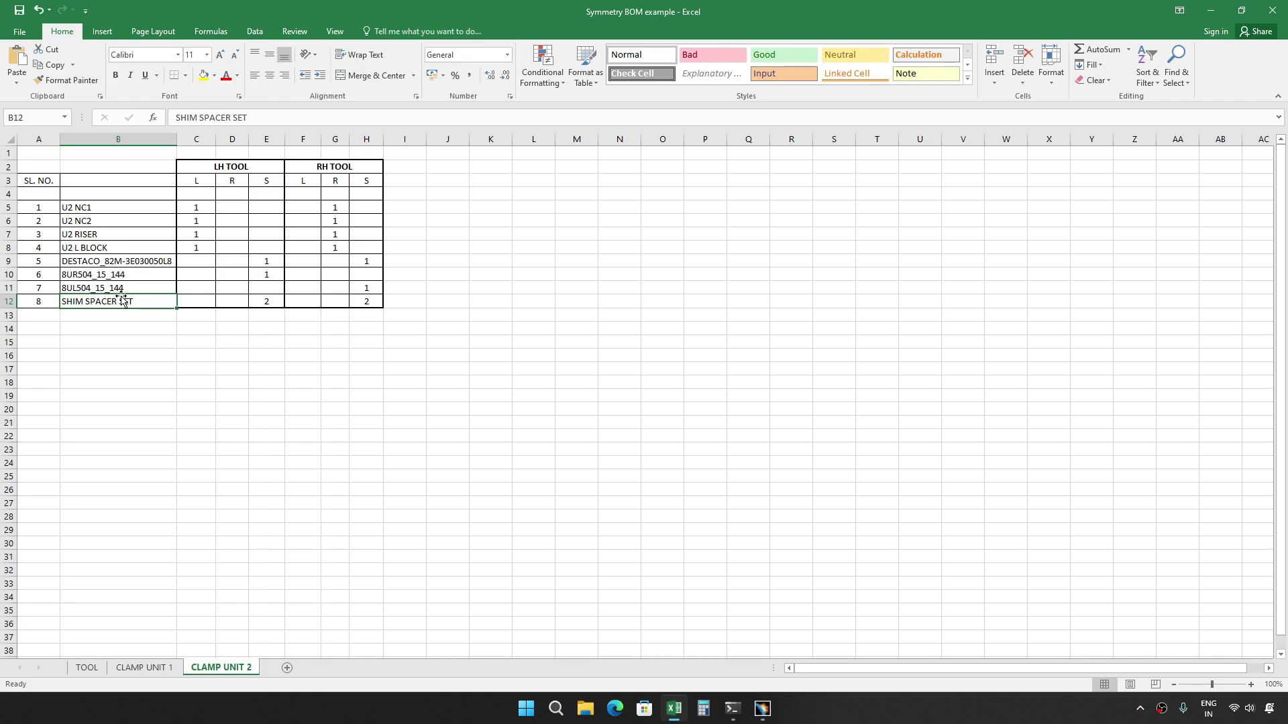
pyautogui.click(121, 276)
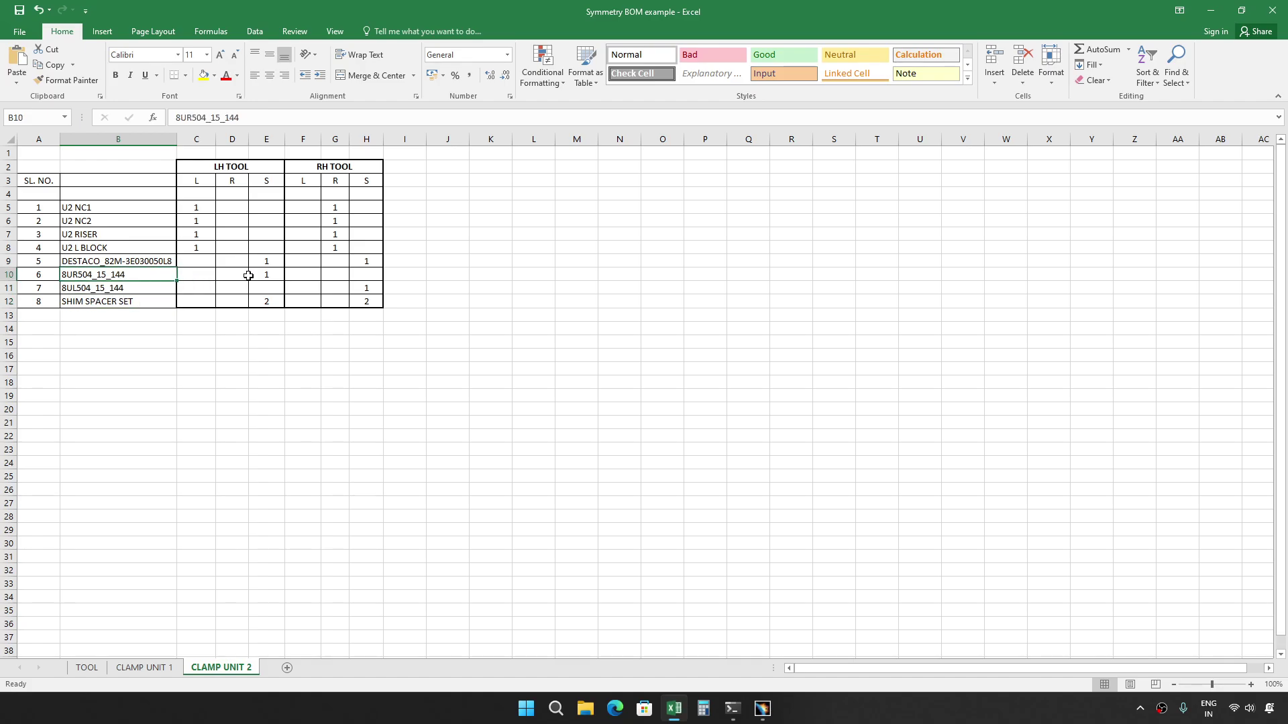
pyautogui.hotkey('alt', 'Tab')
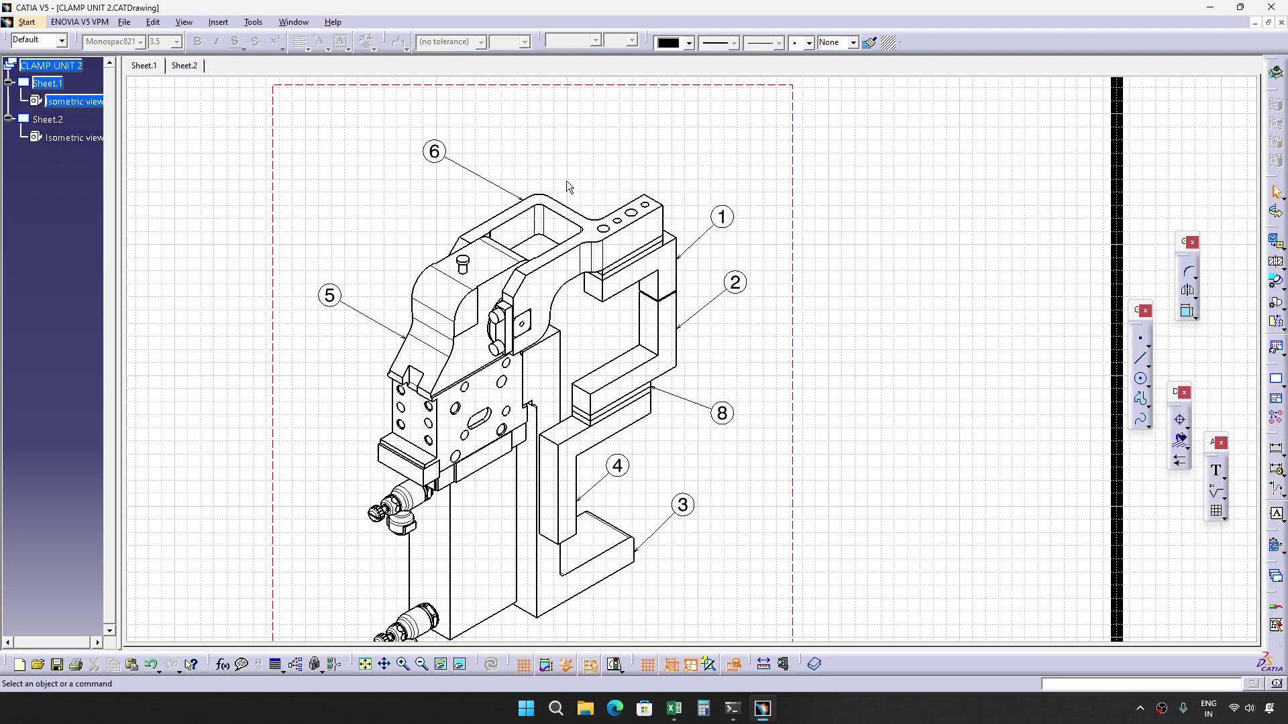
# Examine balloon 7 on Sheet.2 of the drawing and check the 8UL504_15_144 quantity under RH TOOL S in Excel.
pyautogui.doubleClick(53, 120)
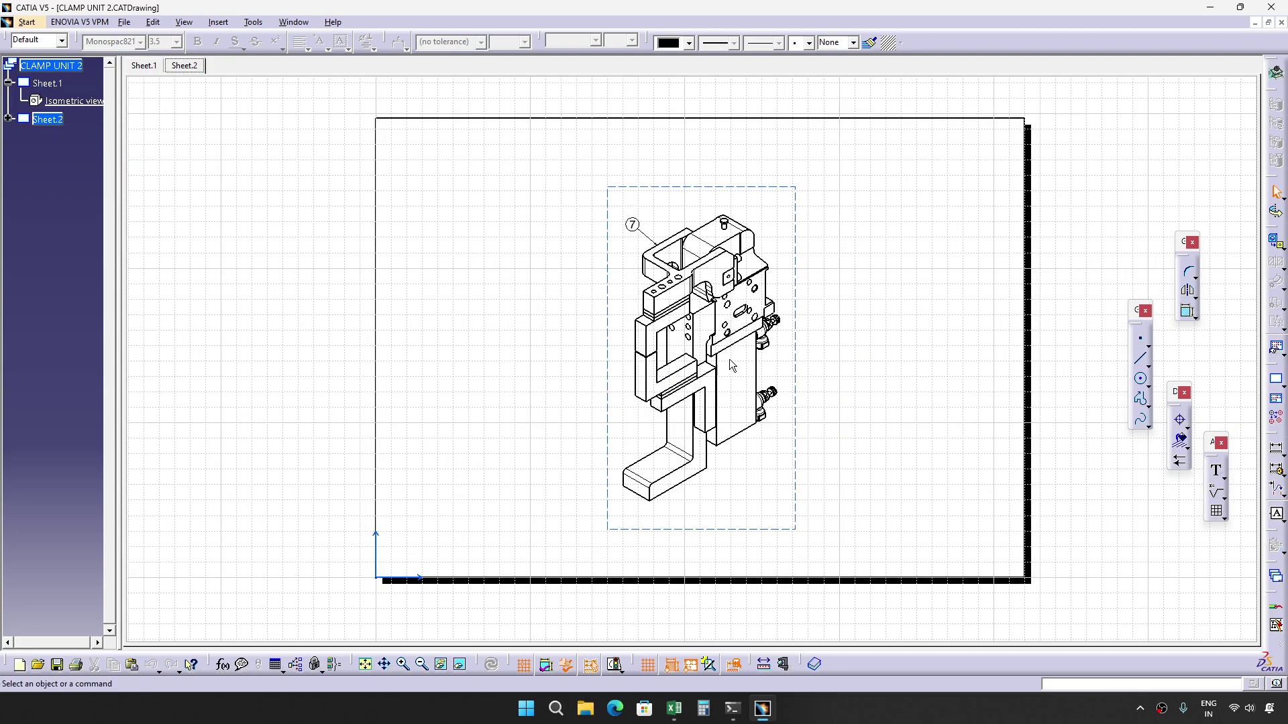
pyautogui.moveTo(729, 360)
pyautogui.keyDown('ctrl'); pyautogui.mouseDown(button='middle')
pyautogui.moveTo(730, 301)
pyautogui.moveTo(737, 414)
pyautogui.mouseUp(button='middle'); pyautogui.keyUp('ctrl')
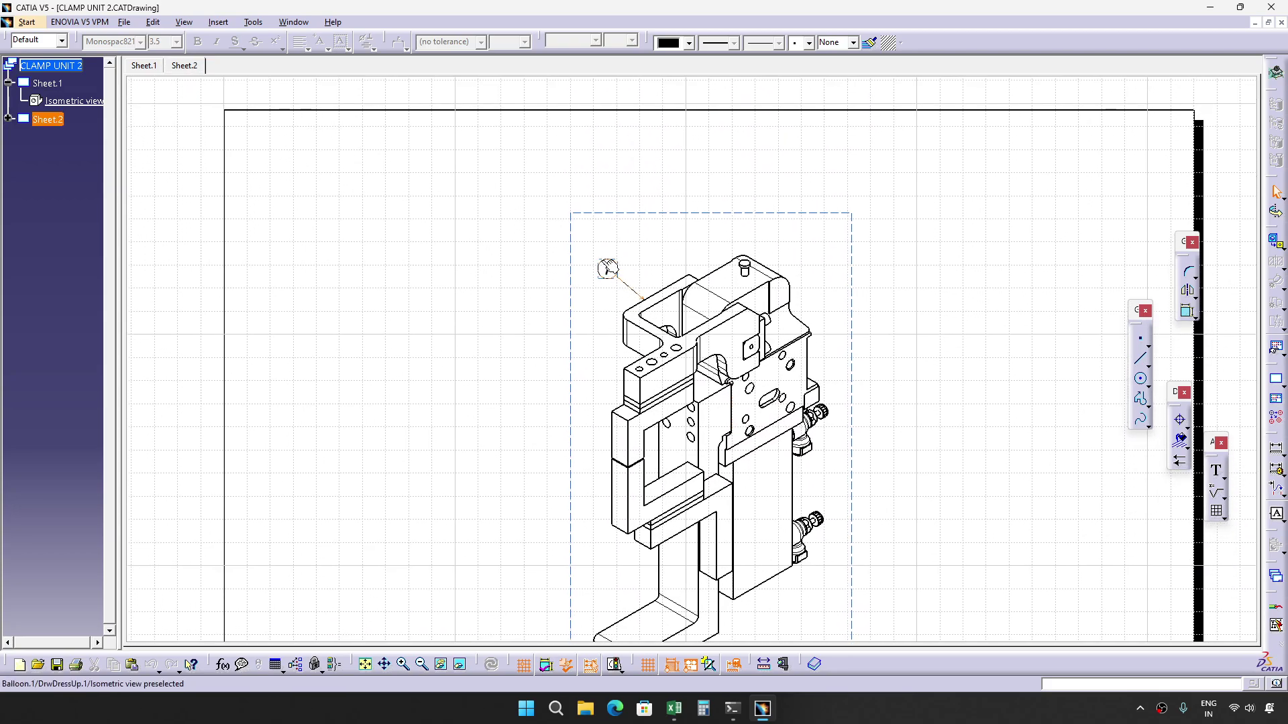
pyautogui.hotkey('alt', 'Tab')
pyautogui.click(111, 288)
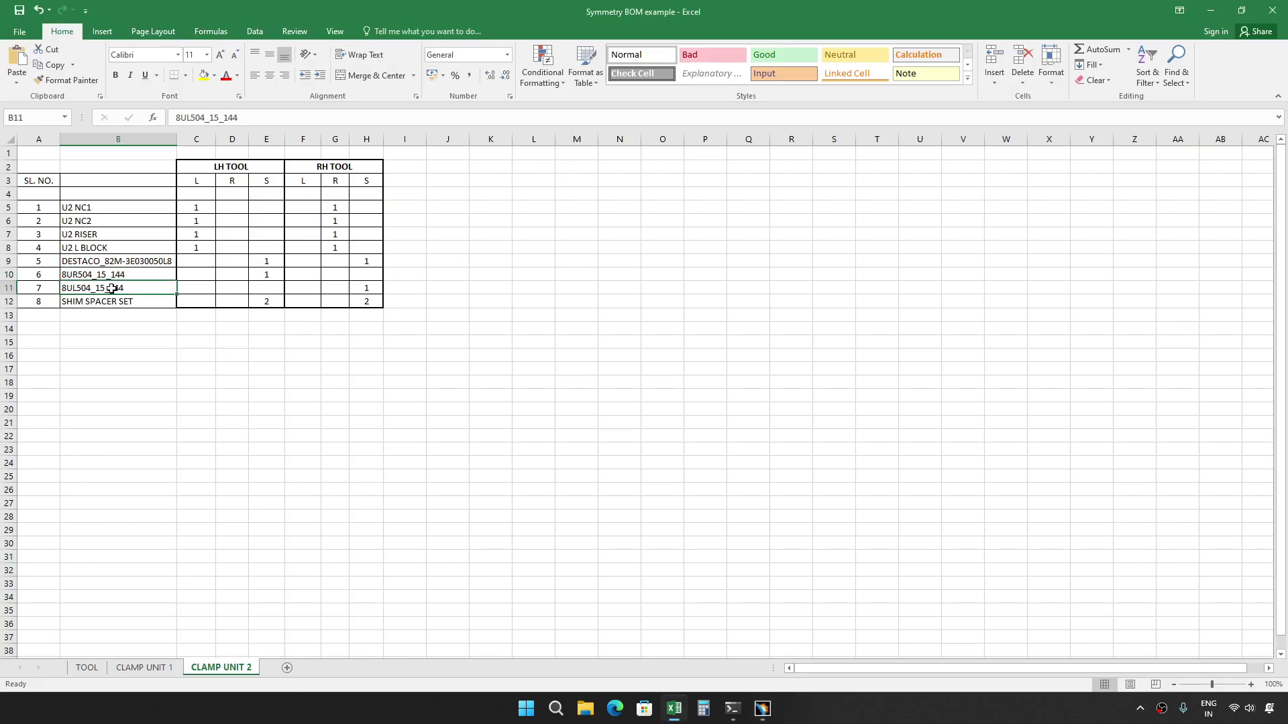
pyautogui.click(359, 287)
# Switch to the CATIA drawing and compare the isometric views with balloon 6 on Sheet.1 and balloon 7 on Sheet.2.
pyautogui.hotkey('alt', 'Tab')
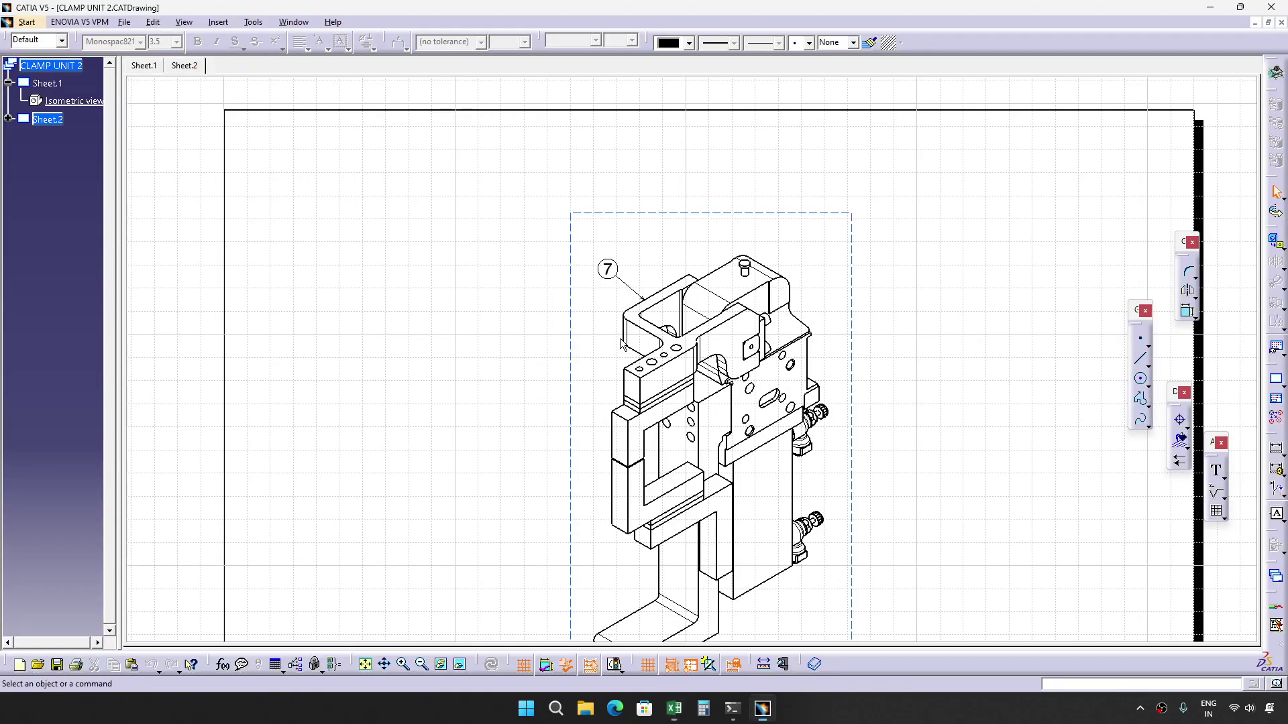
pyautogui.moveTo(595, 374); pyautogui.dragTo(606, 319, button='middle')
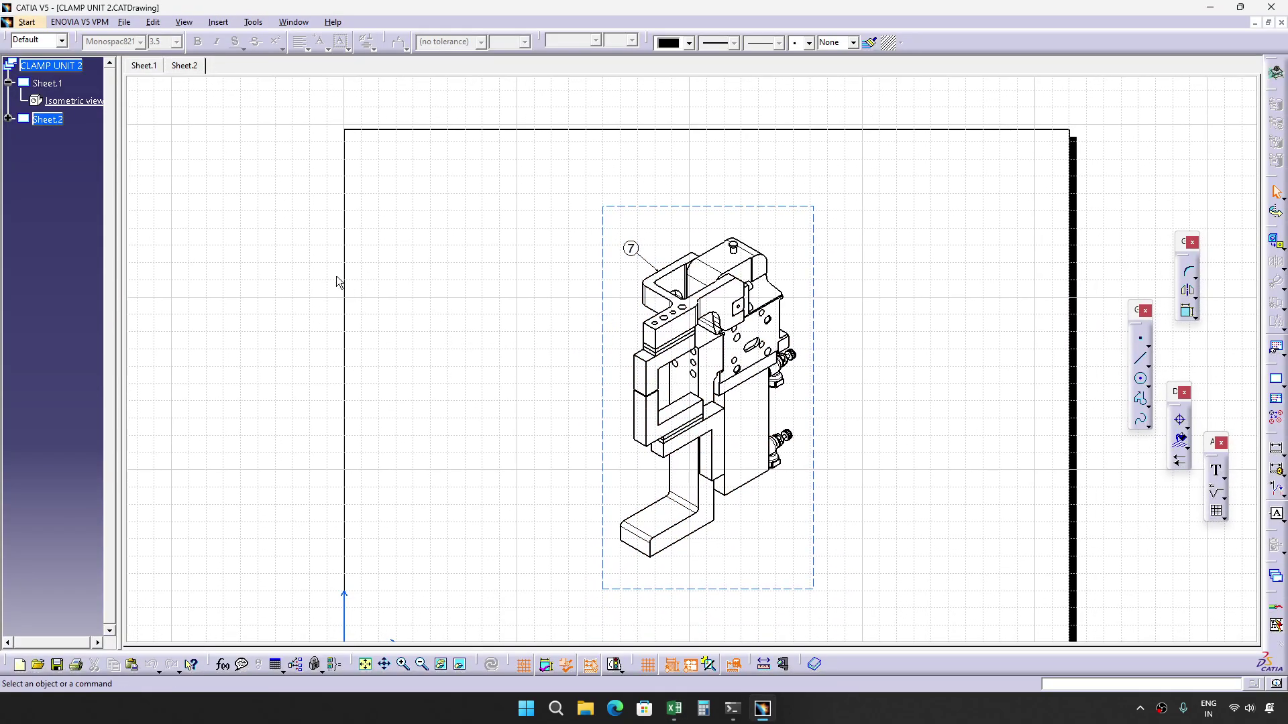
pyautogui.doubleClick(59, 86)
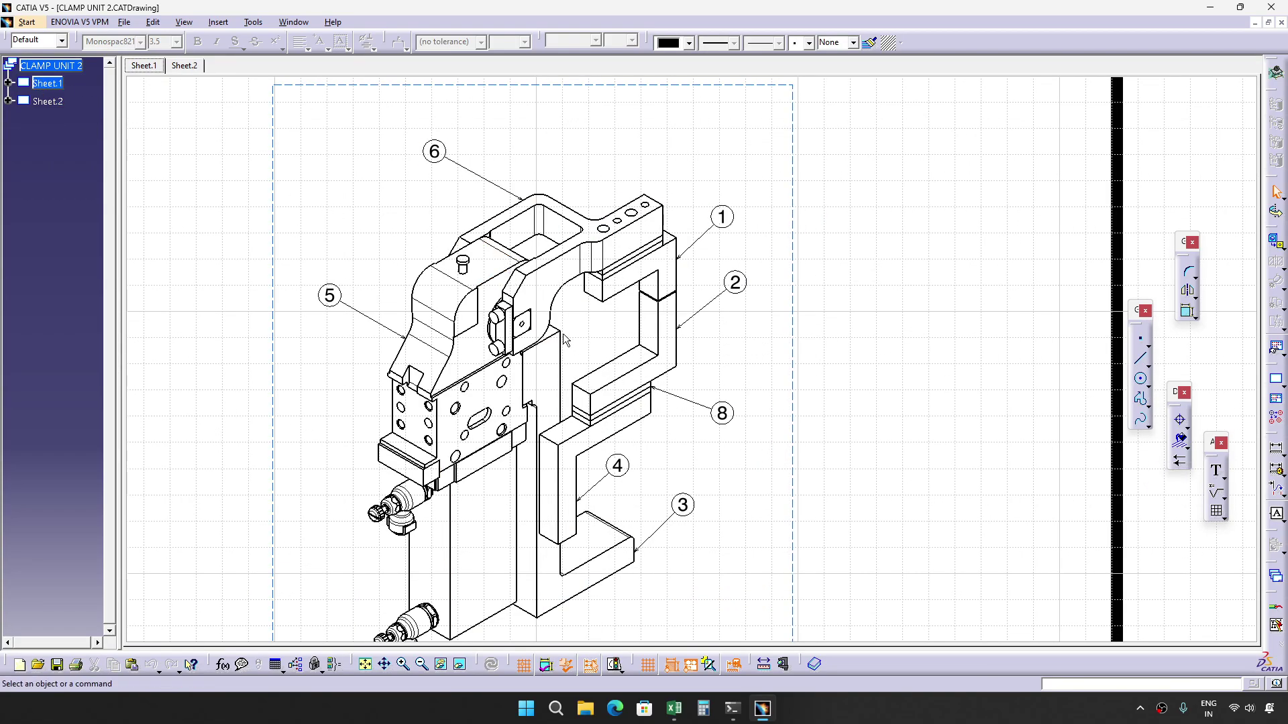
pyautogui.moveTo(566, 319)
pyautogui.mouseDown(button='middle')
pyautogui.moveTo(606, 376)
pyautogui.moveTo(600, 354)
pyautogui.mouseUp(button='middle')
pyautogui.moveTo(501, 327); pyautogui.dragTo(595, 377, button='middle')
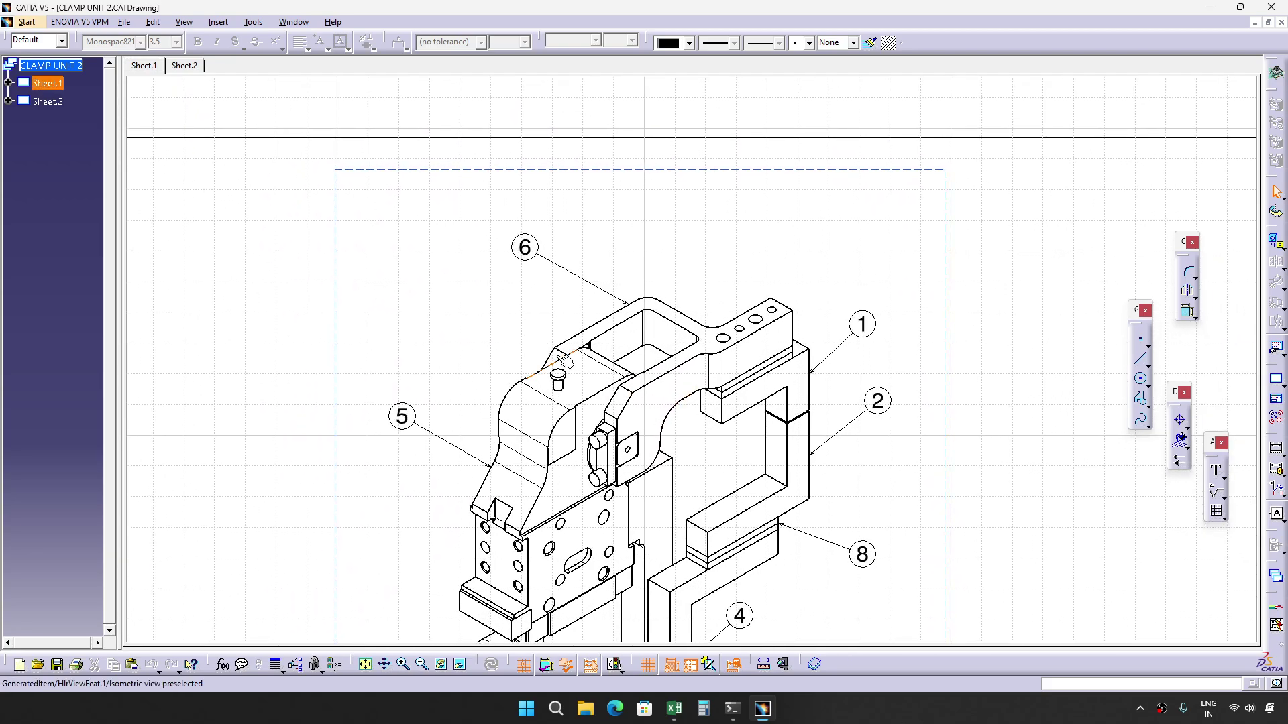
pyautogui.moveTo(382, 262); pyautogui.dragTo(332, 224, button='middle')
pyautogui.doubleClick(47, 102)
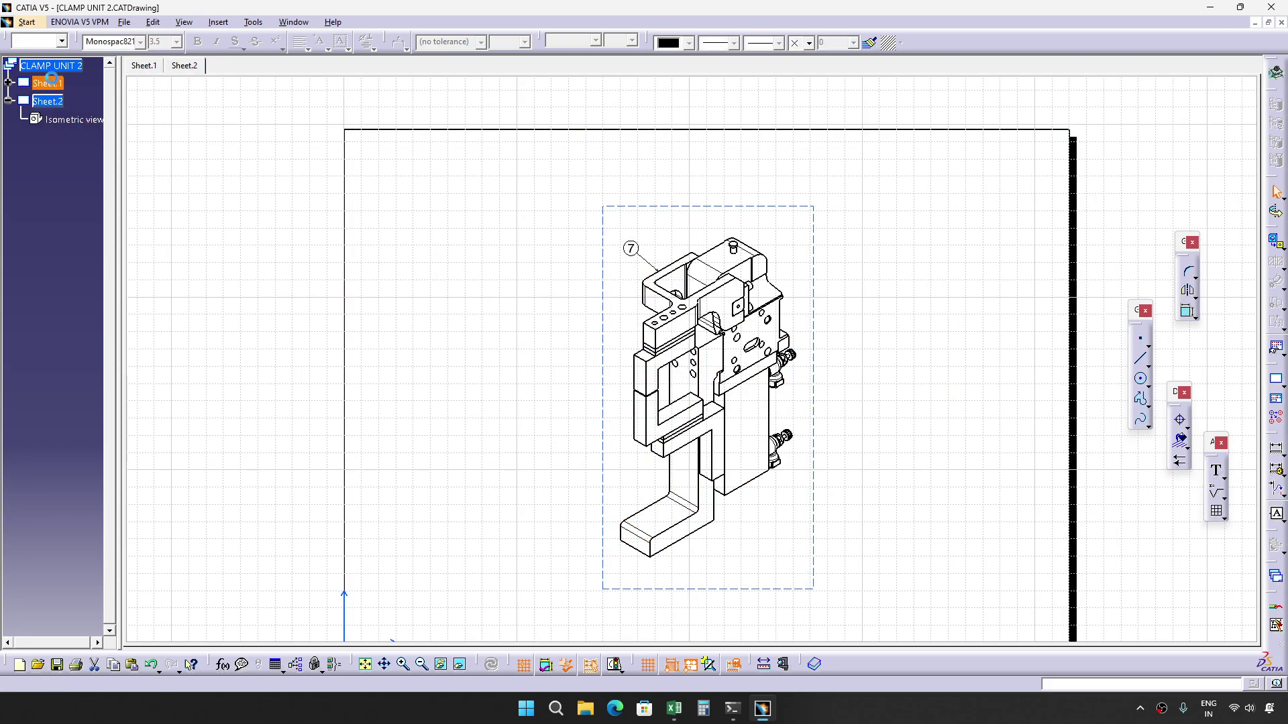
# Activate Sheet.1 of the drawing to examine balloon 6, and check the SHIM SPACER SET row in the CLAMP UNIT 2 sheet in Excel.
pyautogui.doubleClick(46, 83)
pyautogui.moveTo(525, 279); pyautogui.dragTo(442, 274, button='middle')
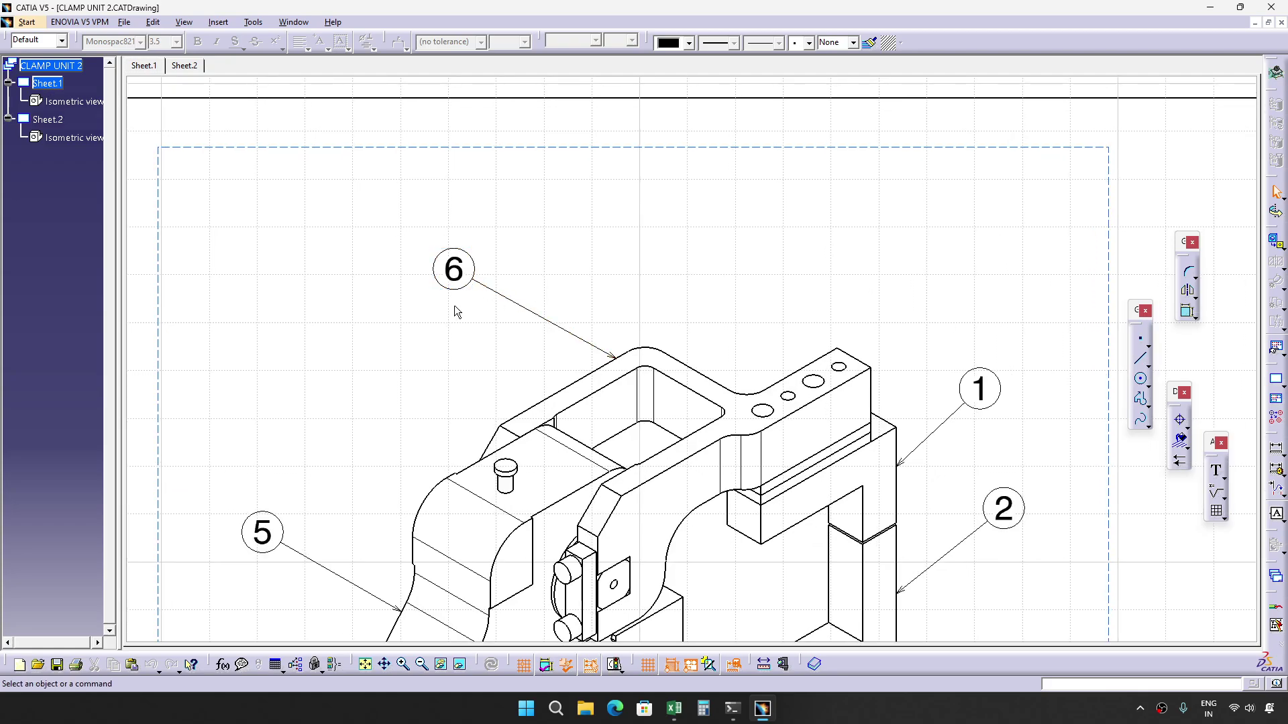
pyautogui.moveTo(509, 319); pyautogui.dragTo(517, 345, button='middle')
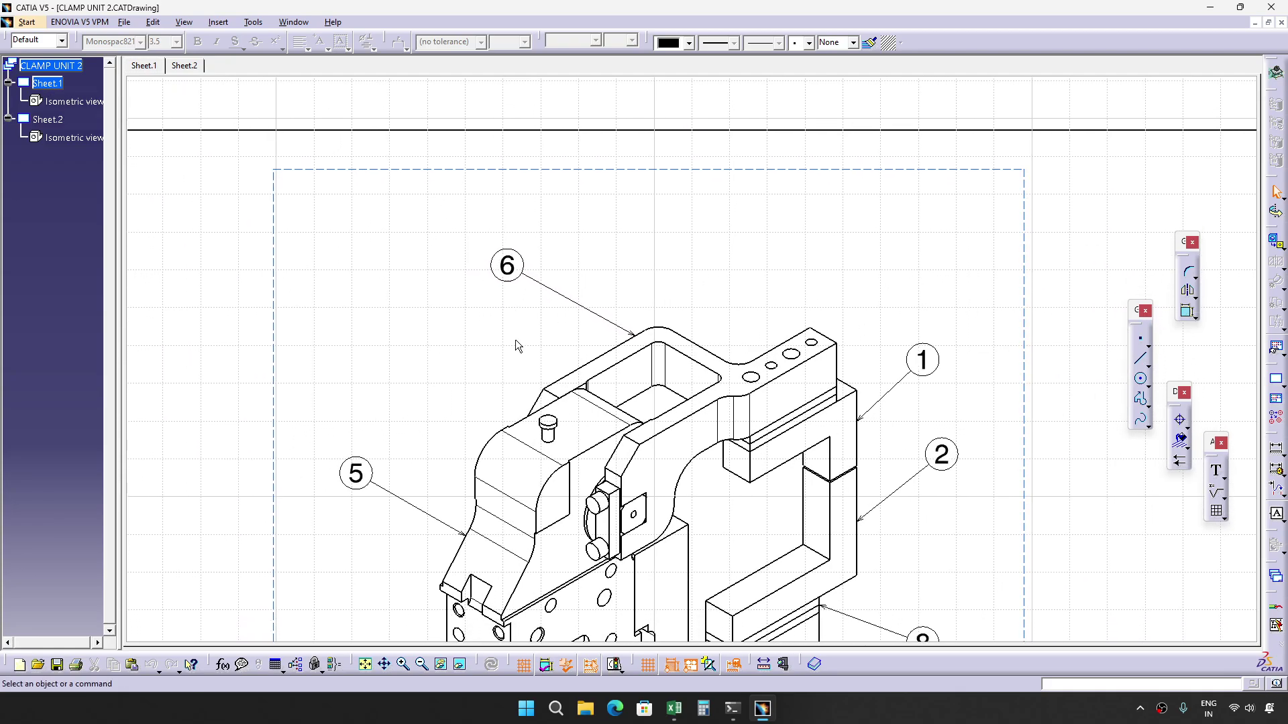
pyautogui.click(674, 708)
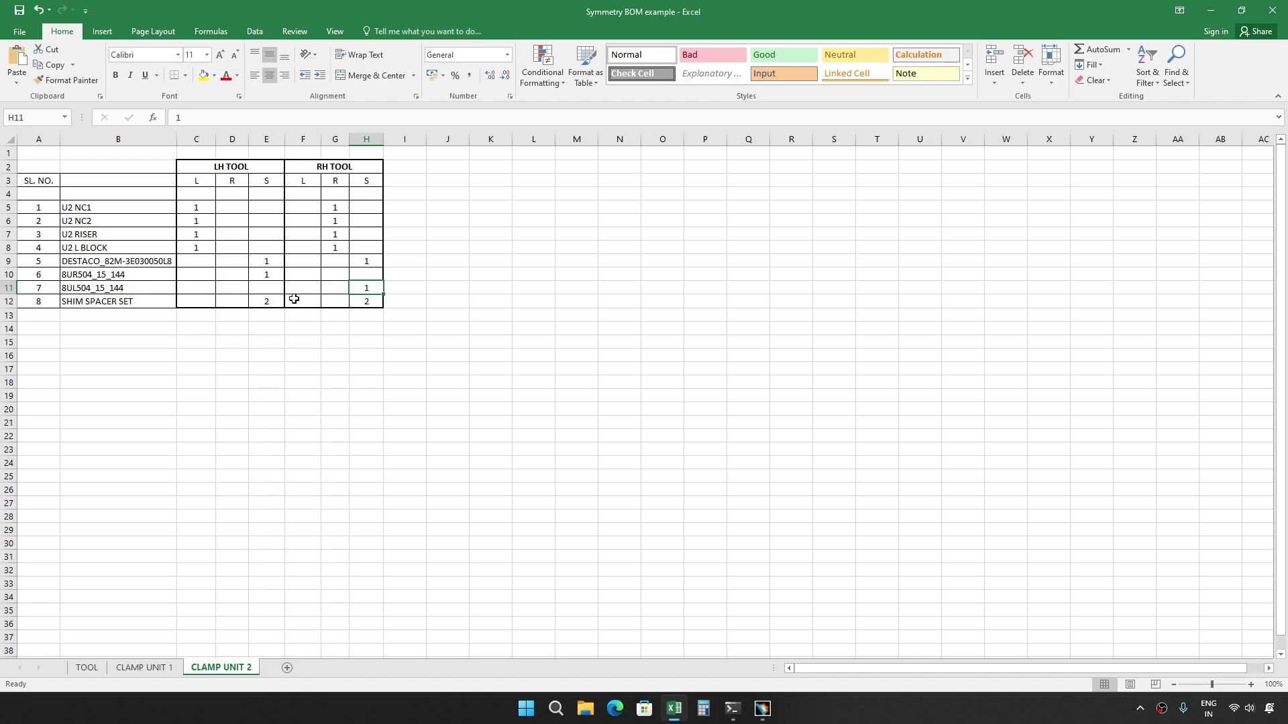
pyautogui.click(393, 299)
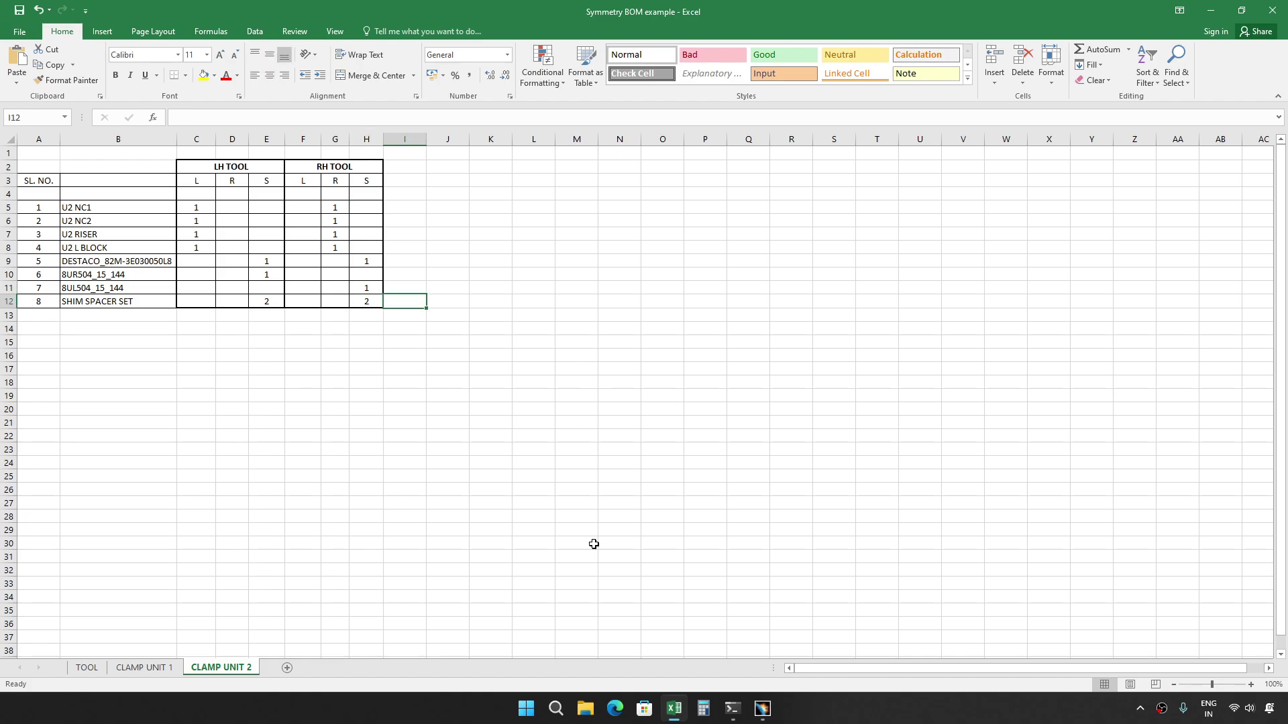
# Minimize Excel, review the ballooned isometric view on Sheet.1, and minimize CATIA to show the desktop.
pyautogui.click(1210, 11)
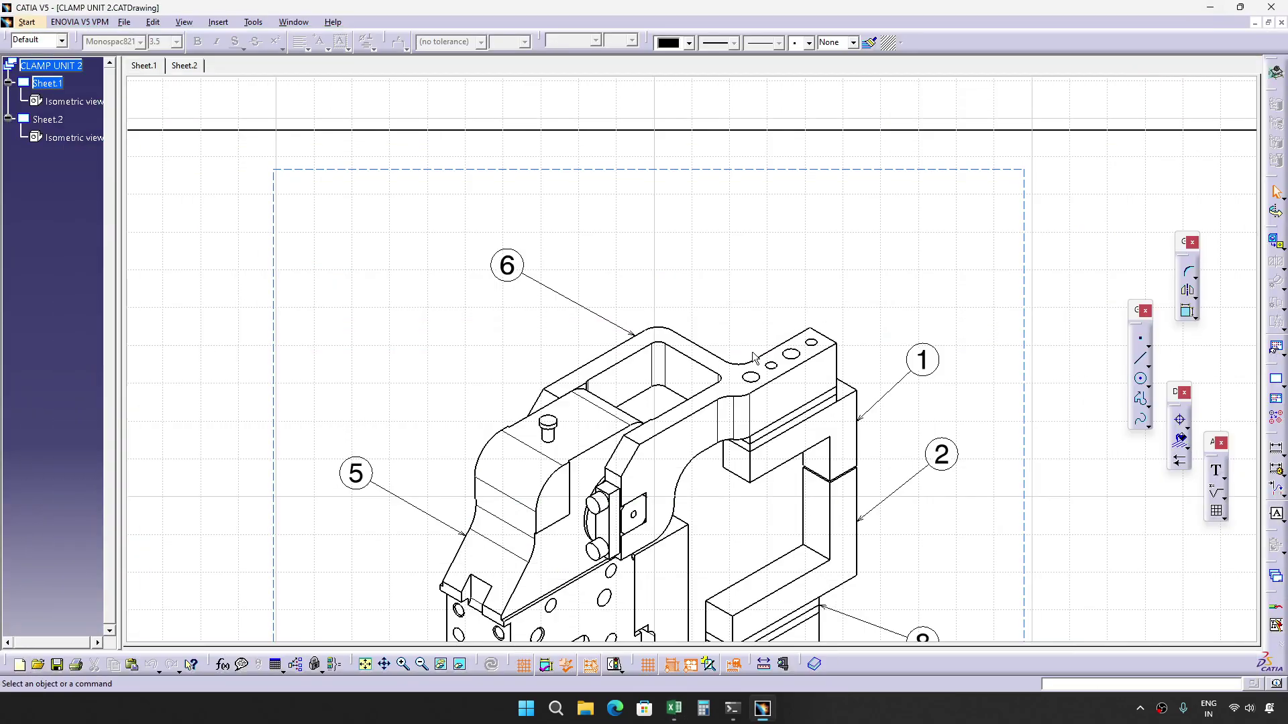
pyautogui.moveTo(730, 245); pyautogui.dragTo(742, 228, button='middle')
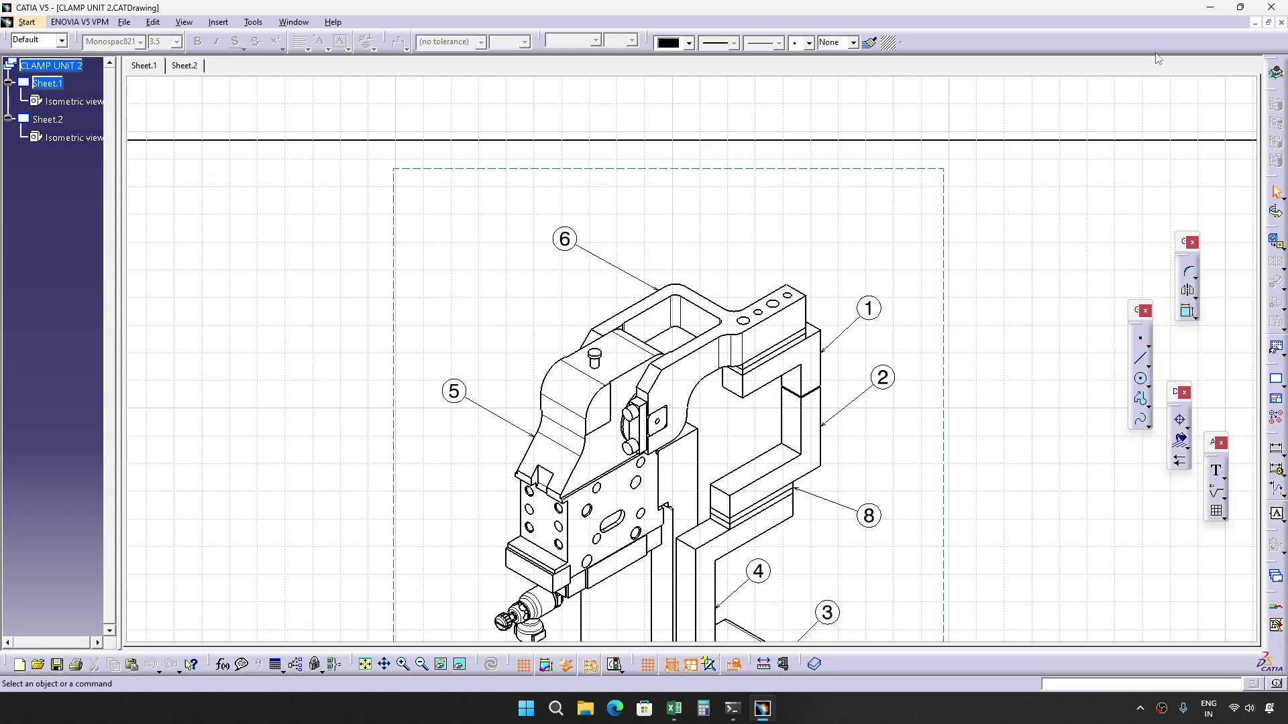
pyautogui.click(1203, 4)
pyautogui.click(763, 710)
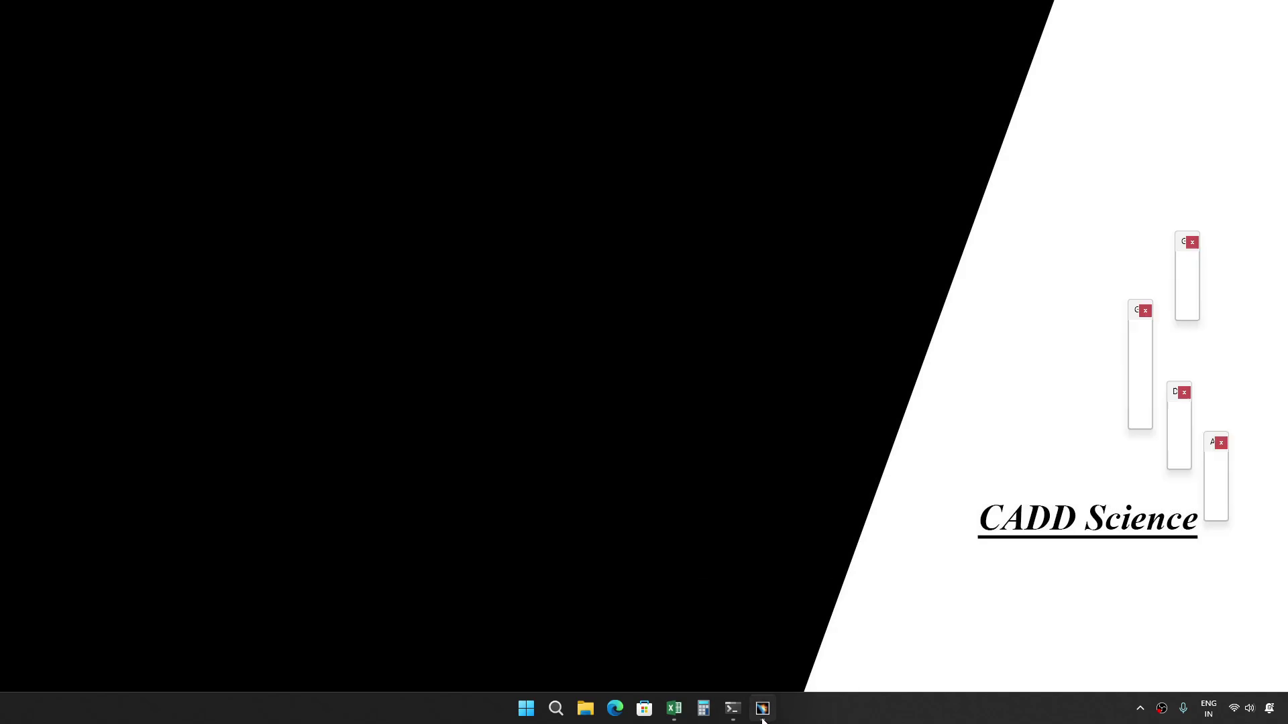
pyautogui.click(763, 710)
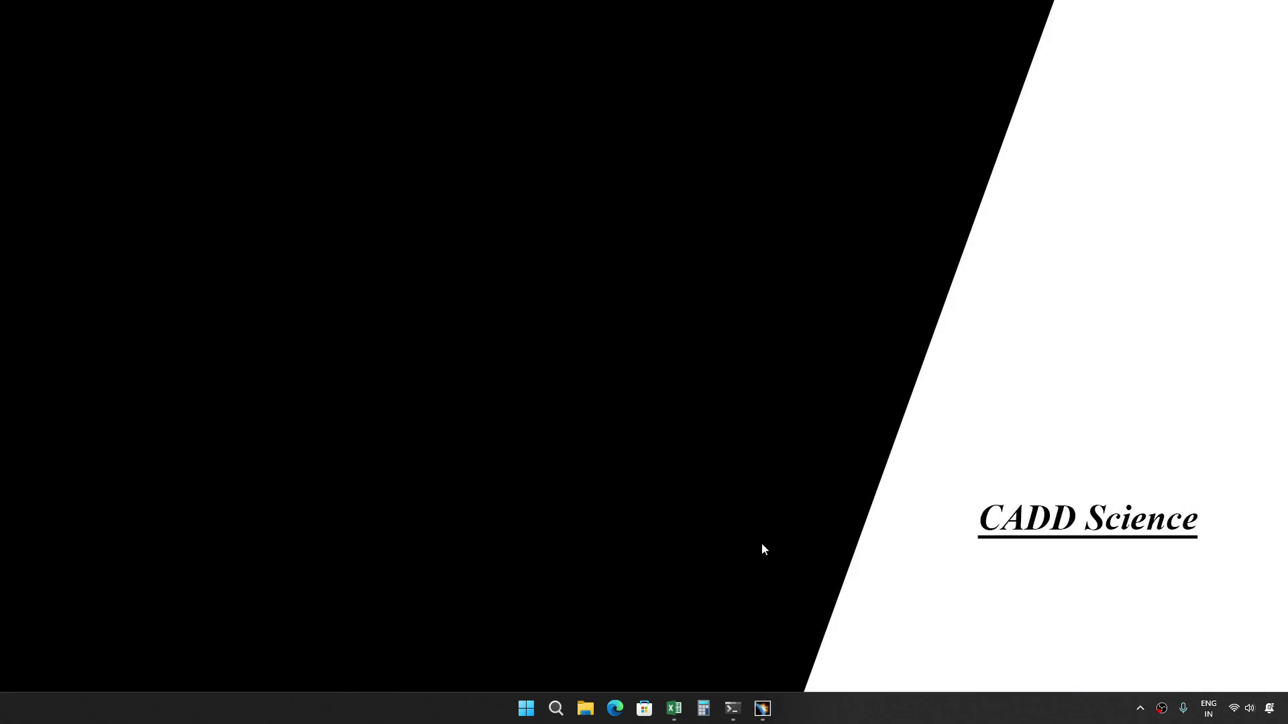